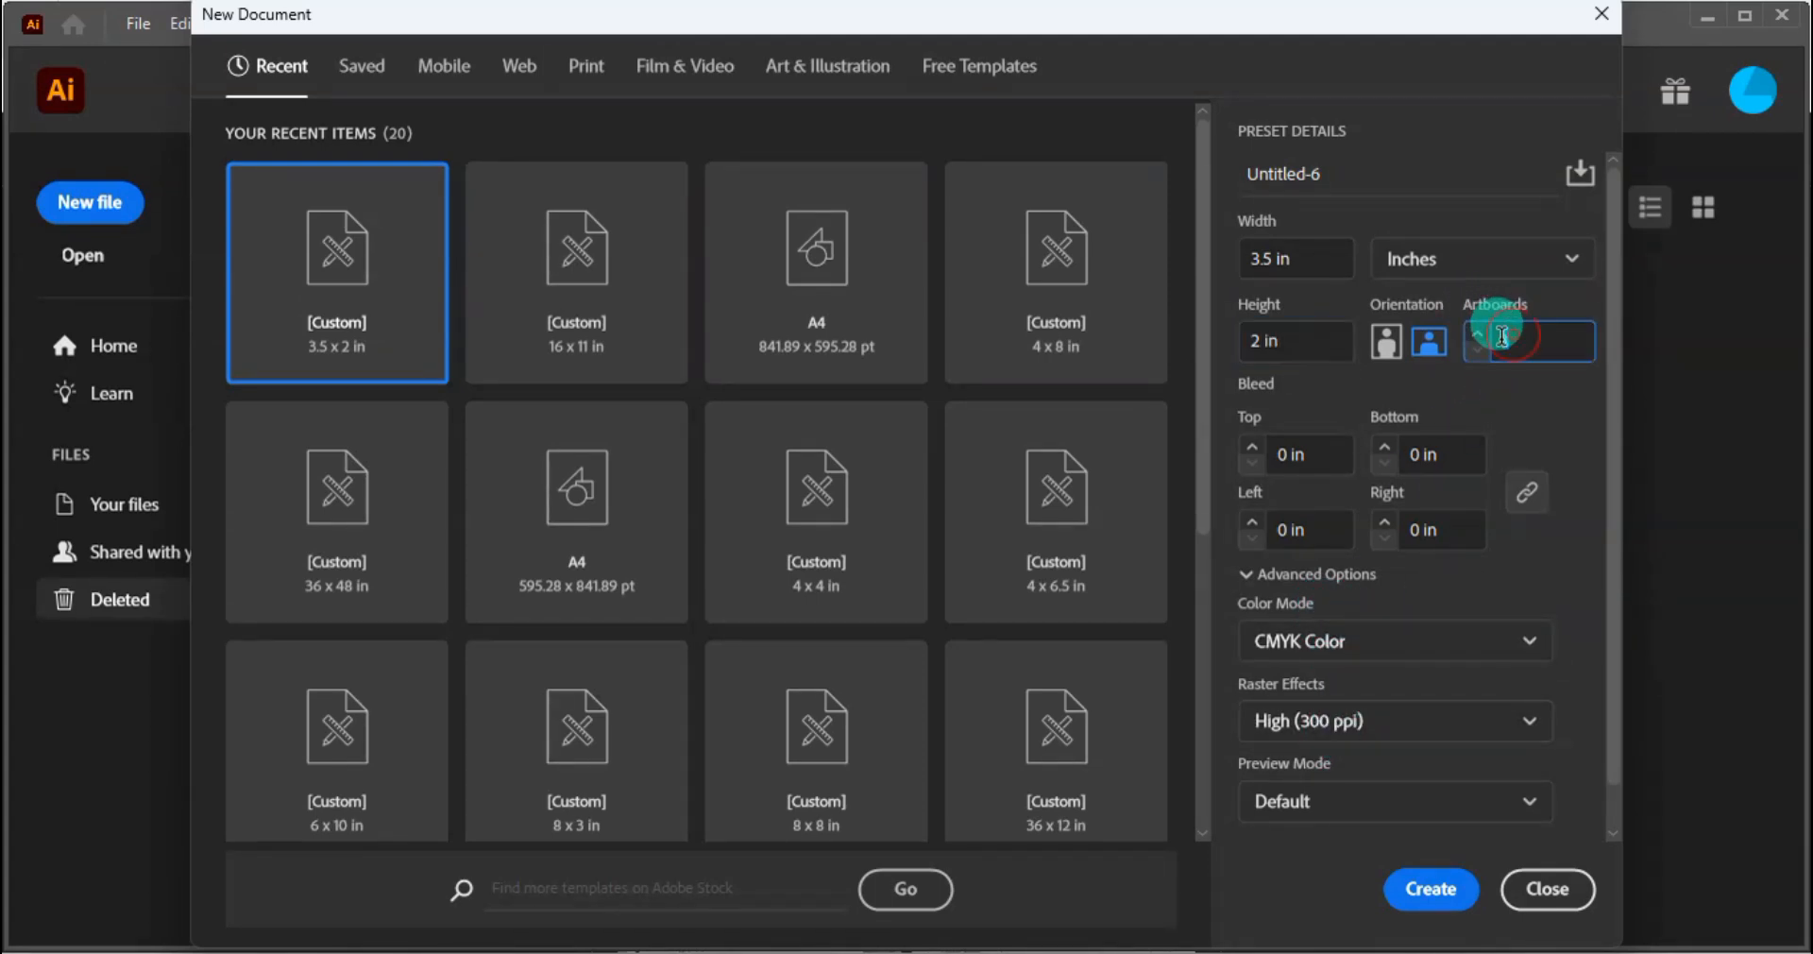
Step: Create a new 3.5 × 2 in CMYK document with 2 artboards
text(2)
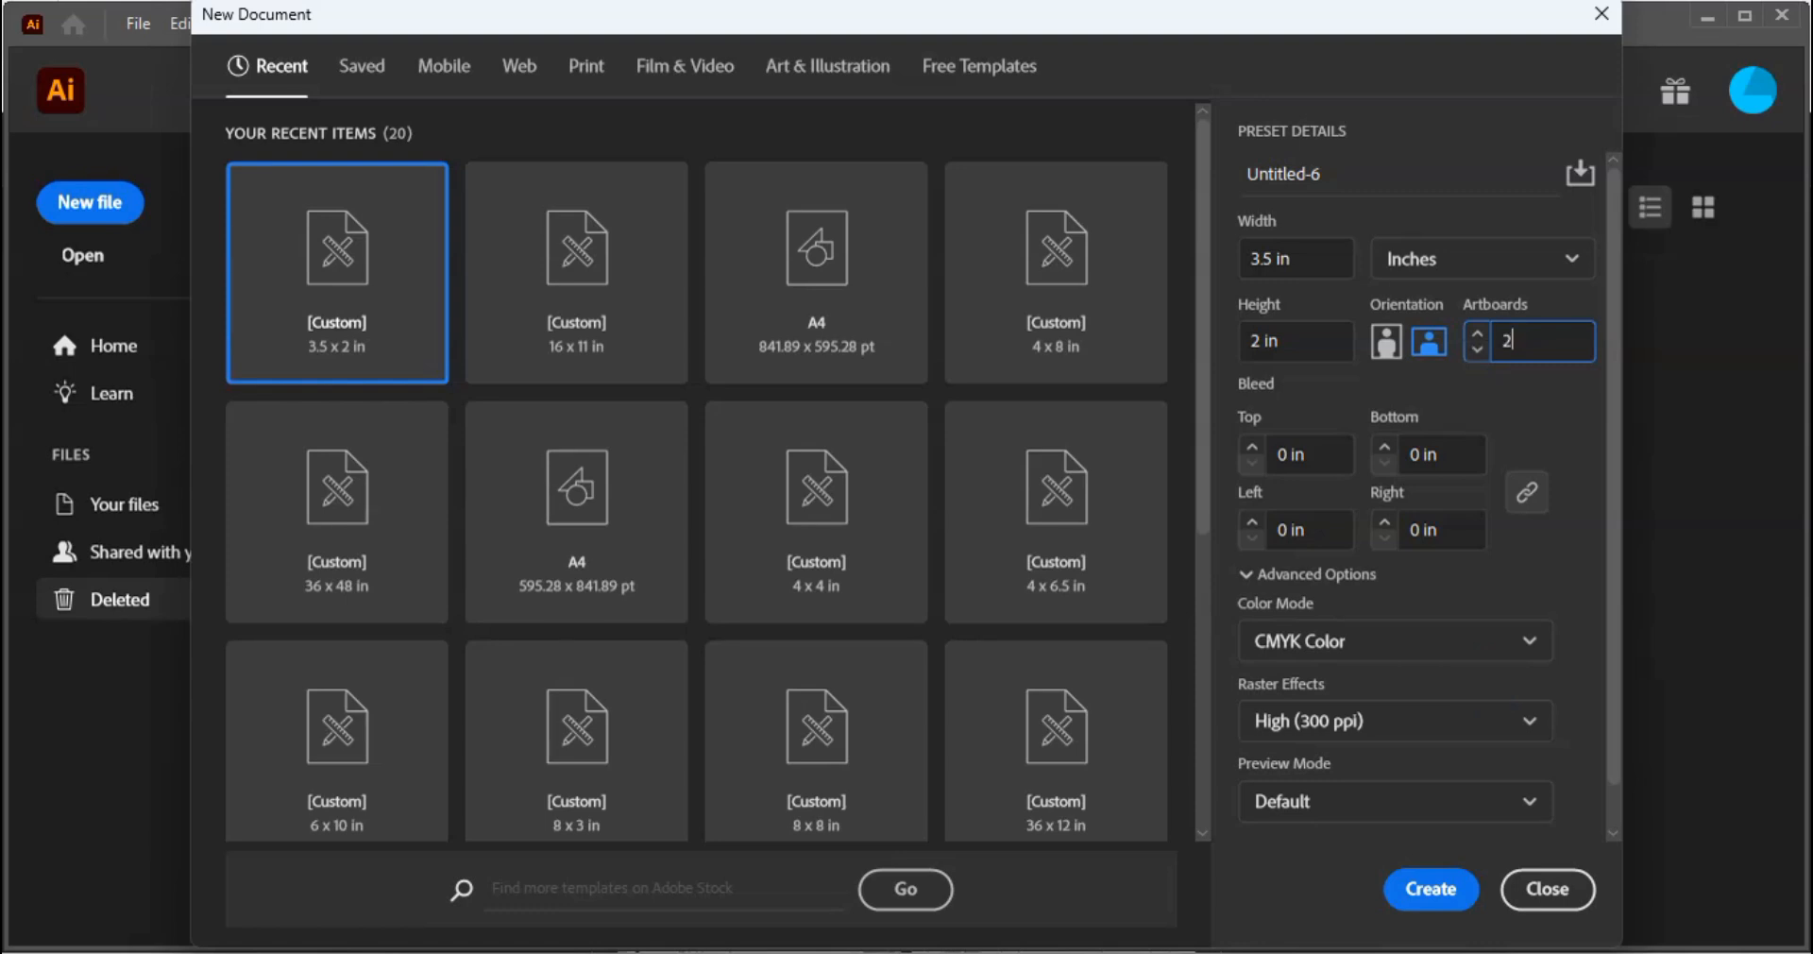
click(1416, 885)
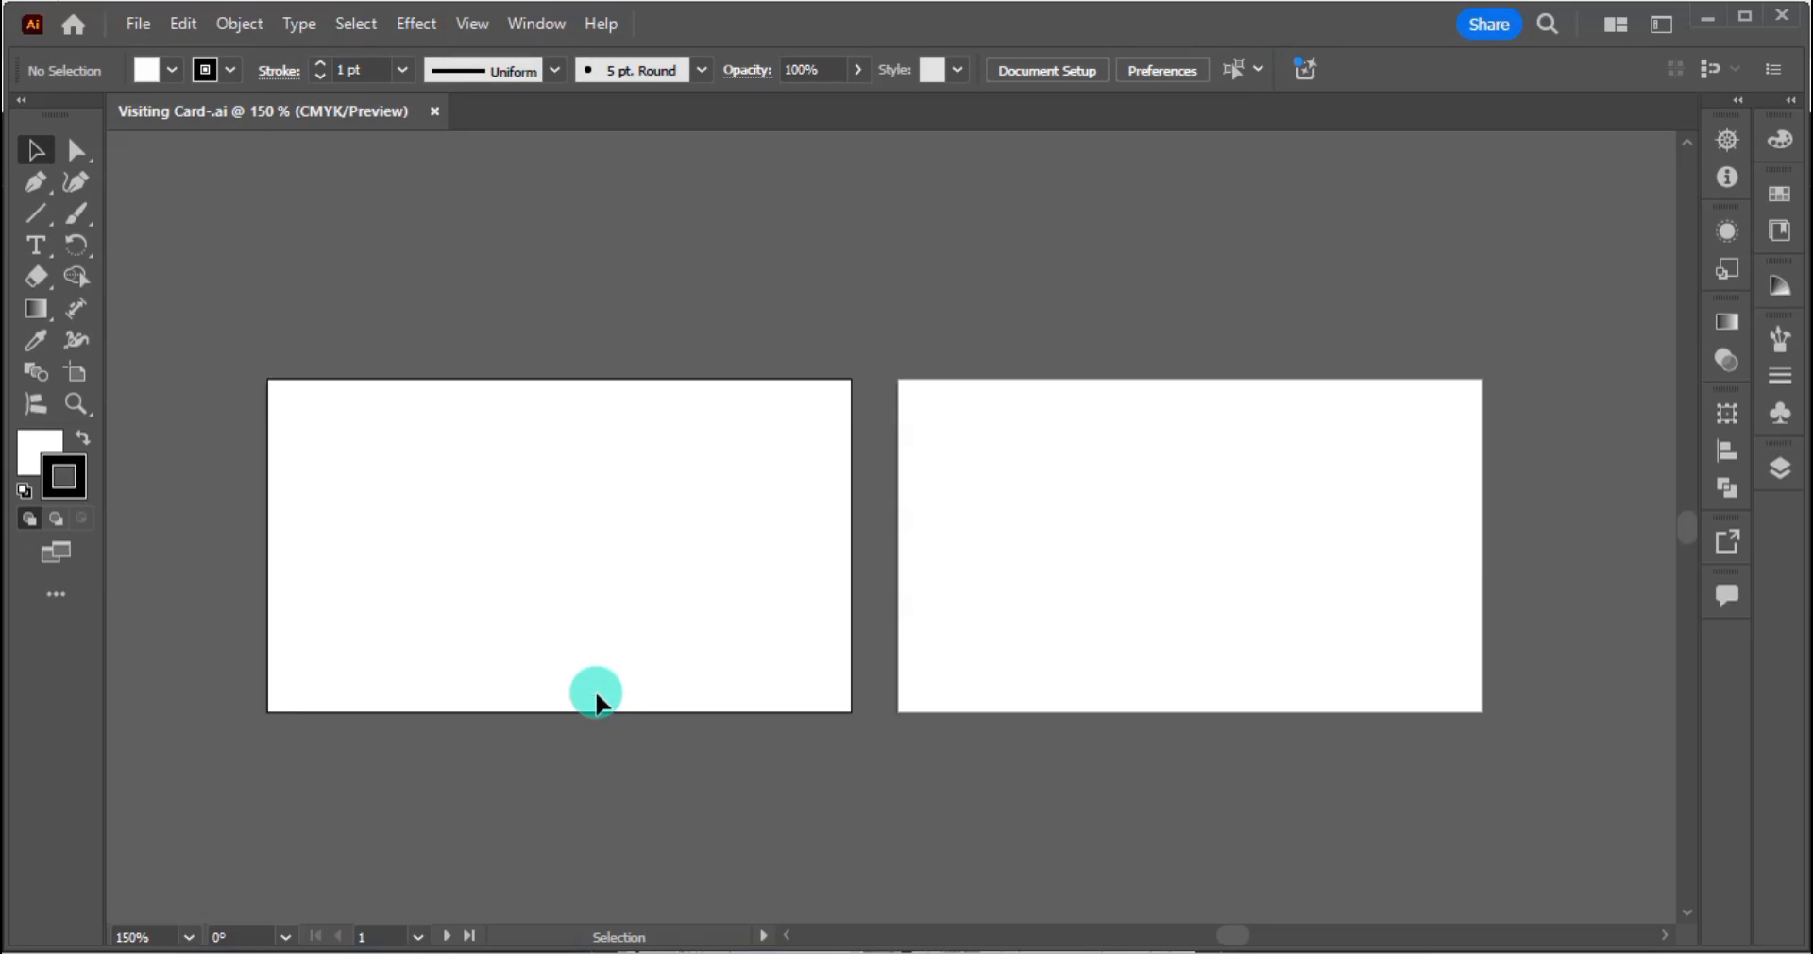
Step: Draw a background rectangle 3.5 in wide and 2 in high on the first artboard
key(ctrl+0)
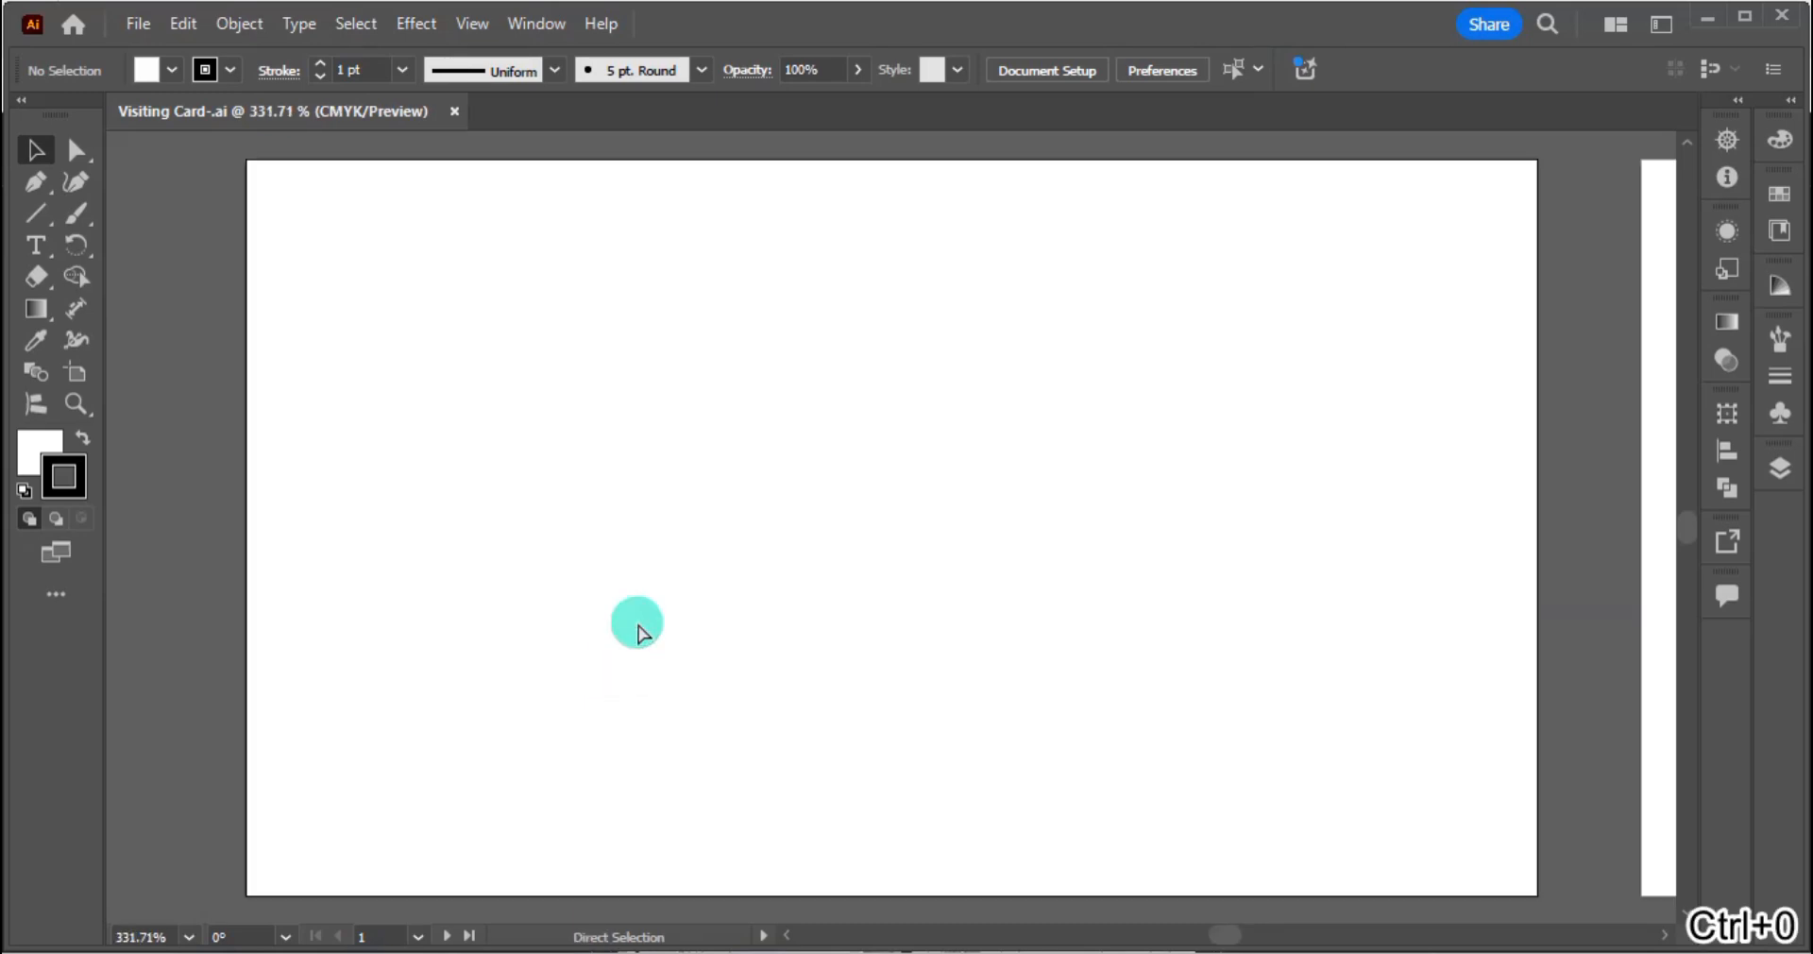
key(ctrl+minus)
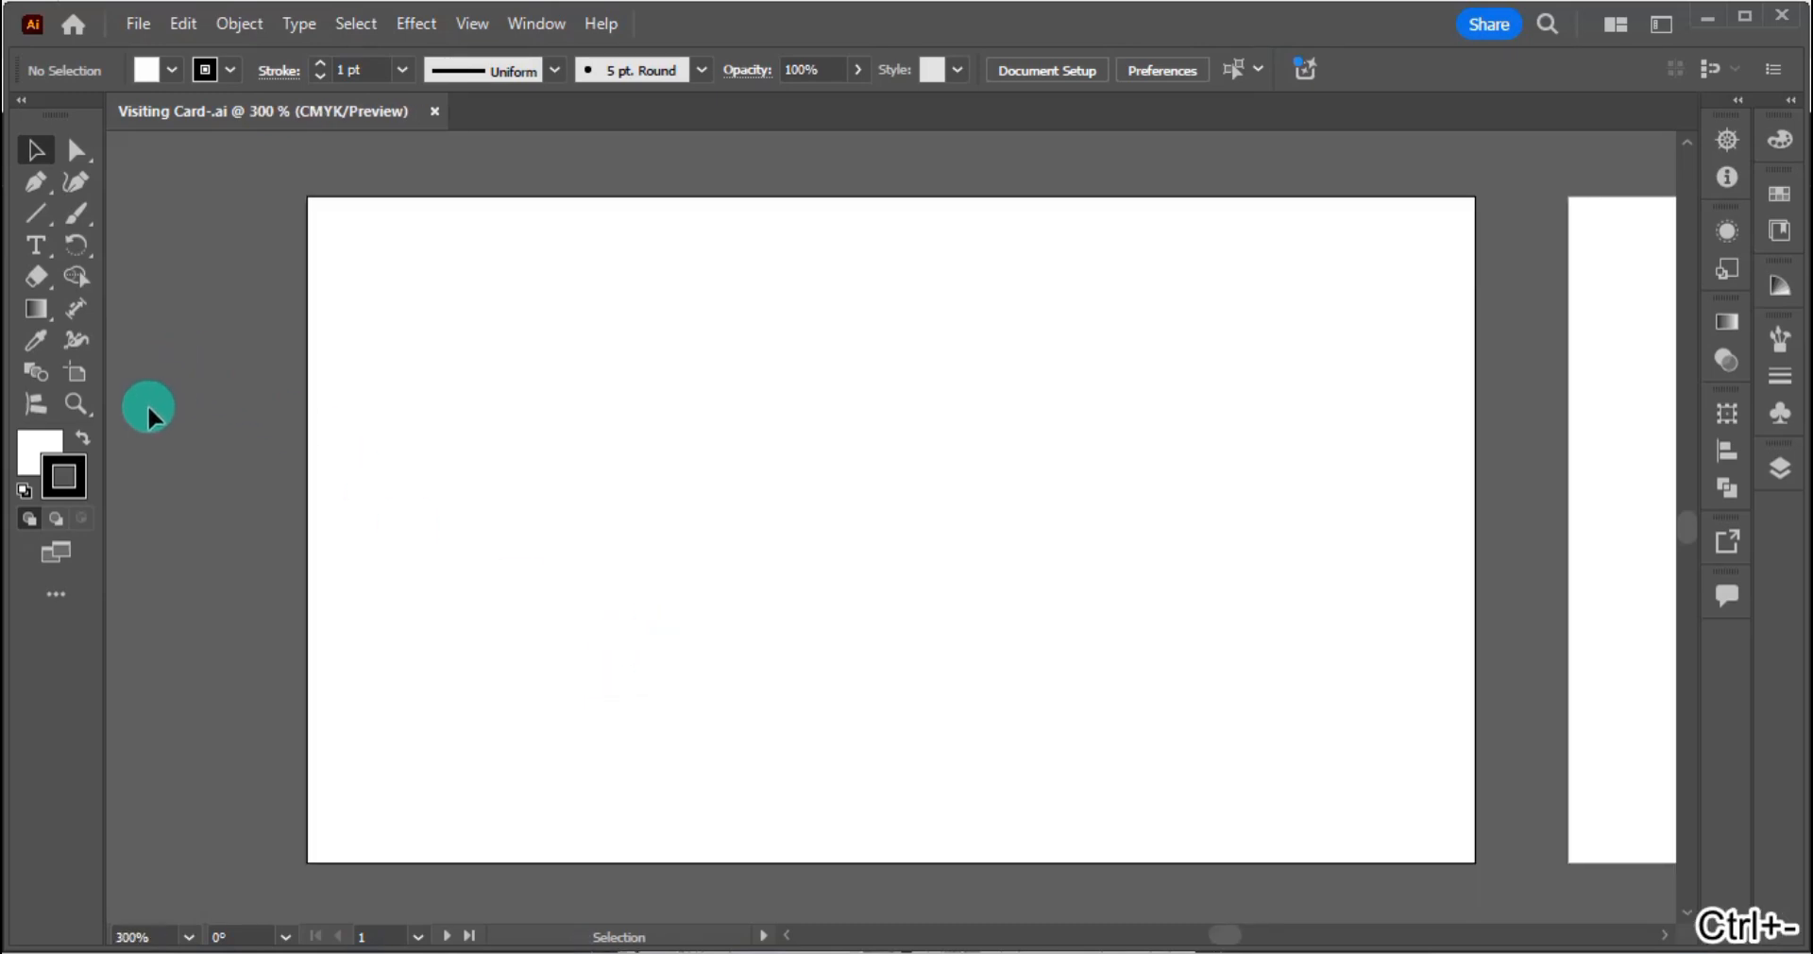
drag(43, 218, 109, 219)
click(679, 500)
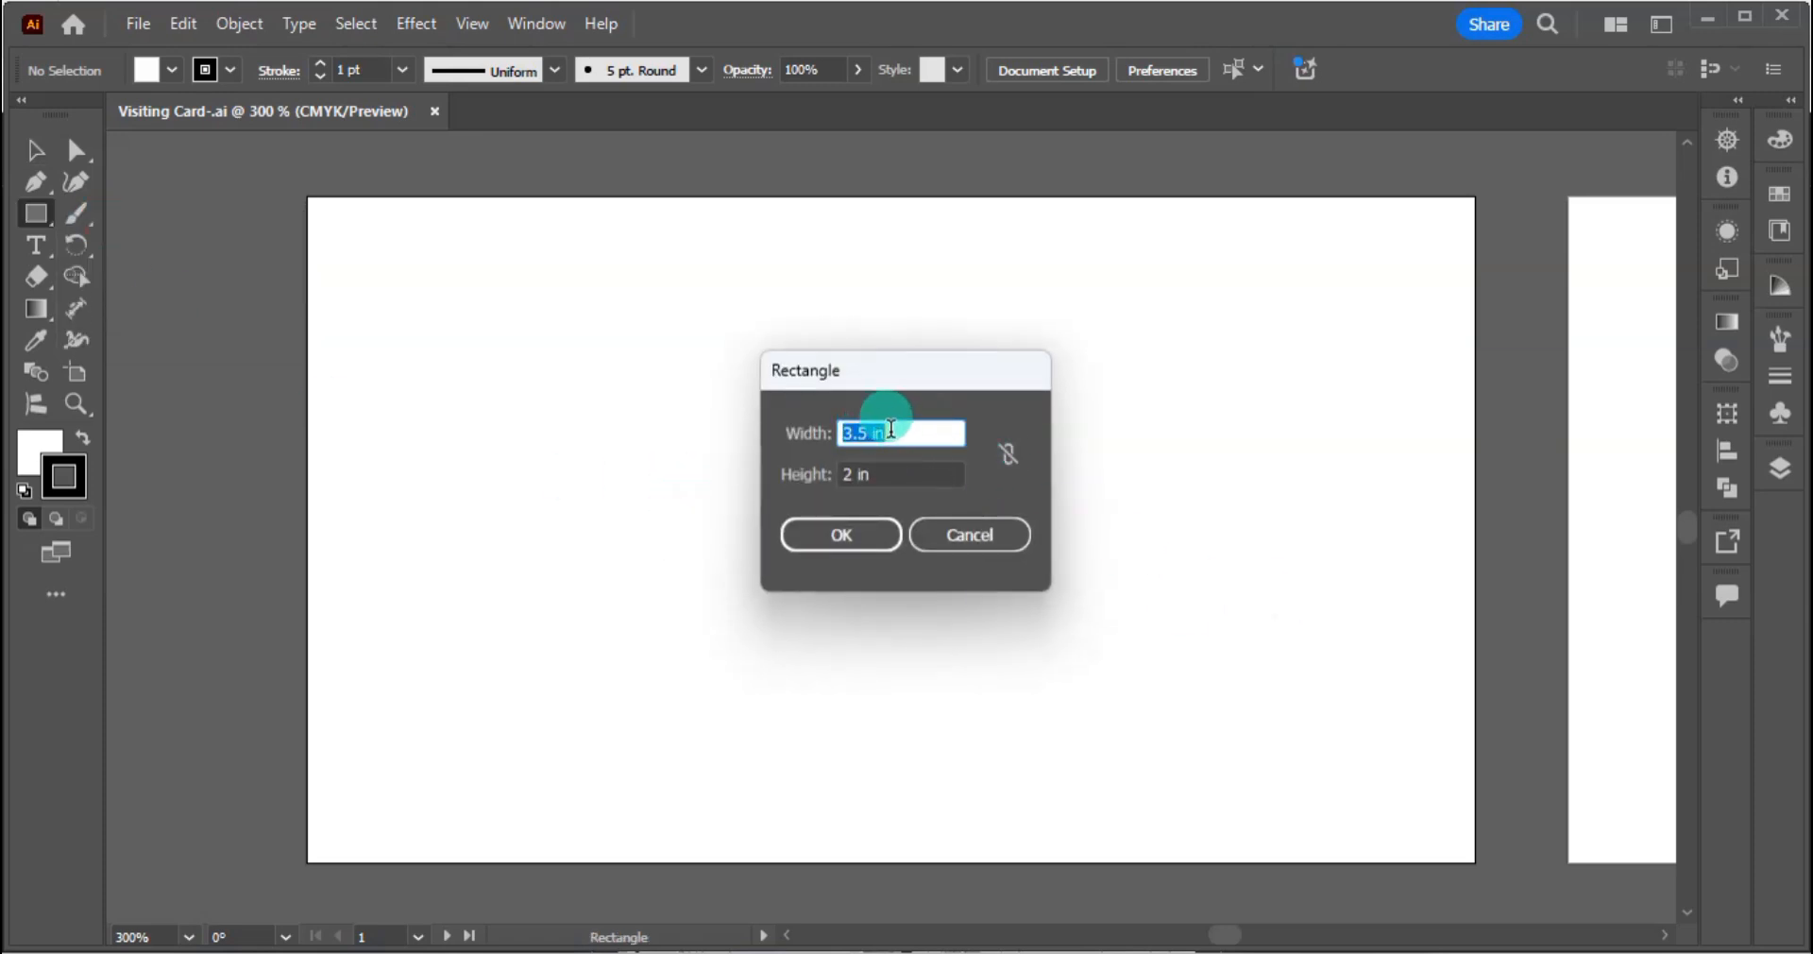
text(3.5)
key(Tab)
text(2)
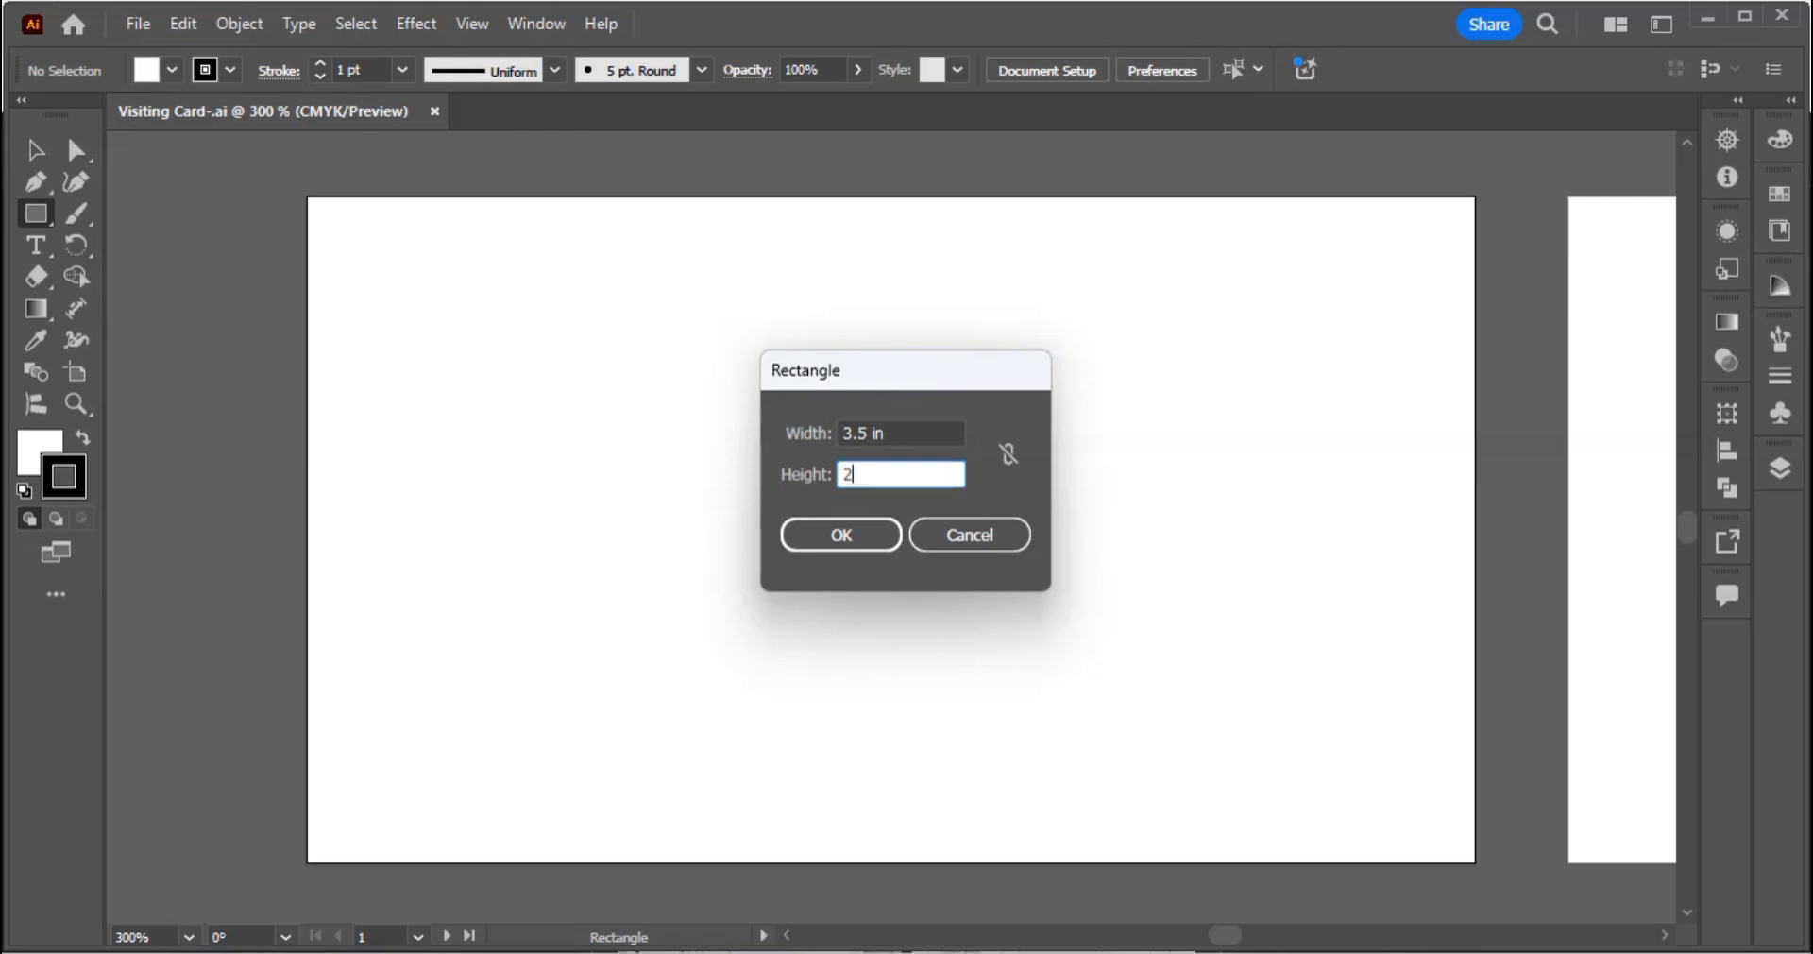
click(840, 535)
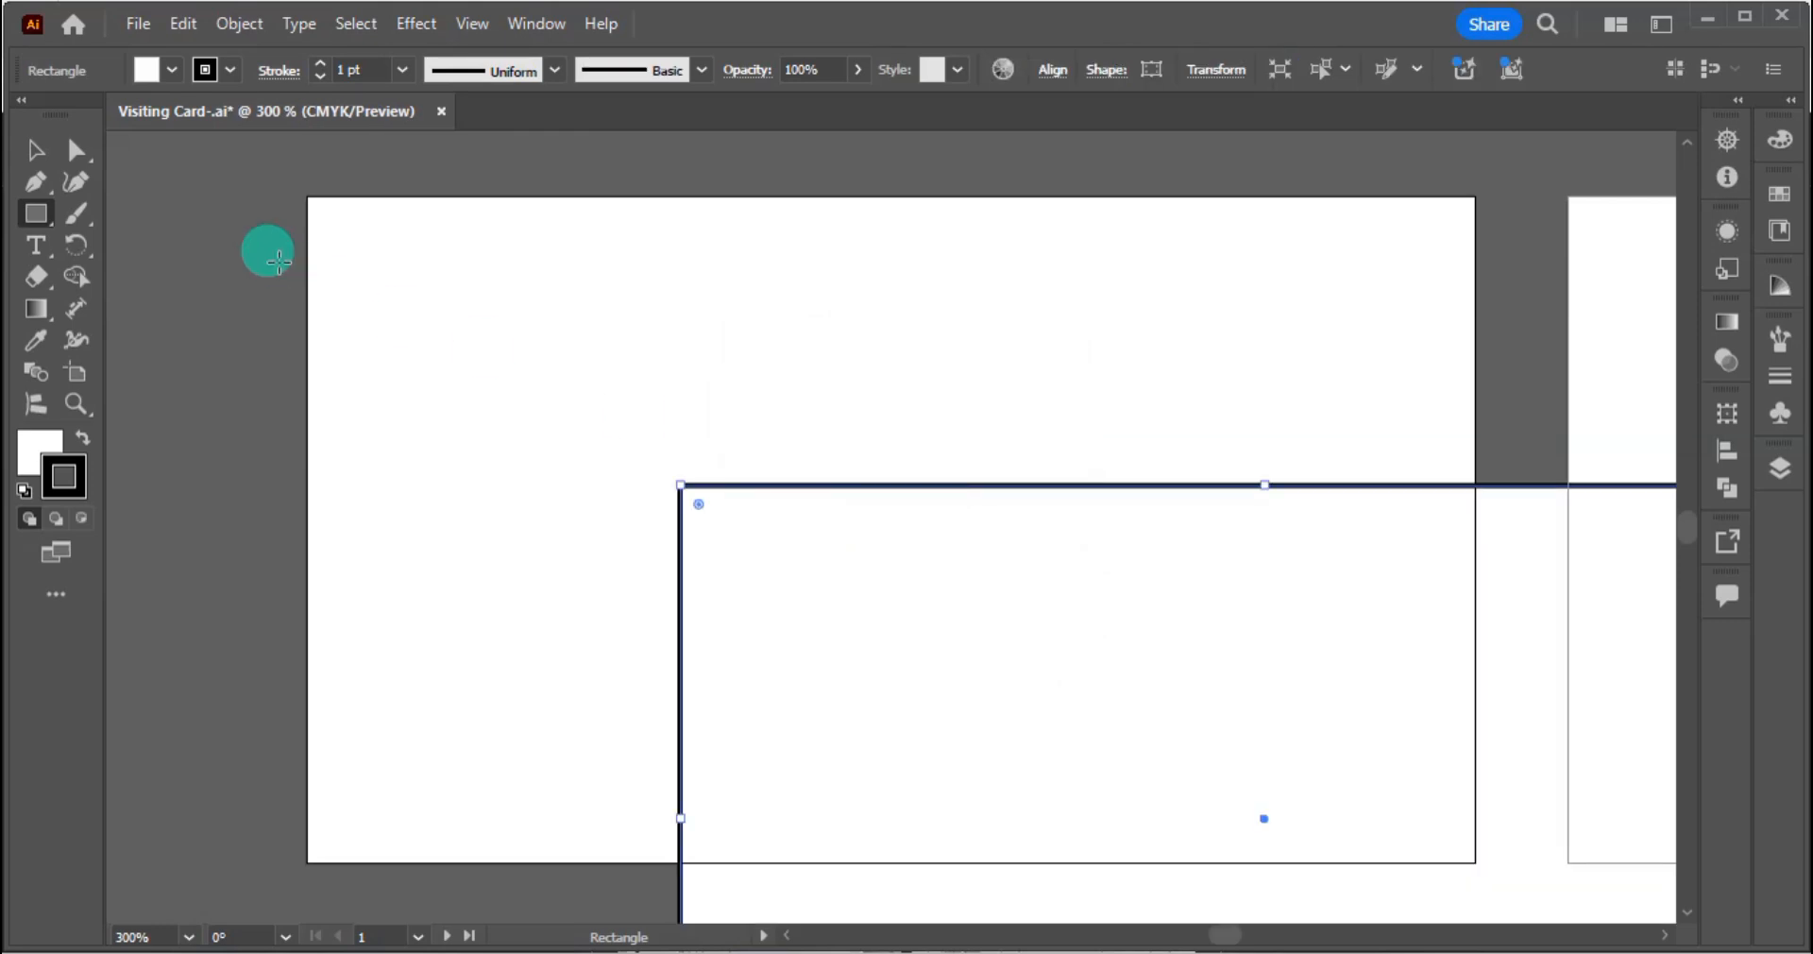
Step: Align the rectangle to the first artboard's horizontal and vertical center
click(33, 151)
click(1051, 70)
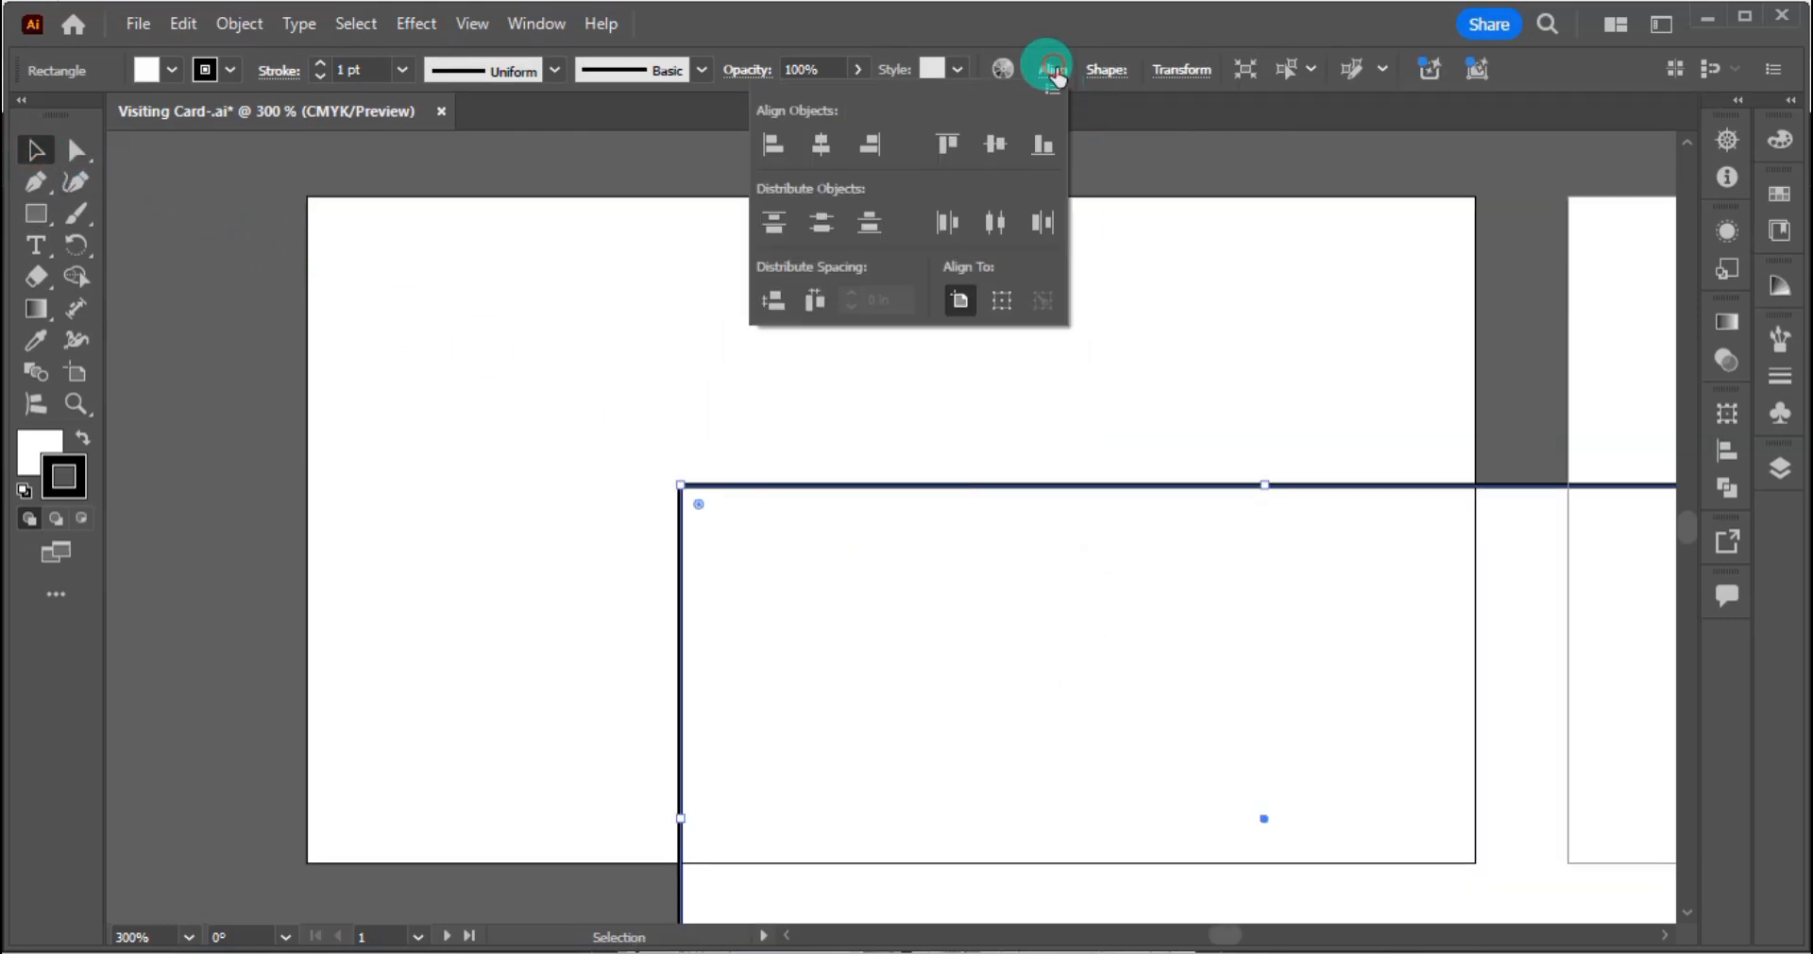
click(1002, 147)
click(818, 149)
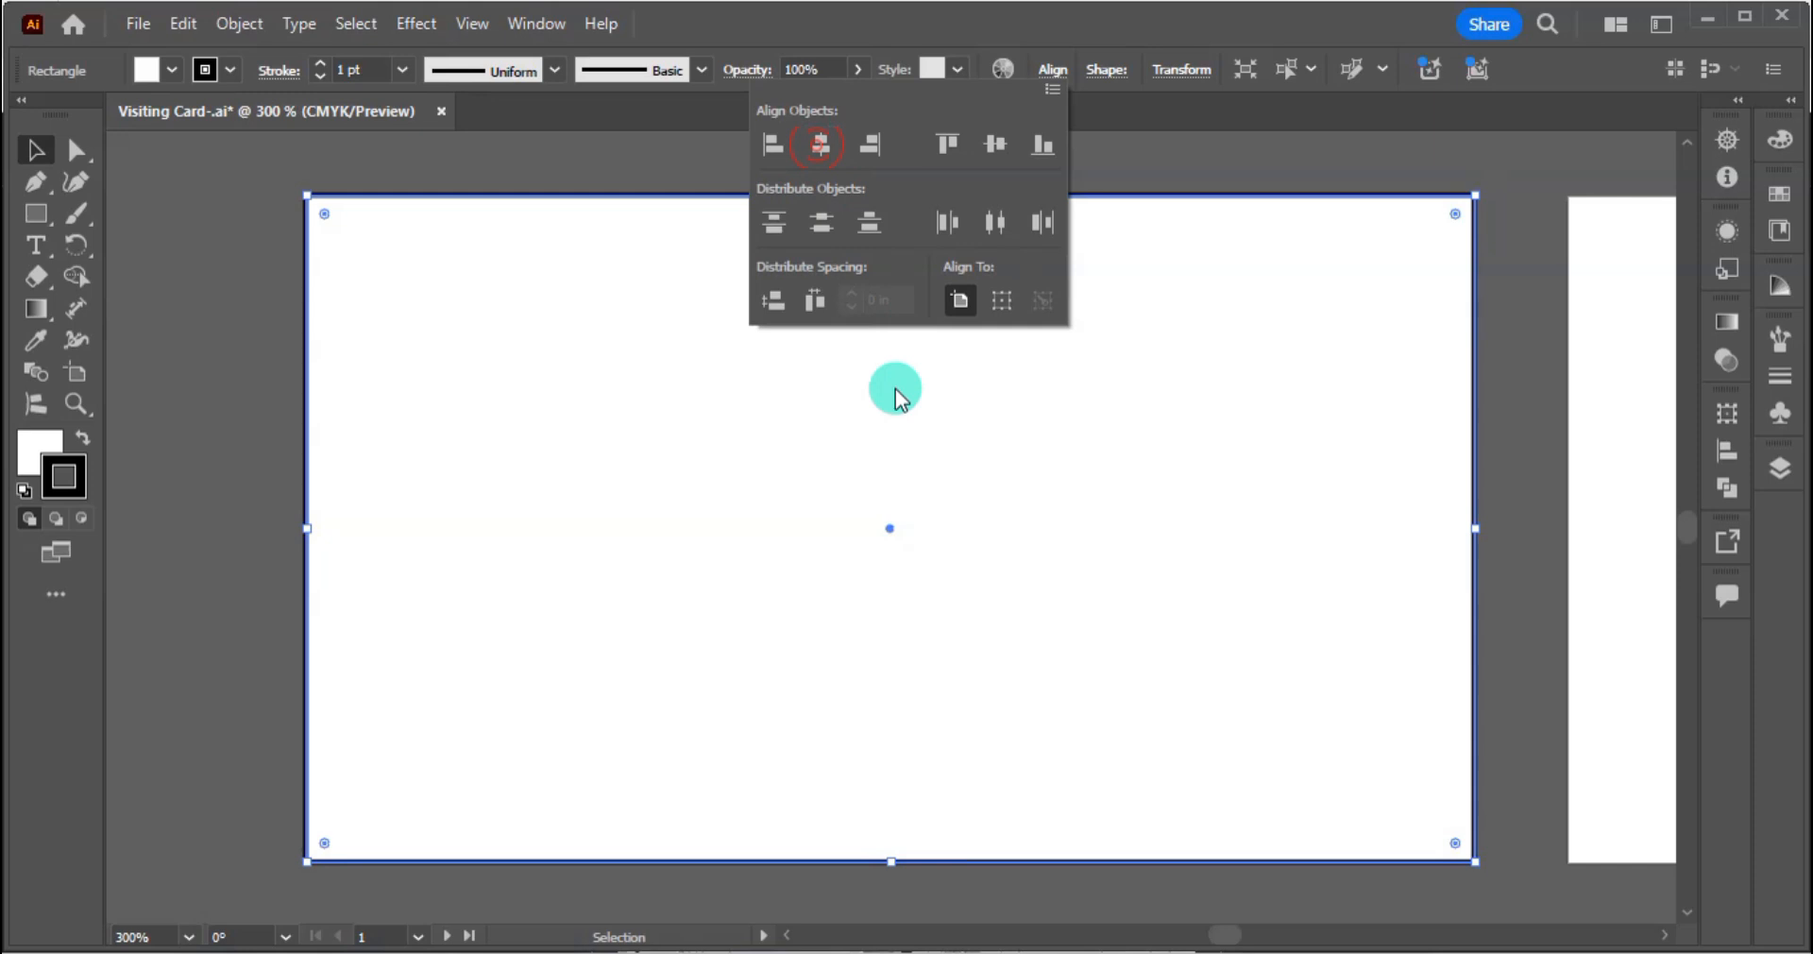
click(248, 379)
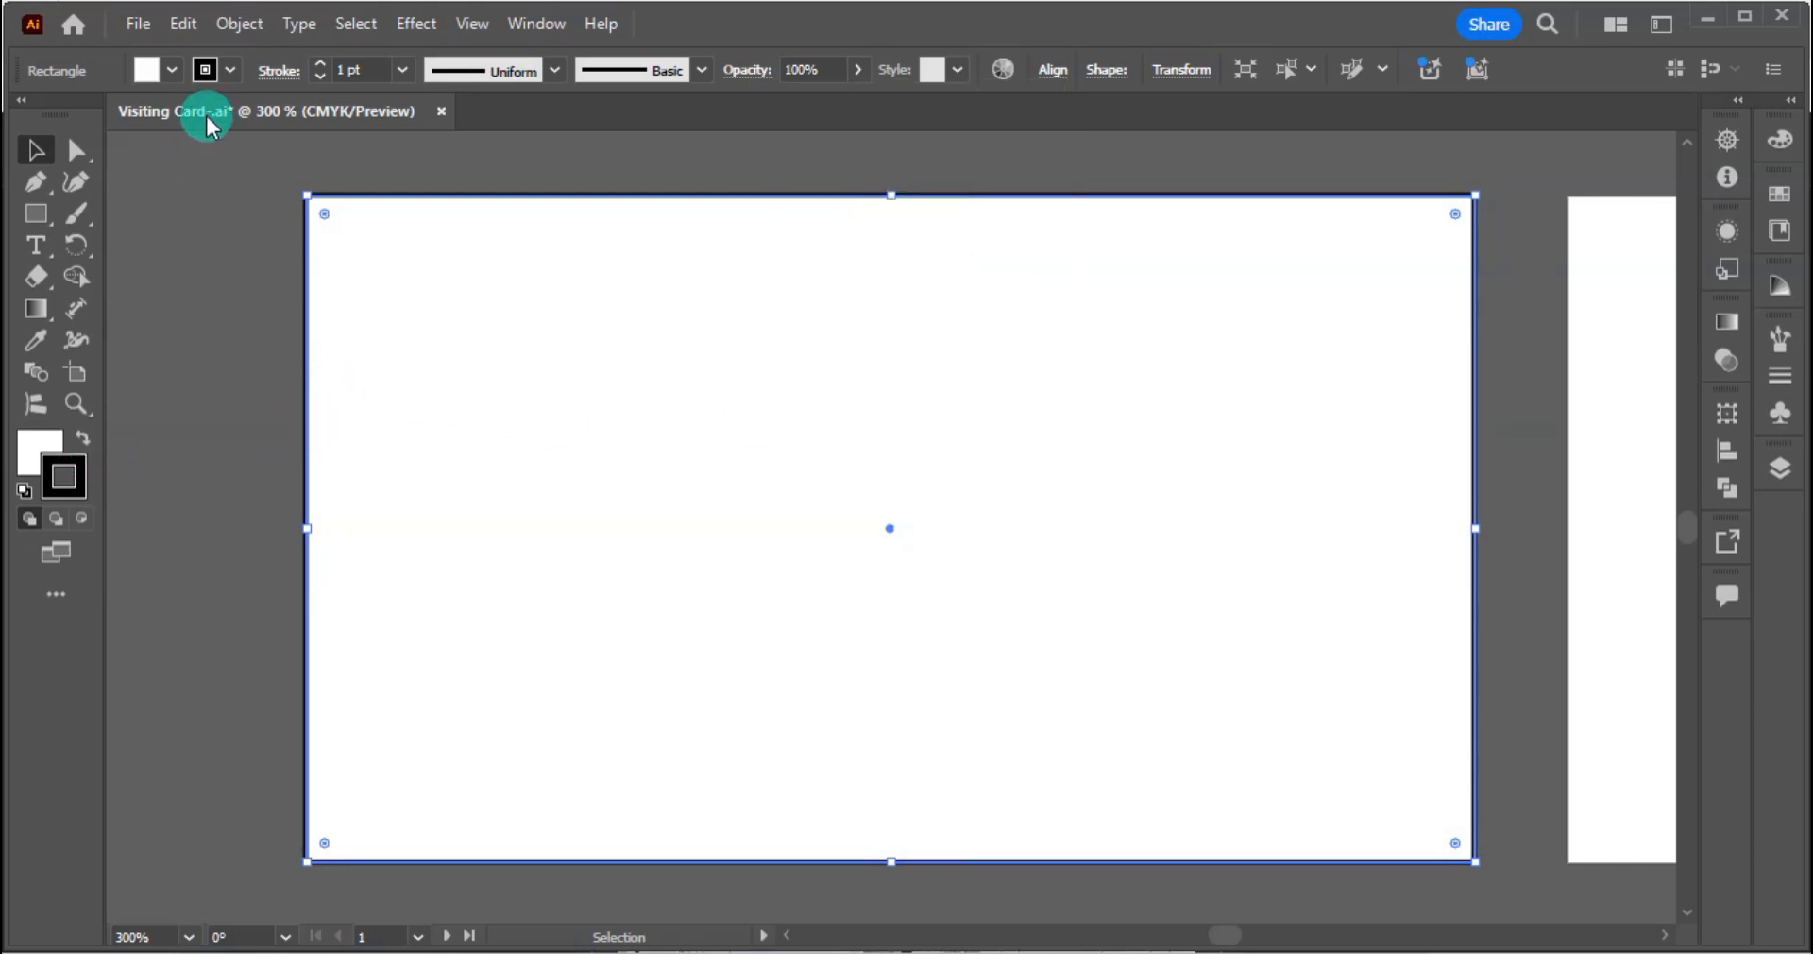
Step: Remove the stroke from the background rectangle by setting it to None
click(227, 70)
click(20, 168)
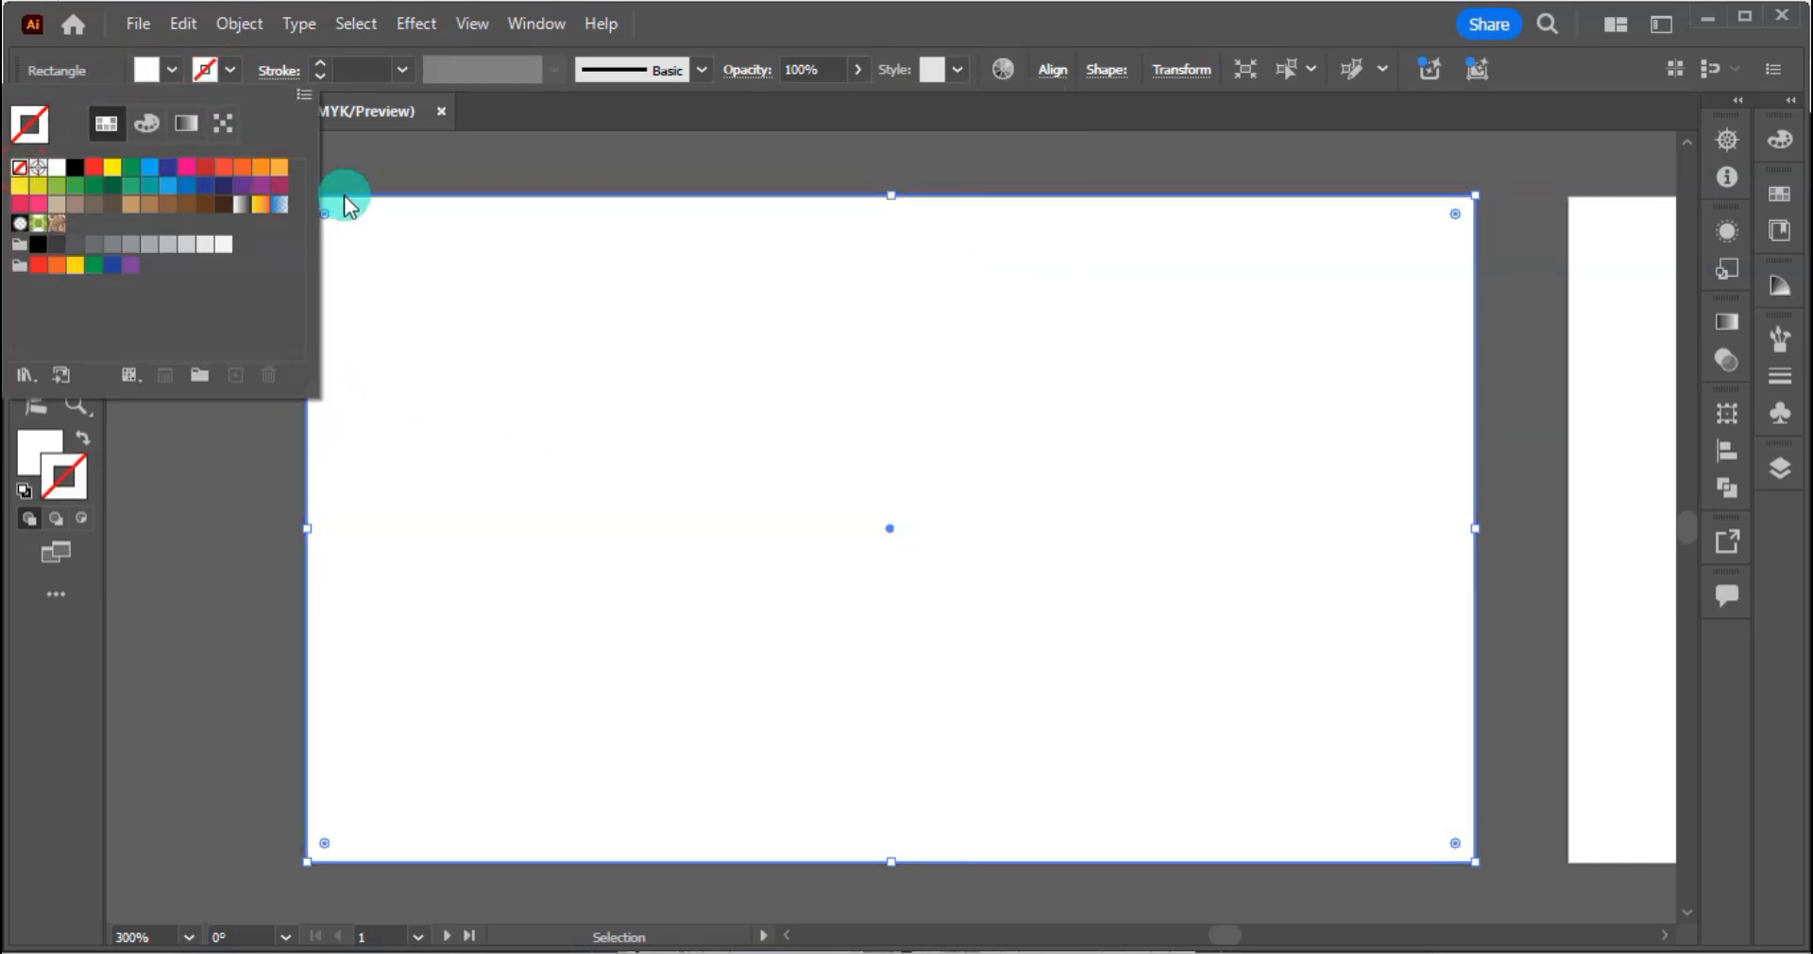
click(380, 168)
click(427, 165)
click(523, 351)
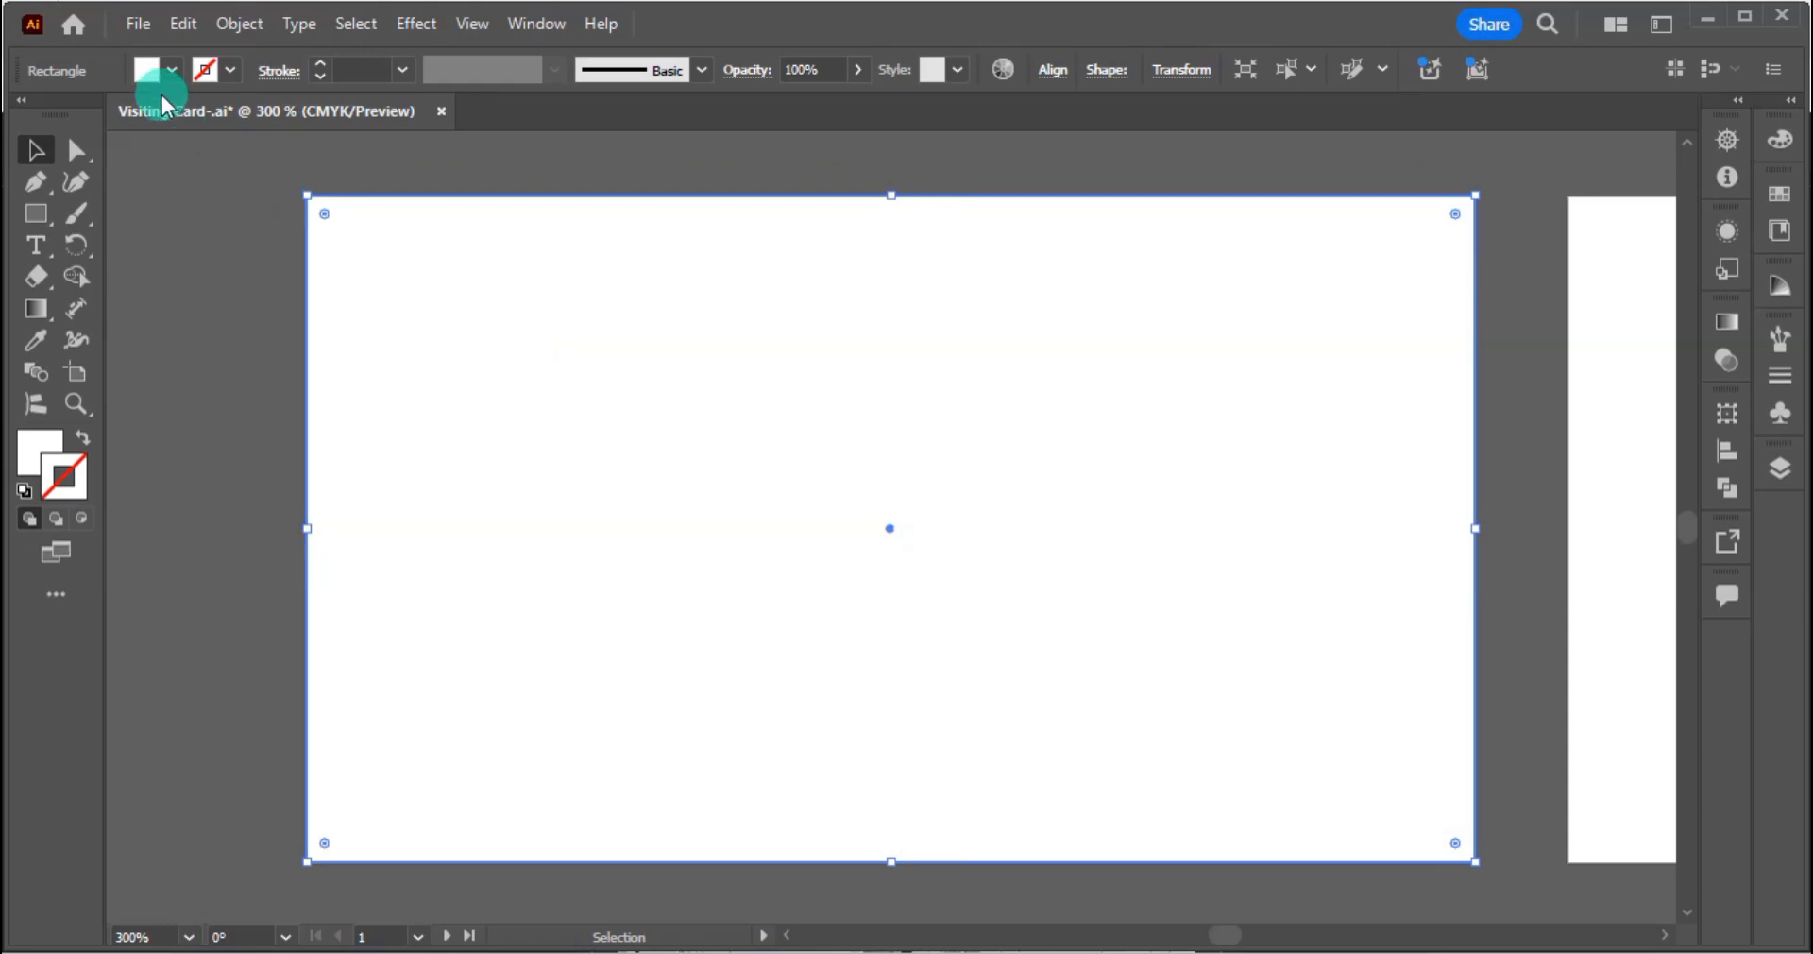
Step: Fill the background rectangle with dark blue, using CMYK values C 100, M 0, Y 0, K 85
double_click(38, 450)
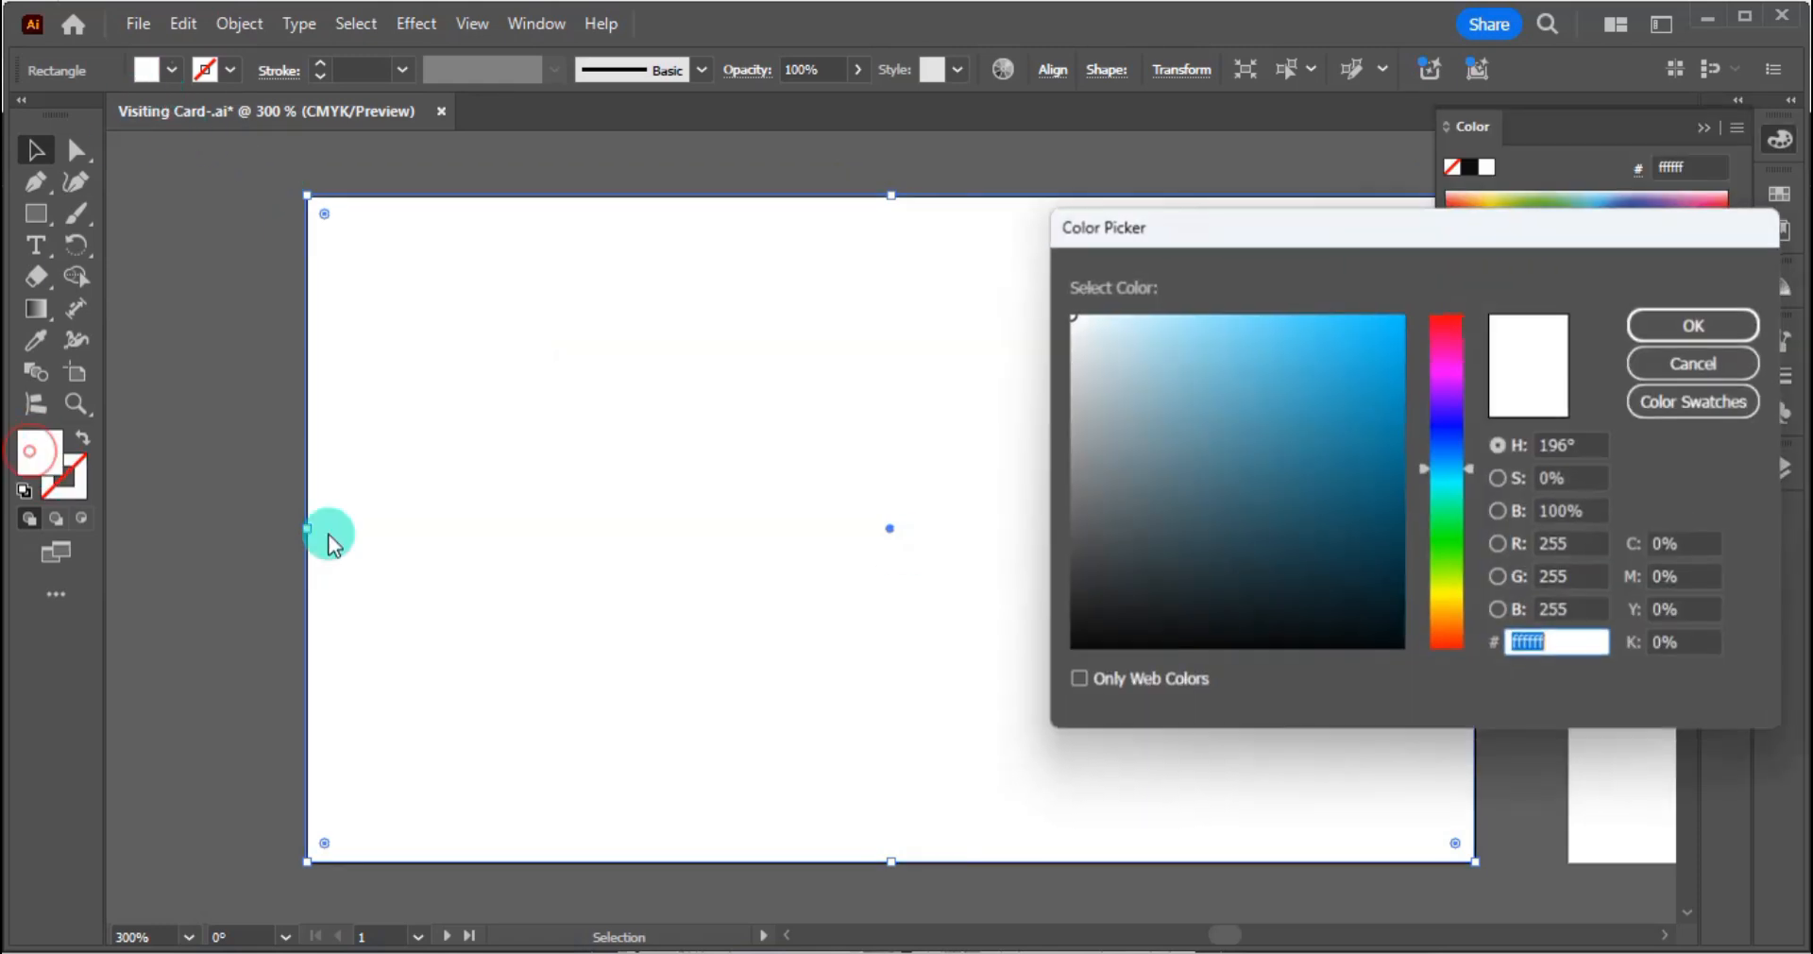
double_click(1688, 544)
text(100)
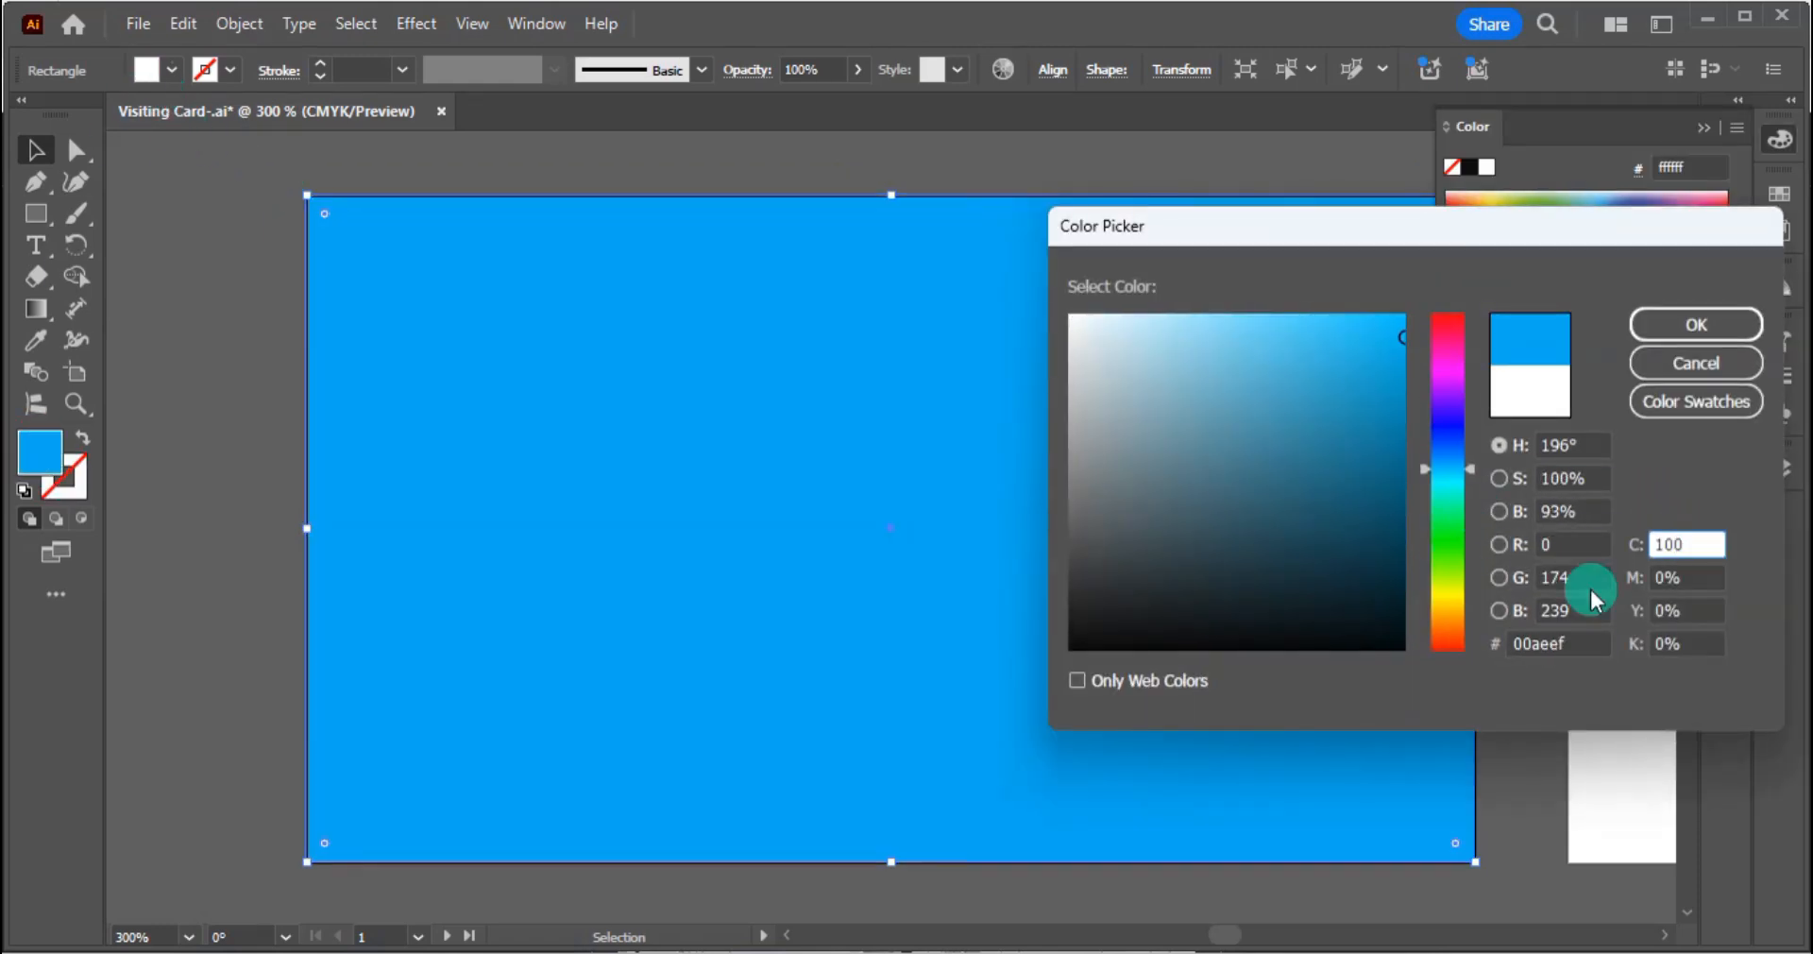
double_click(1676, 643)
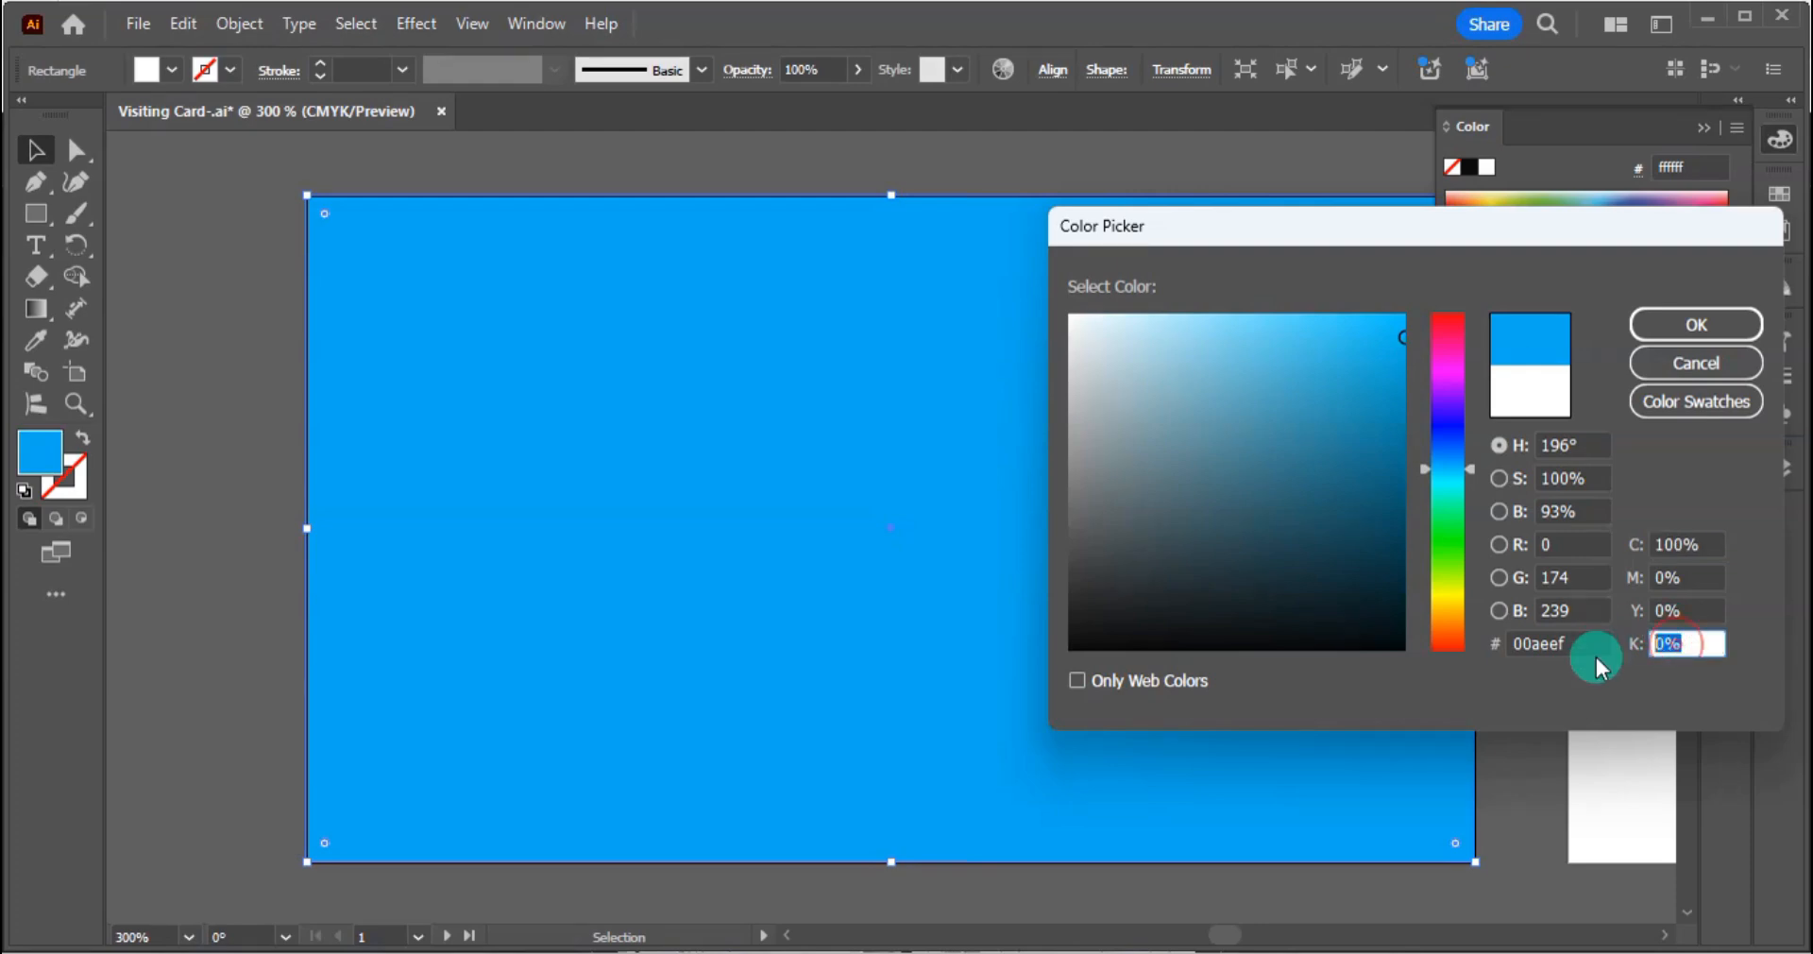
text(8)
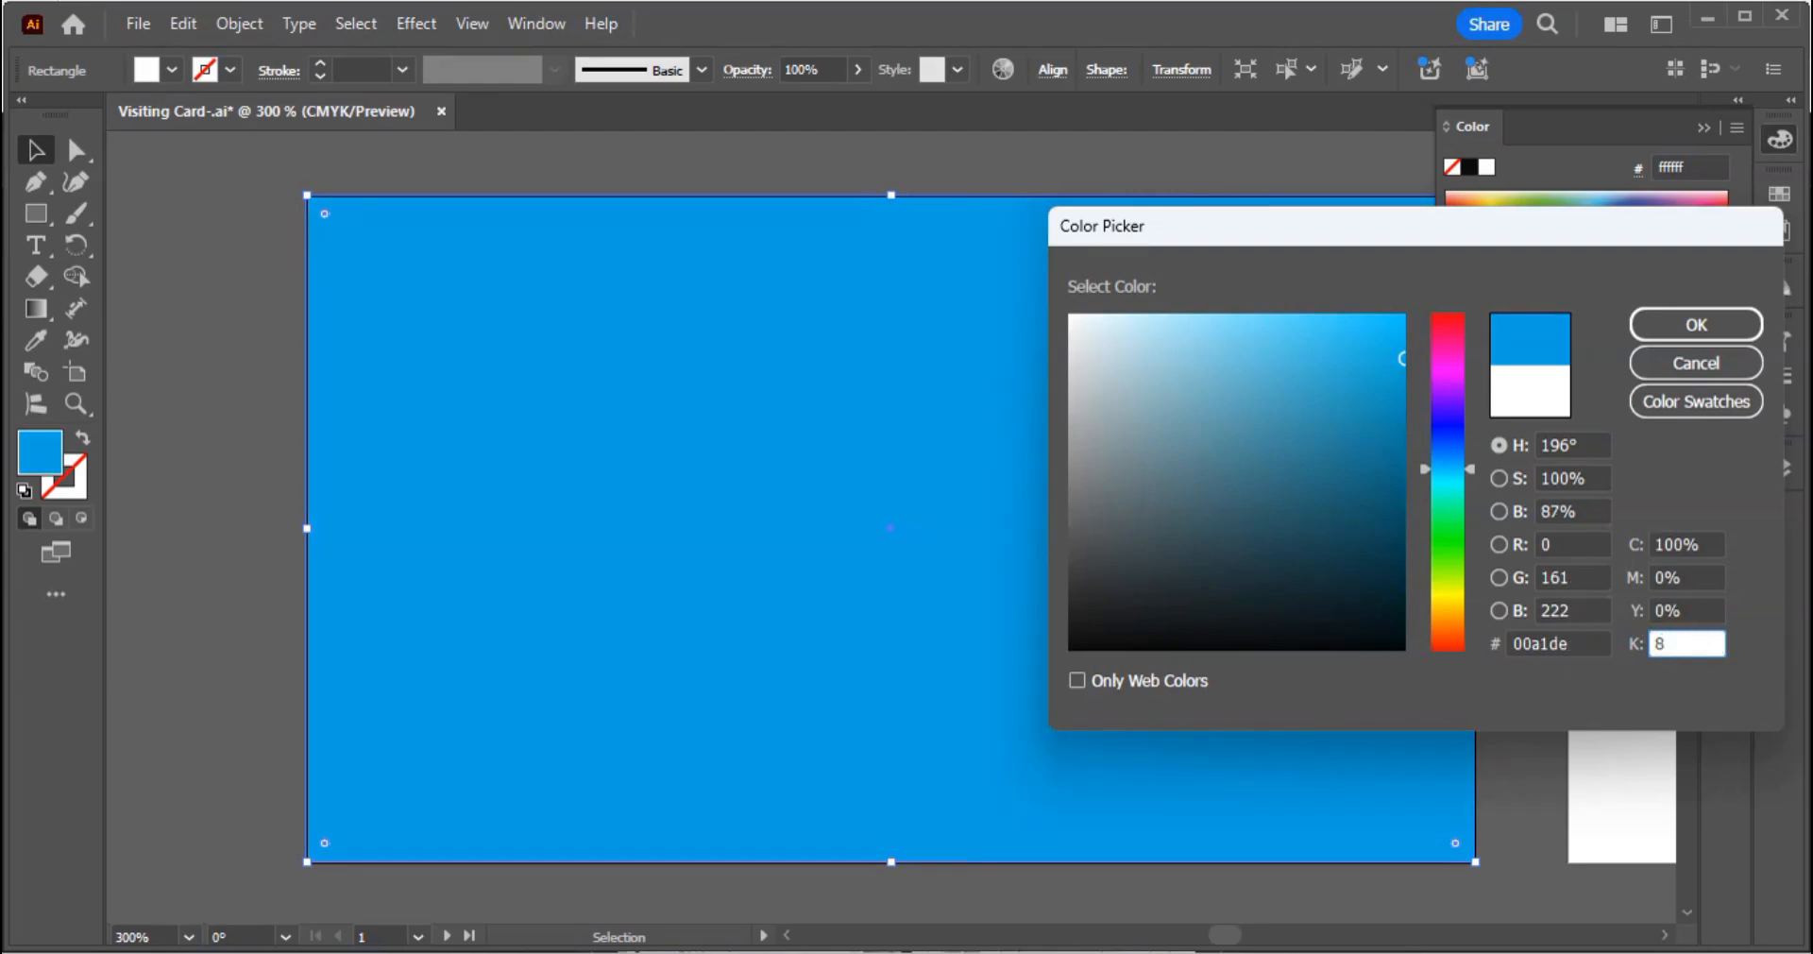
key(BackSpace)
text(90)
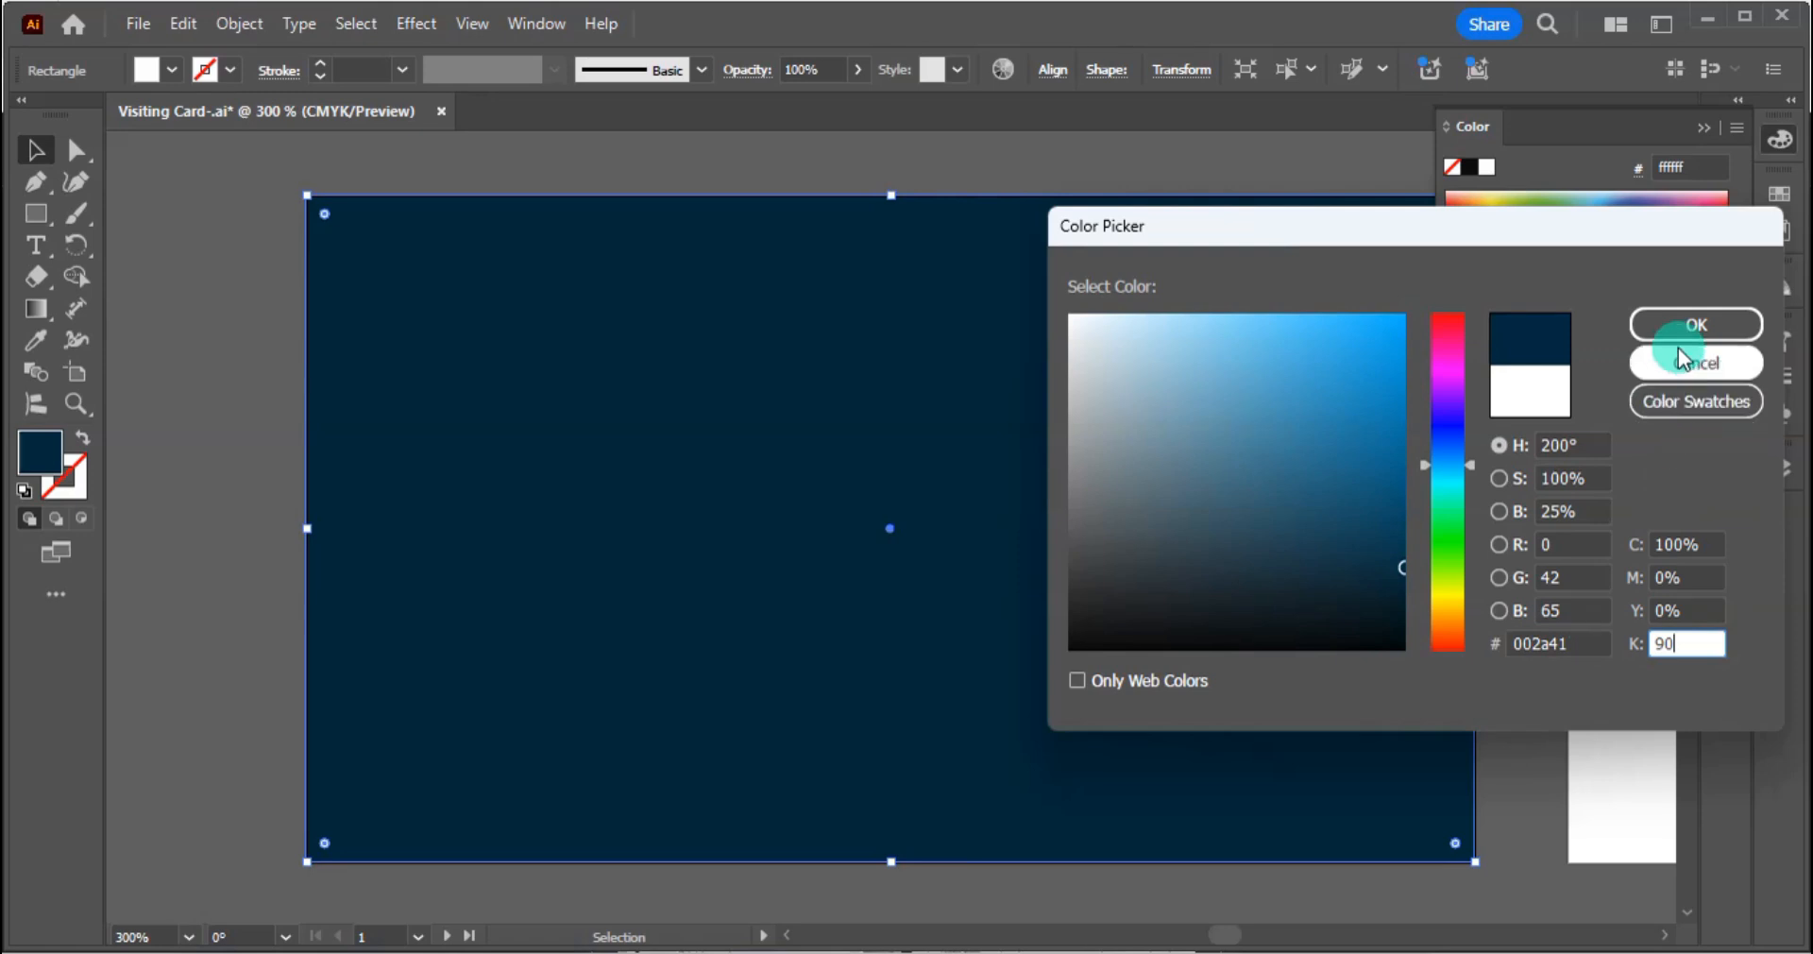
key(BackSpace)
key(BackSpace)
text(85)
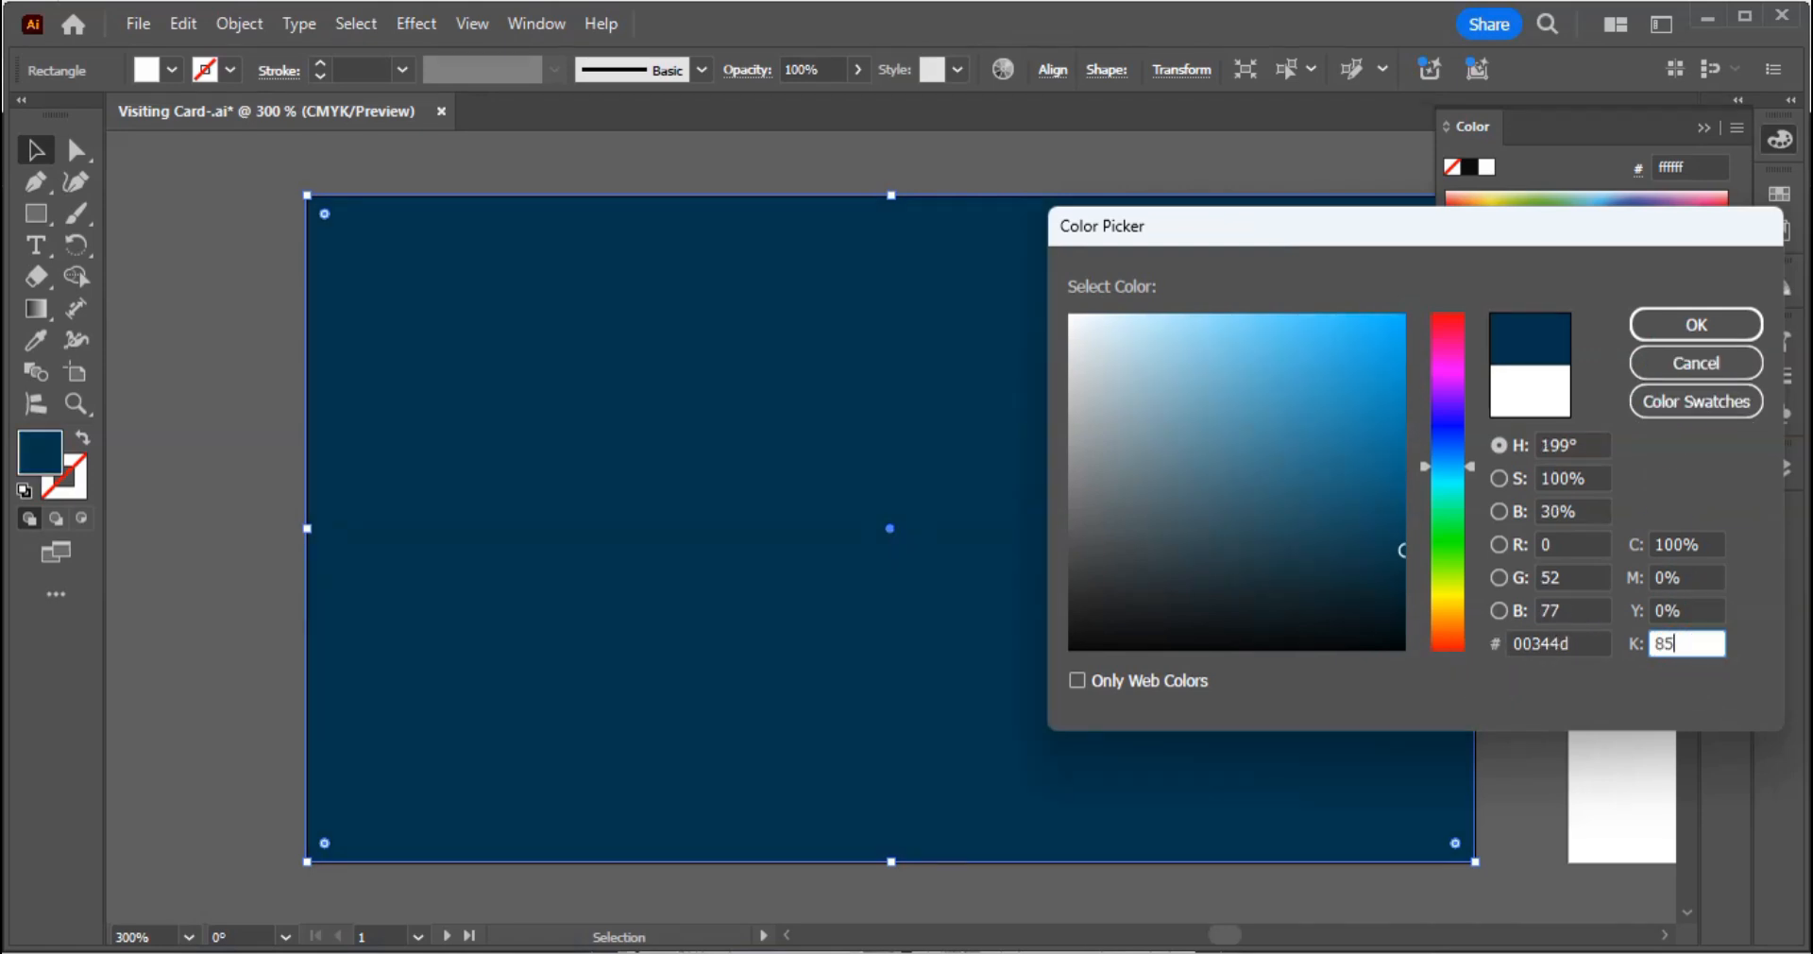
click(1676, 325)
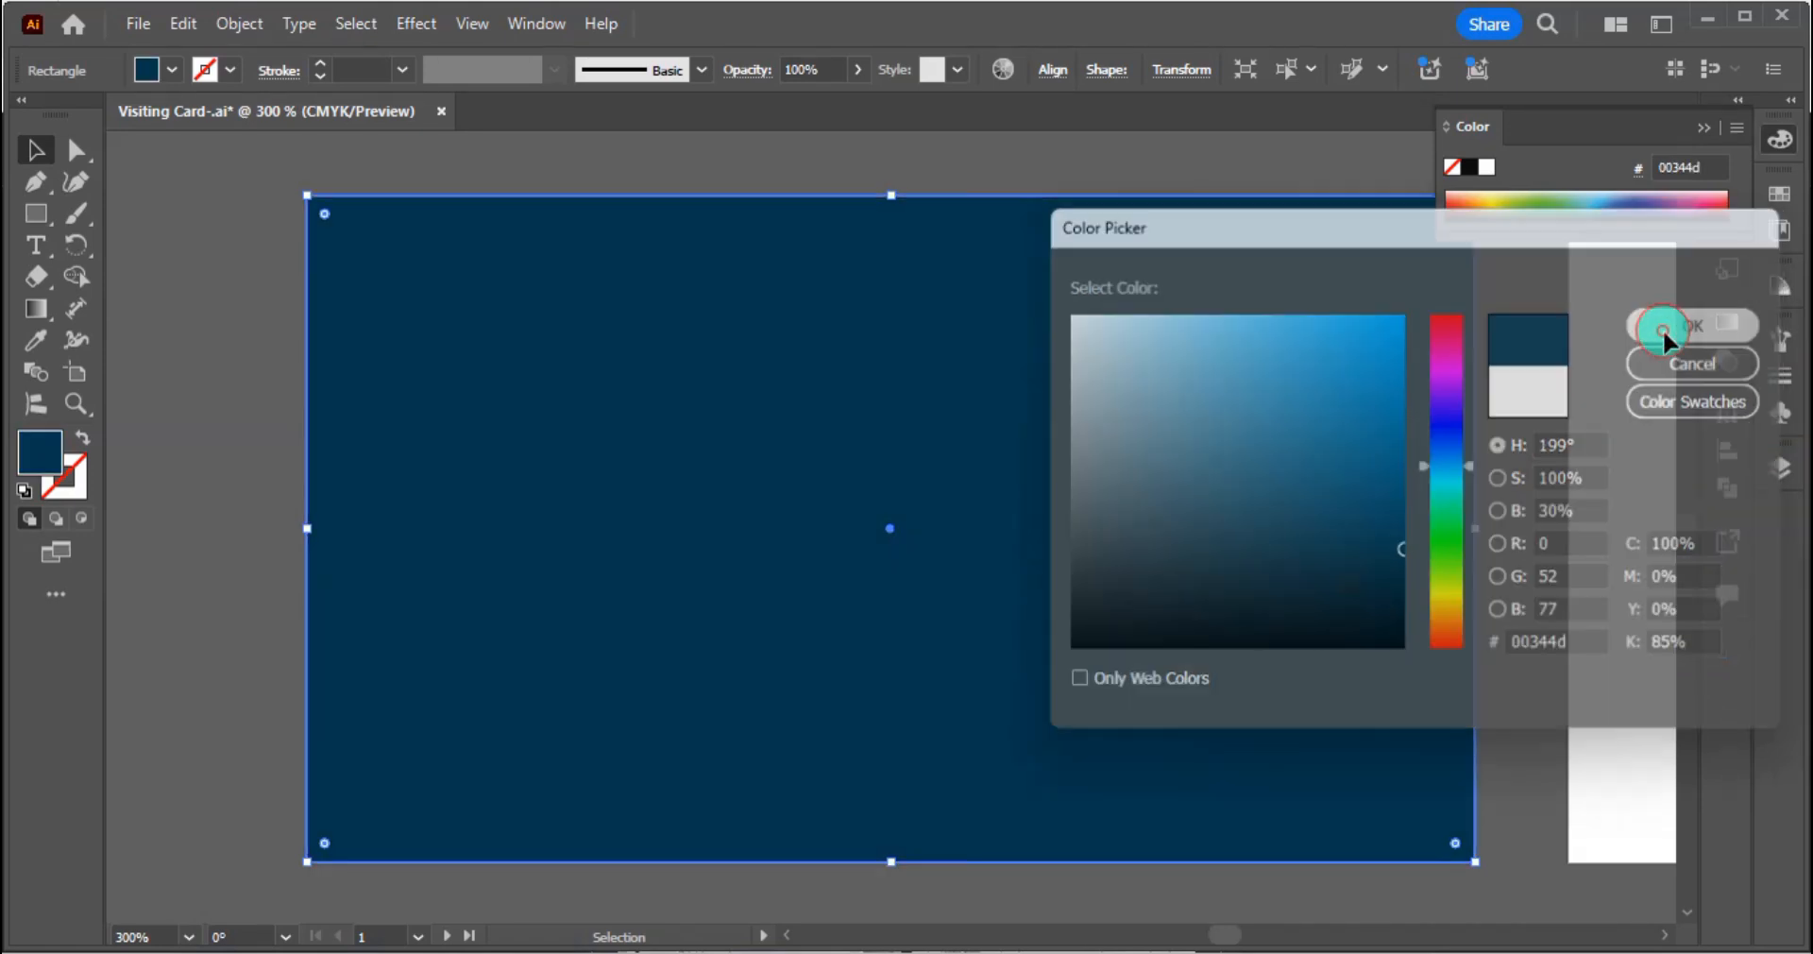
Step: Select the dark blue background rectangle and lock it
click(1499, 557)
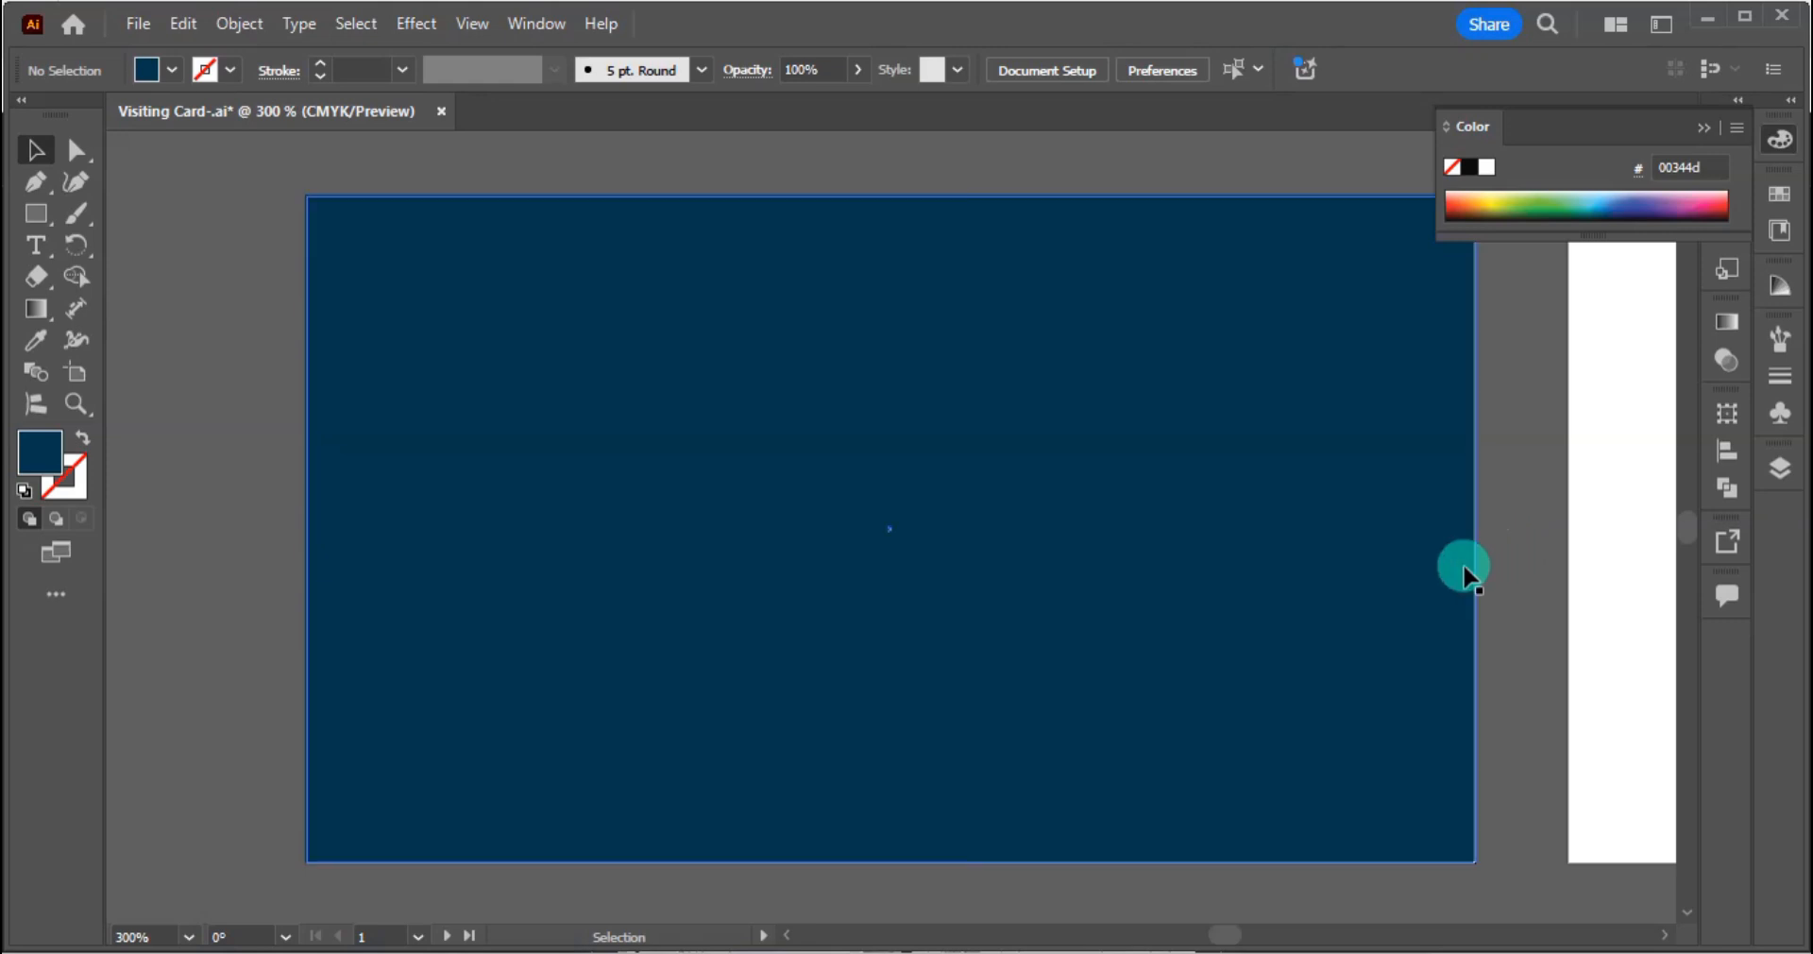
click(1266, 570)
key(ctrl+2)
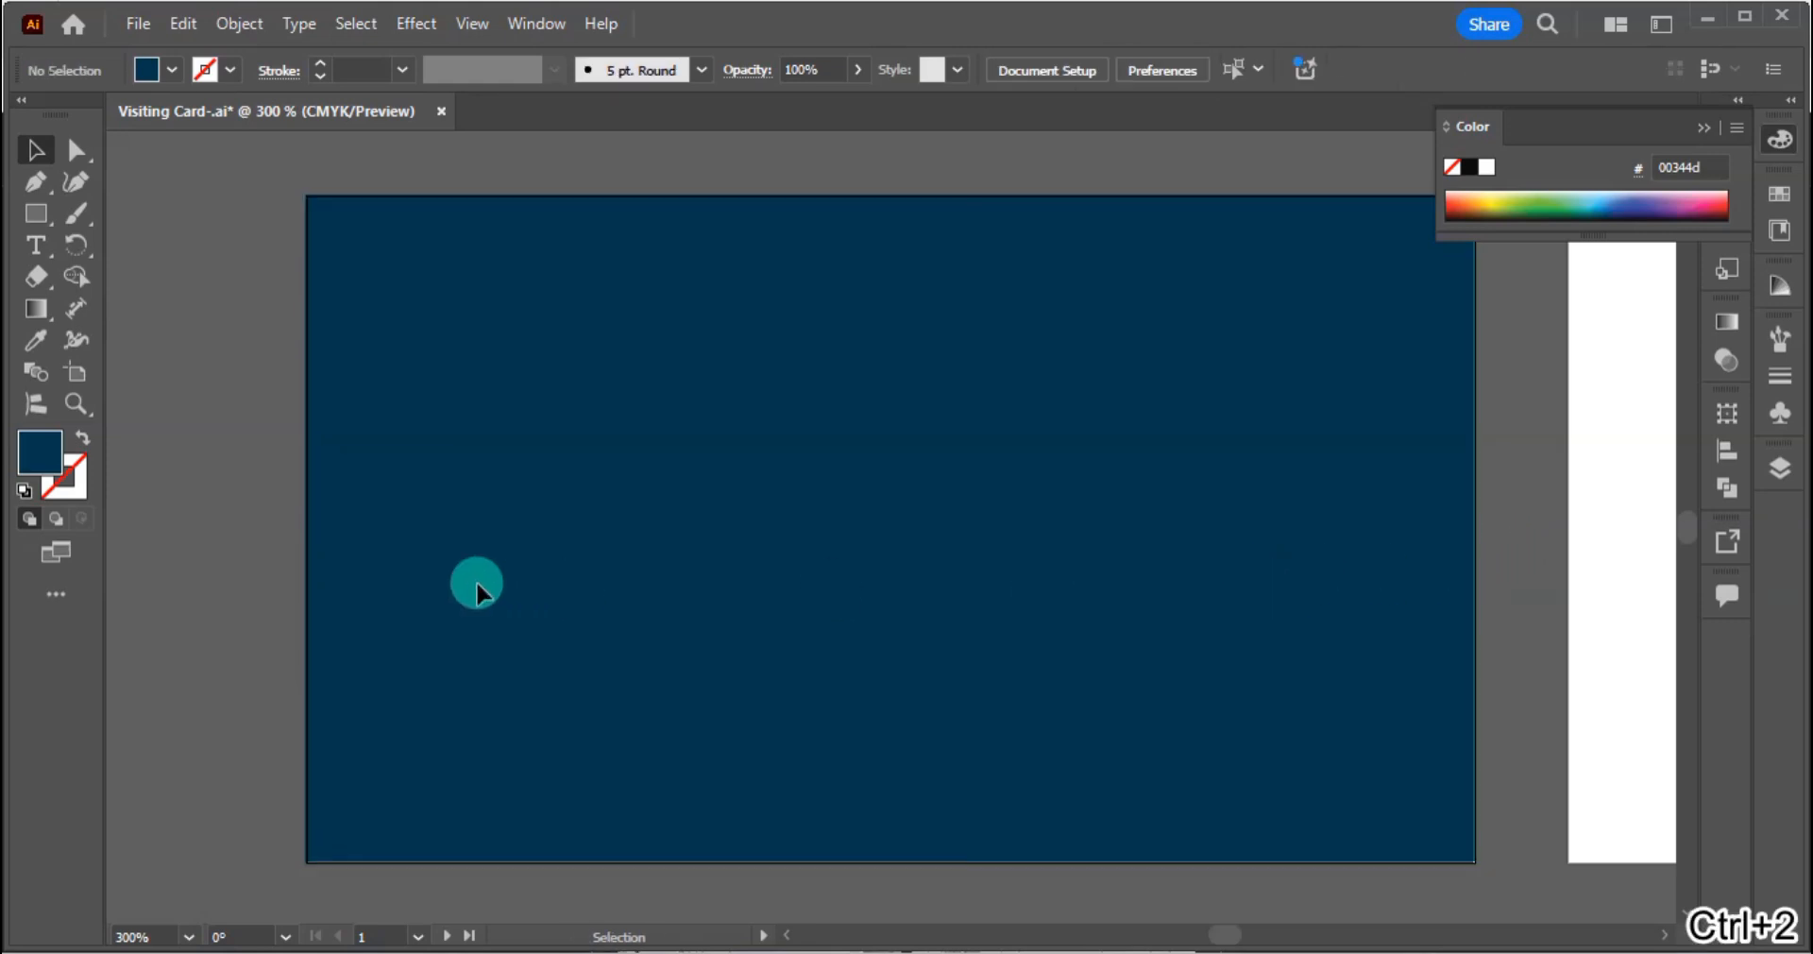
Step: Draw a thin rectangle 3.5 in wide over the background and stretch its height into a thicker strip
key(ctrl+0)
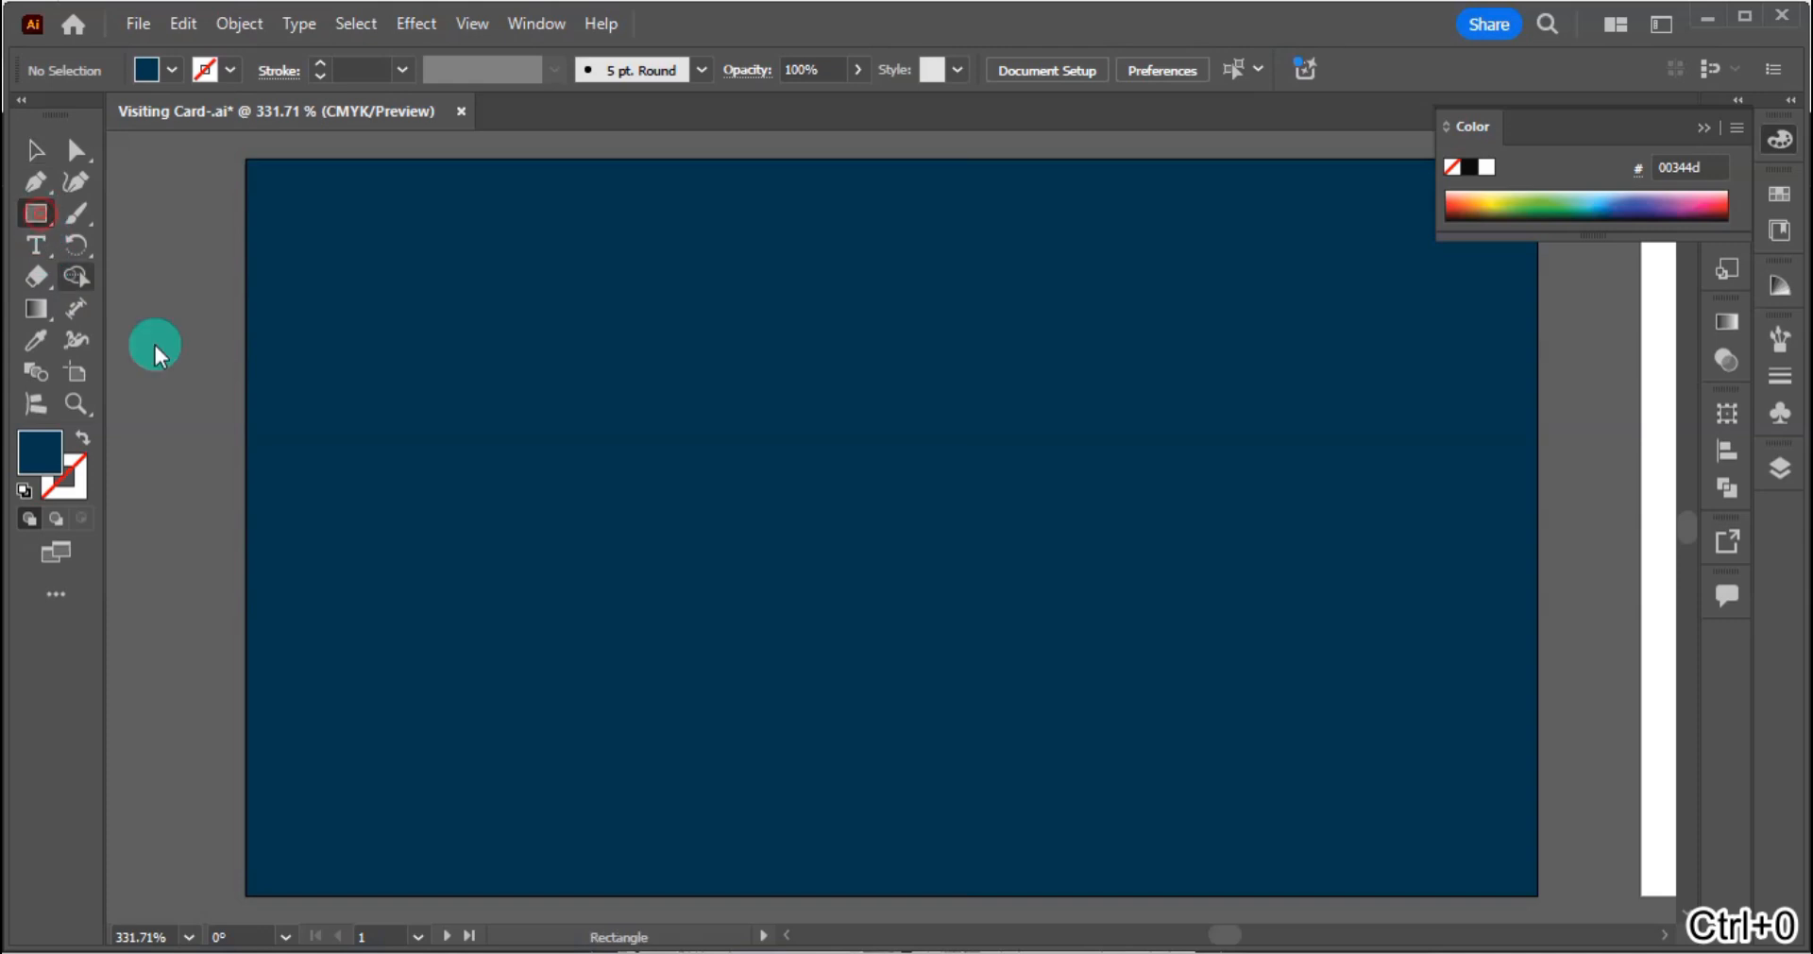
click(576, 579)
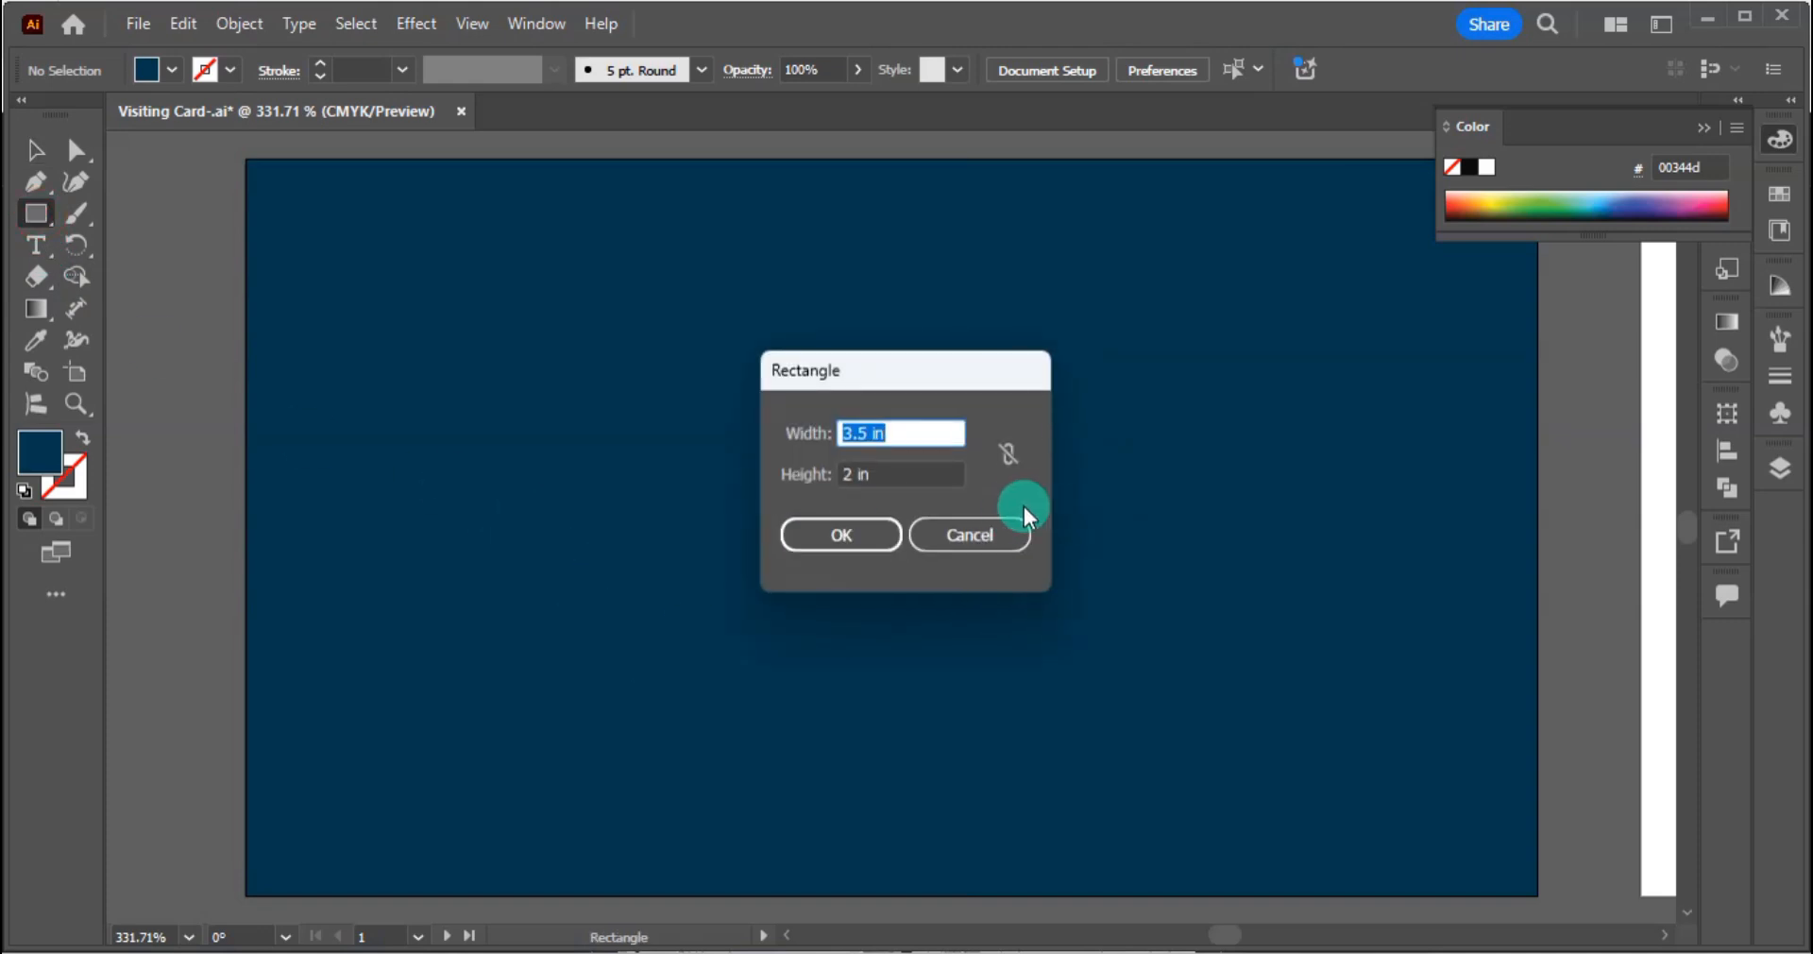
click(918, 477)
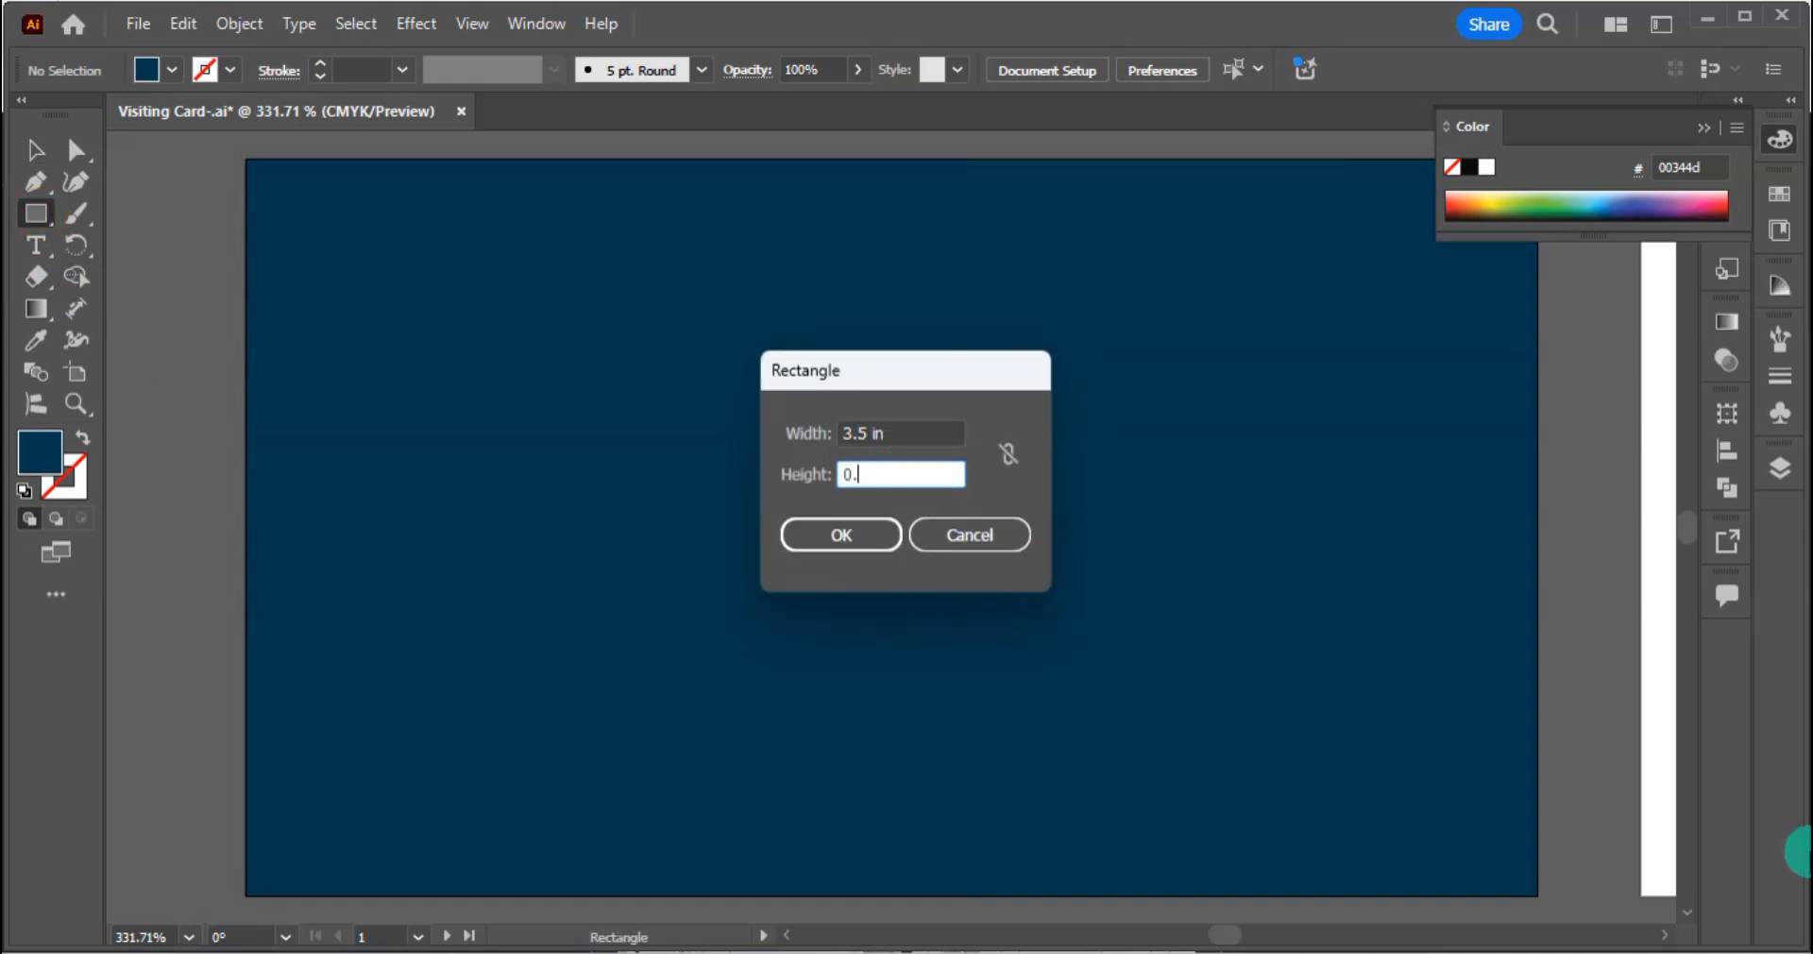
click(841, 534)
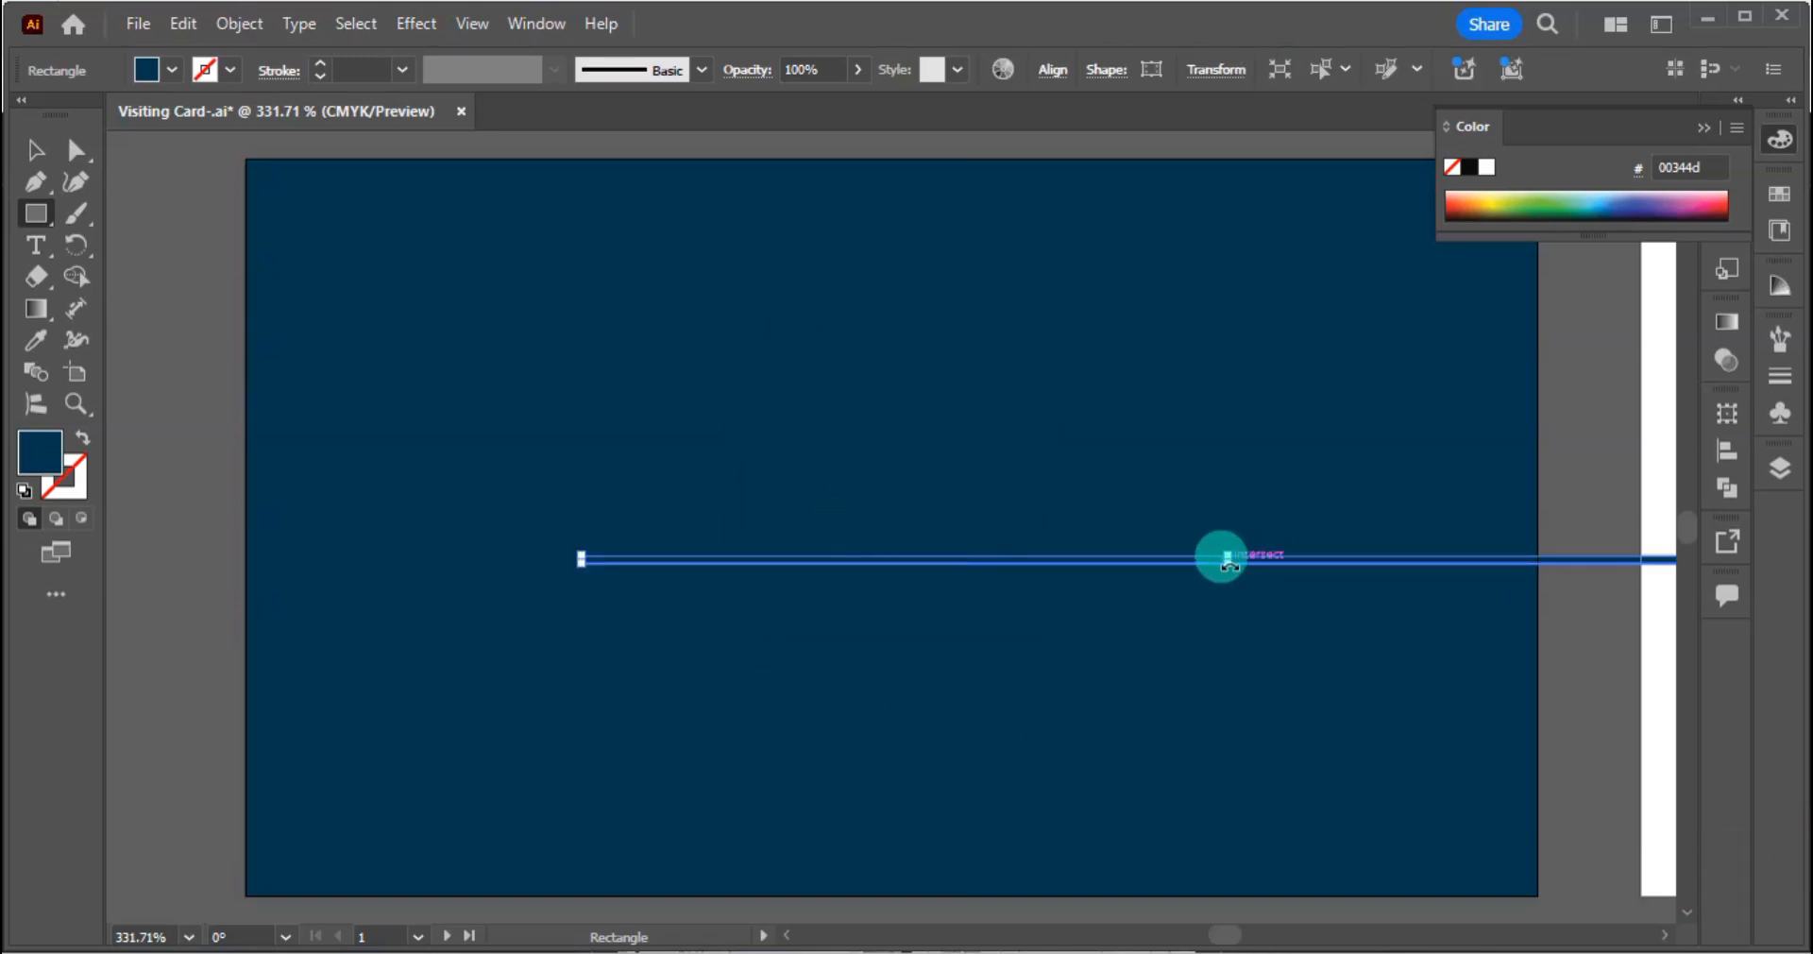
drag(1228, 563, 1226, 605)
Step: Fill the strip with yellow, using CMYK values C 0, M 20, Y 100, K 0
double_click(39, 456)
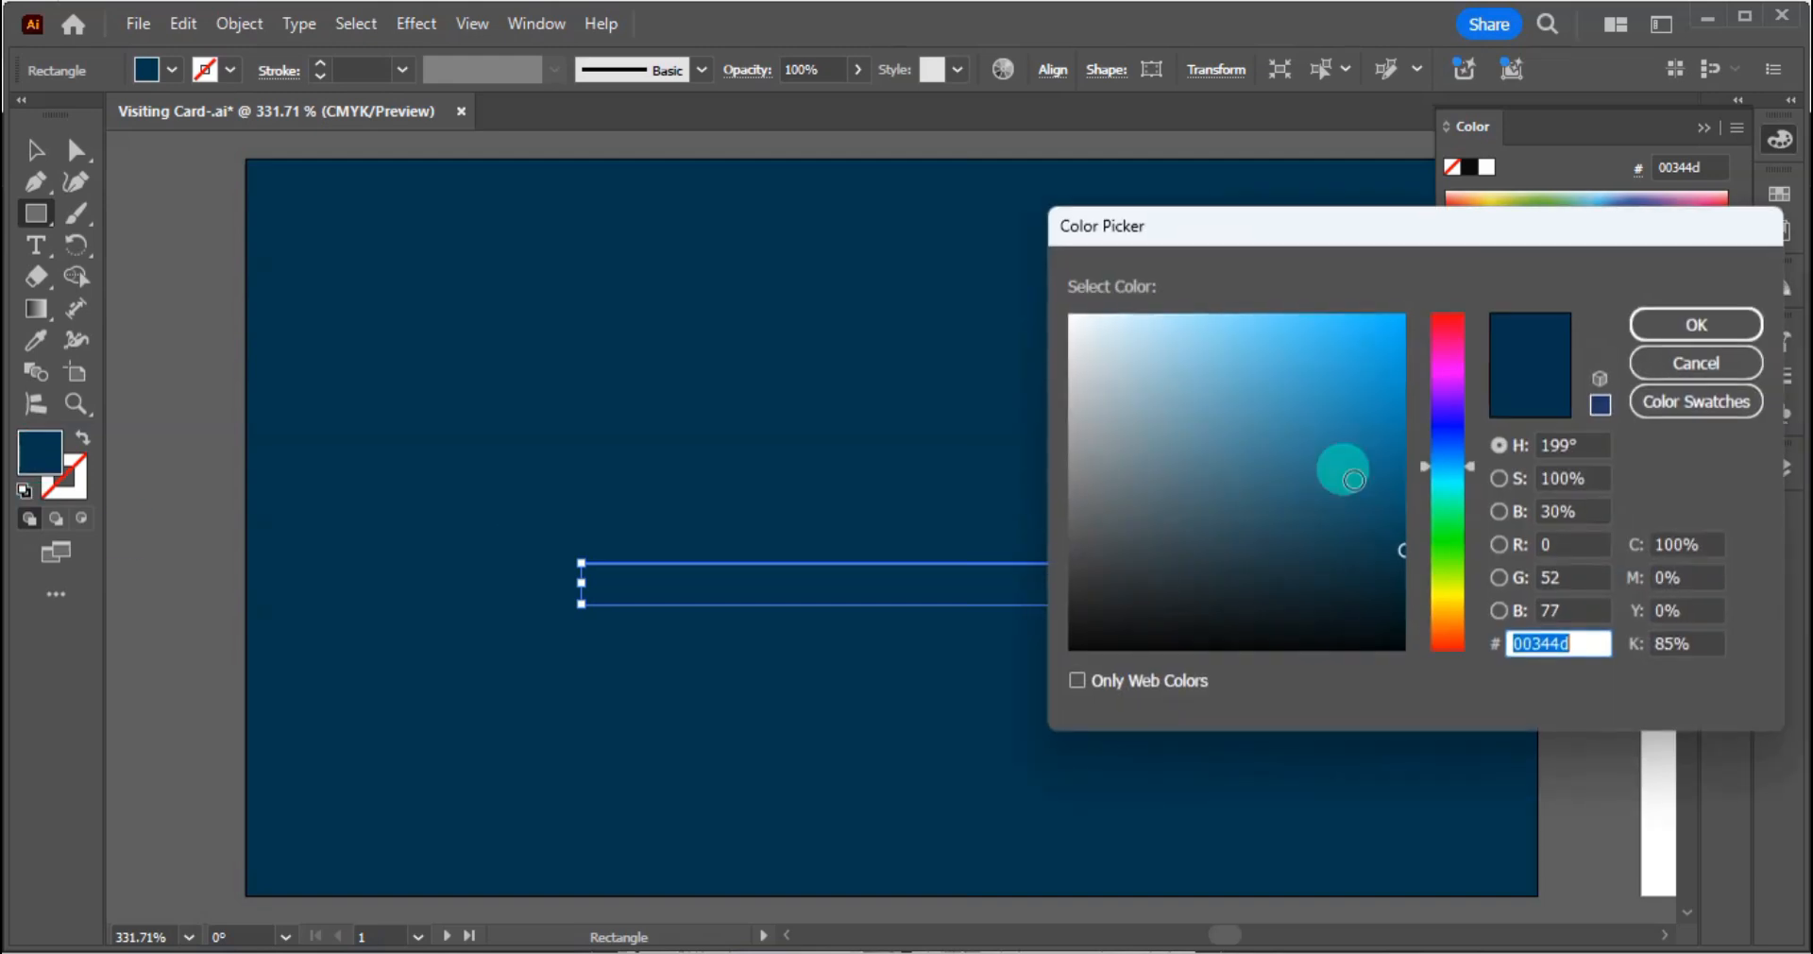
click(1664, 565)
text(0)
key(Tab)
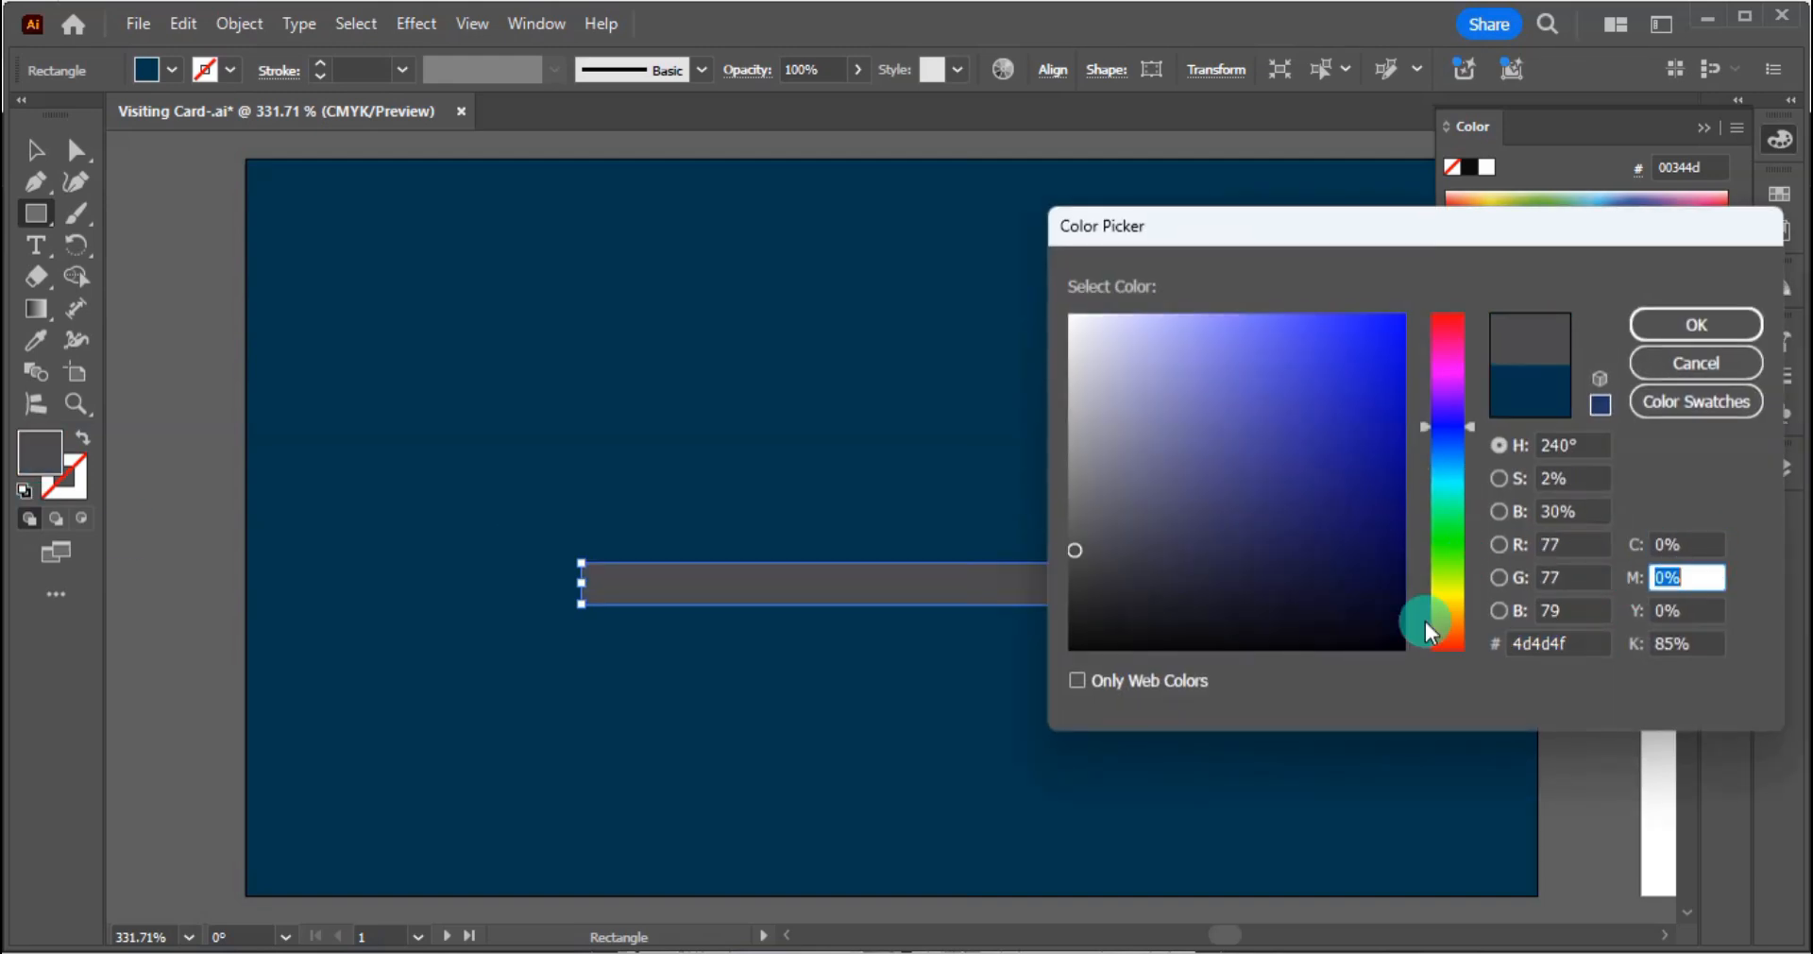
text(20)
key(Tab)
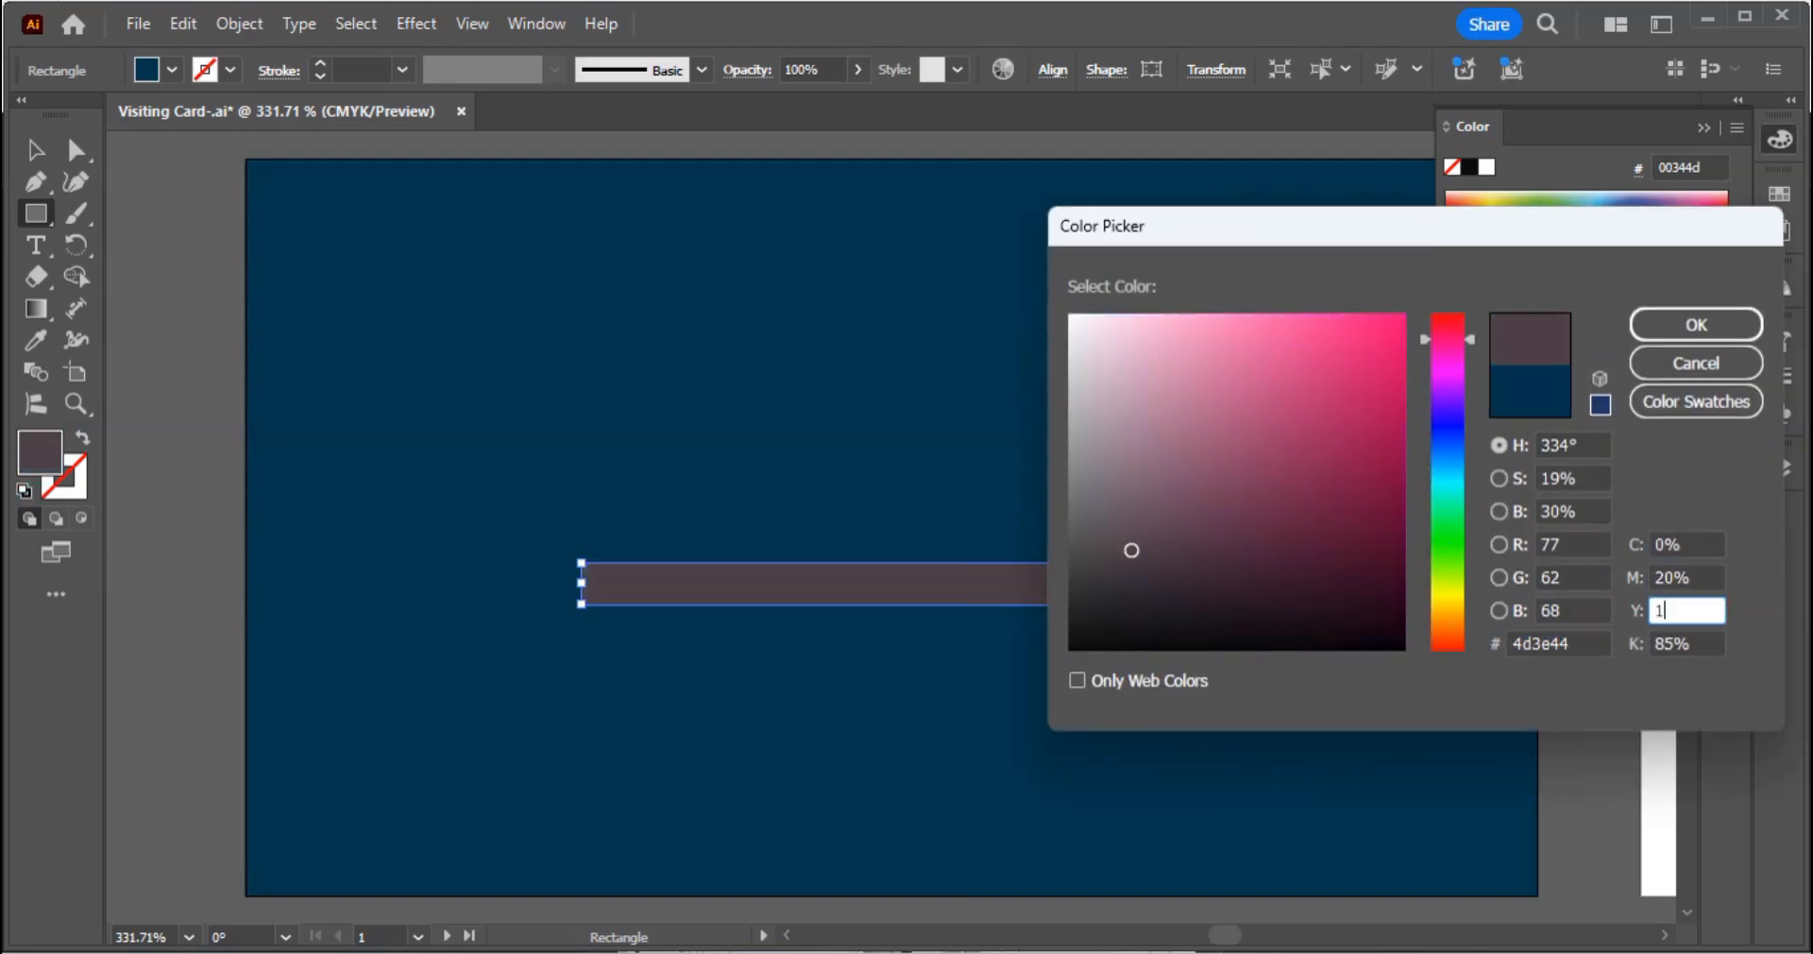
text(100)
key(Tab)
text(0)
key(Return)
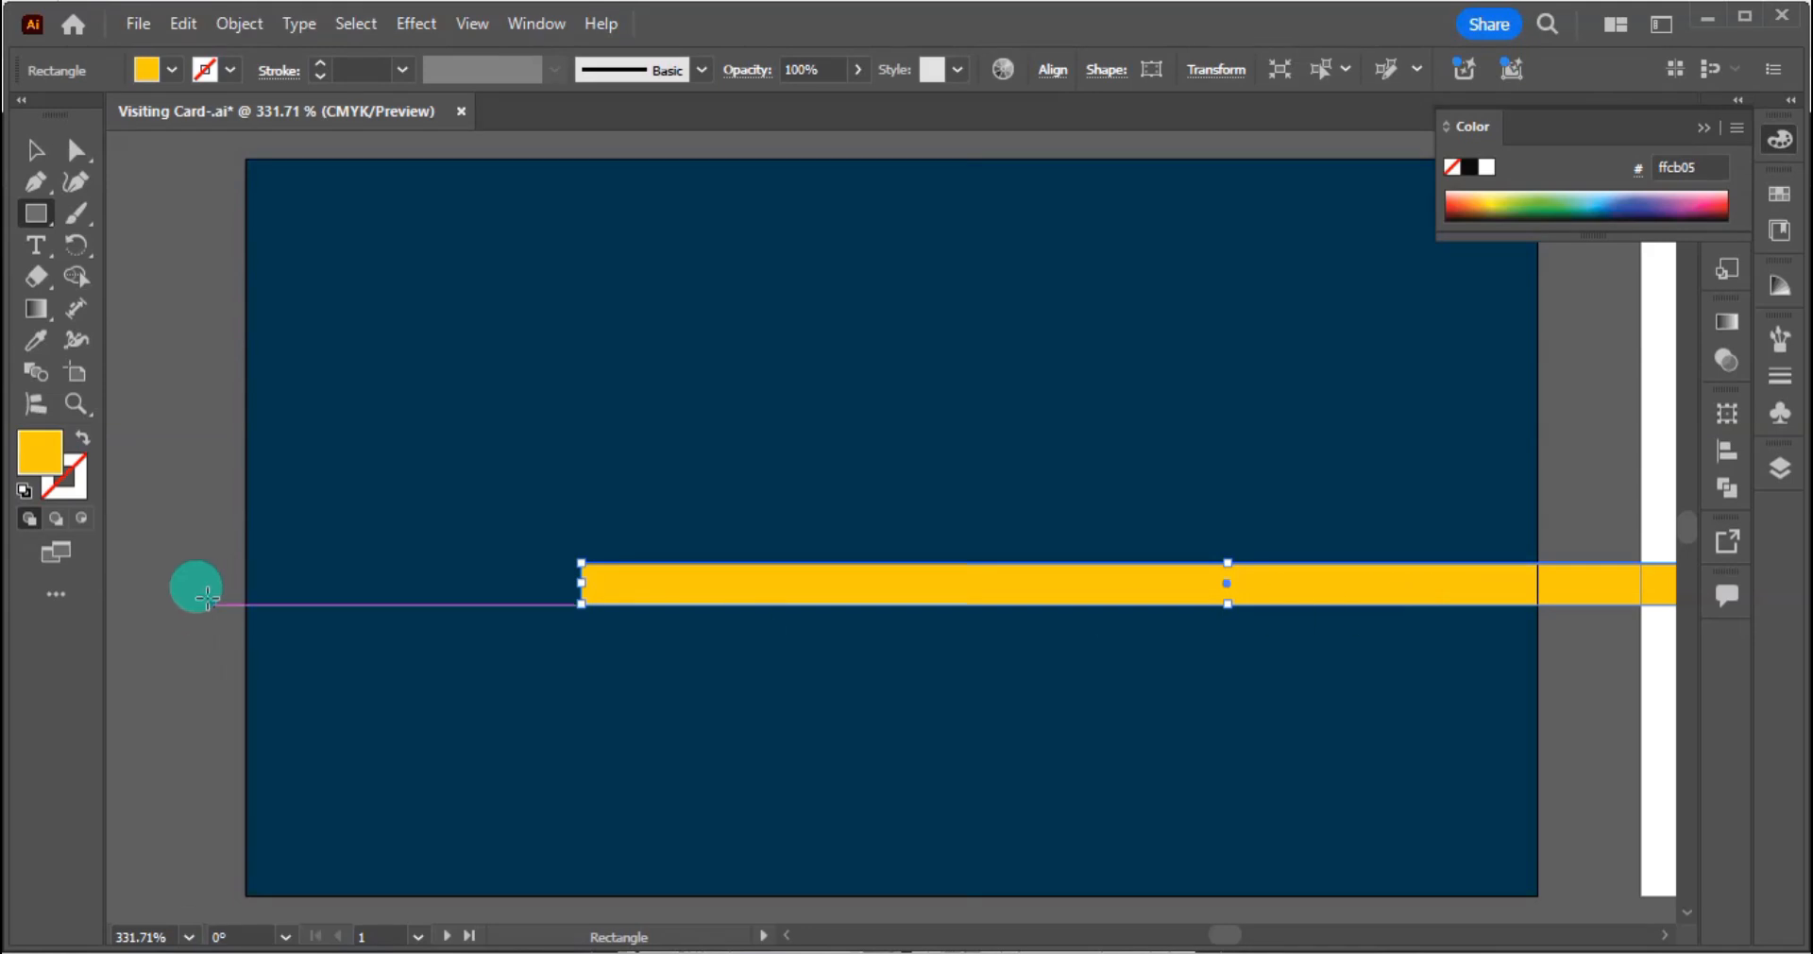
Step: Adjust the strip's fill color by setting magenta to 25%, and deselect the strip
double_click(40, 451)
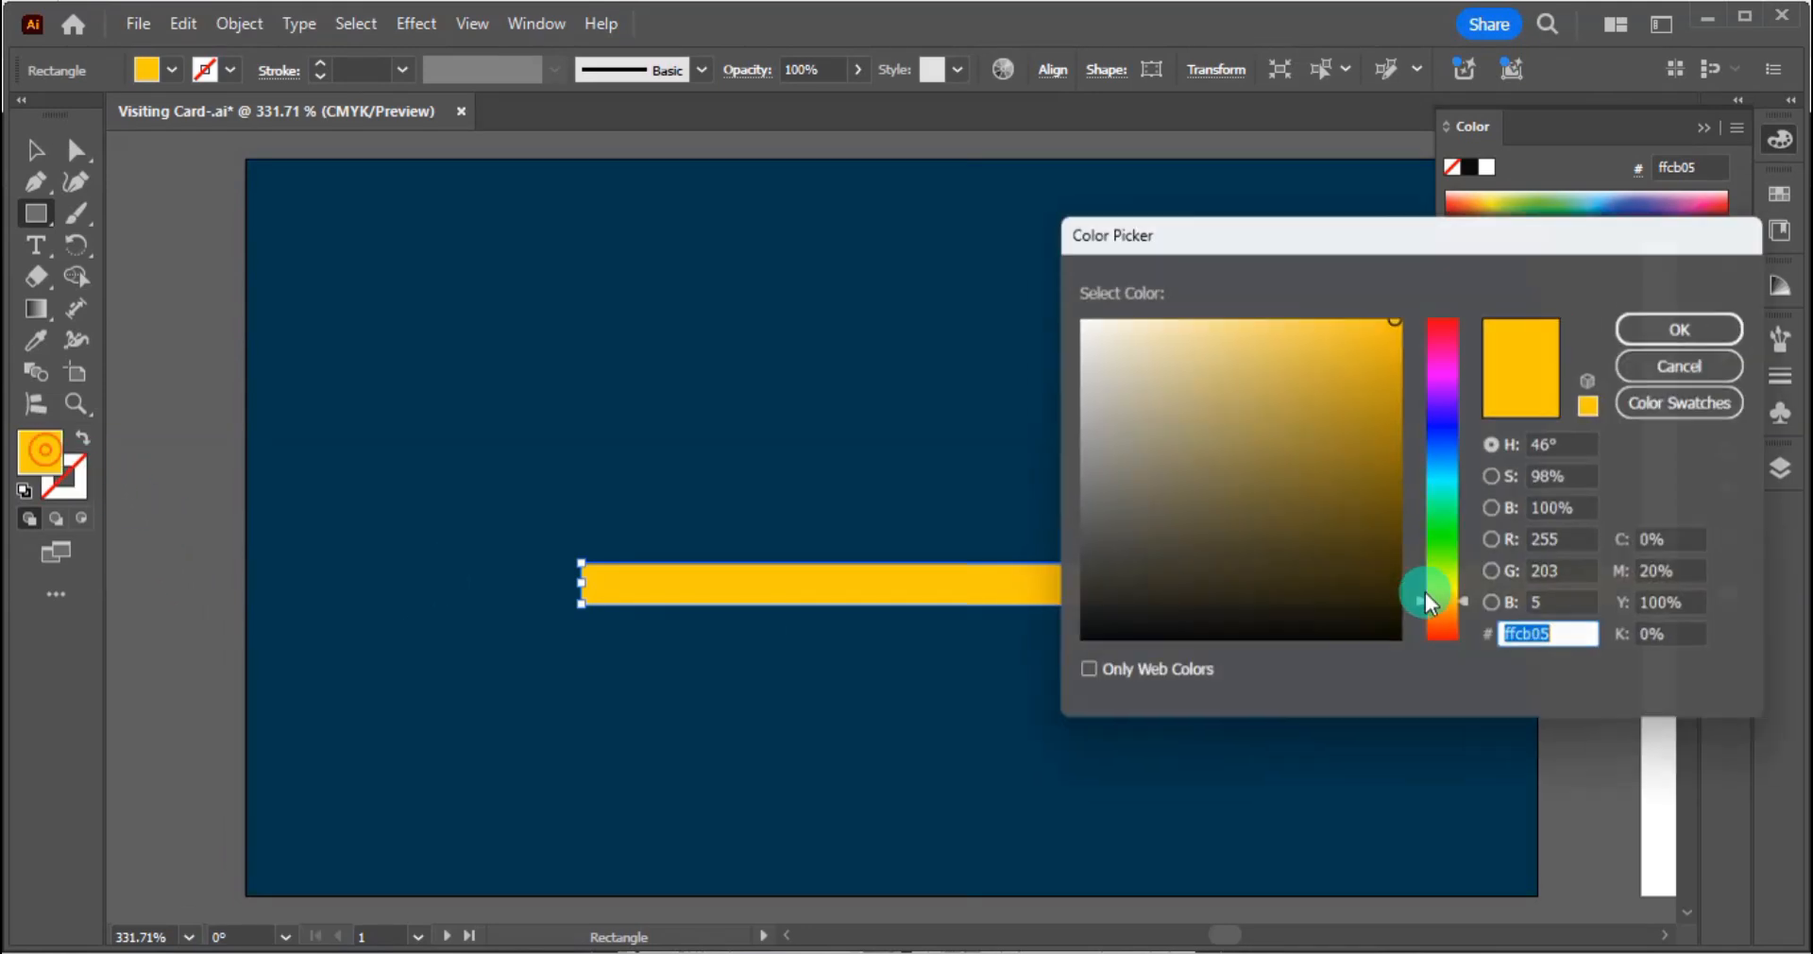
click(1695, 576)
text(24)
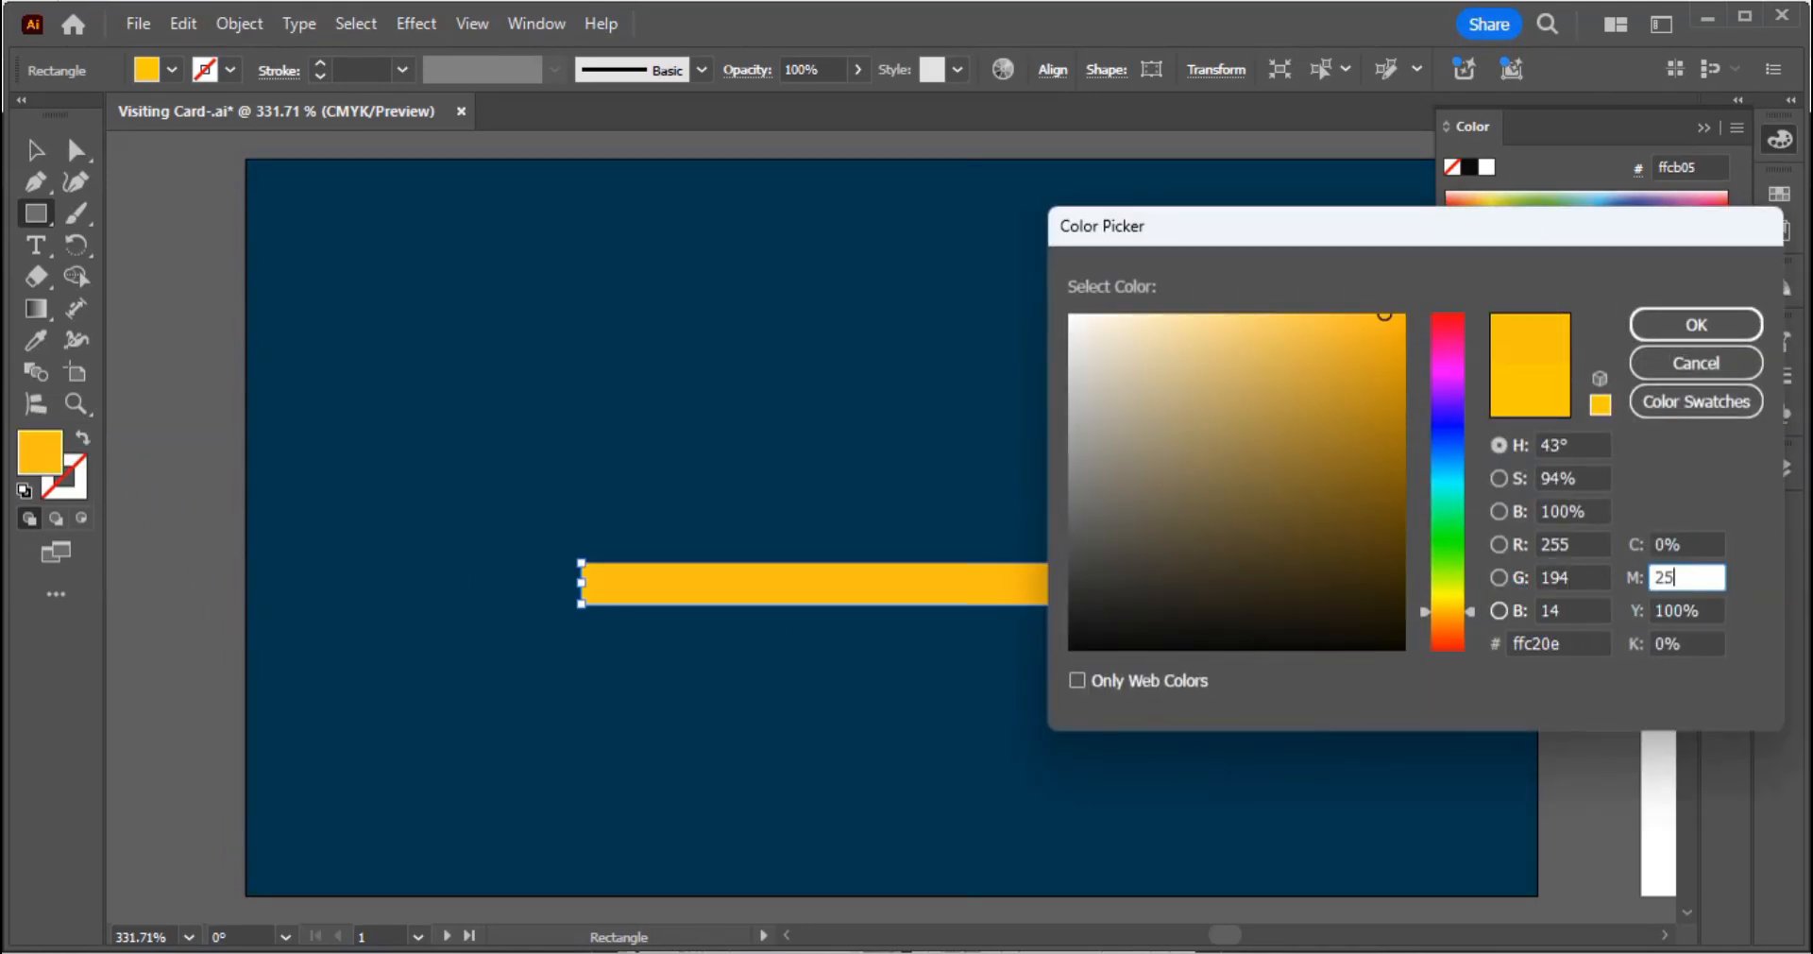
key(Return)
key(v)
click(1594, 698)
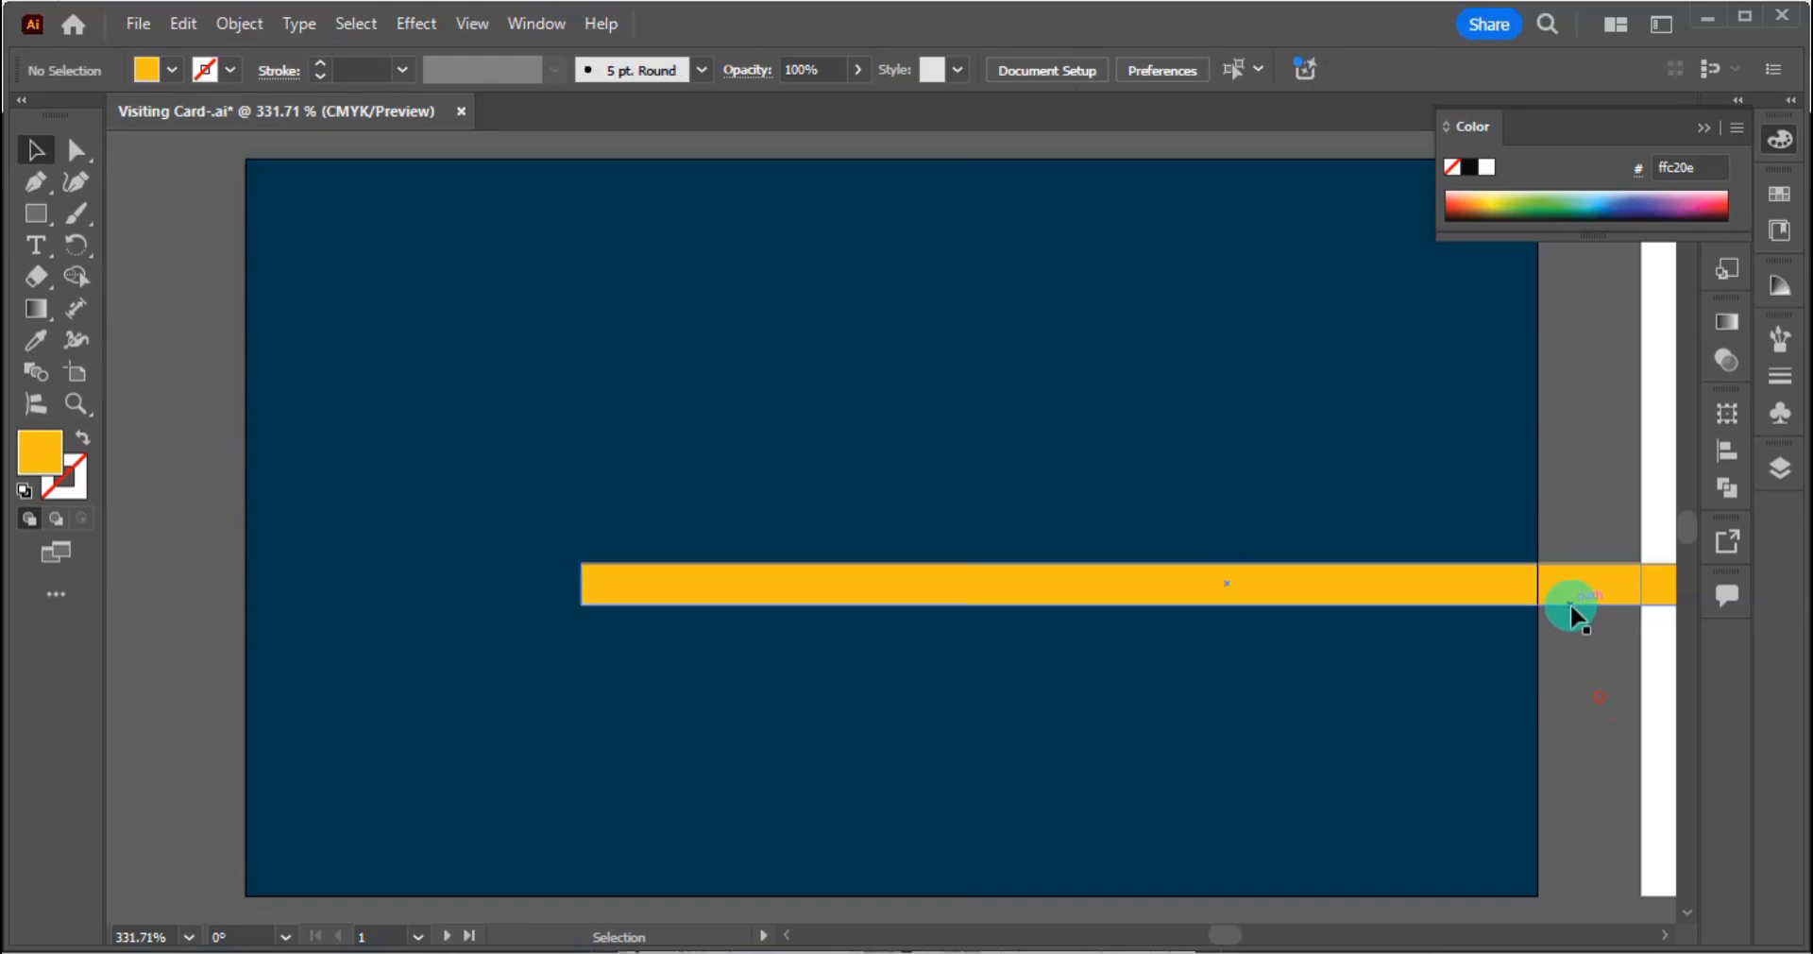
Step: Center the yellow strip horizontally on the artboard and move it down near the card's lower edge
click(1563, 590)
click(1056, 81)
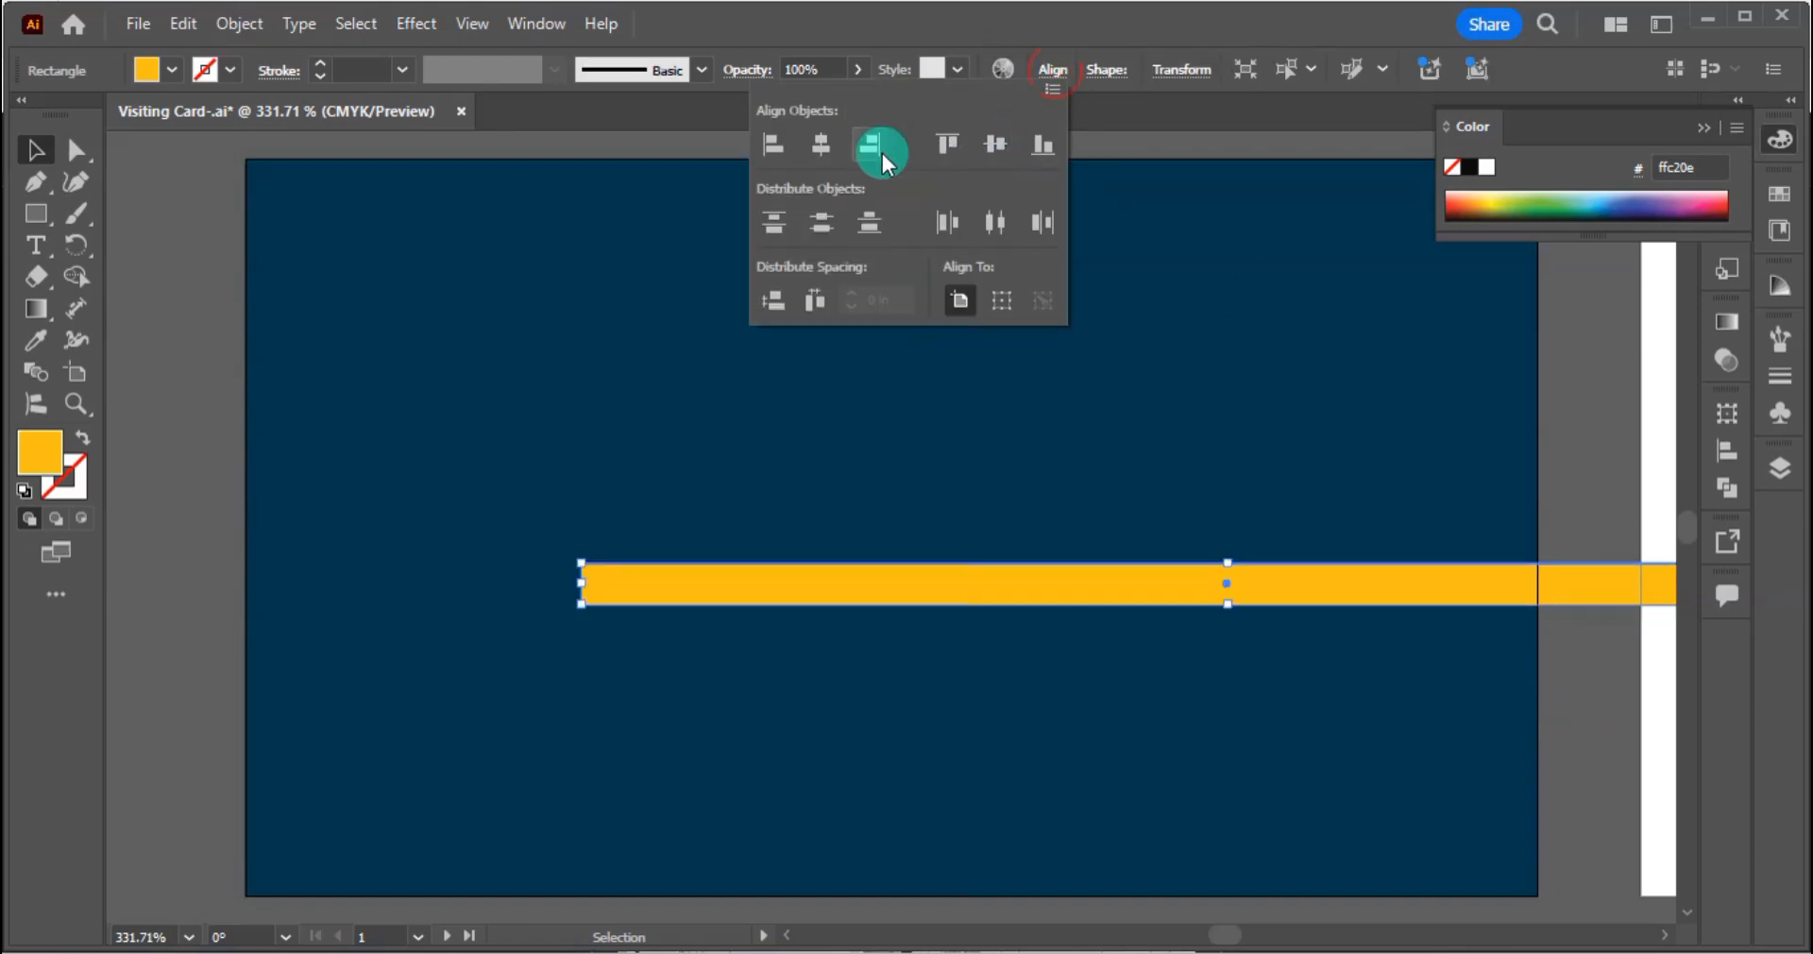
click(821, 144)
click(989, 594)
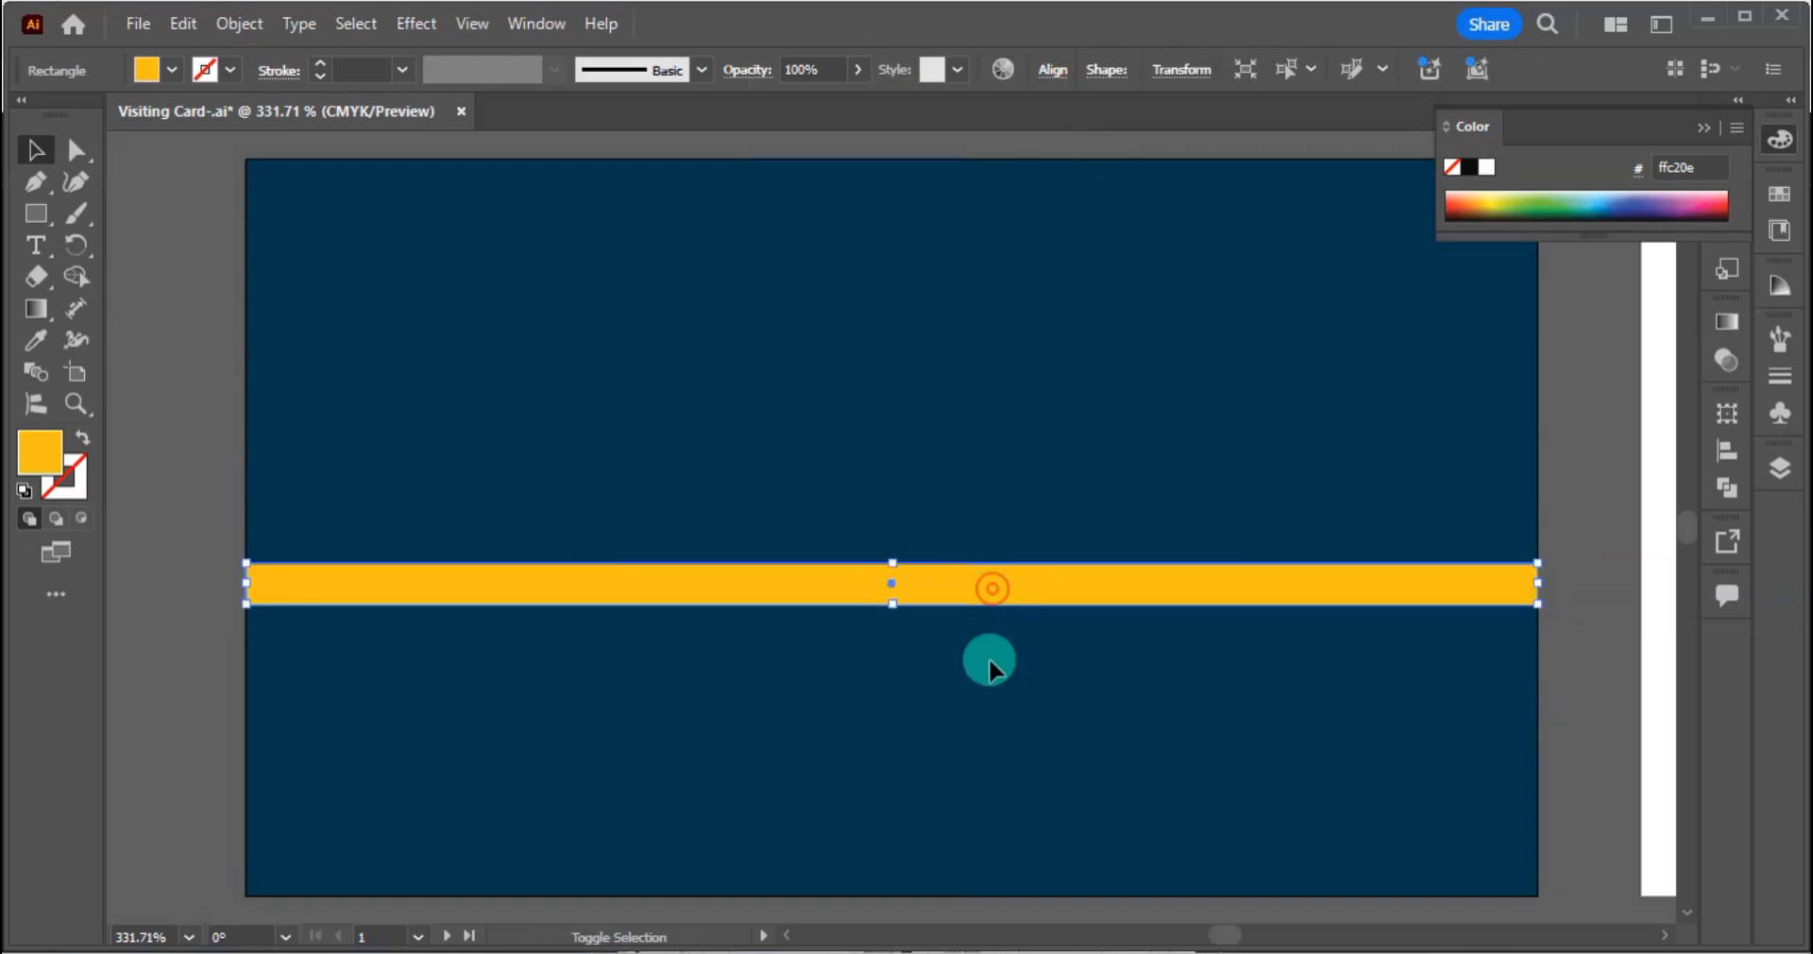
drag(921, 591, 921, 810)
click(987, 708)
scroll(1007, 699, down, 2)
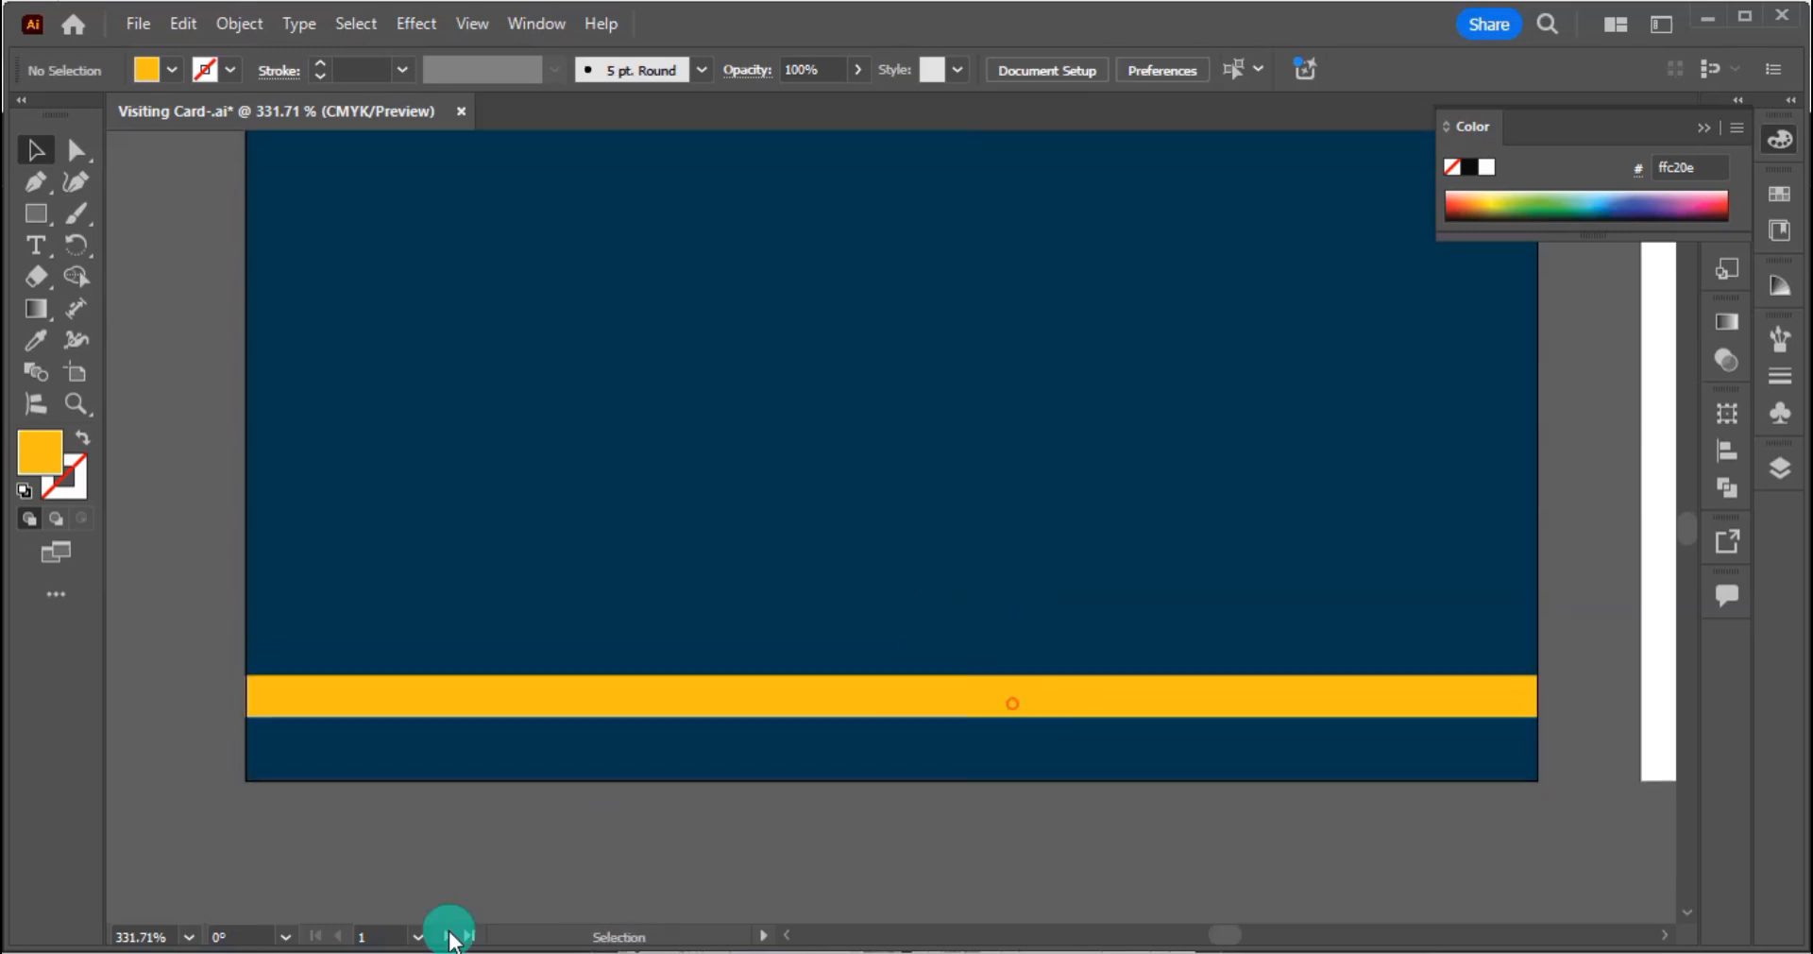
Step: Duplicate the yellow strip just above the original and shorten the copy from both ends to about two-thirds of the card's width
click(445, 888)
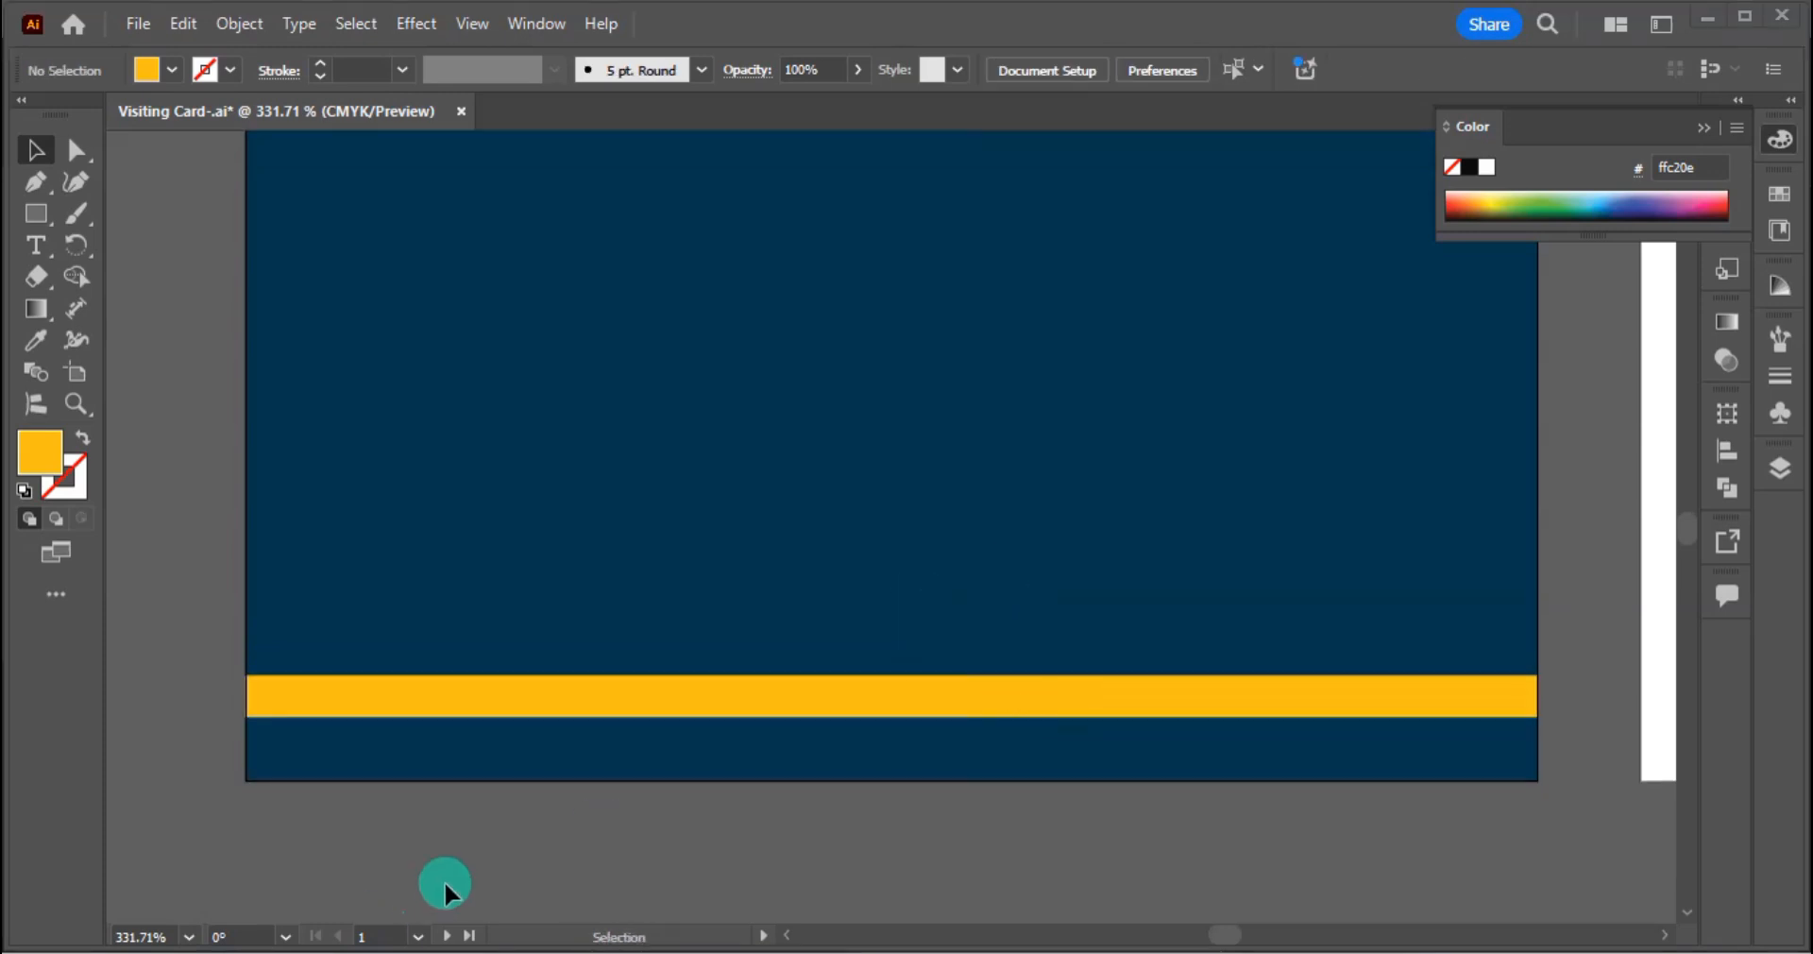
click(812, 700)
drag(814, 699, 809, 633)
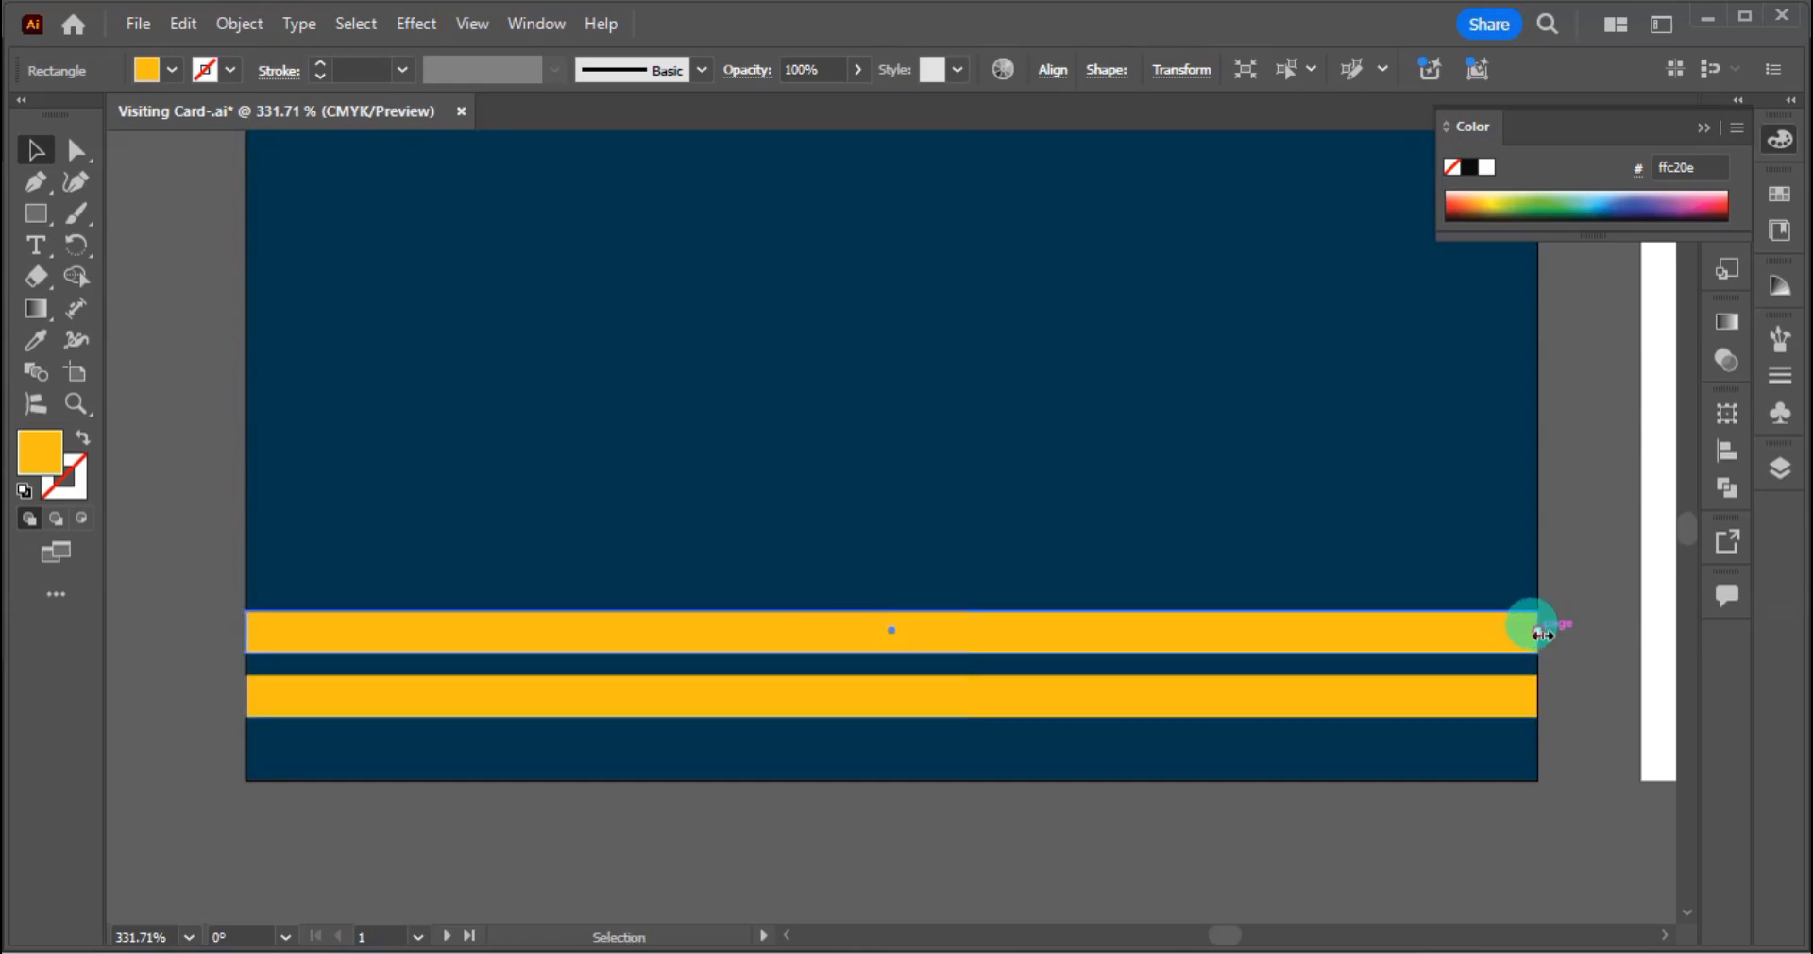
drag(1541, 635, 1319, 652)
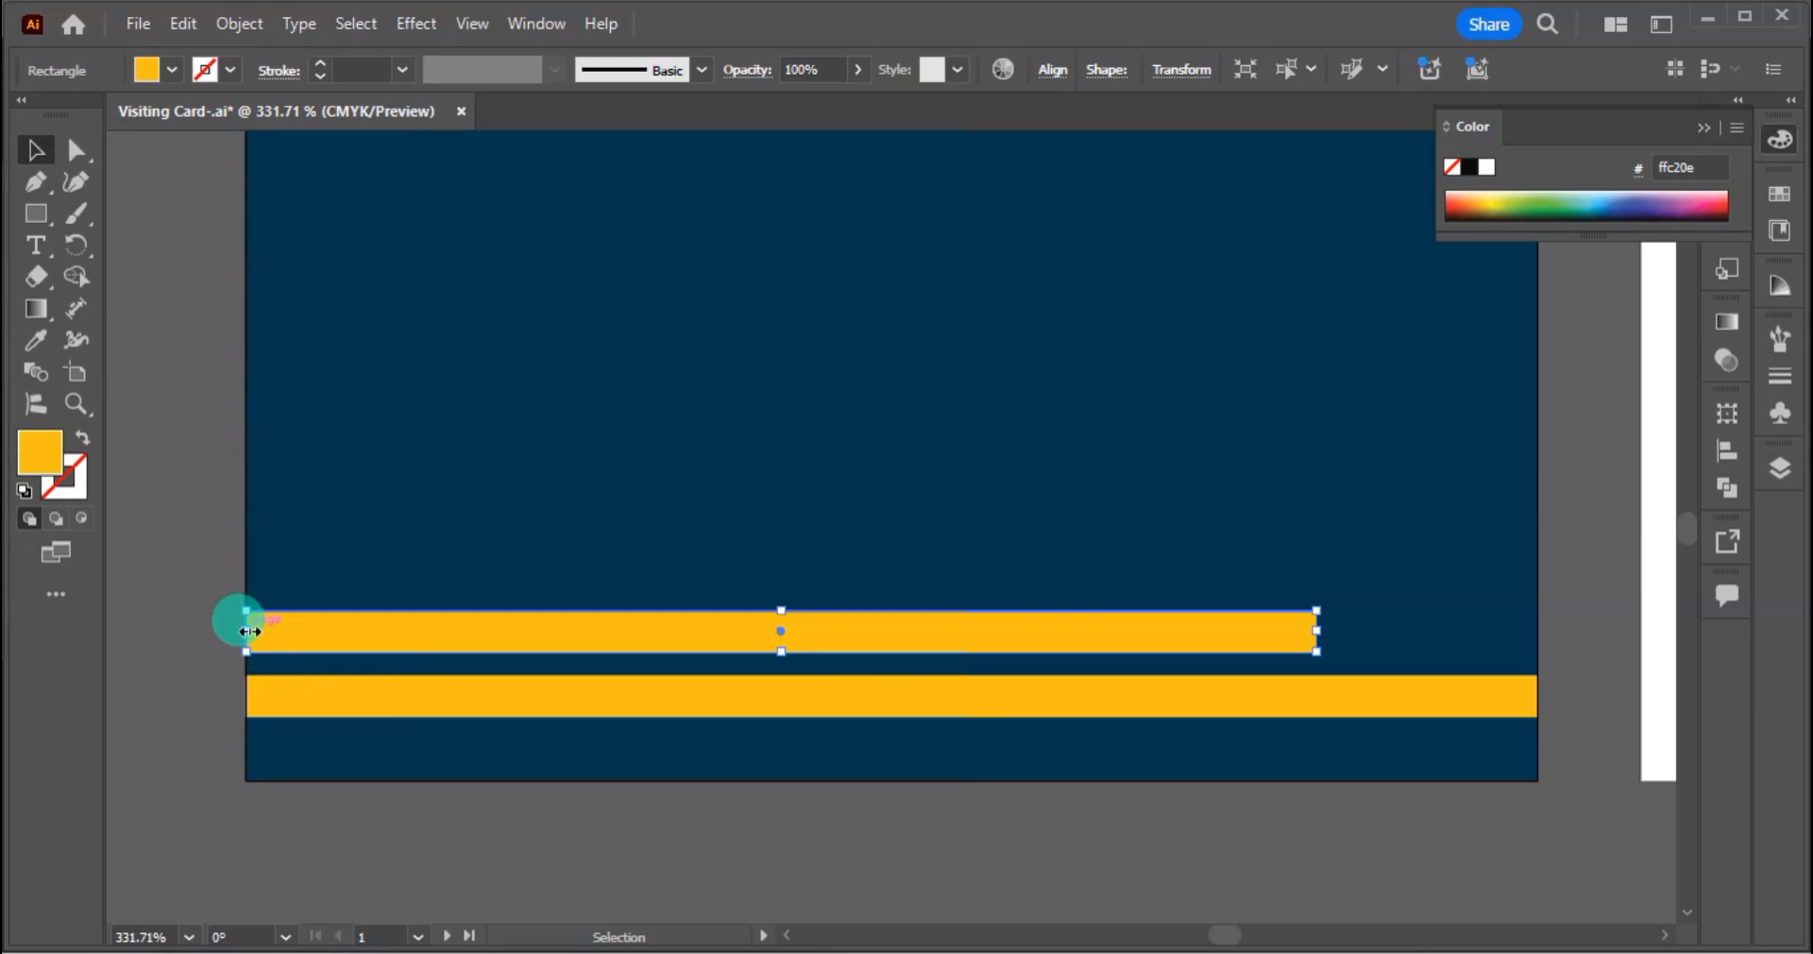
drag(248, 631, 462, 631)
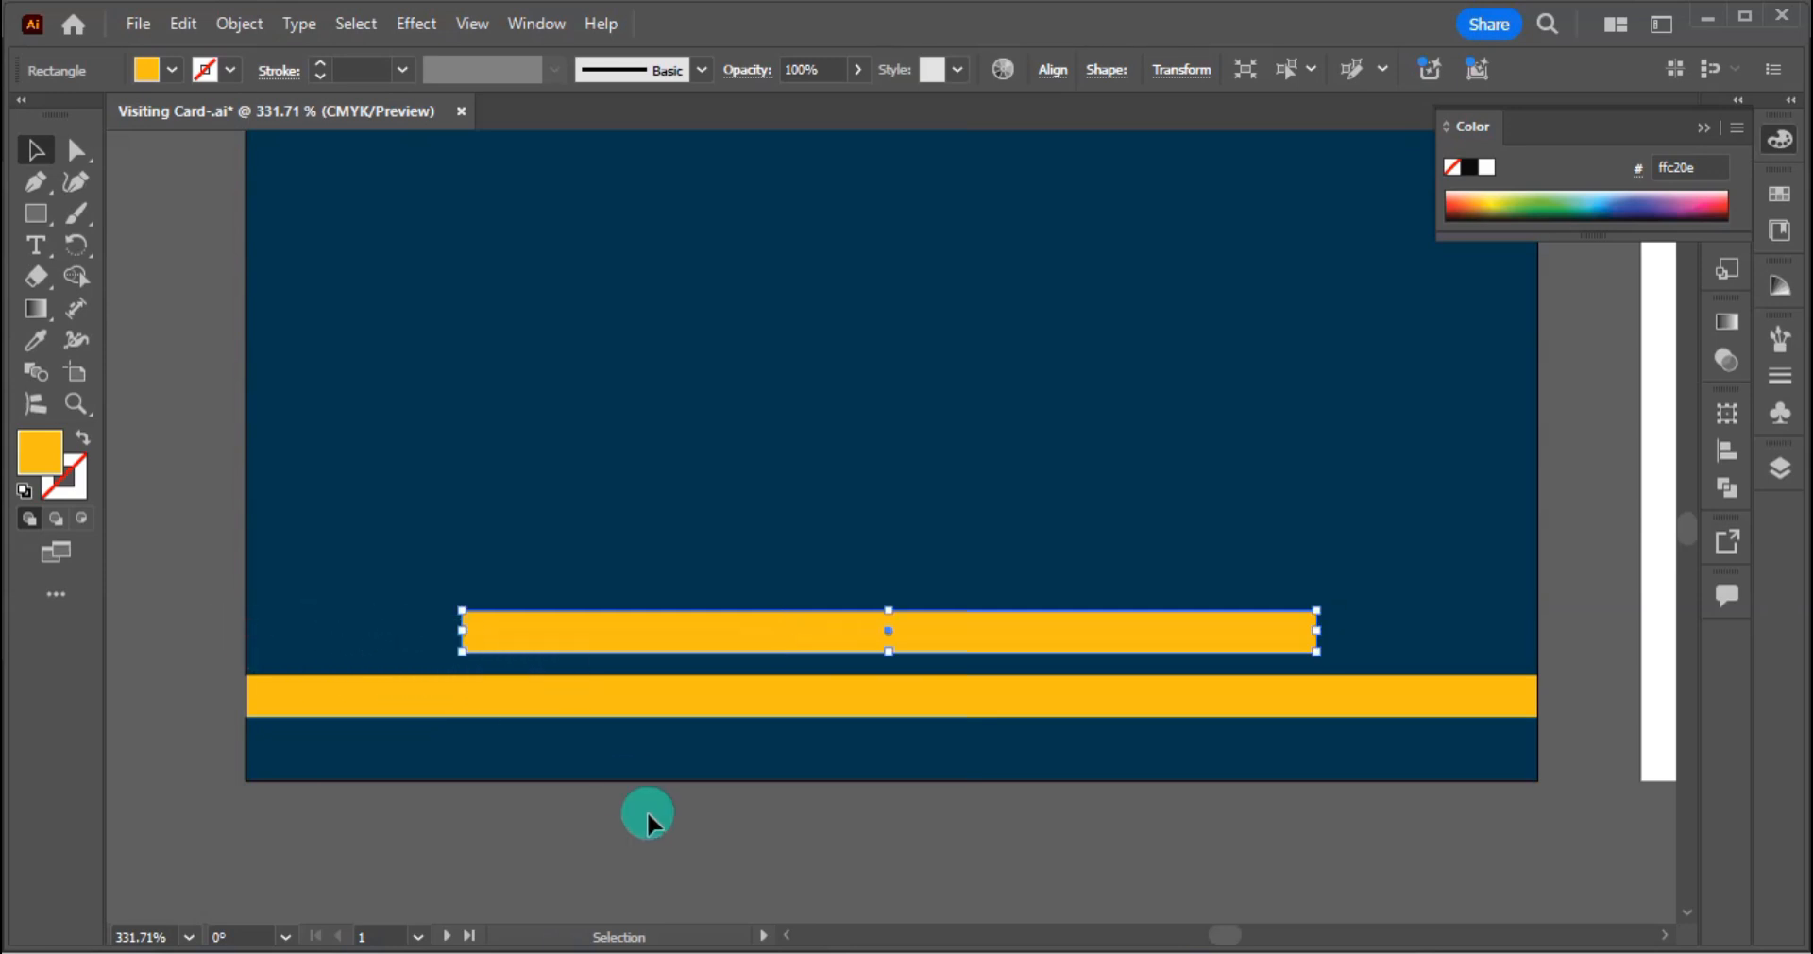
click(648, 810)
Step: Move the shortened copy over the full-width strip, fill it with the sampled dark blue background color, and line up their edges
drag(887, 620, 898, 663)
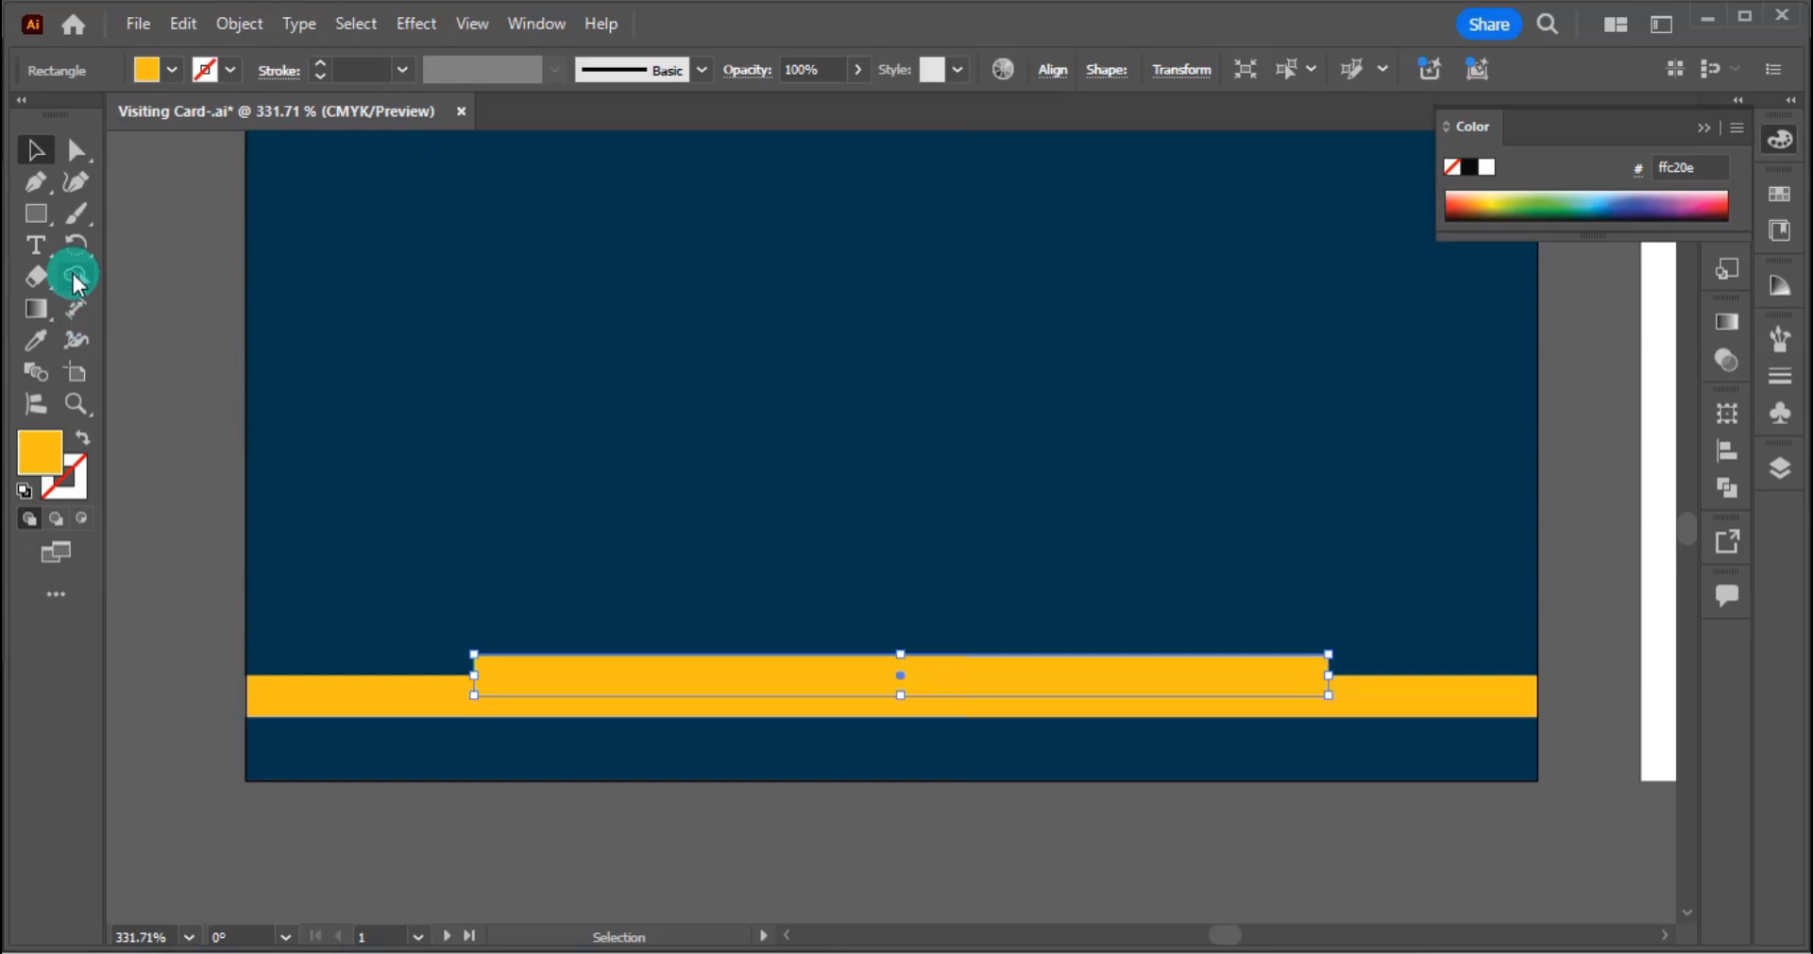
click(36, 340)
click(697, 517)
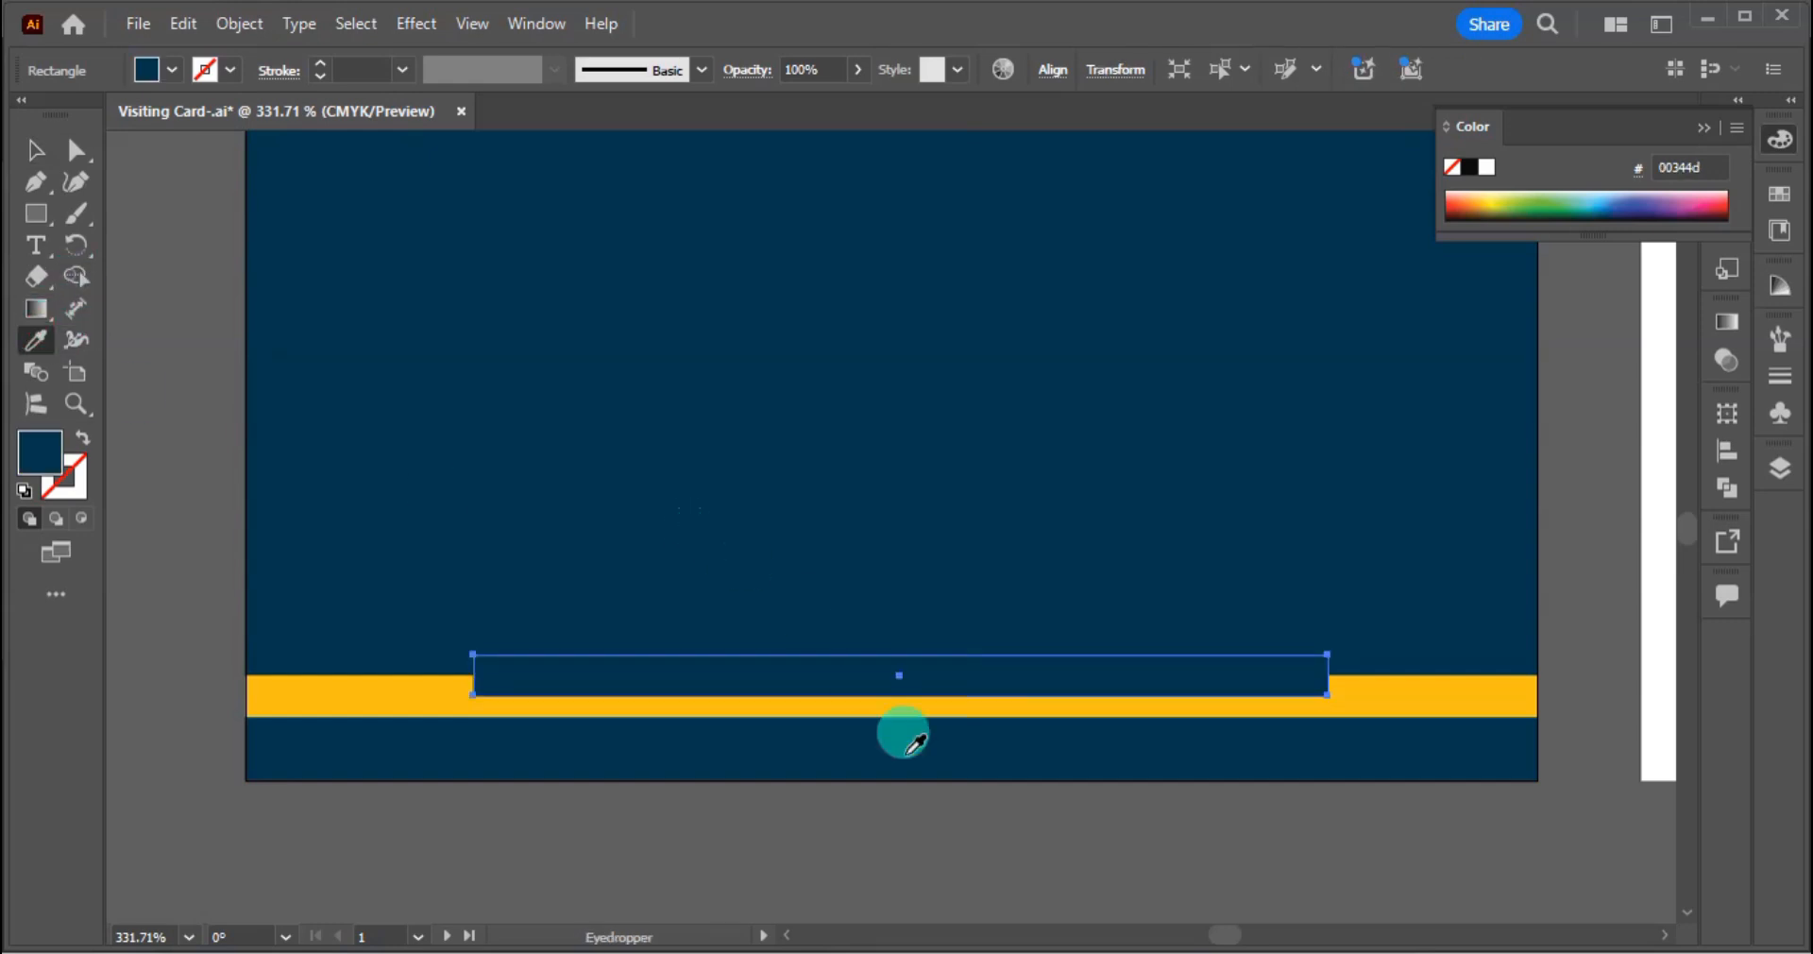
key(v)
click(902, 789)
drag(907, 676, 904, 698)
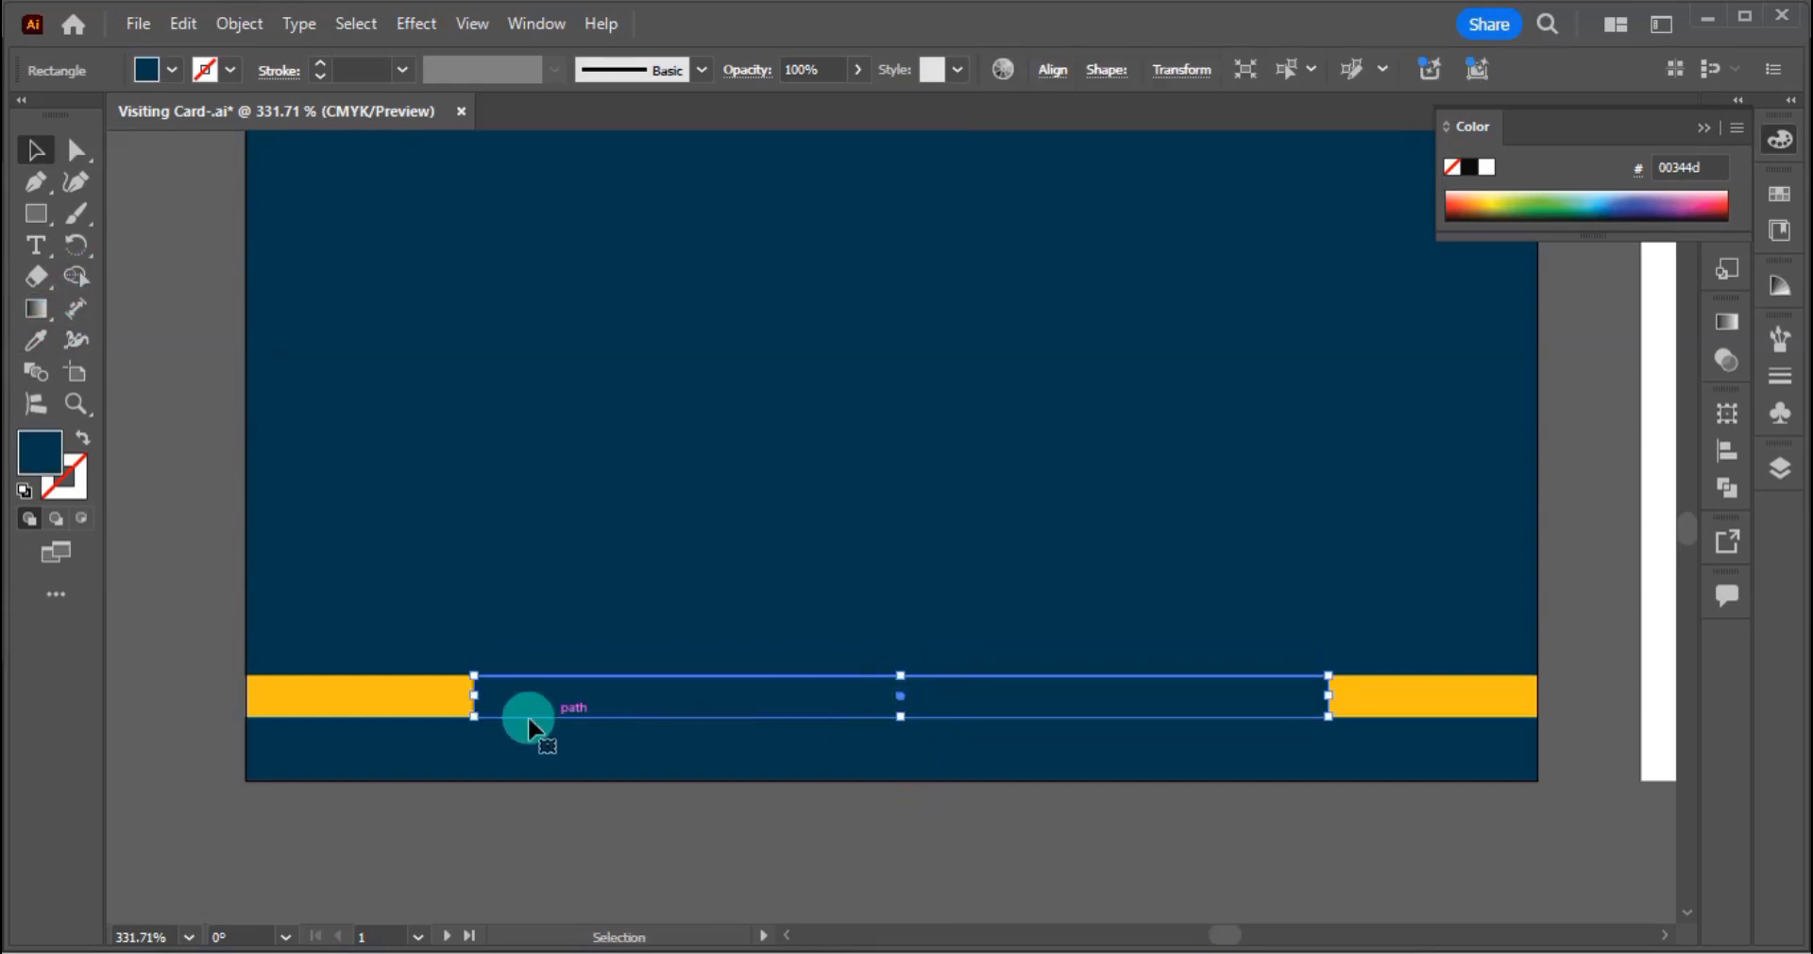
Step: Round all corners of the dark blue bar to about 0.056 in so it has pill-shaped ends
key(ctrl+space)
click(502, 706)
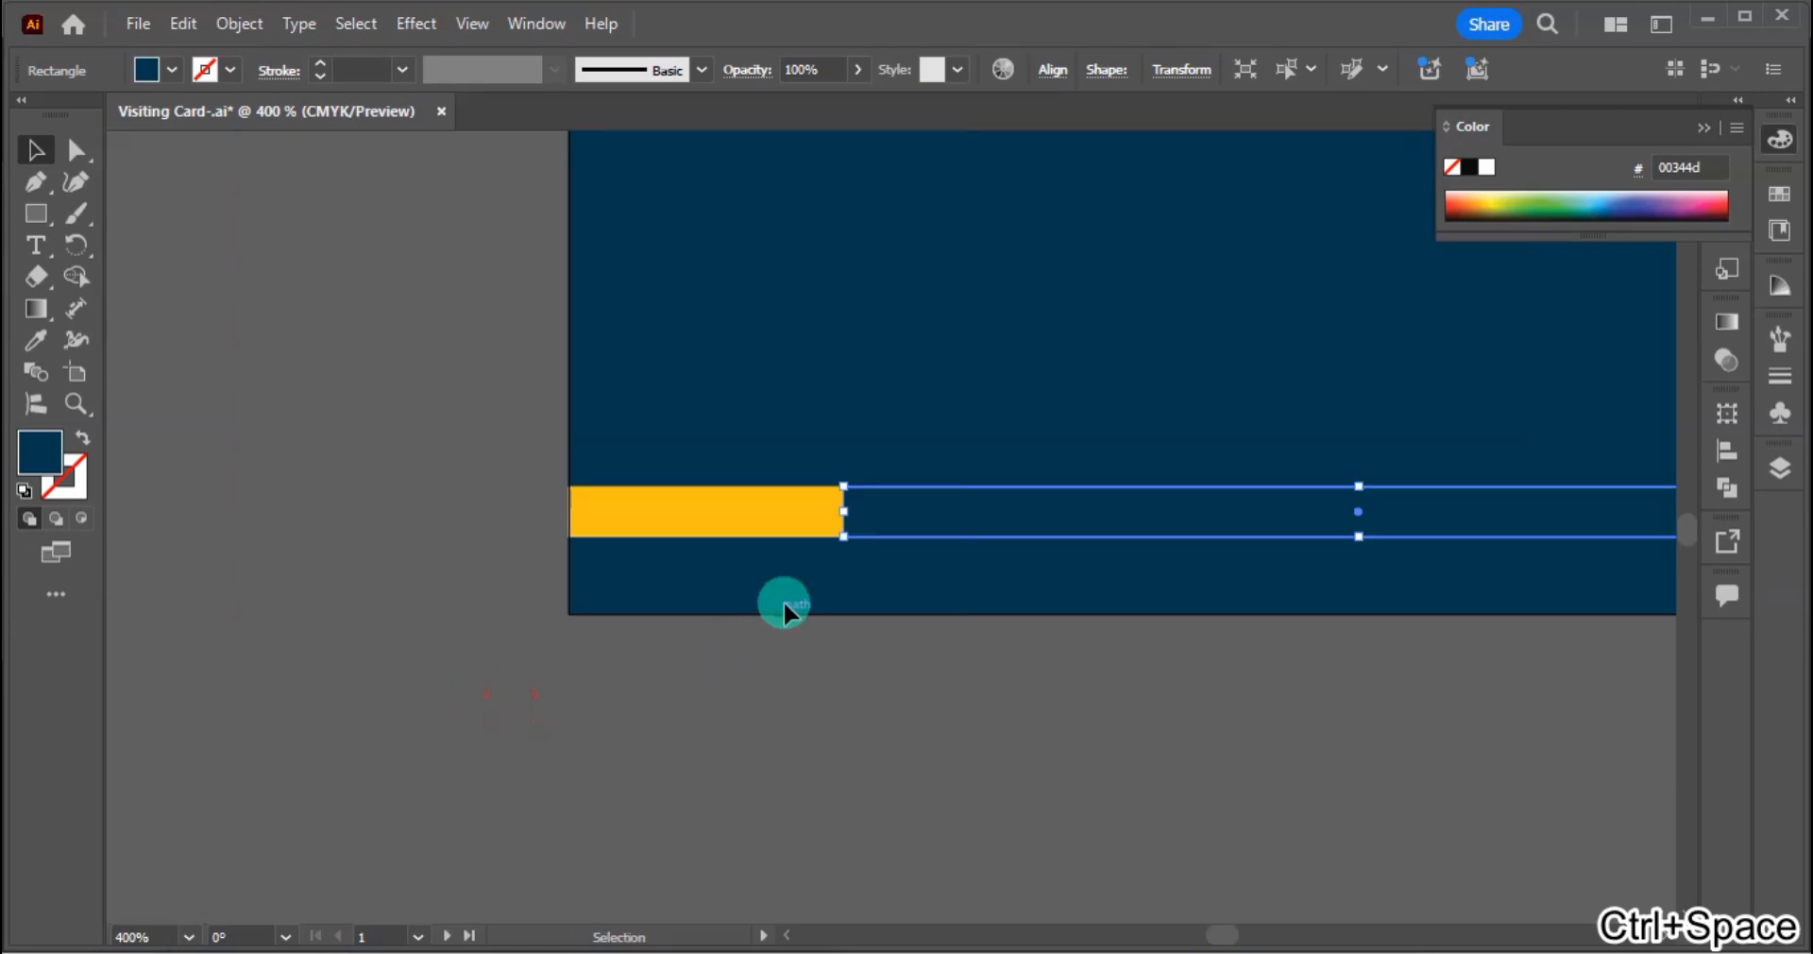
click(75, 152)
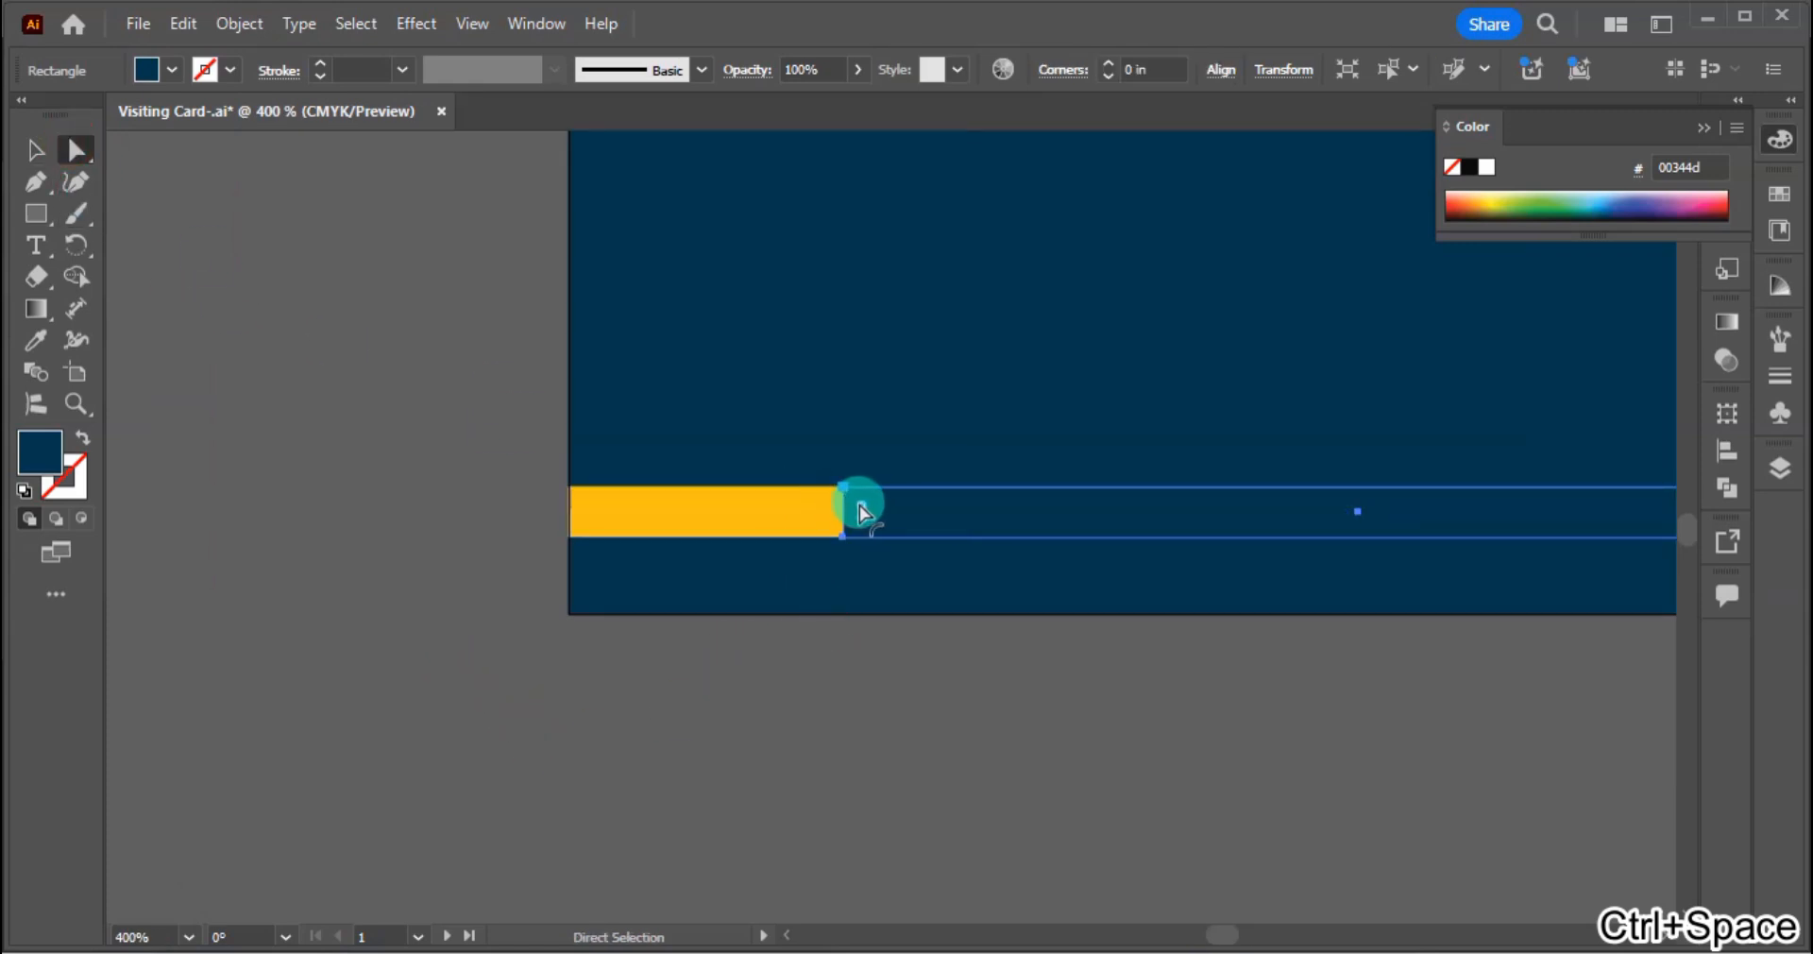
drag(1151, 650, 652, 695)
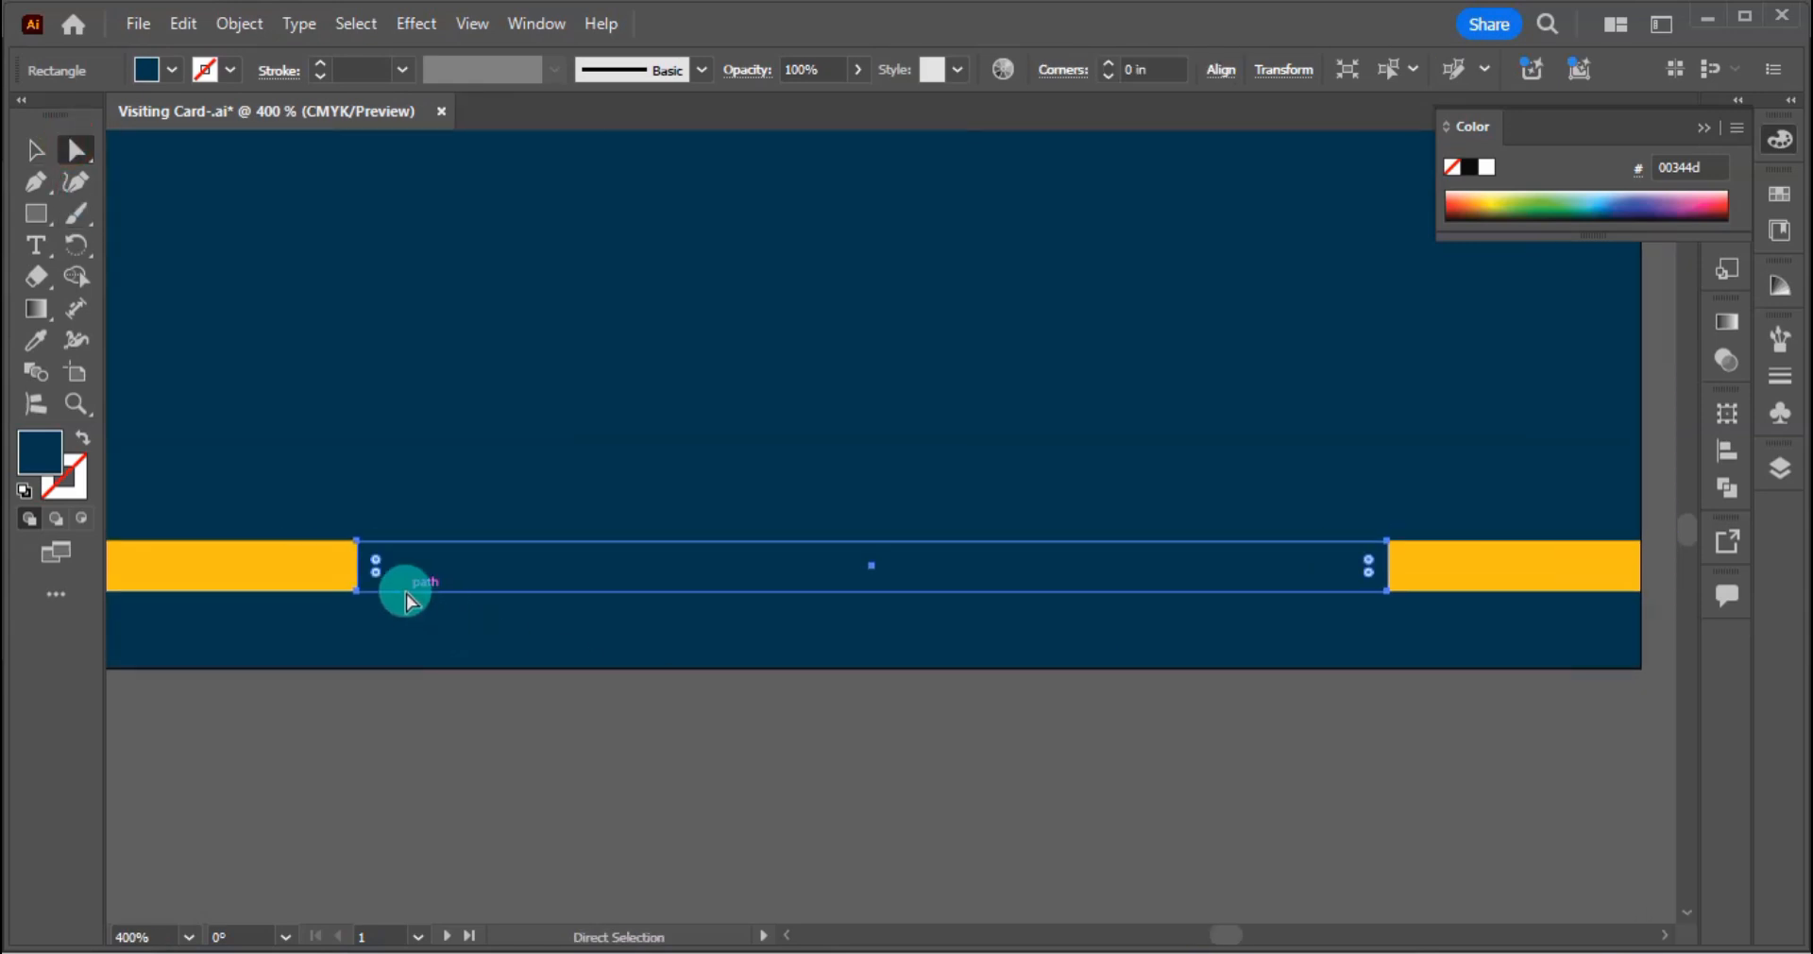
drag(383, 567, 457, 564)
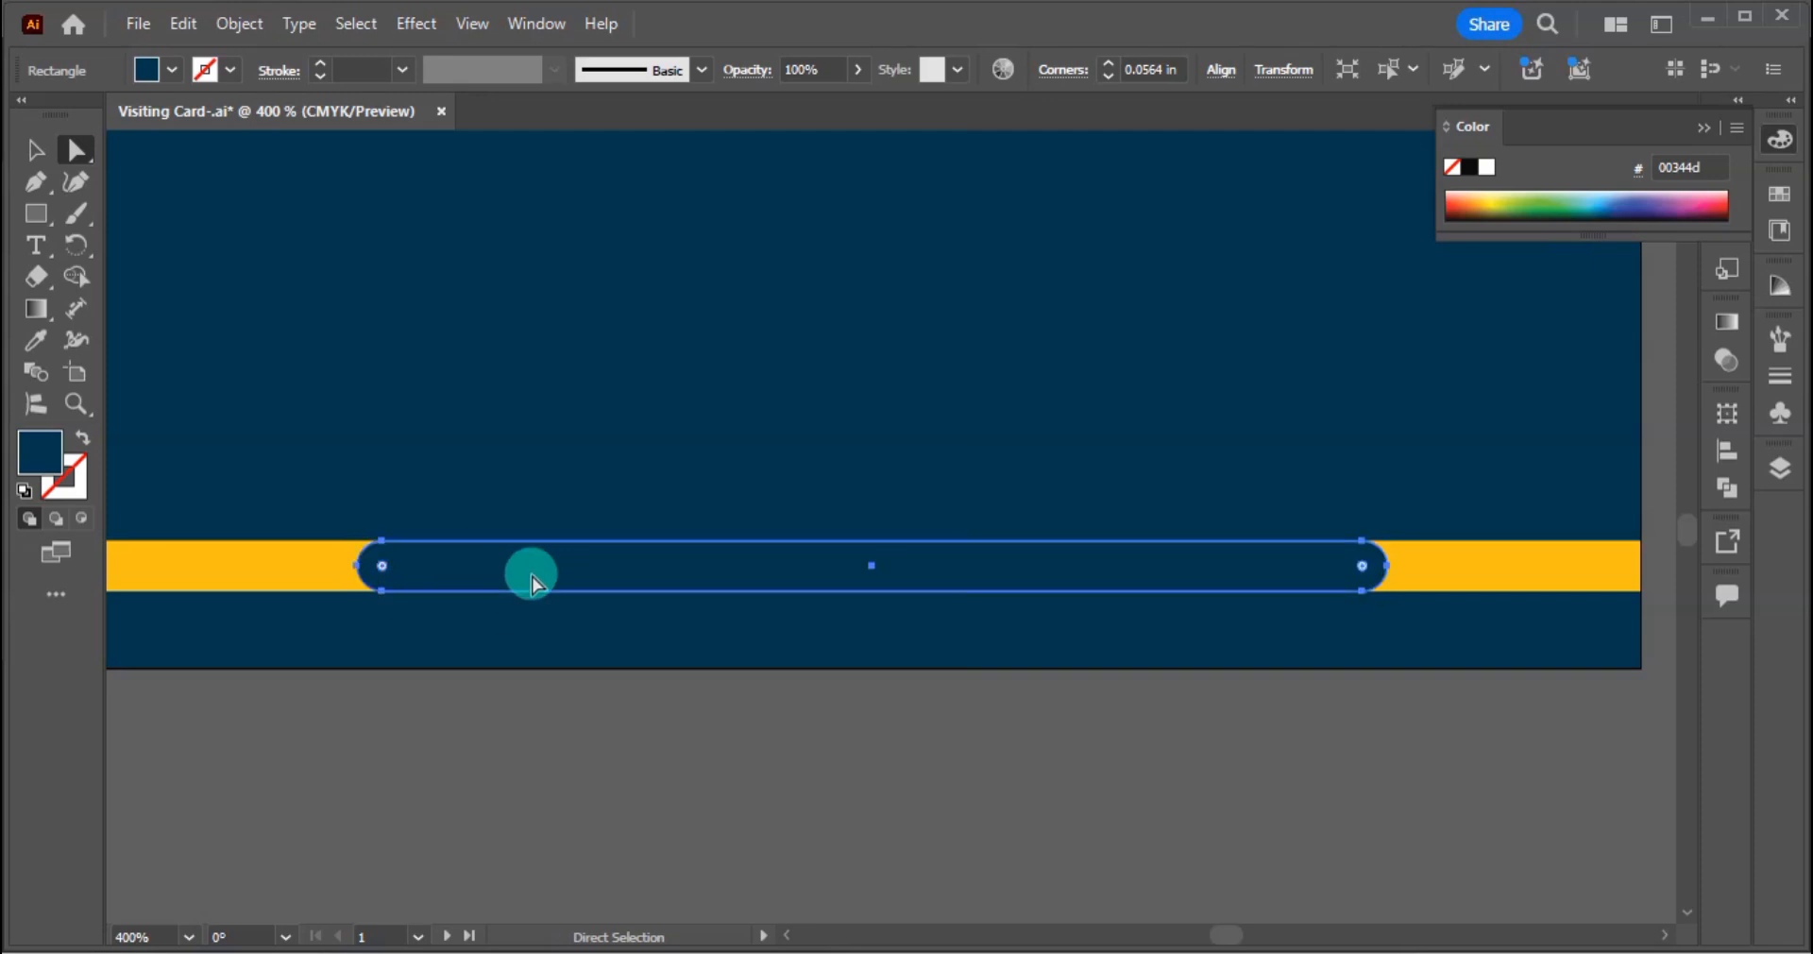
key(v)
click(785, 824)
Step: Stretch the pill-shaped bar's upper edge slightly above the yellow strip
click(835, 577)
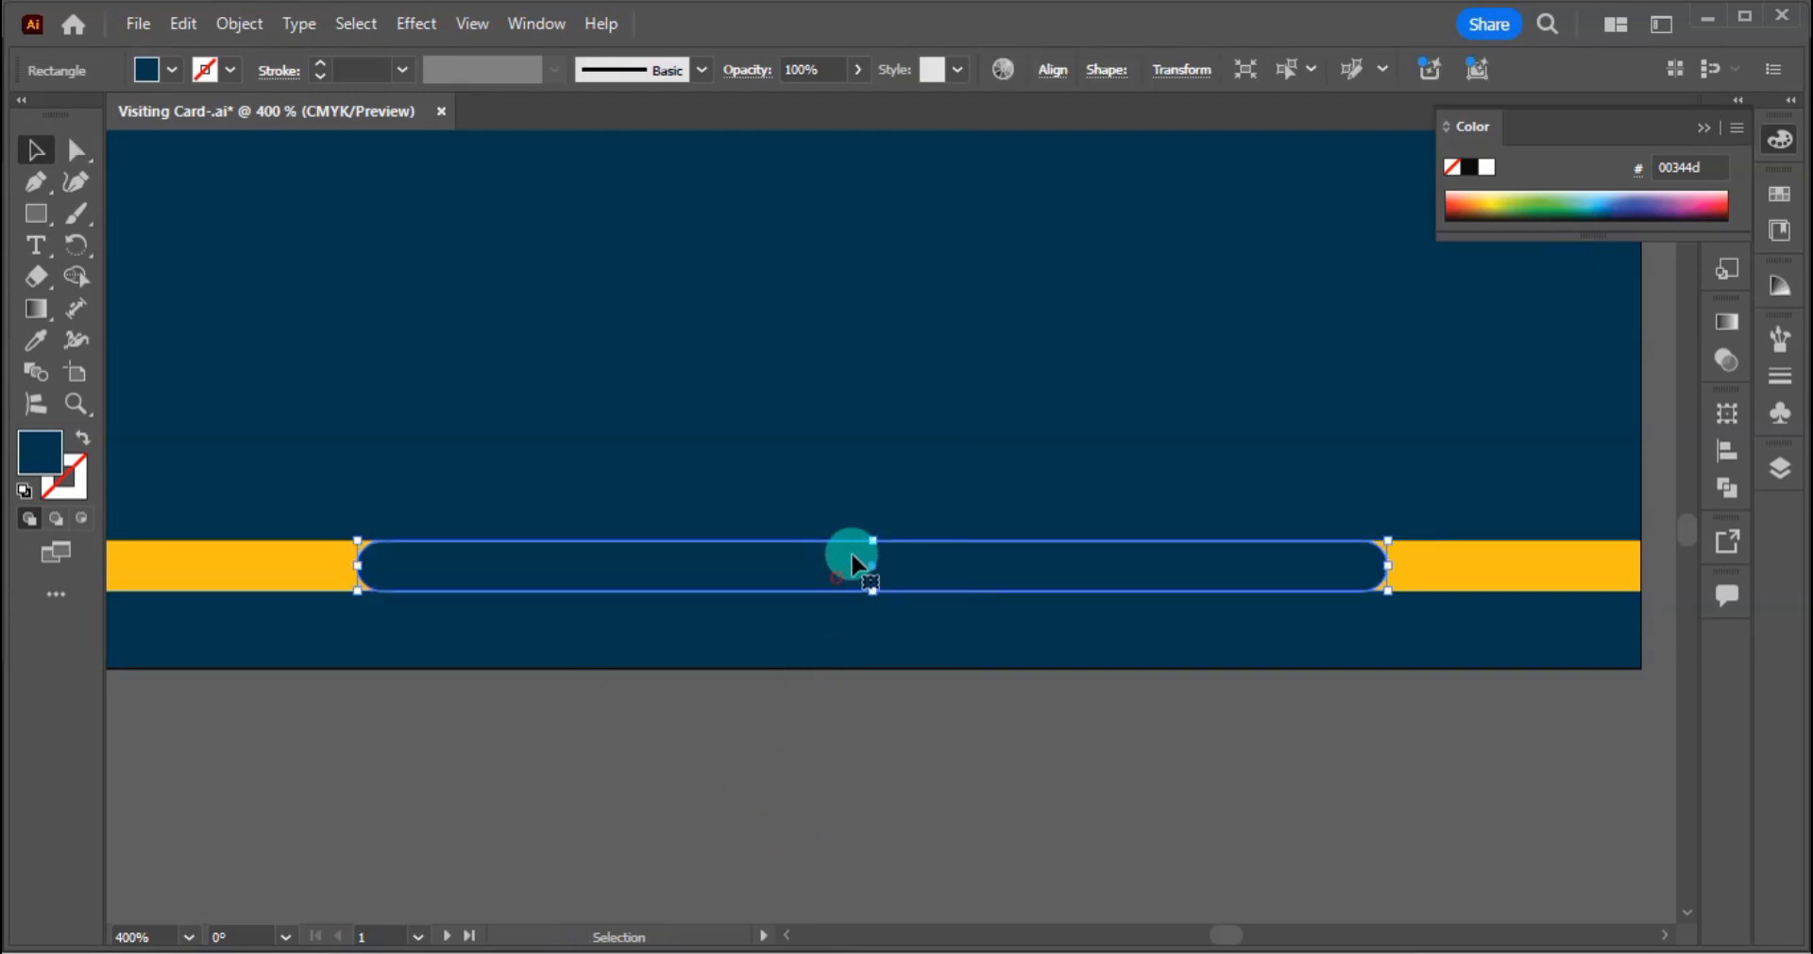
drag(873, 543, 874, 535)
click(1197, 746)
Step: Align the pill-shaped bar and the yellow strip to each other's horizontal and vertical centers
click(1211, 578)
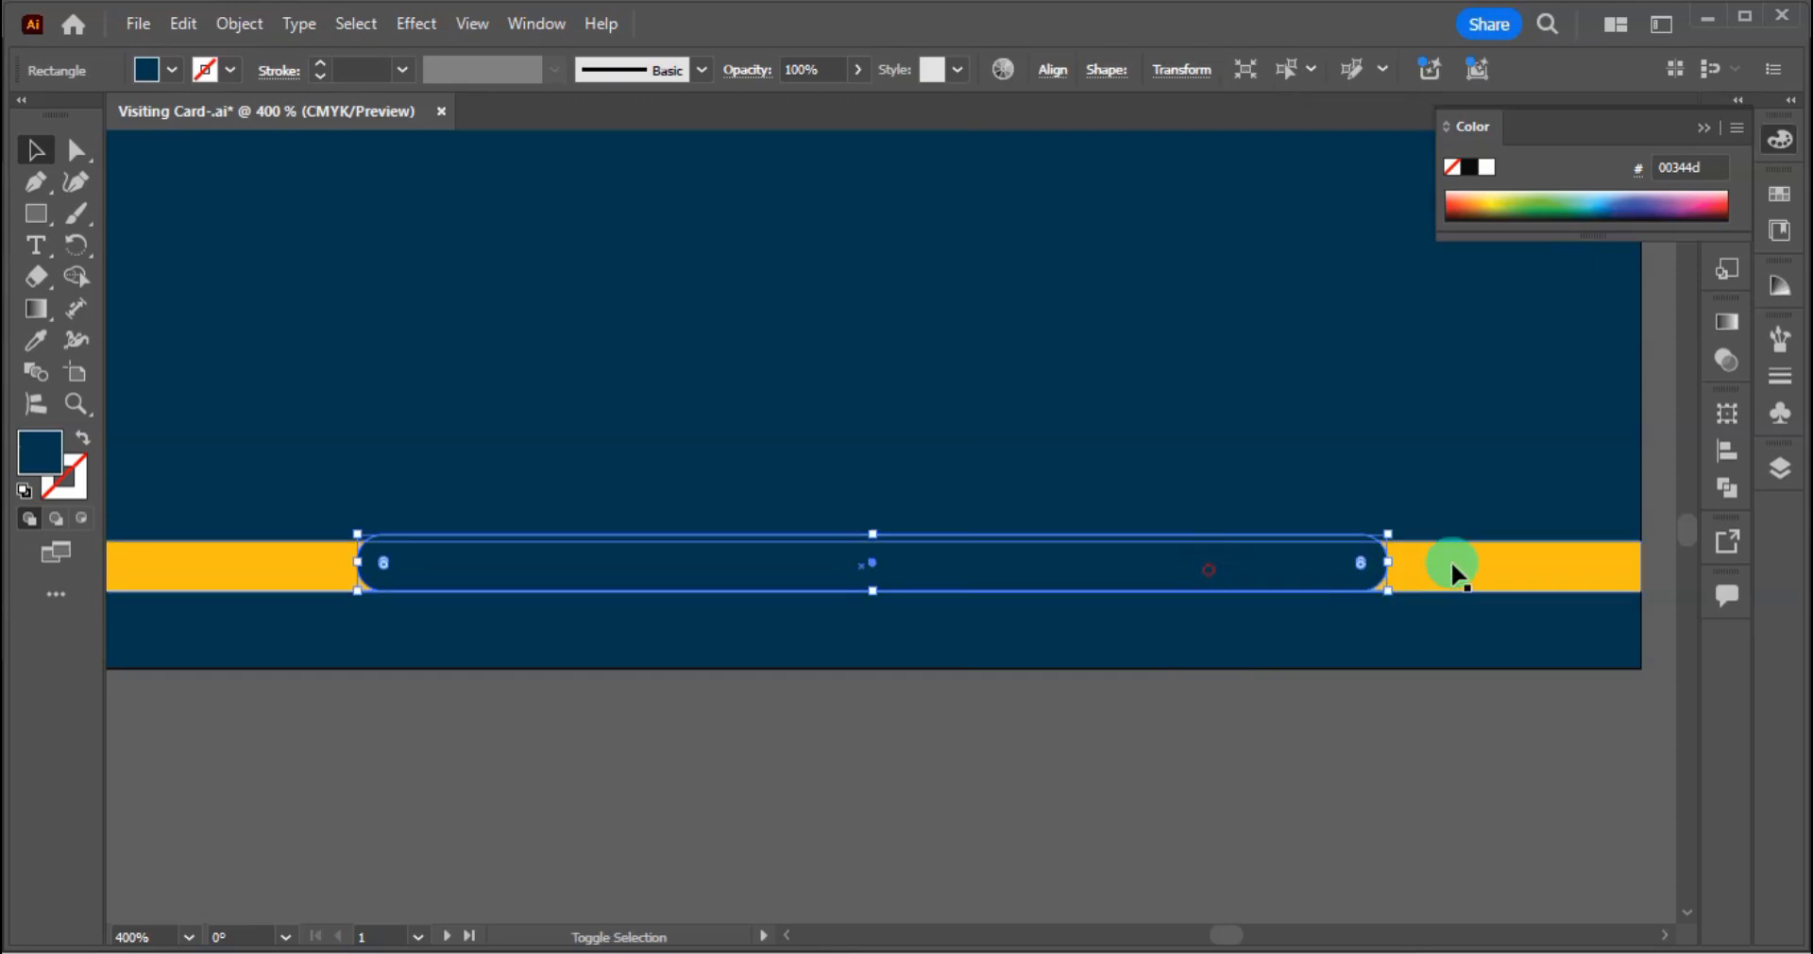
shift+click(1449, 569)
click(1051, 83)
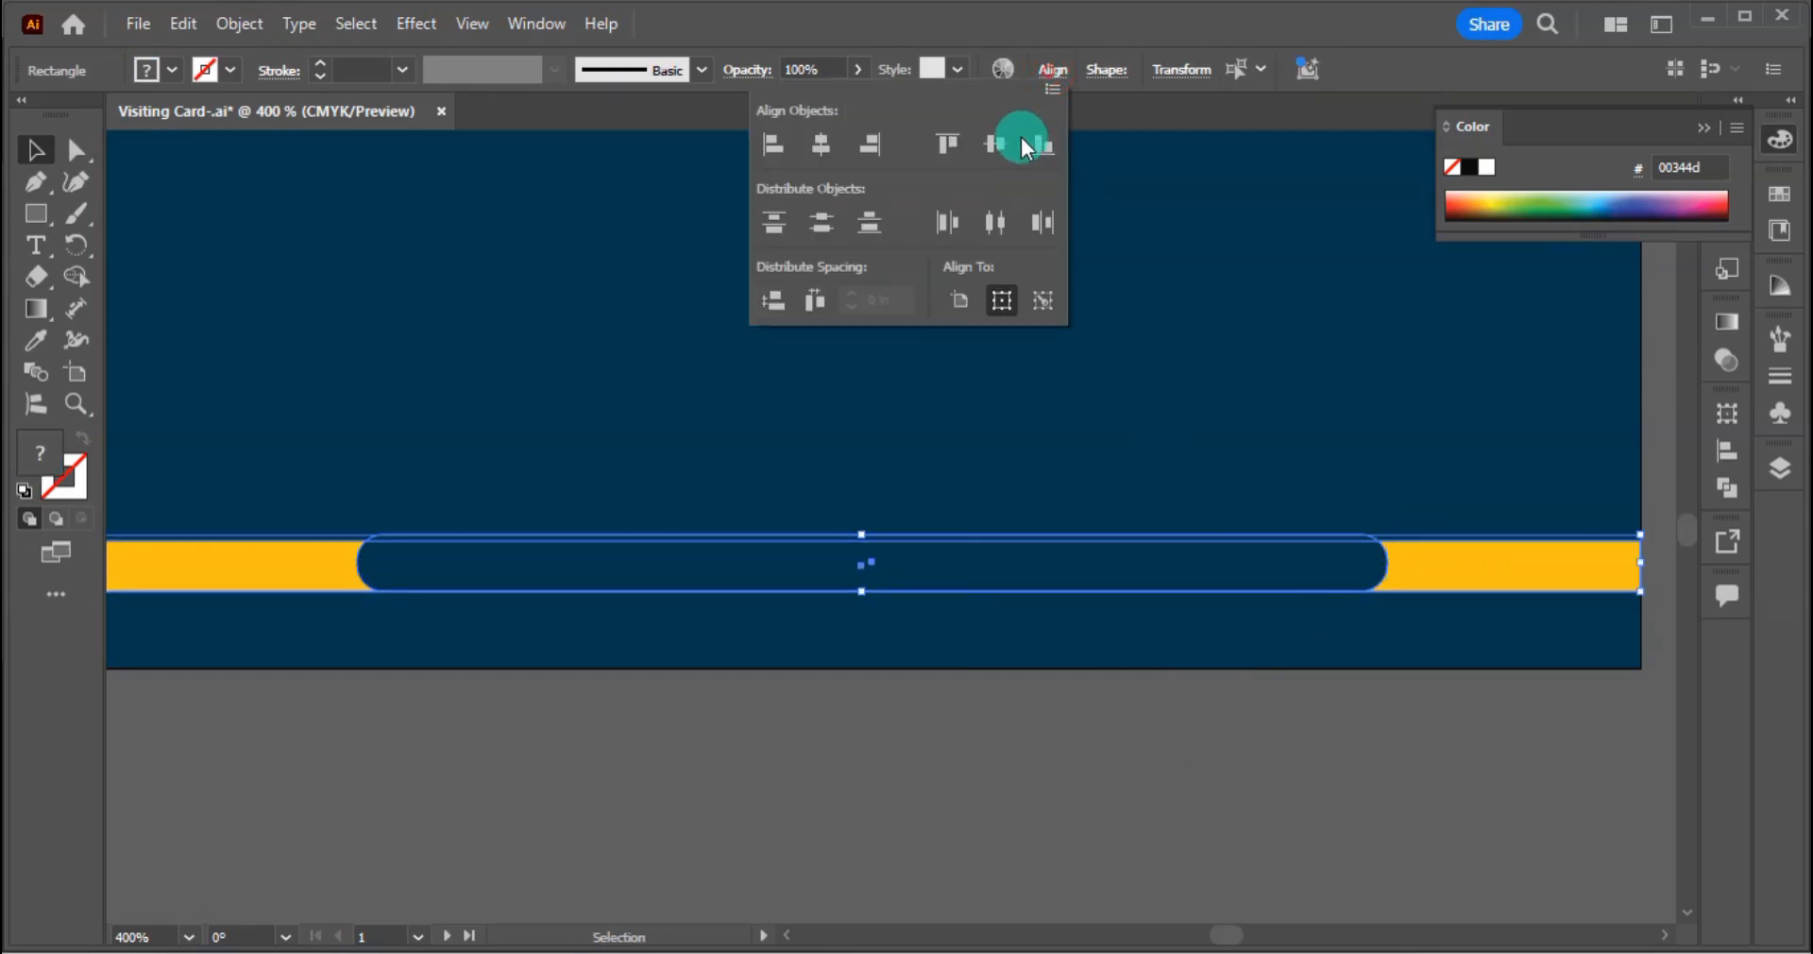
click(994, 143)
click(821, 144)
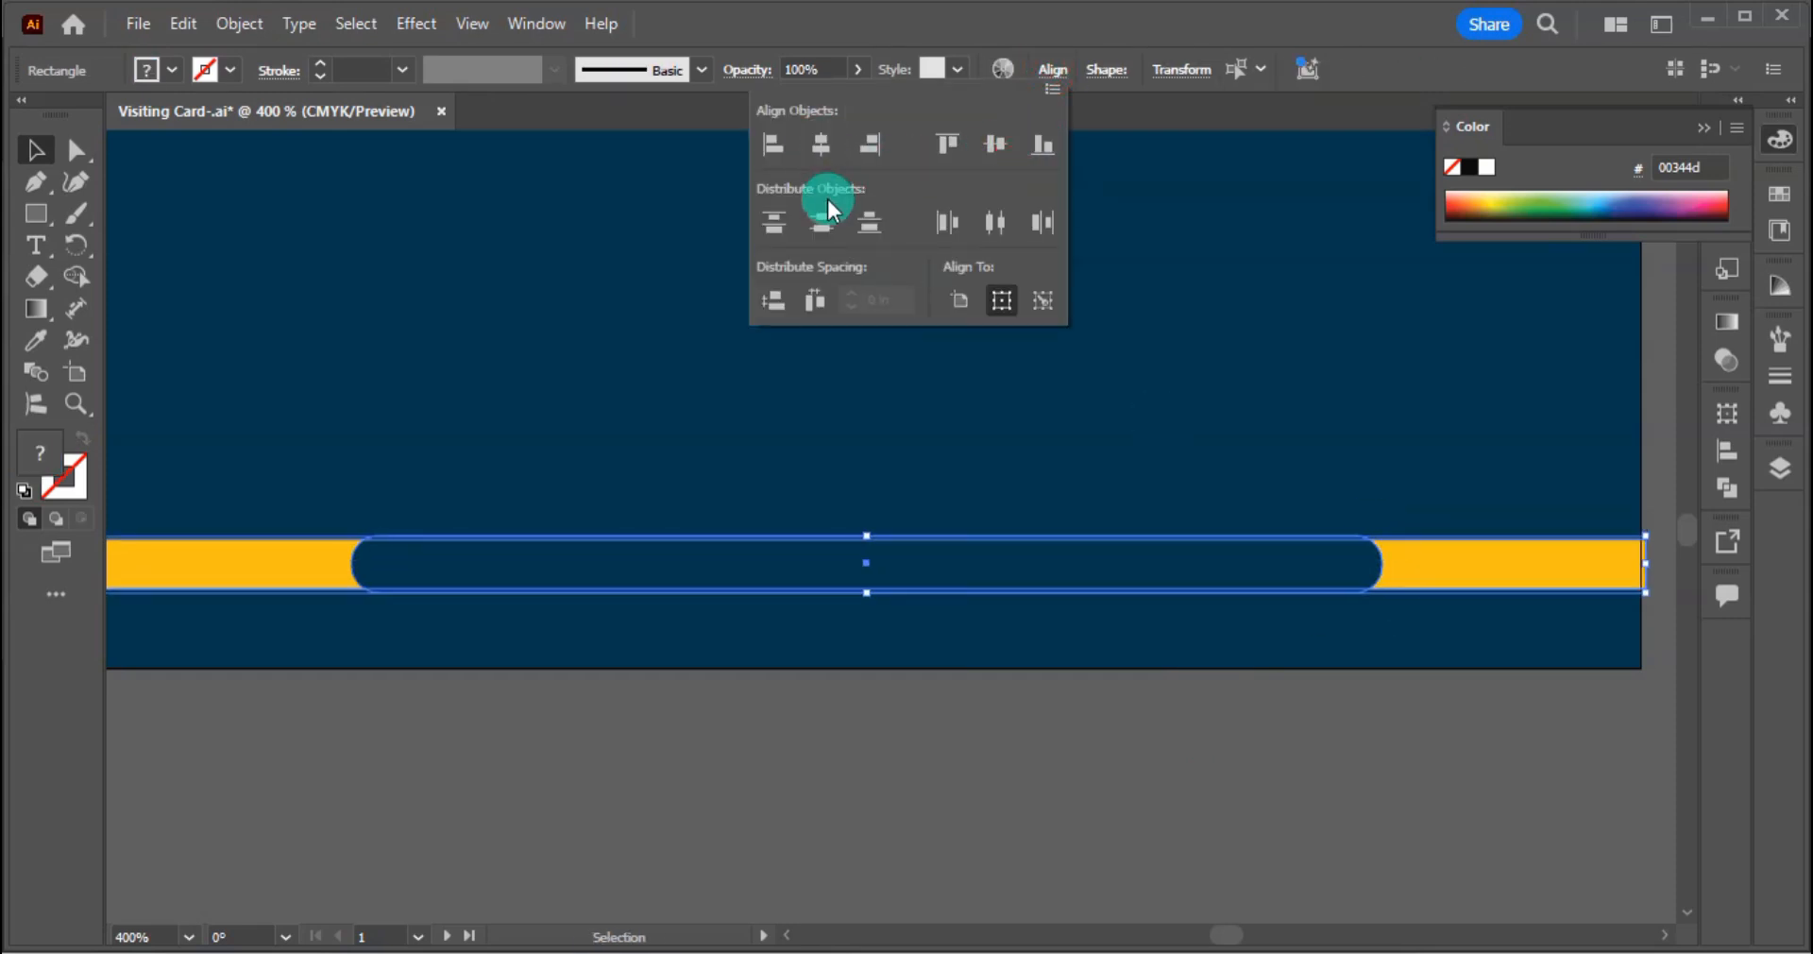
click(928, 734)
click(959, 732)
drag(1357, 640, 1364, 649)
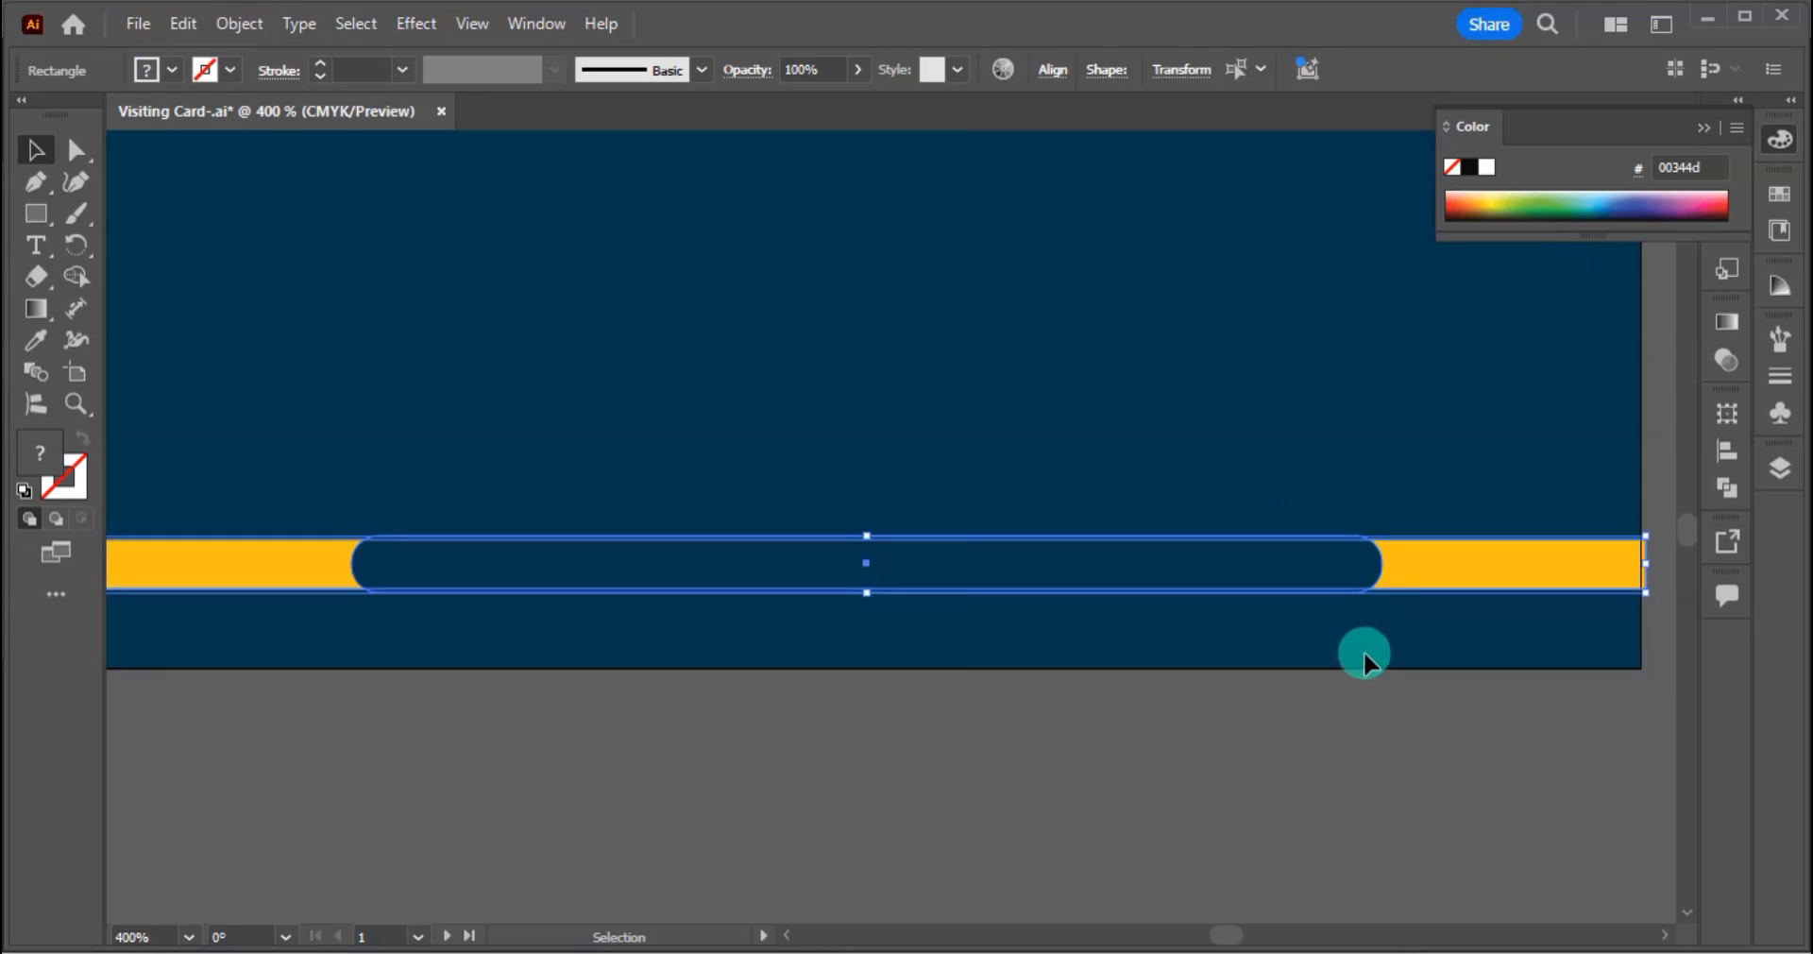
Step: Cut the pill shape out of the yellow strip with Shape Builder, leaving two yellow end pieces
click(35, 341)
click(627, 749)
click(578, 589)
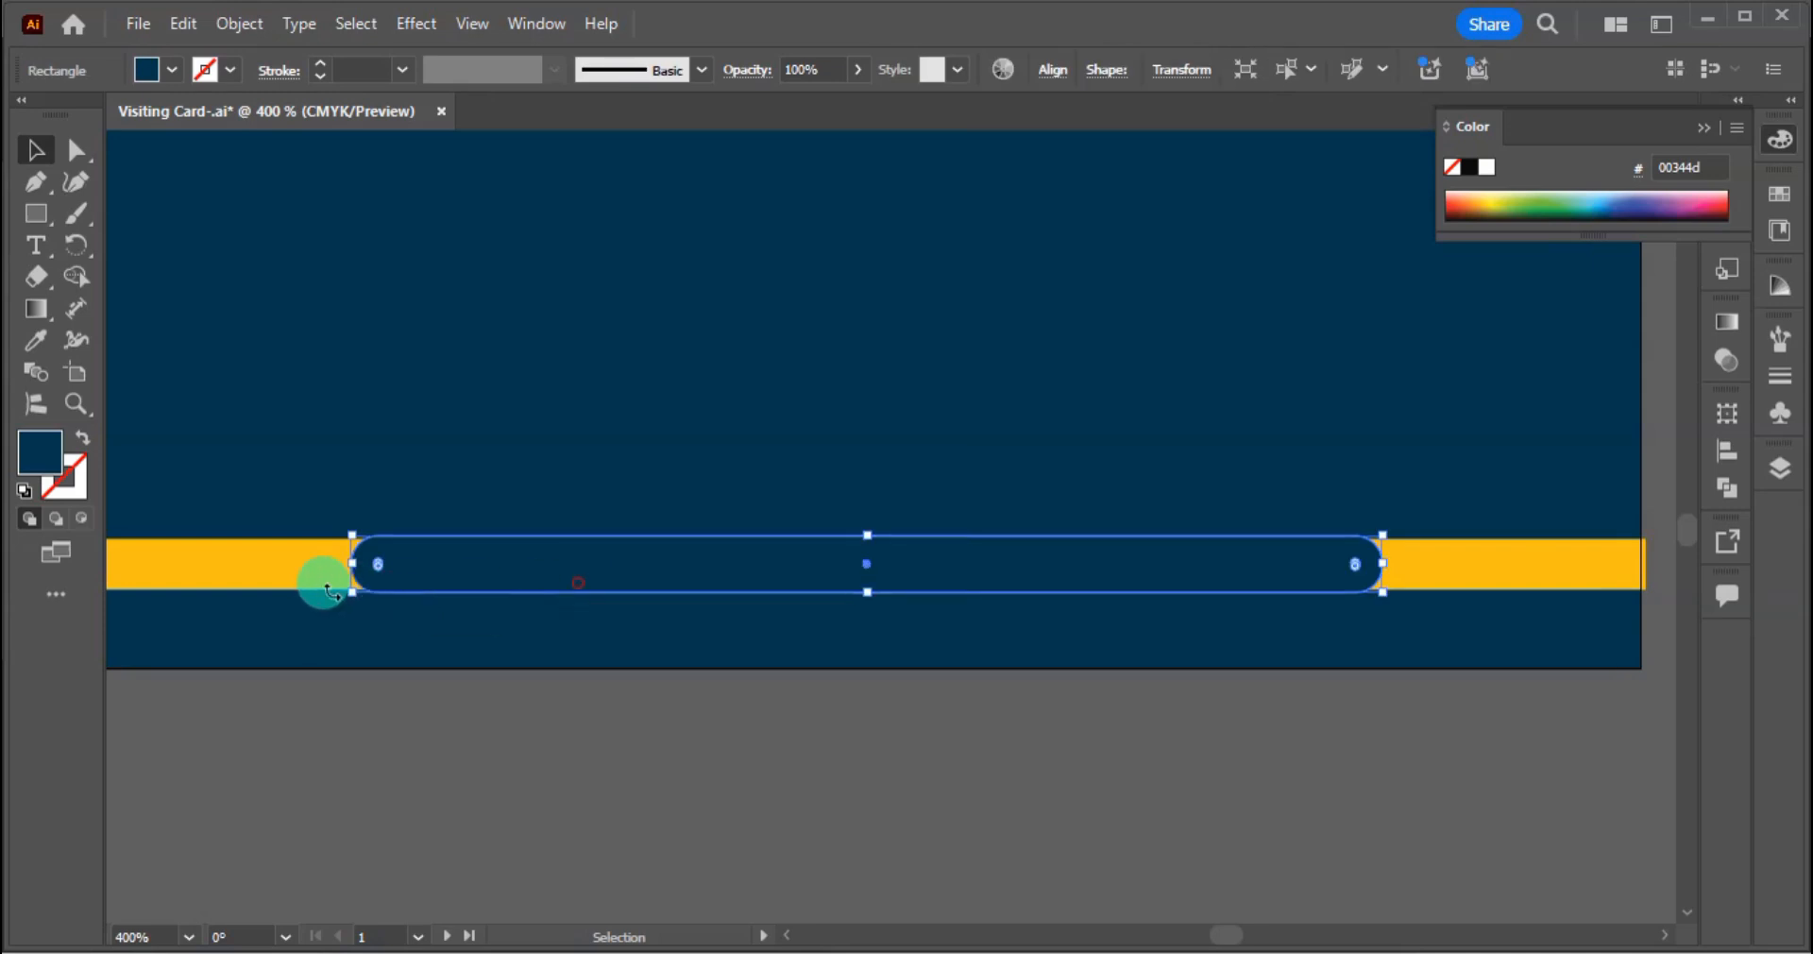
shift+click(269, 564)
click(77, 277)
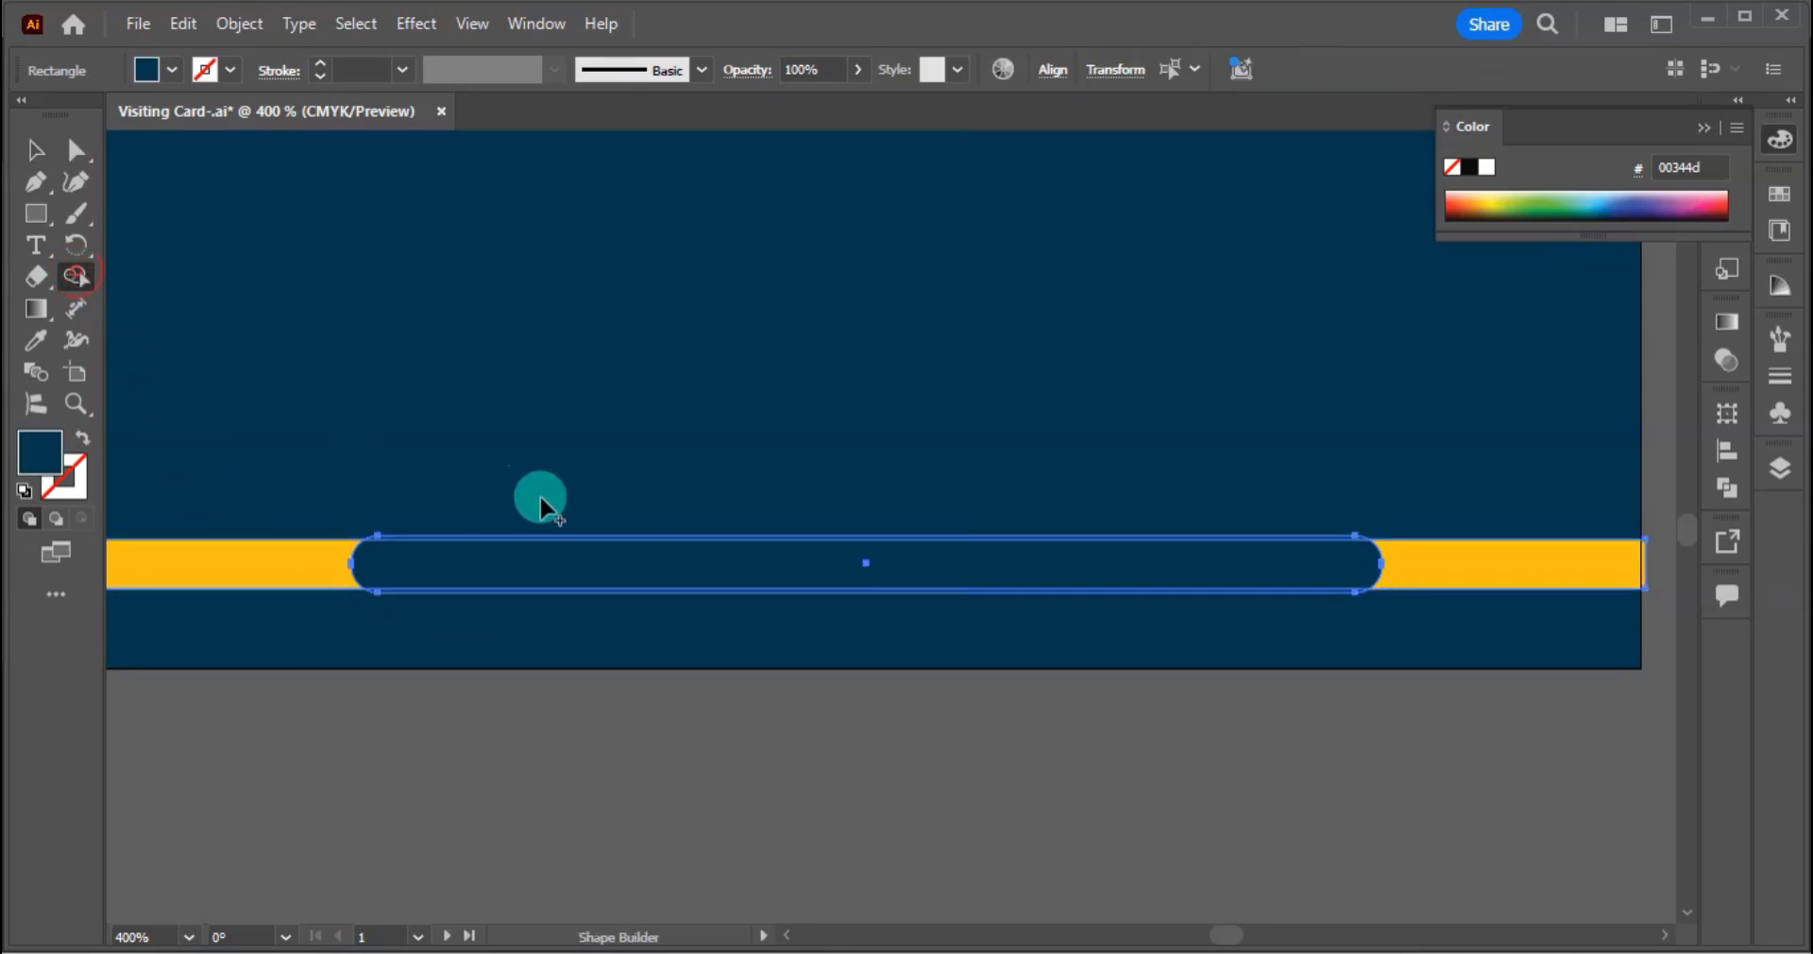
alt+click(615, 605)
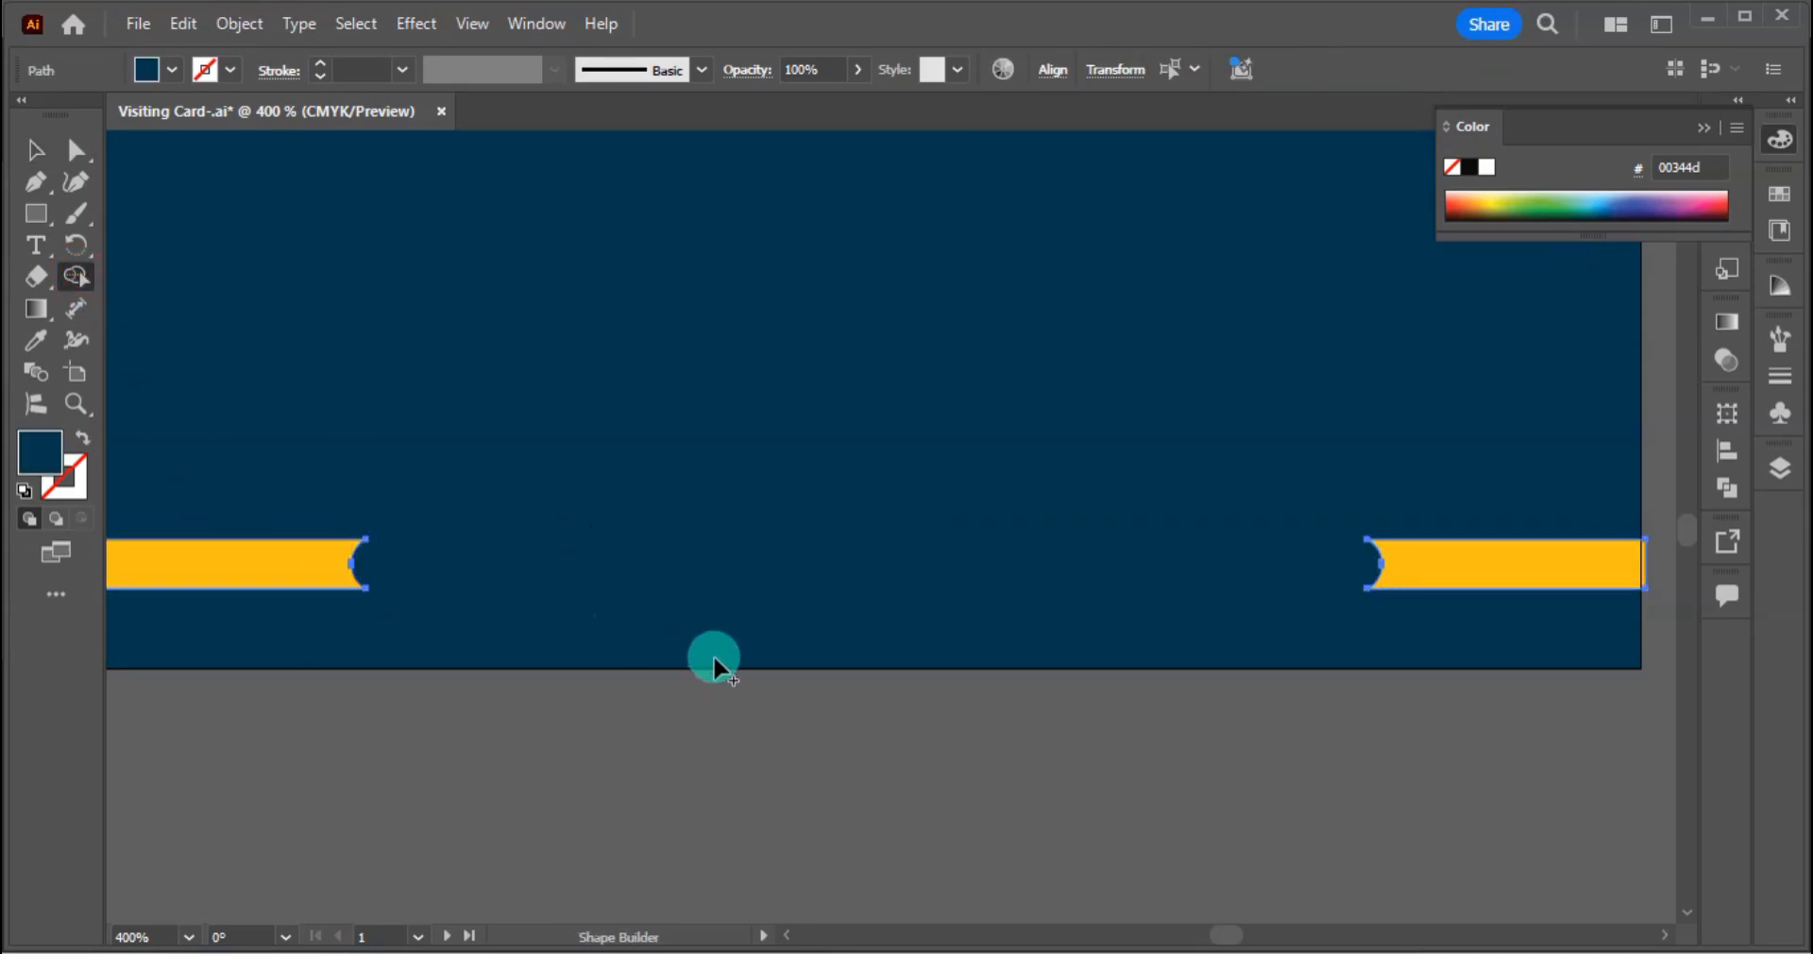
key(v)
click(661, 760)
Step: Group the two yellow end pieces and deselect them
click(282, 576)
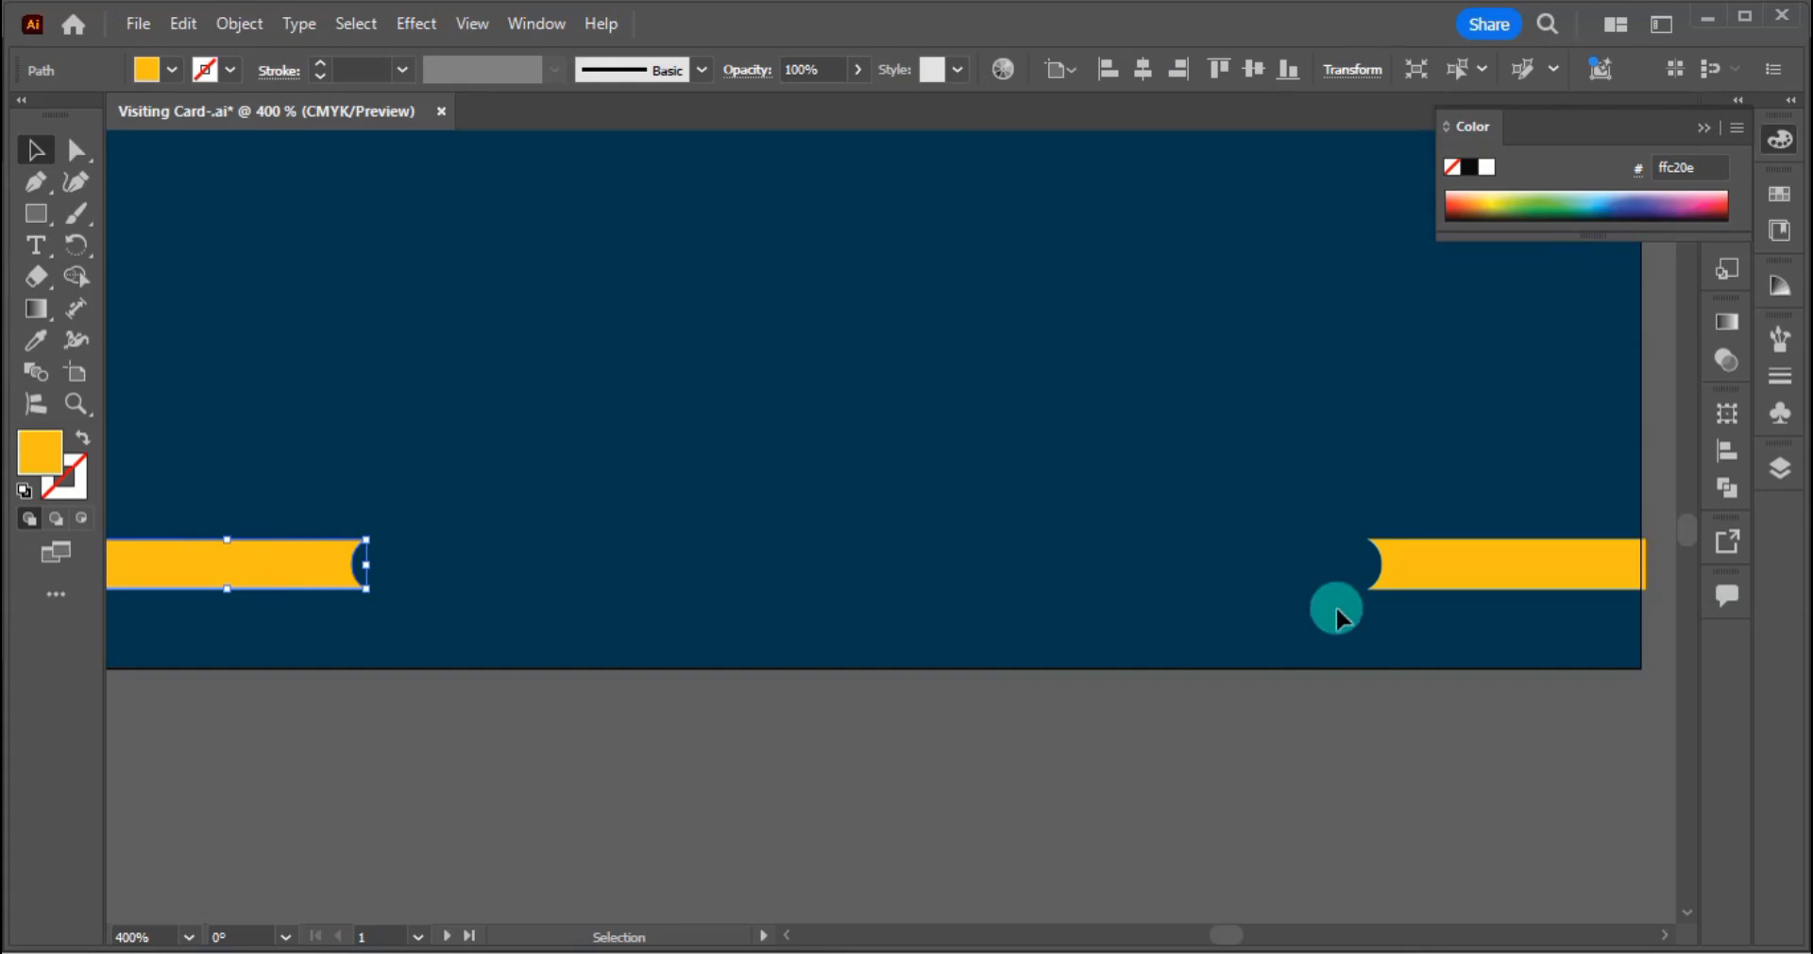
key(ctrl+z)
key(ctrl+shift+z)
key(ctrl+z)
key(ctrl+shift+z)
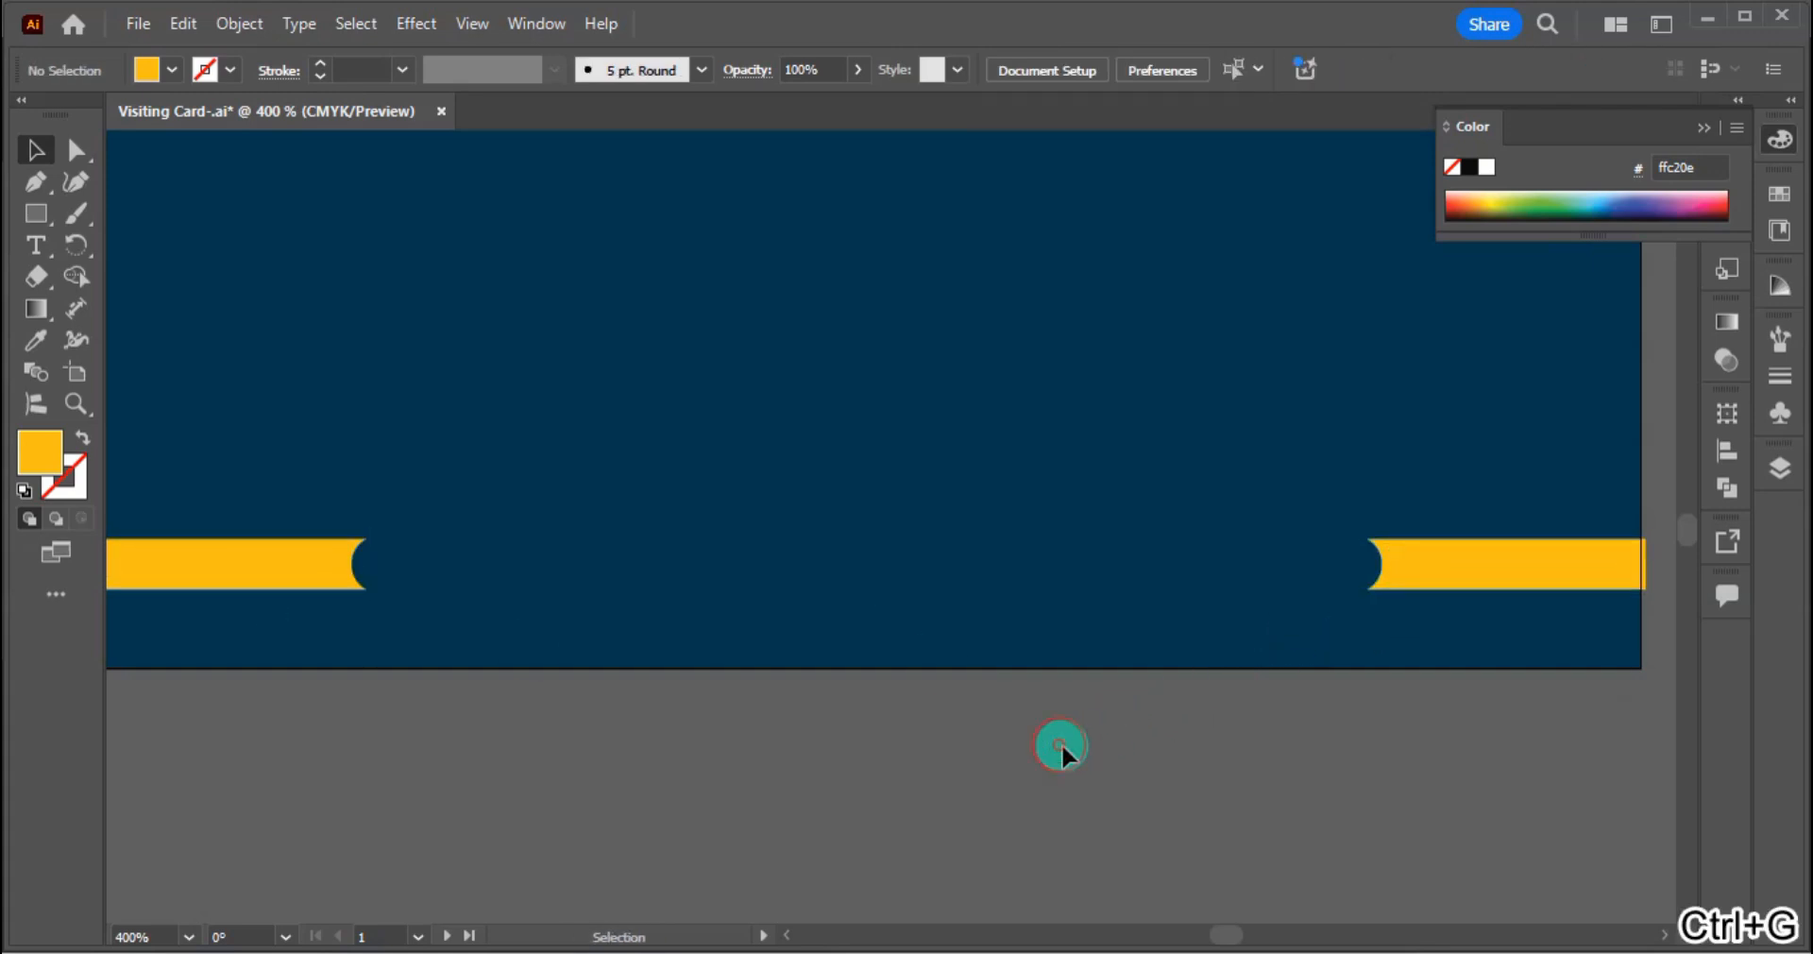
key(ctrl+0)
drag(1061, 745, 1068, 666)
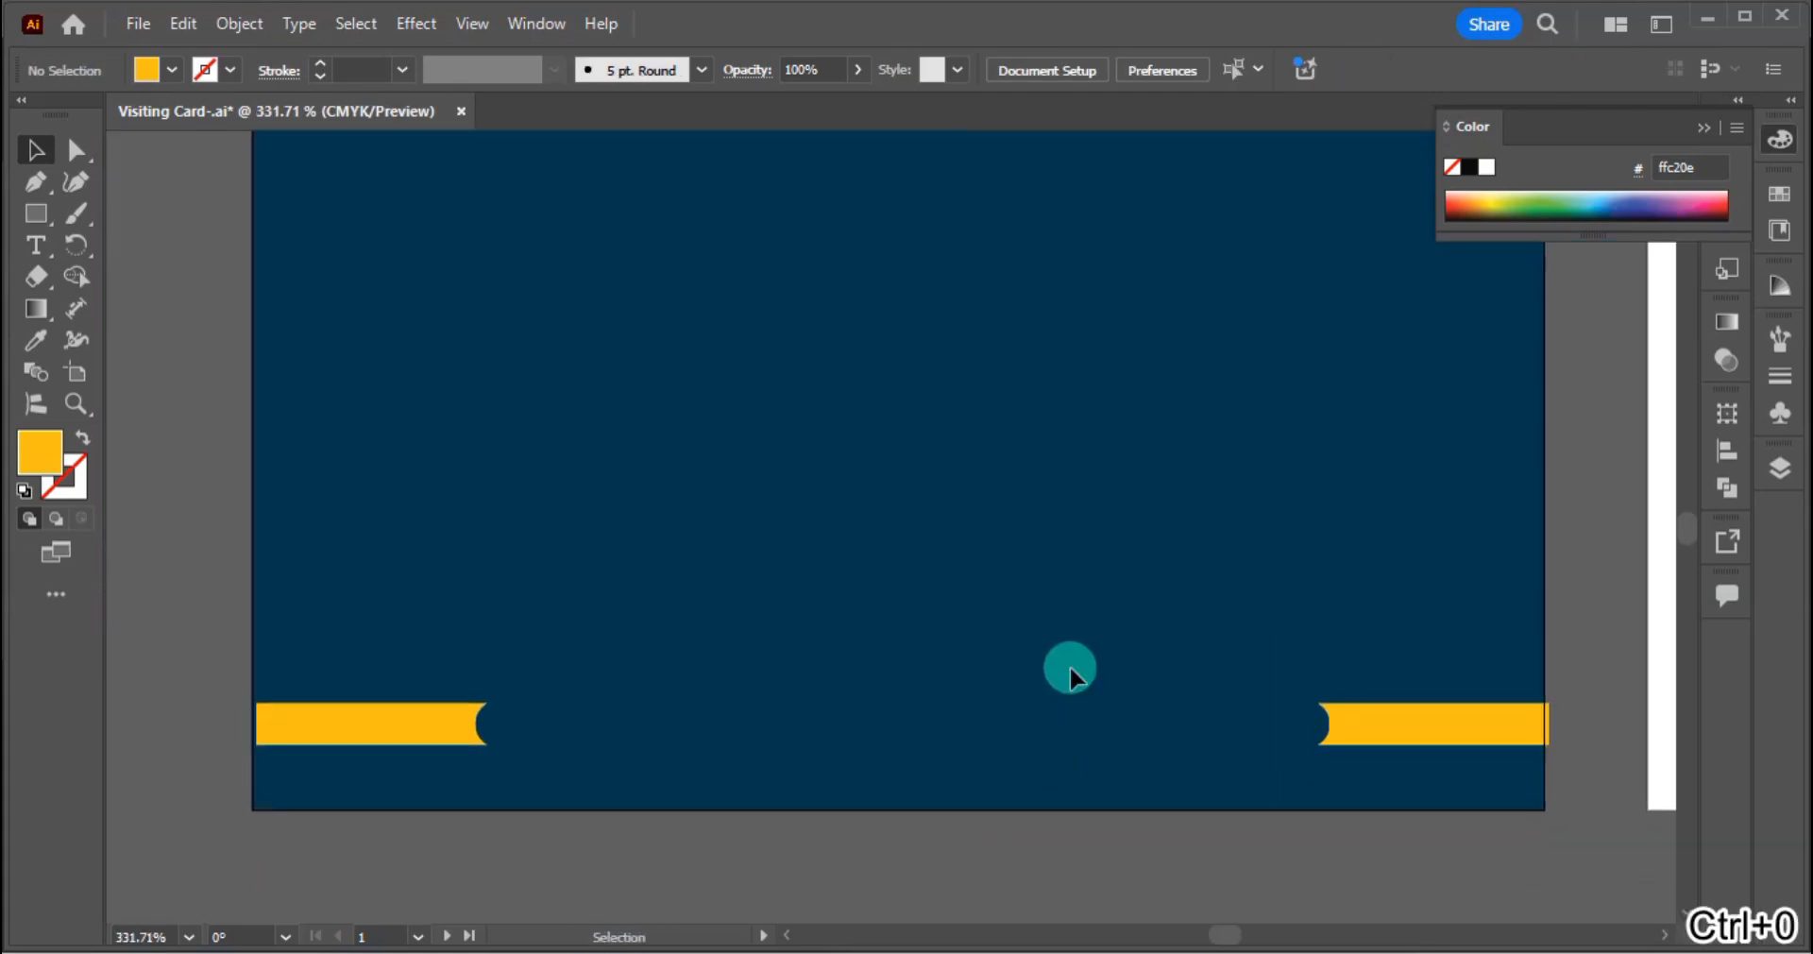
drag(1056, 745, 1059, 703)
Step: Isolate the strip group and move its right piece inward to narrow the gap, then leave isolation
click(1424, 685)
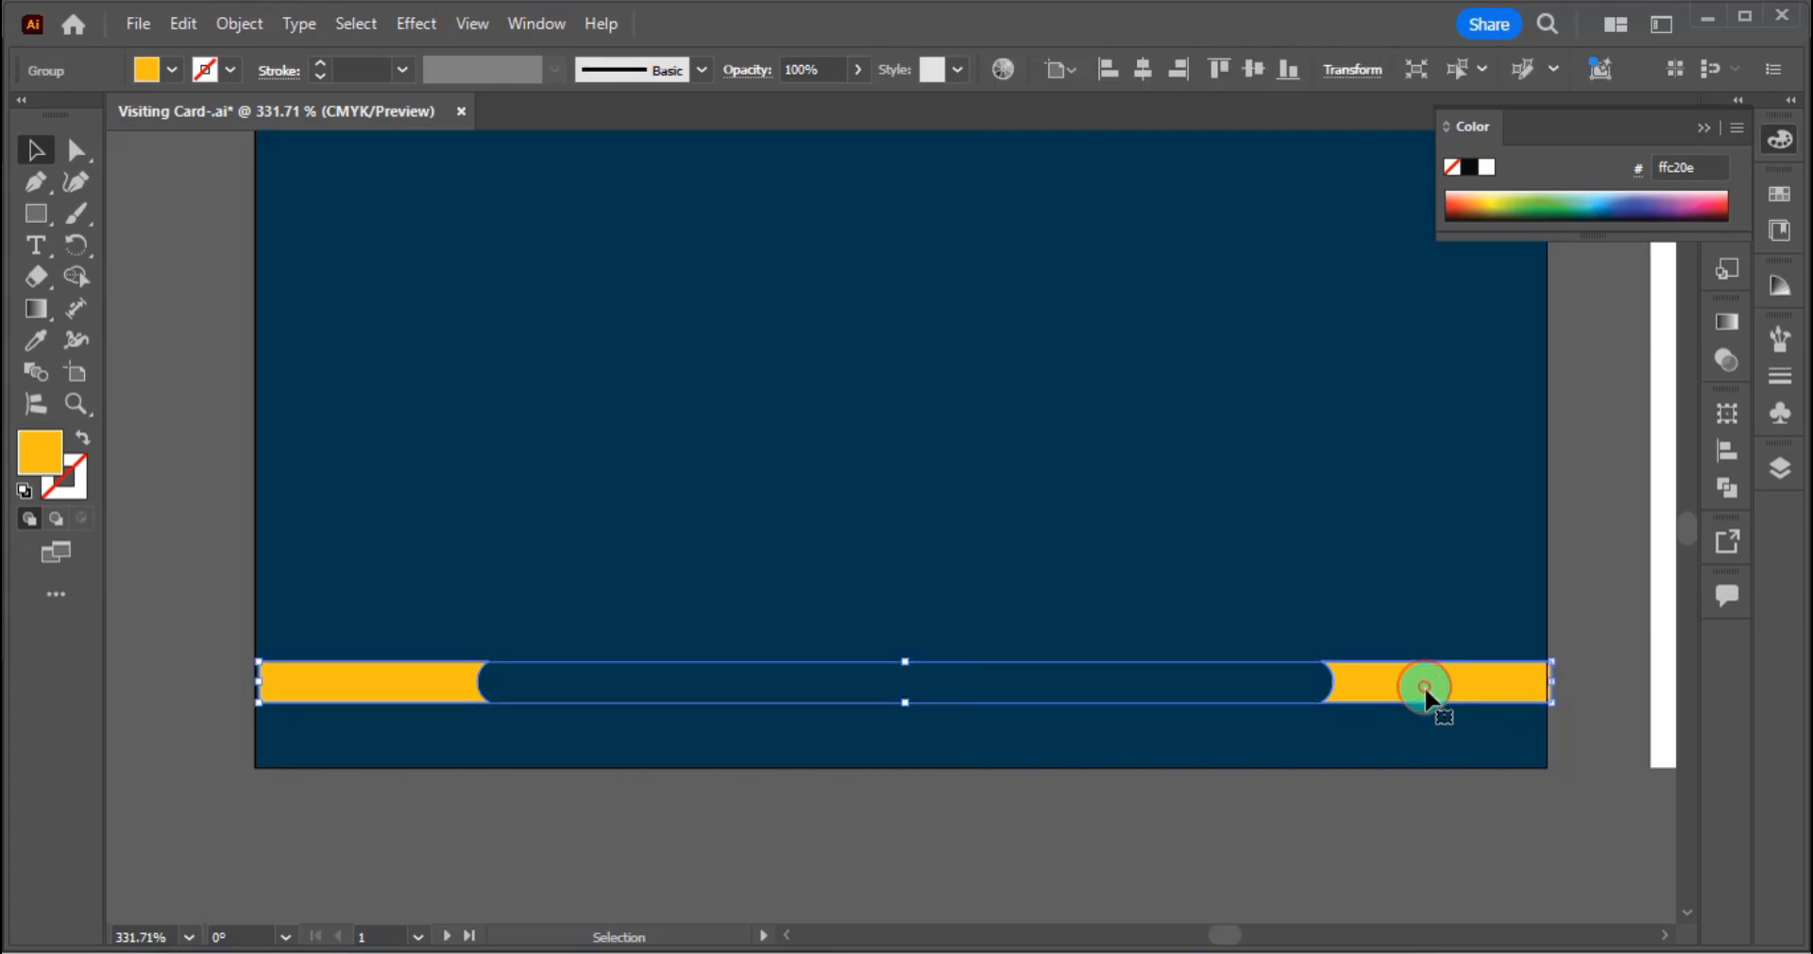
double_click(1423, 686)
click(1426, 683)
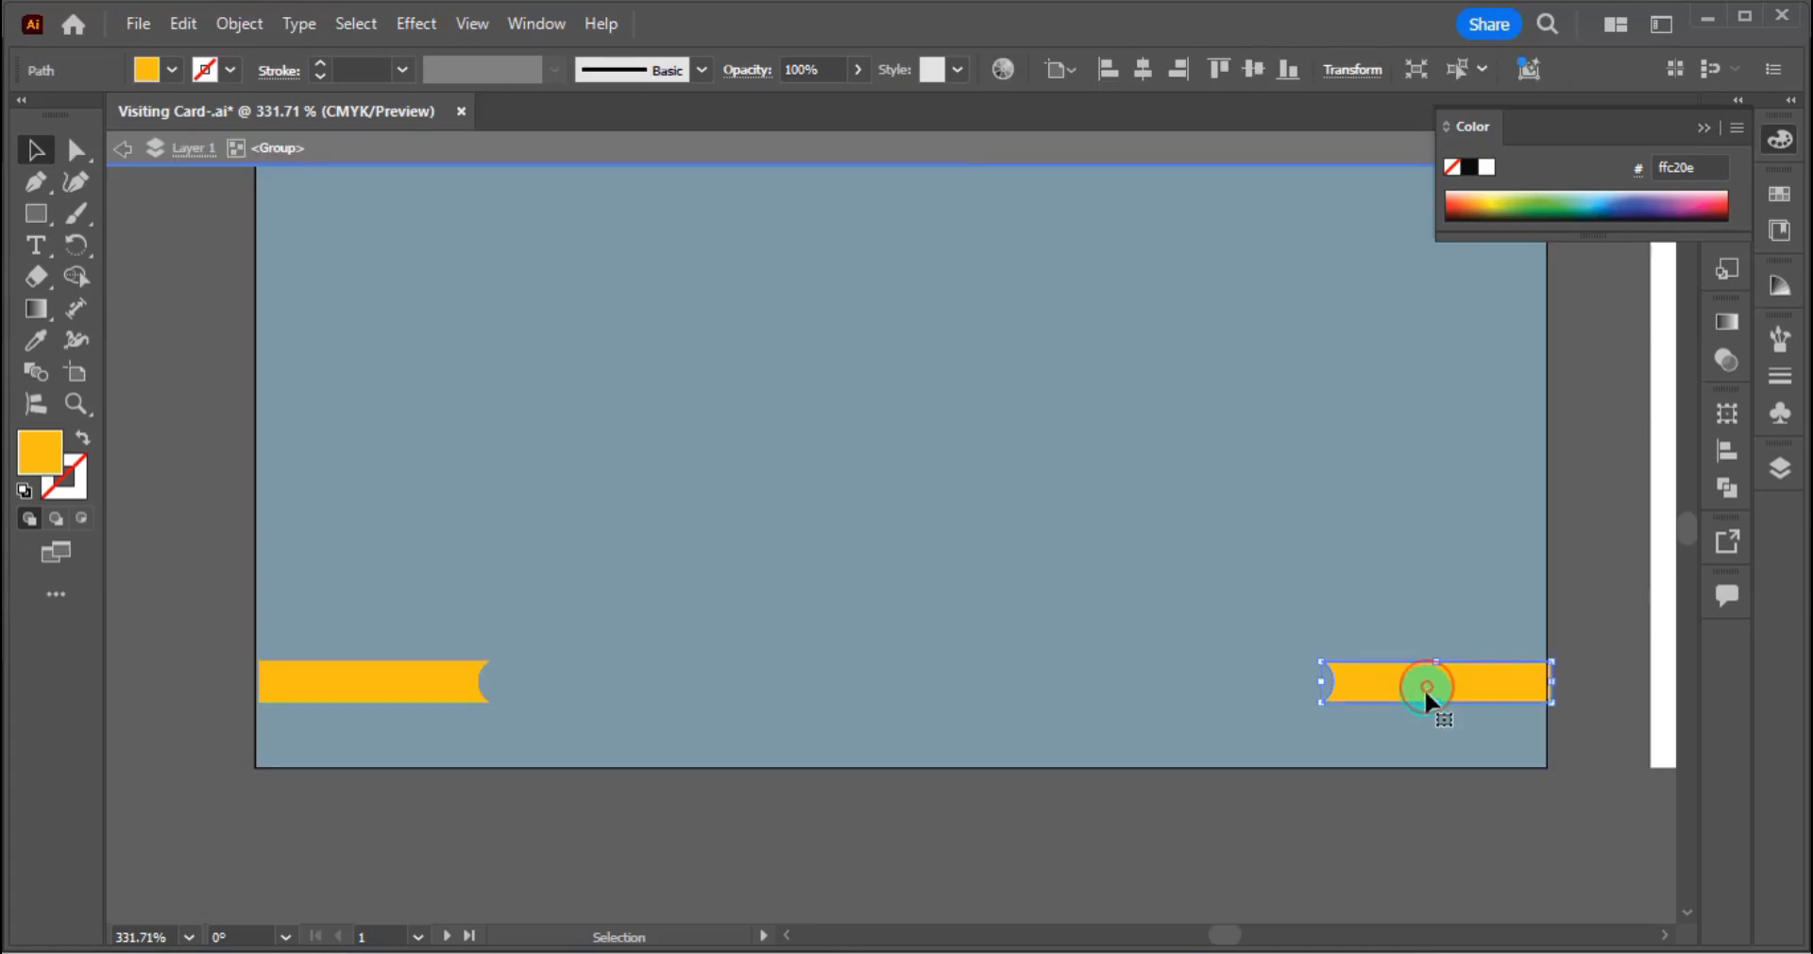
drag(1428, 682, 1152, 695)
double_click(1142, 836)
Step: Center the strip group horizontally on the artboard and deselect it
click(1165, 696)
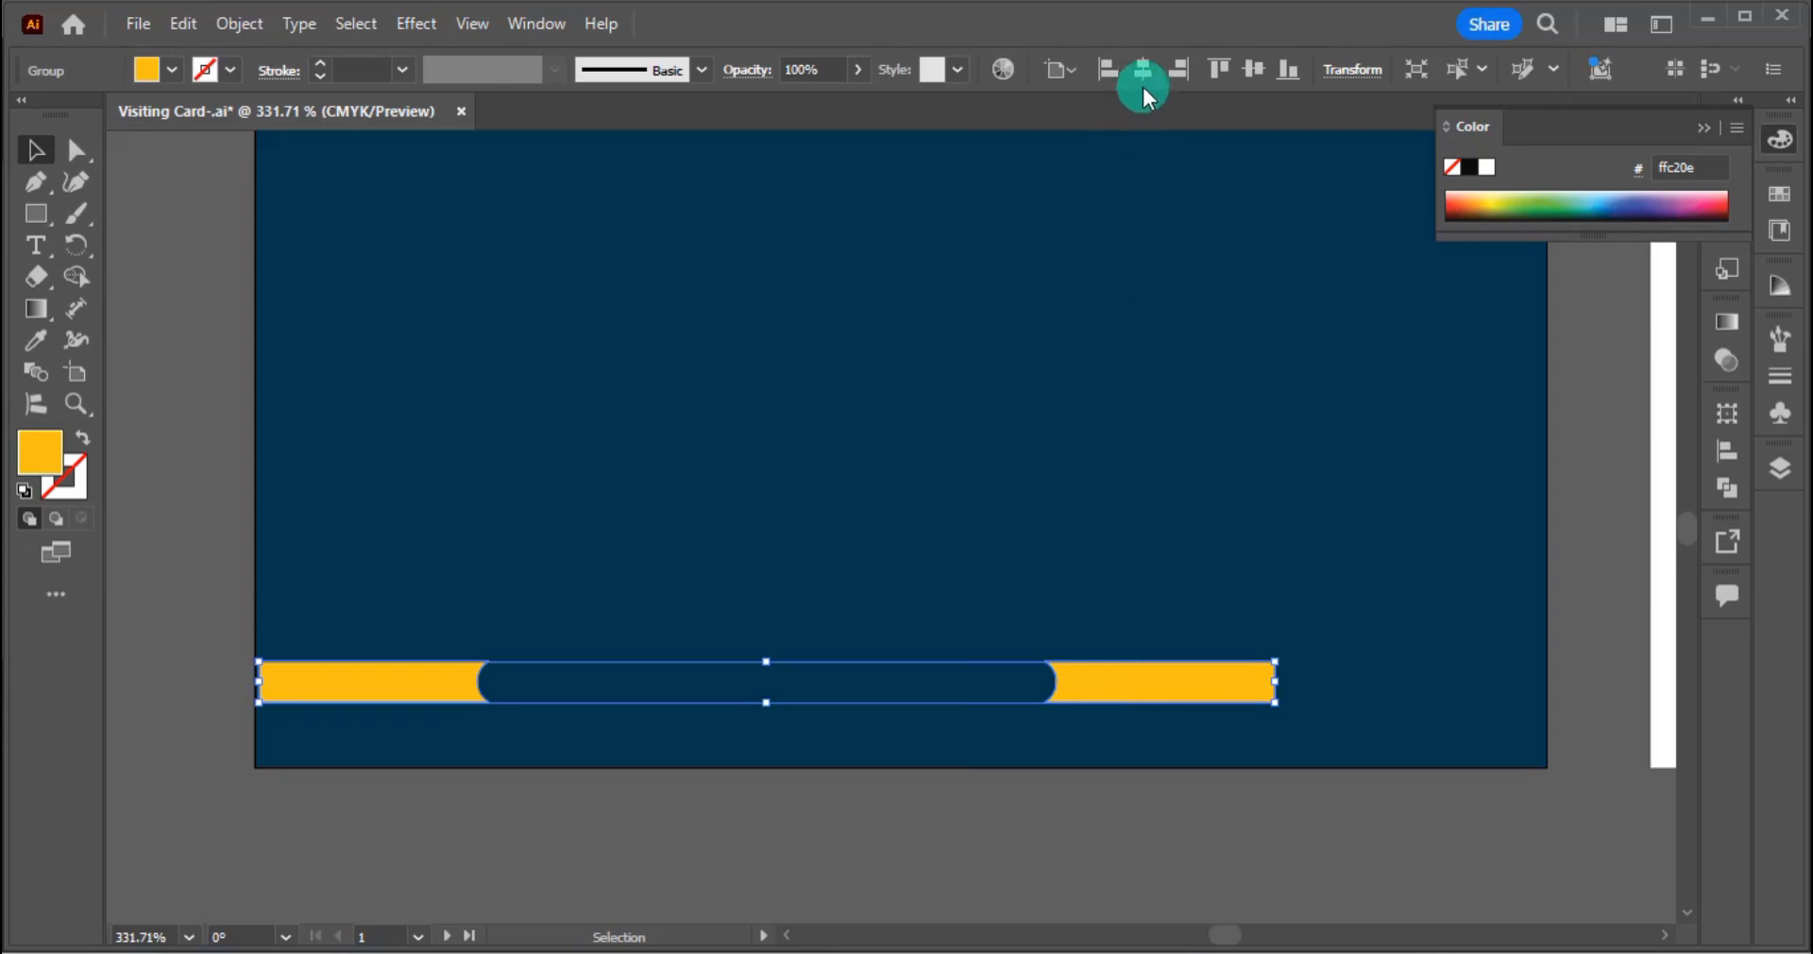
click(1142, 69)
click(1123, 808)
drag(1123, 808, 1086, 752)
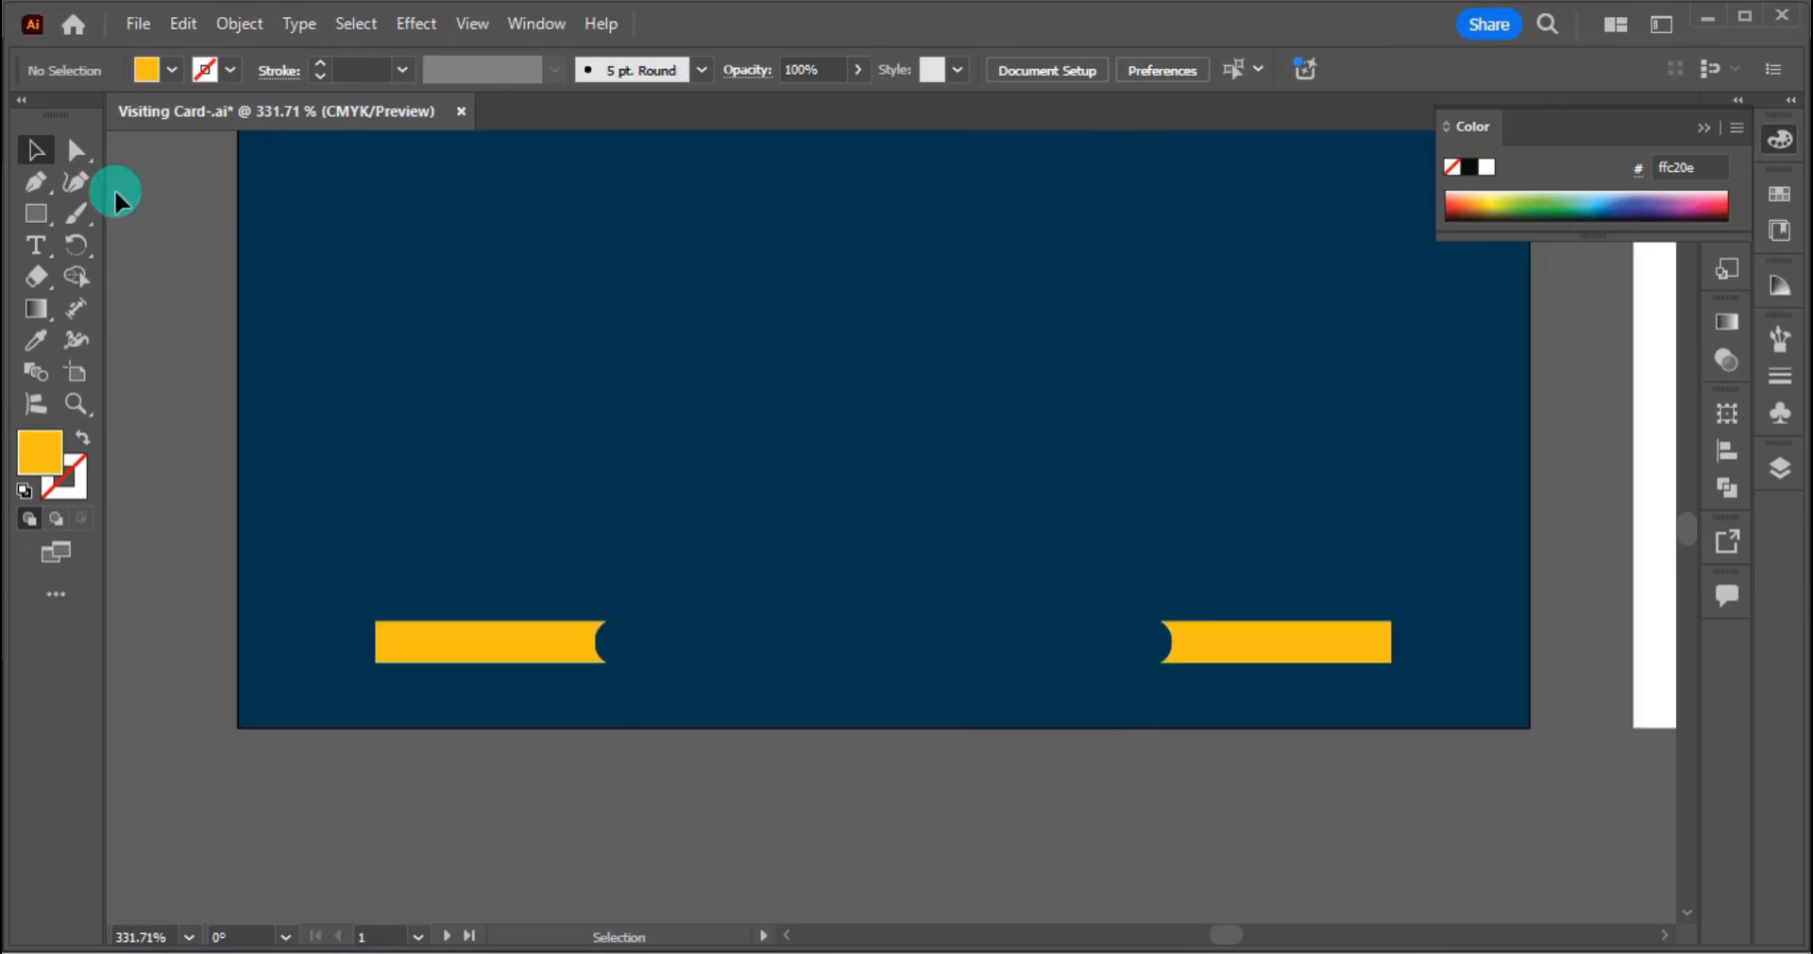
Step: Extend the left yellow piece's outer end toward the card's left edge by nudging its end anchor points
click(85, 157)
drag(366, 684, 447, 774)
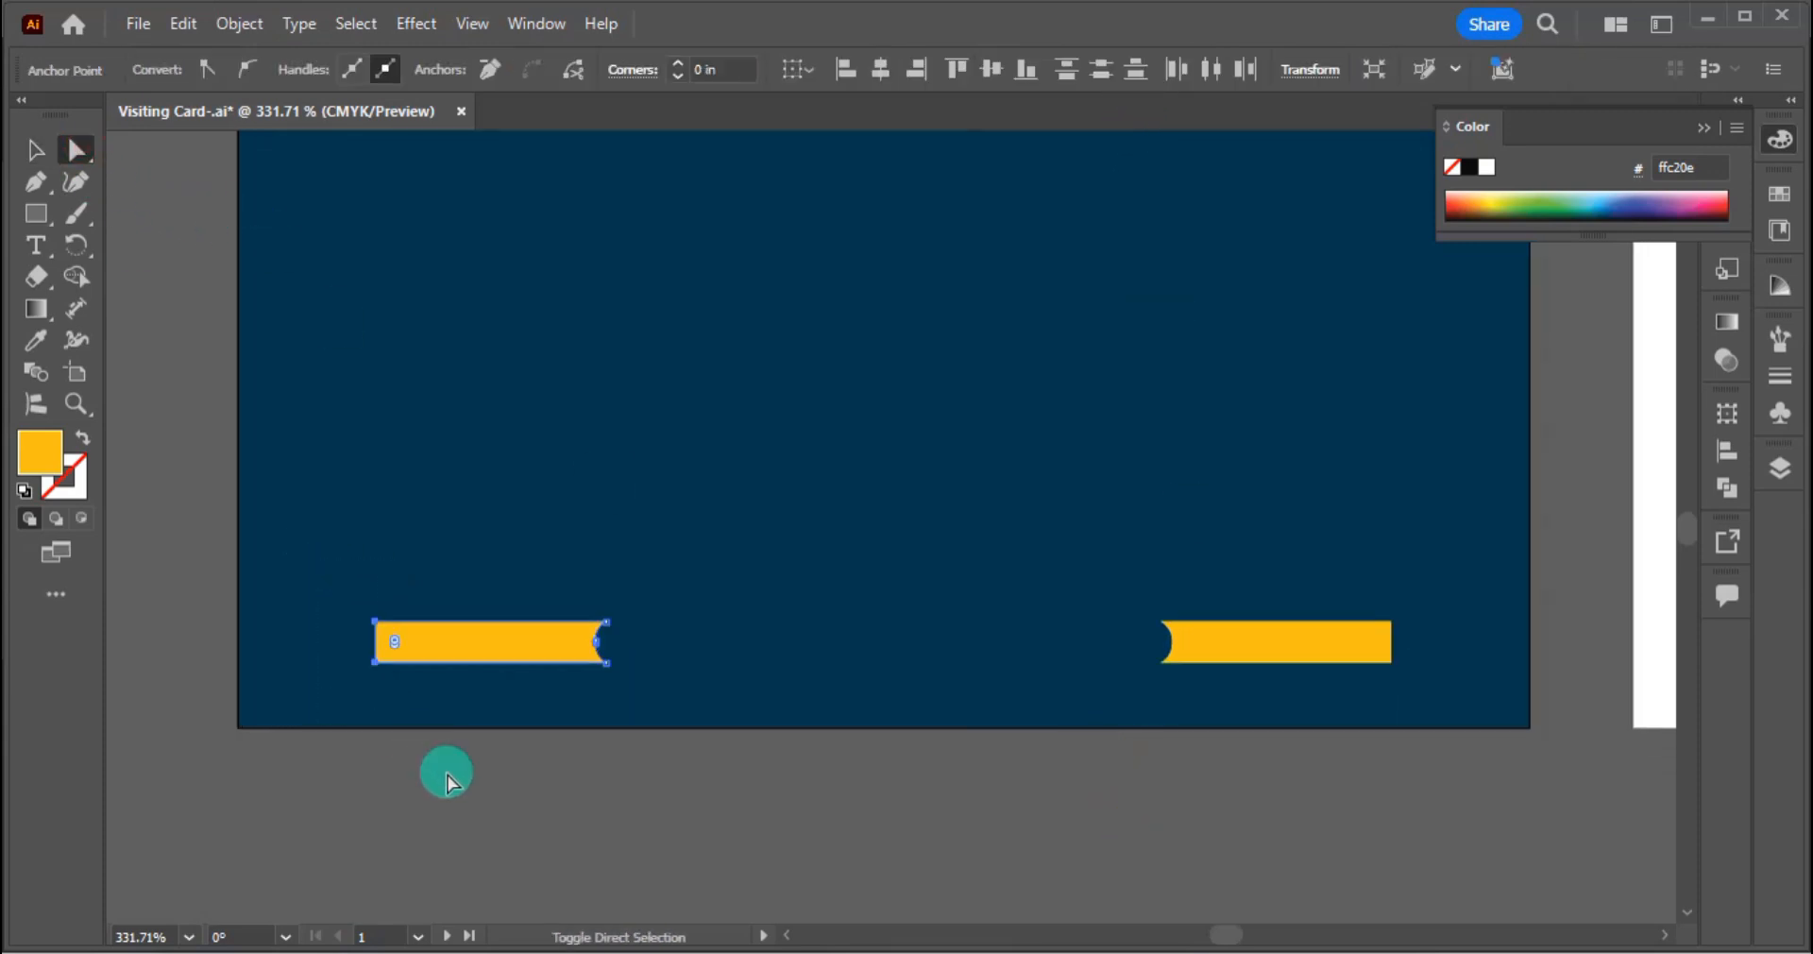
key(shift+Left)
key(shift+Left)
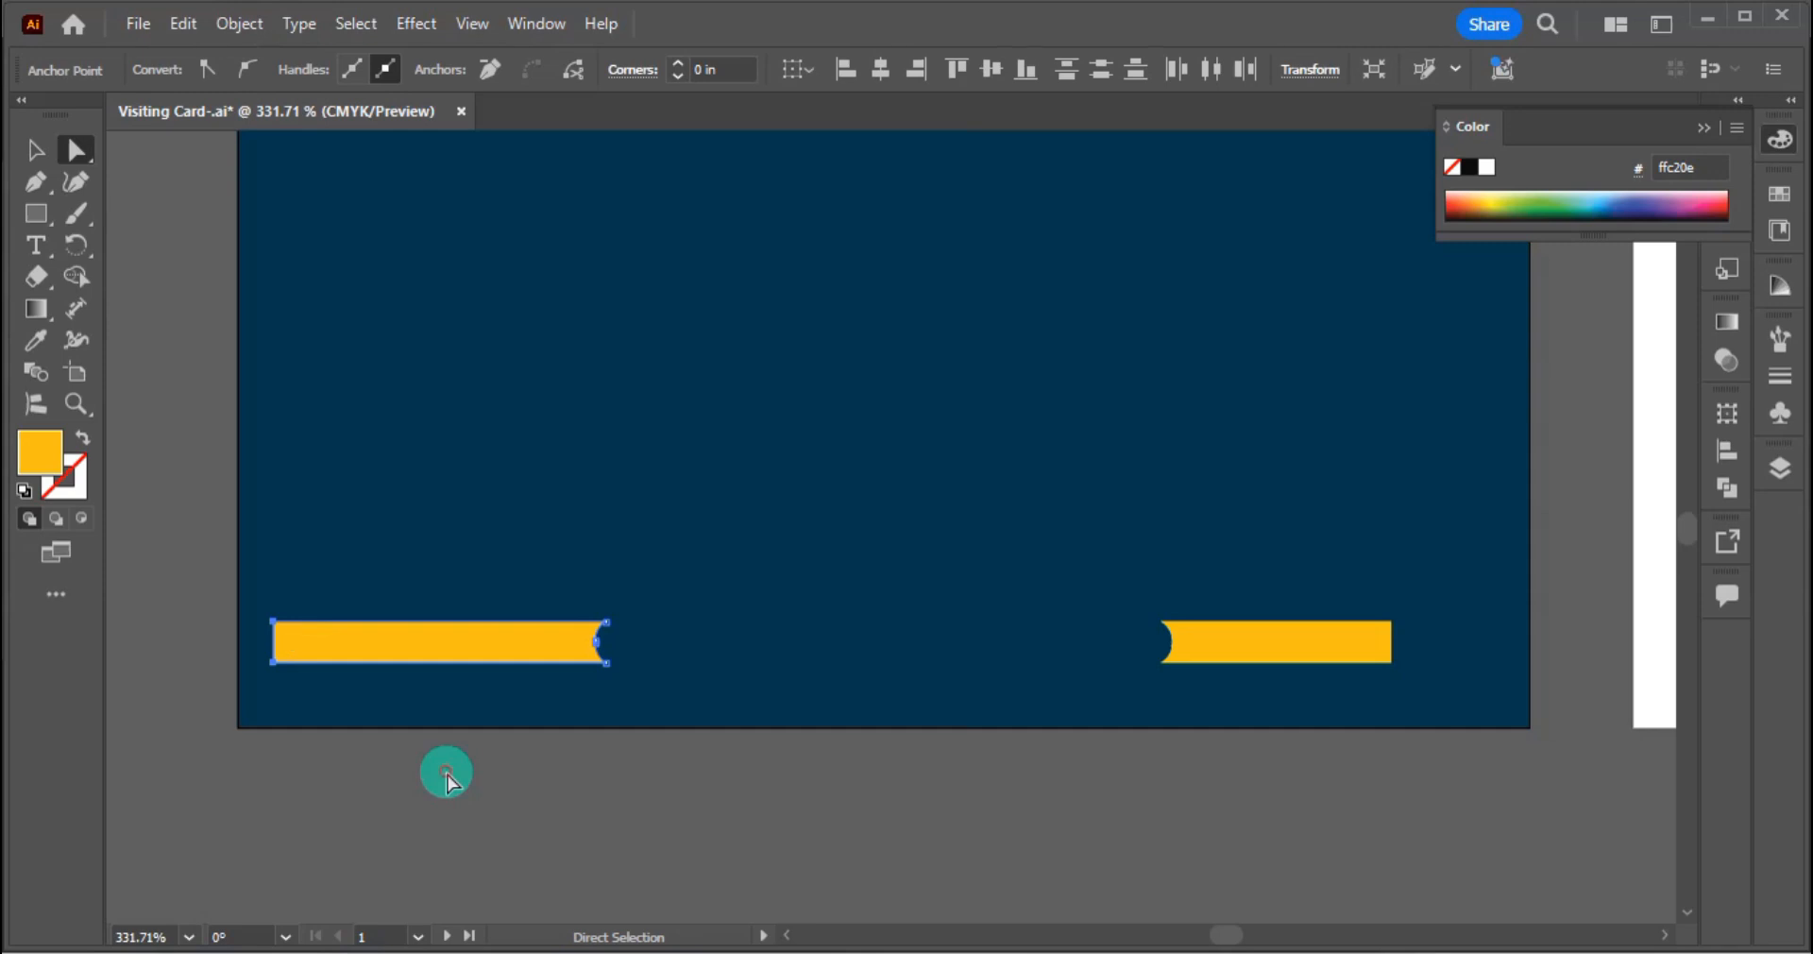
click(447, 774)
Step: Extend the right yellow piece's outer end toward the card's right edge by nudging its end anchor points
drag(1365, 696, 1353, 701)
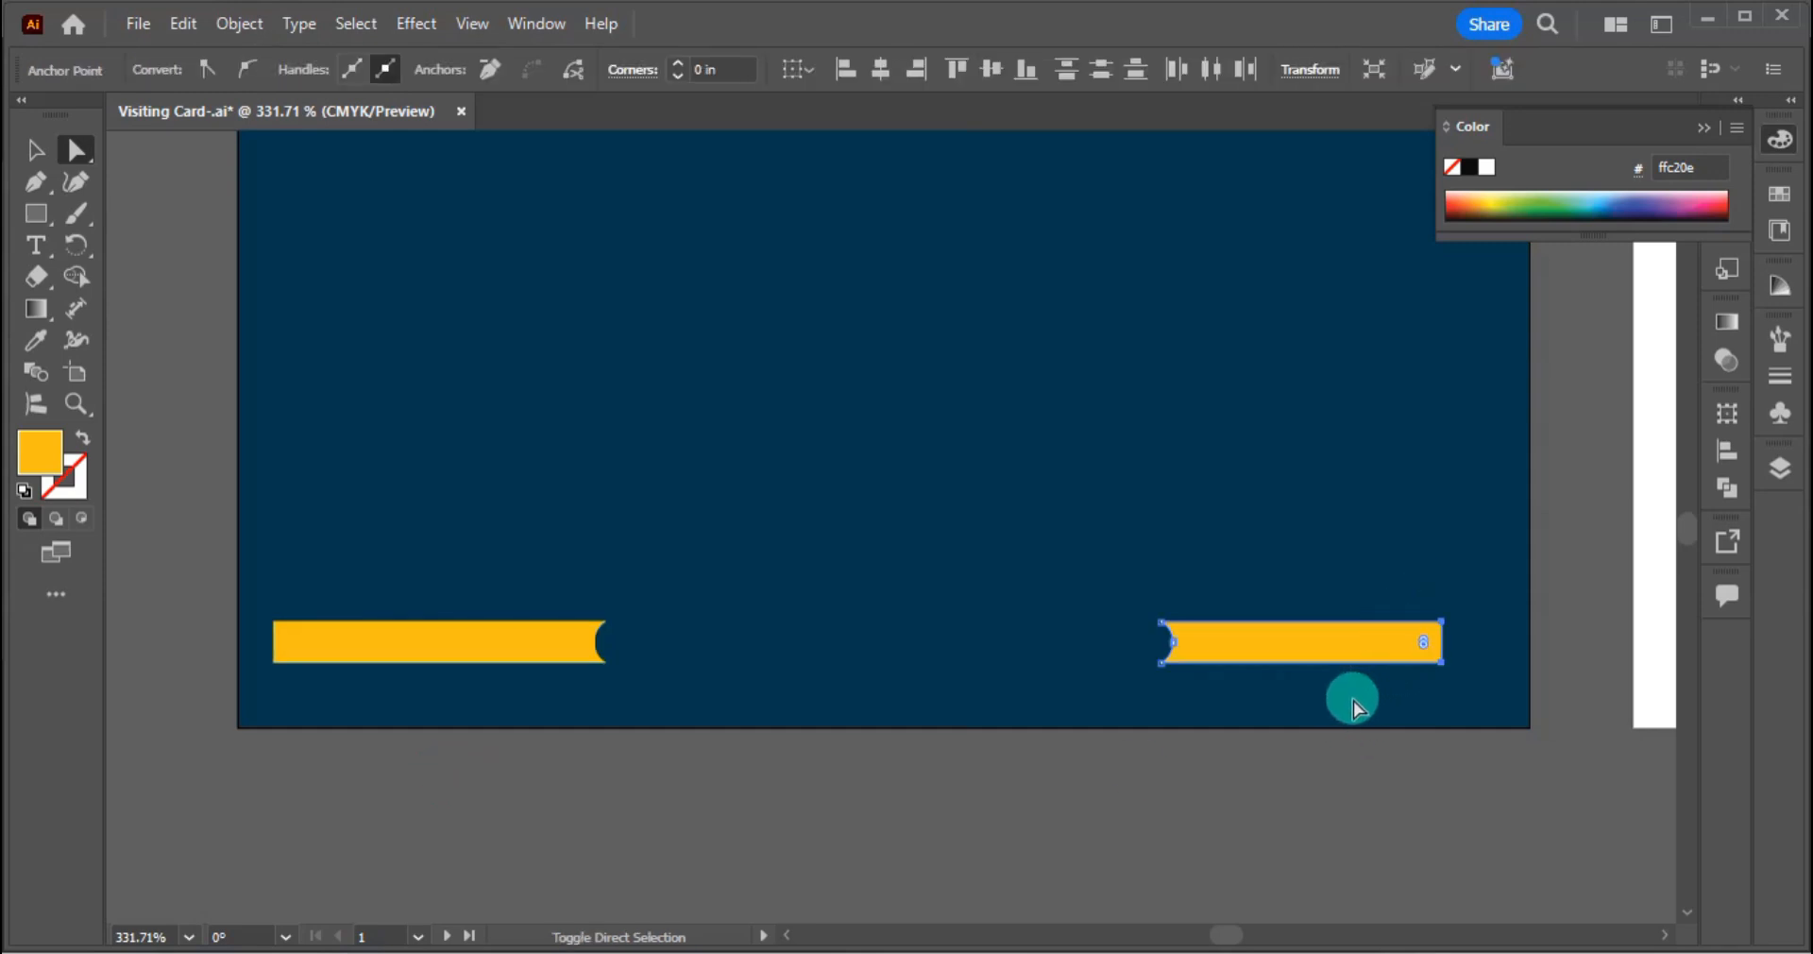
key(shift+Right)
key(v)
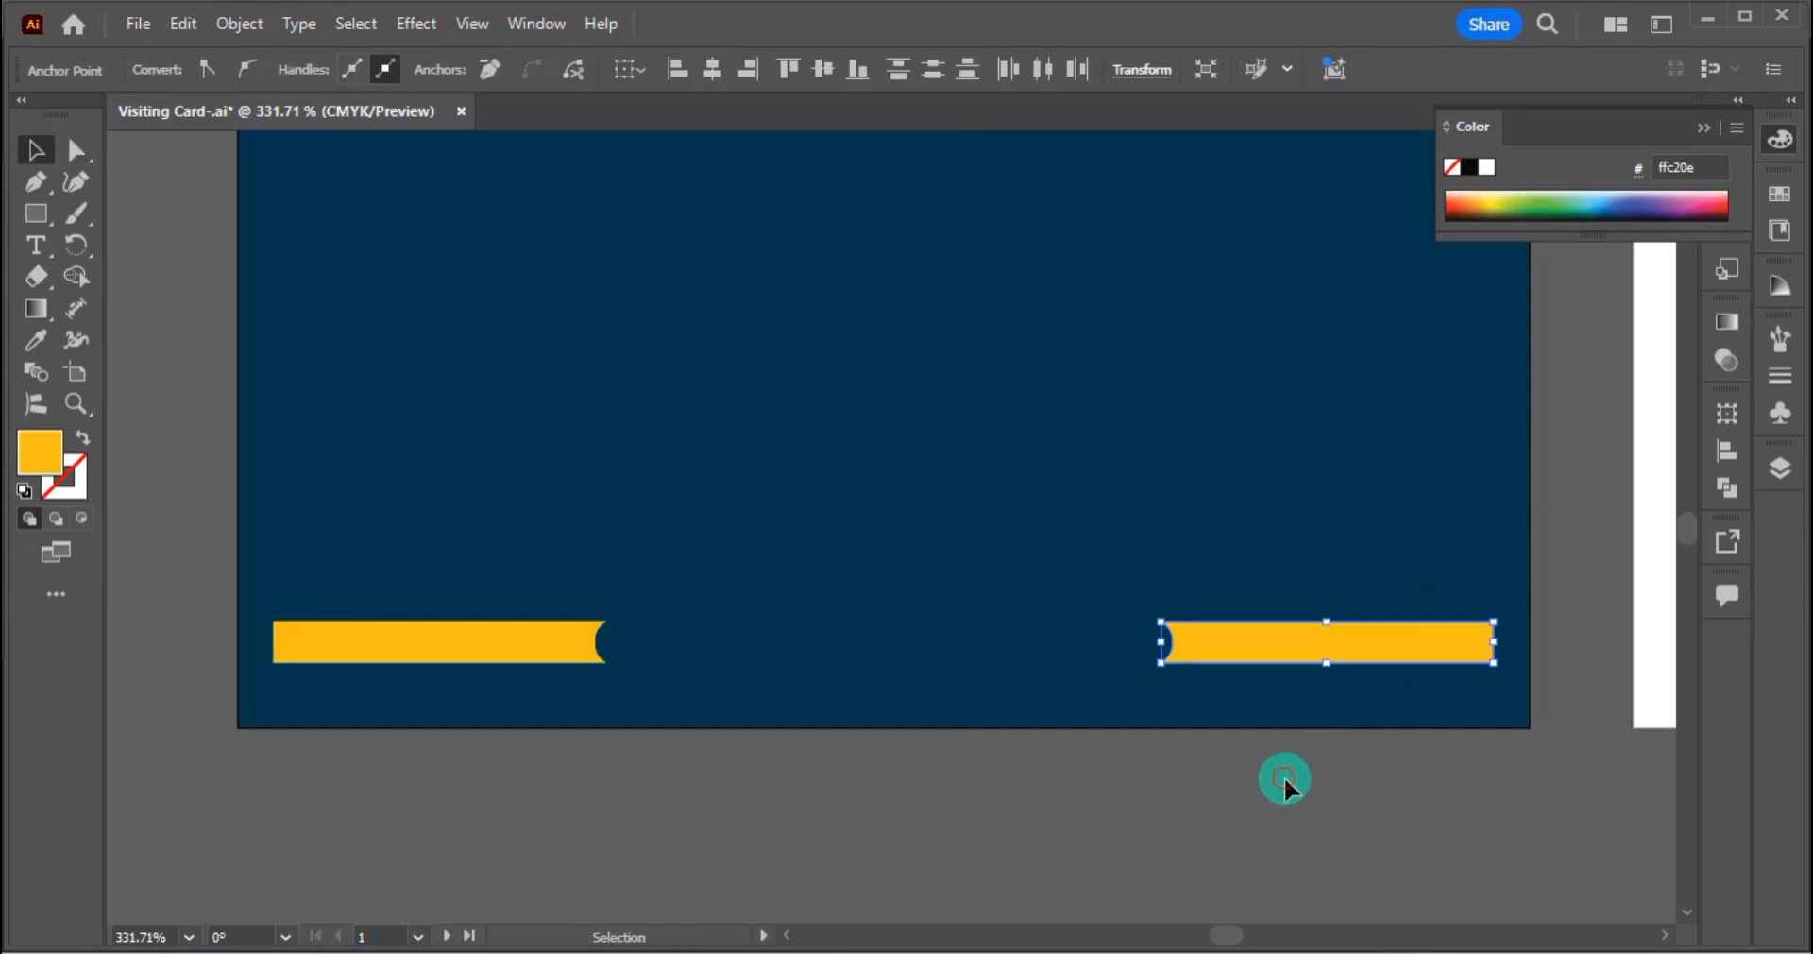
click(1286, 778)
Step: Stretch the strip group at both ends so it reaches the card's left and right edges
click(1266, 651)
drag(1489, 640, 1528, 642)
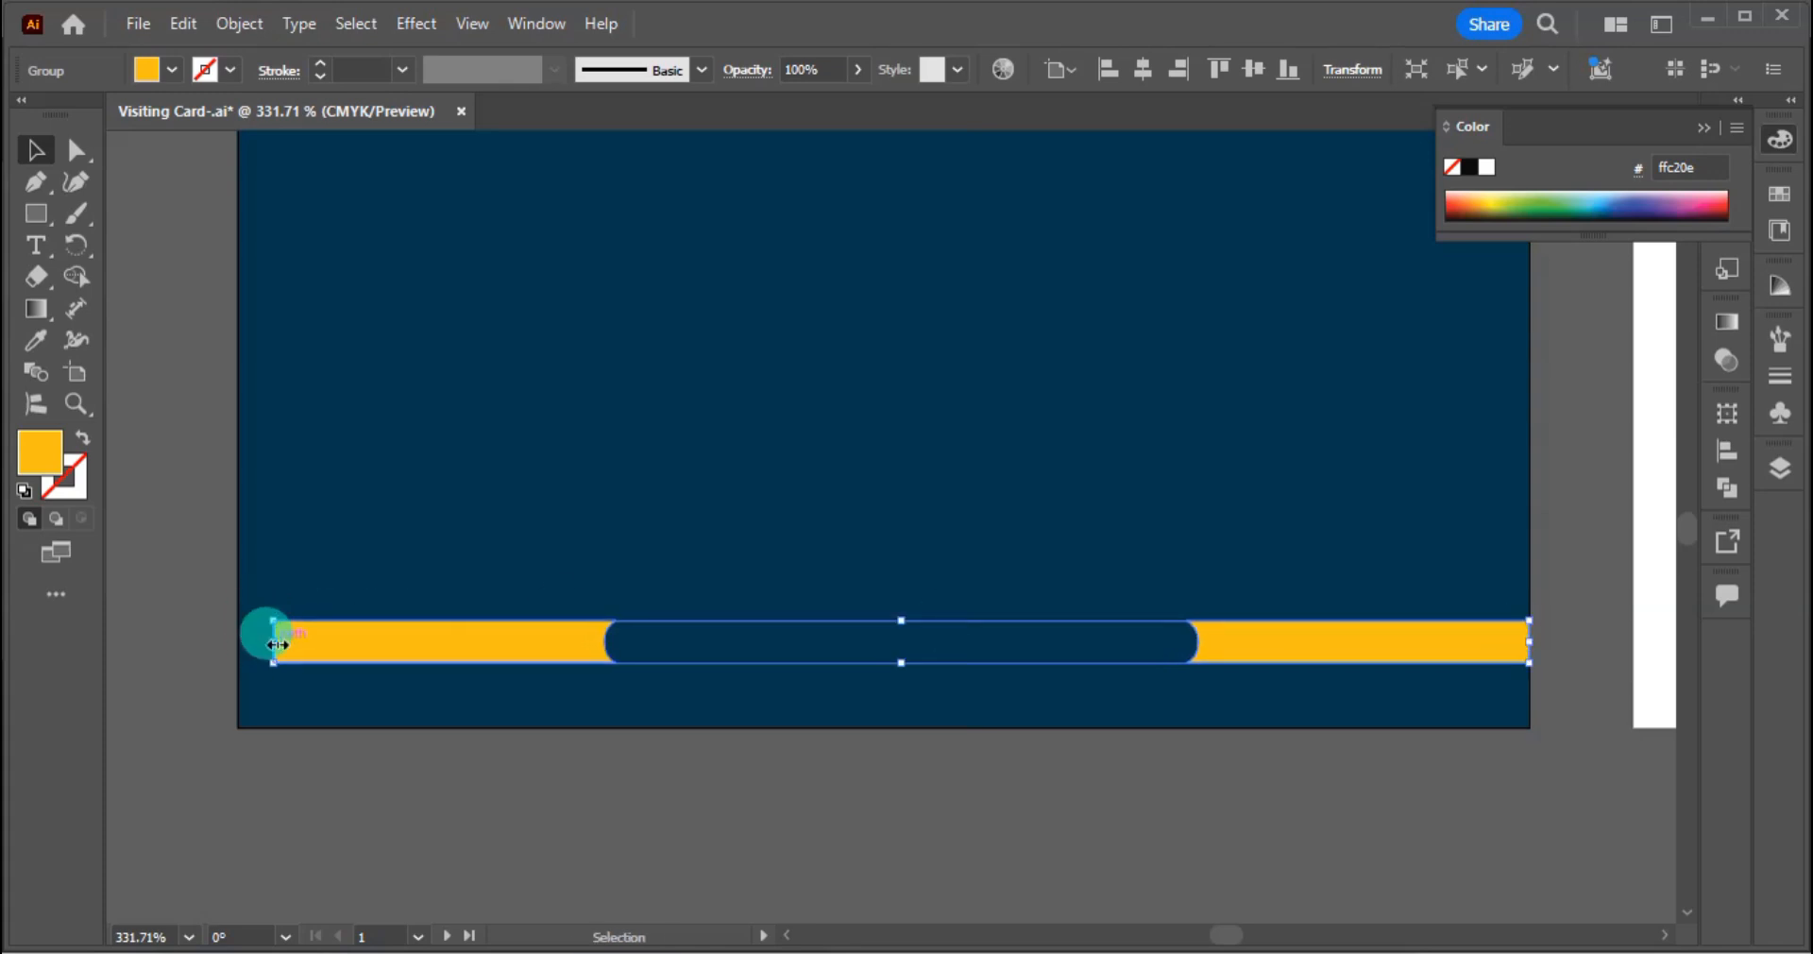
drag(269, 638, 237, 641)
click(466, 810)
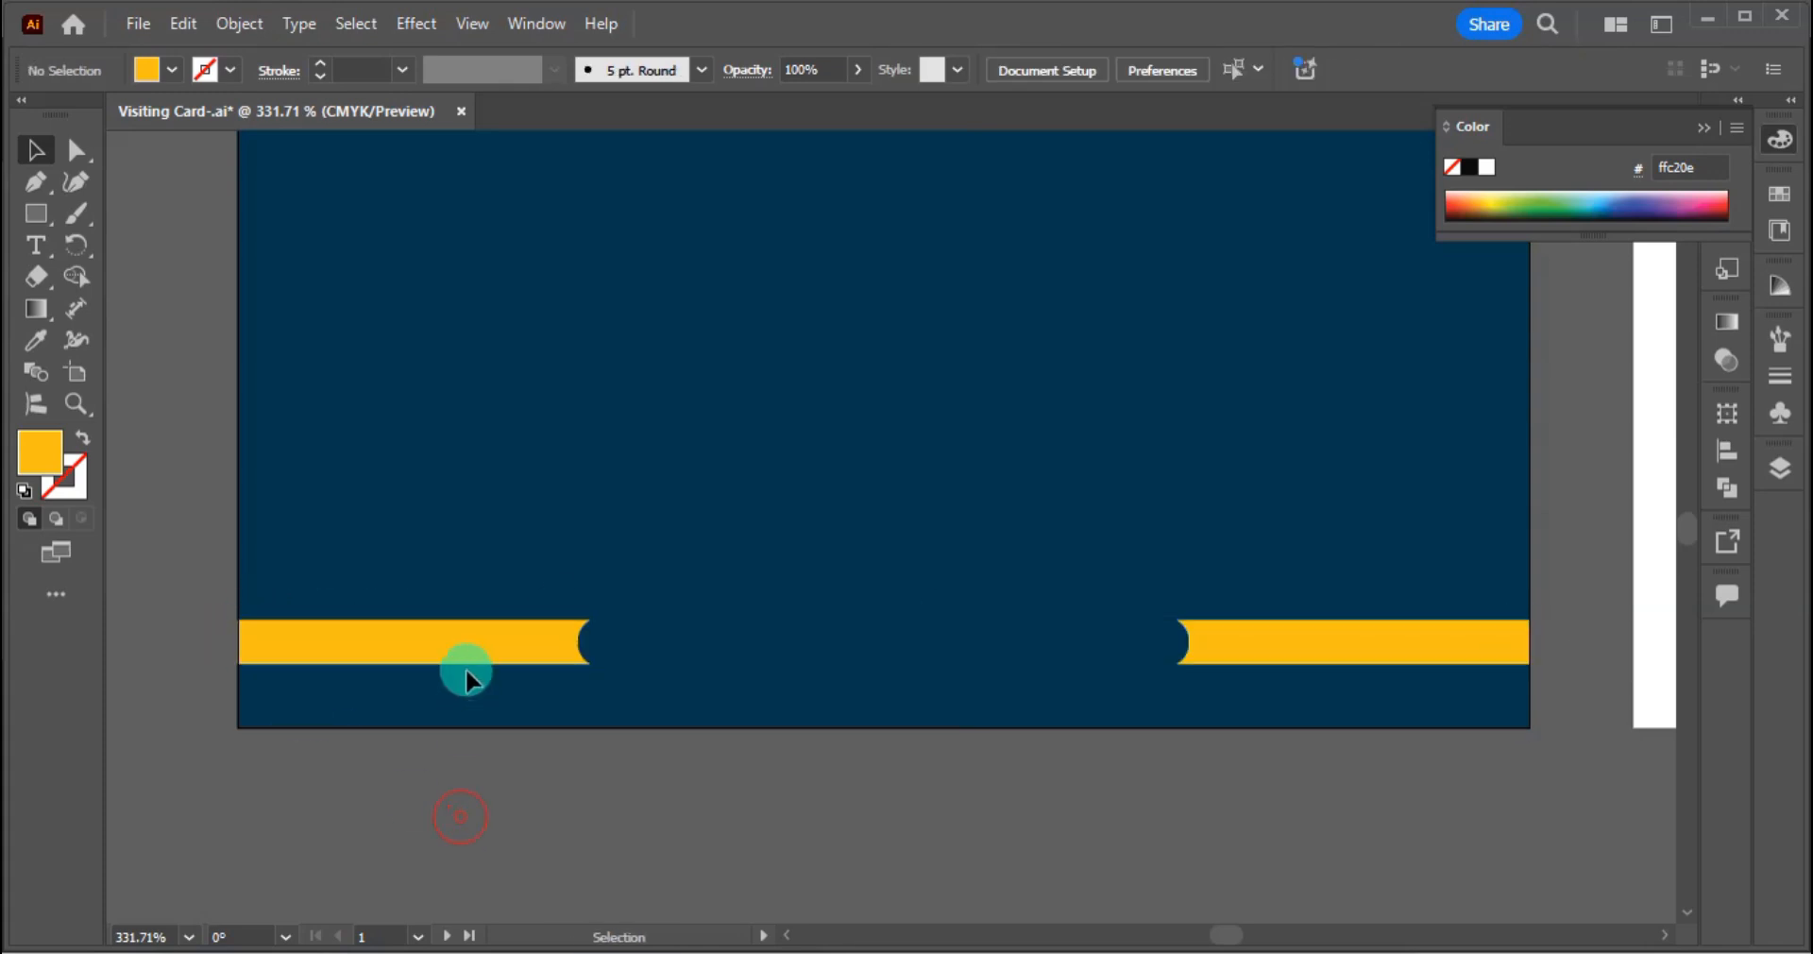
Step: Center the full-width strip group horizontally on the artboard and deselect it
click(470, 649)
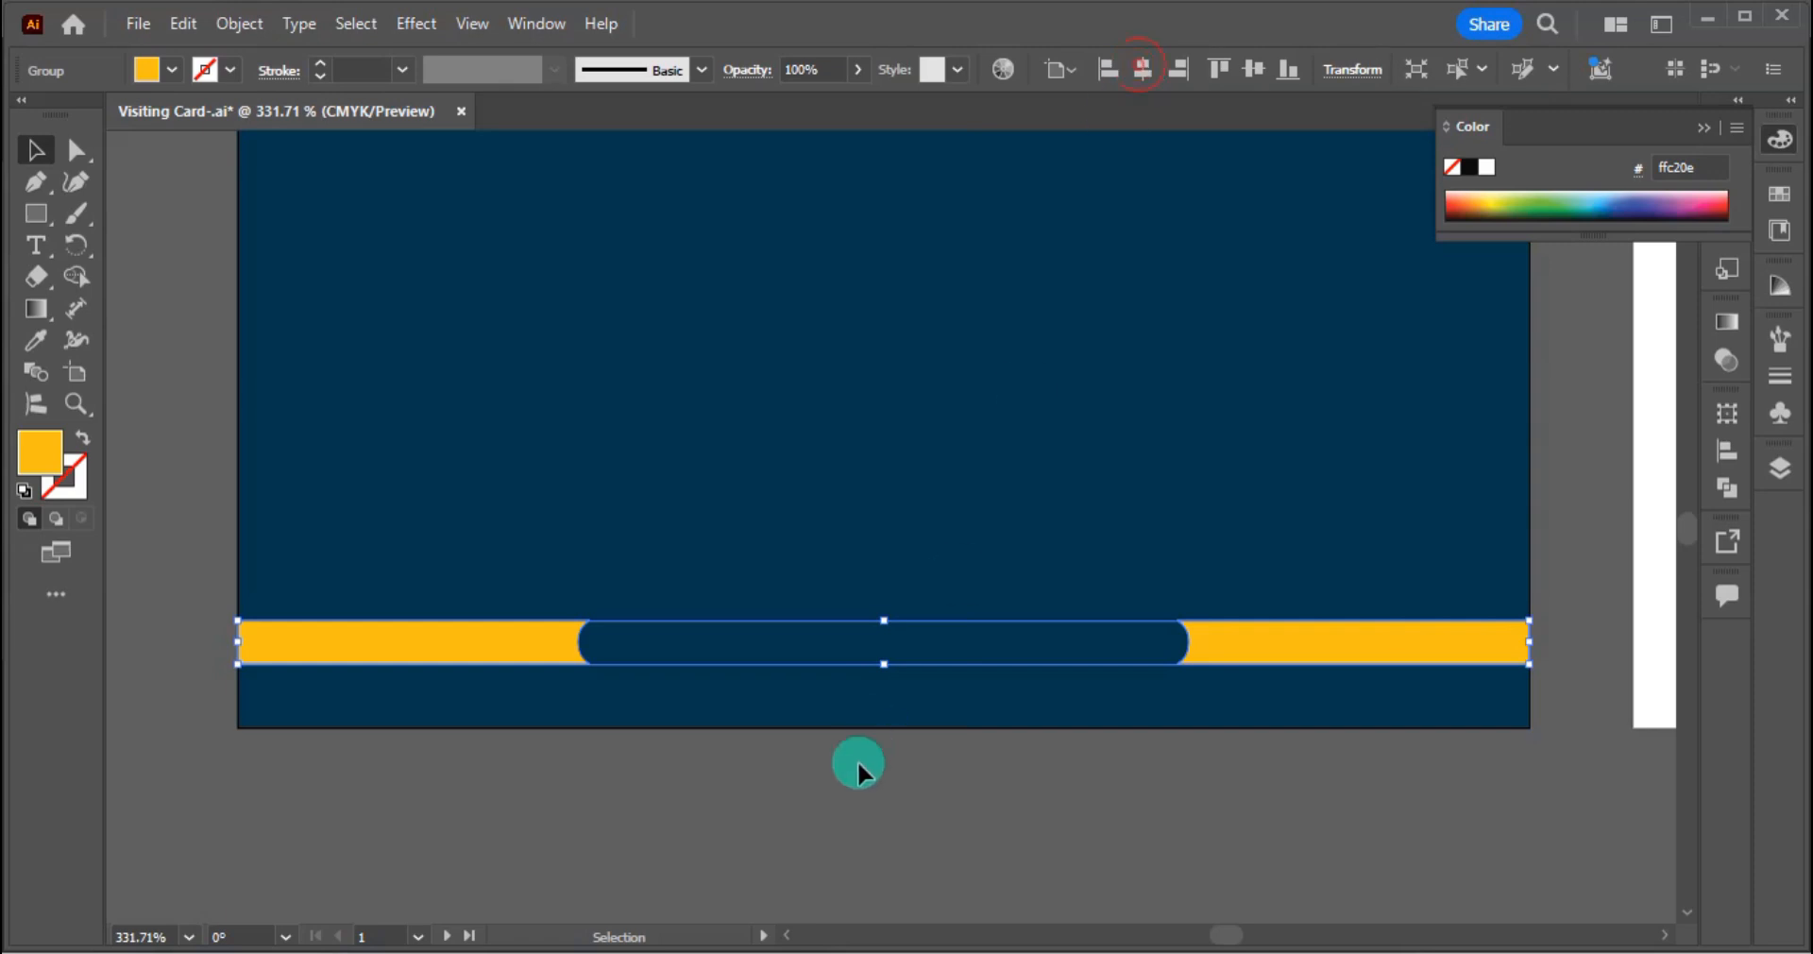
click(825, 812)
key(ctrl+0)
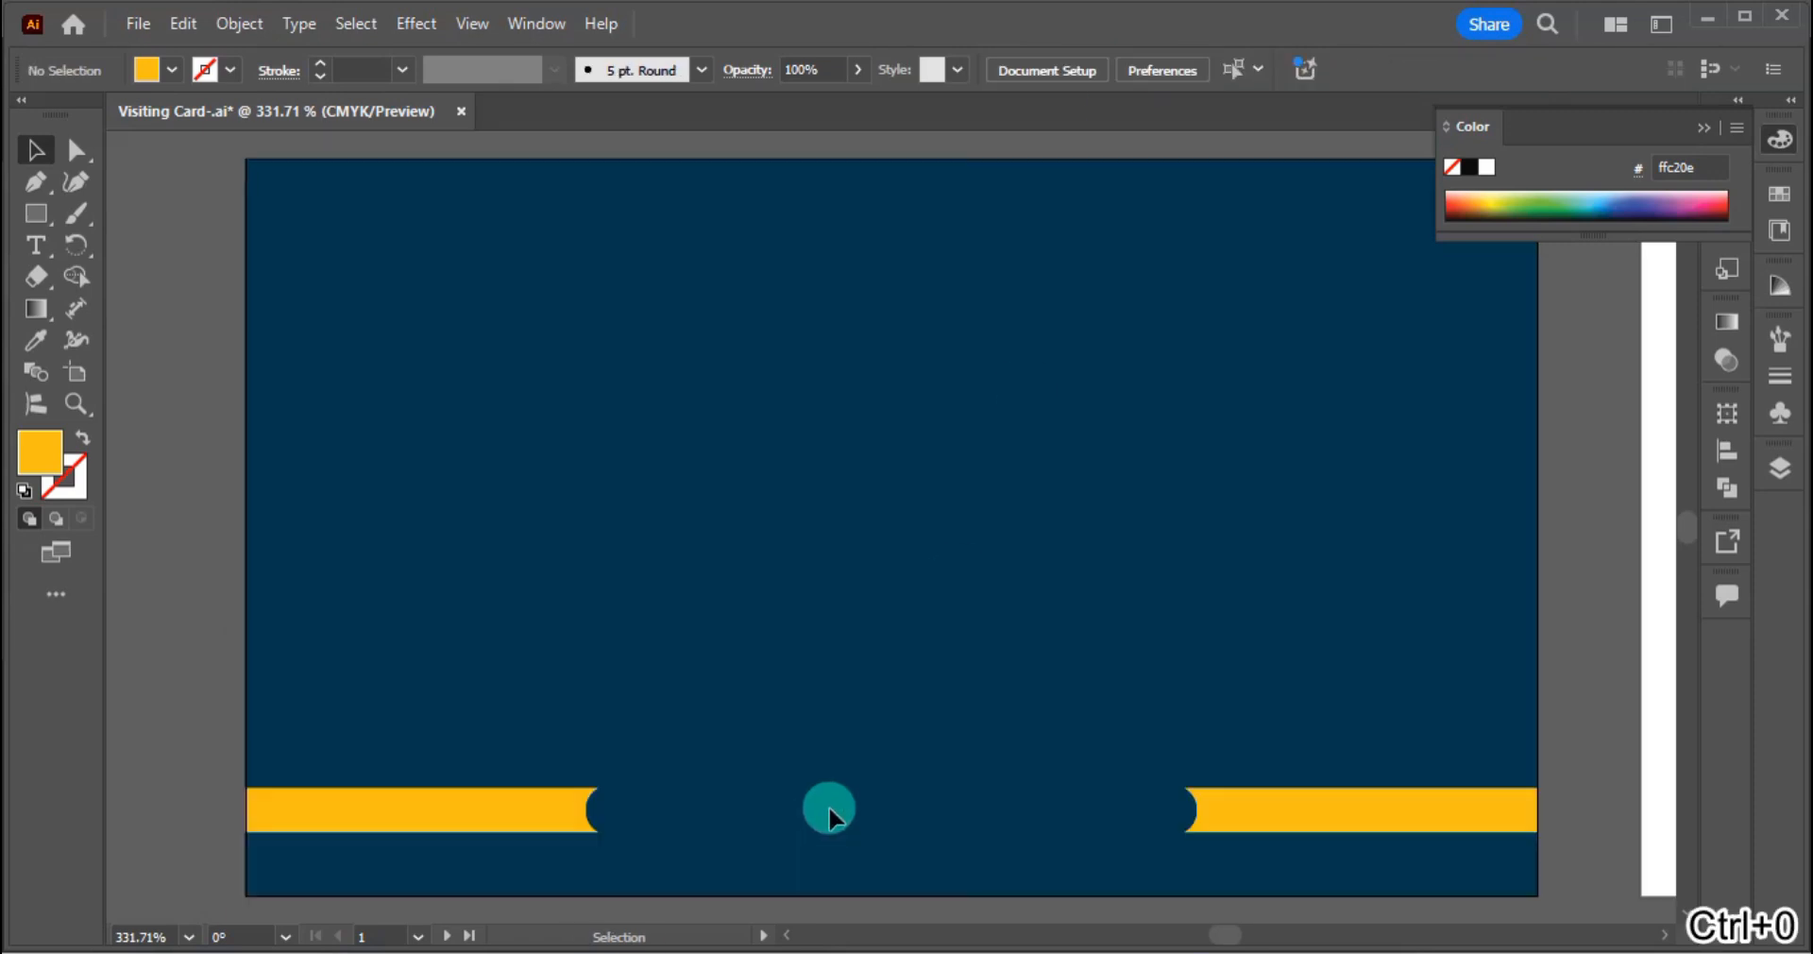
key(ctrl+minus)
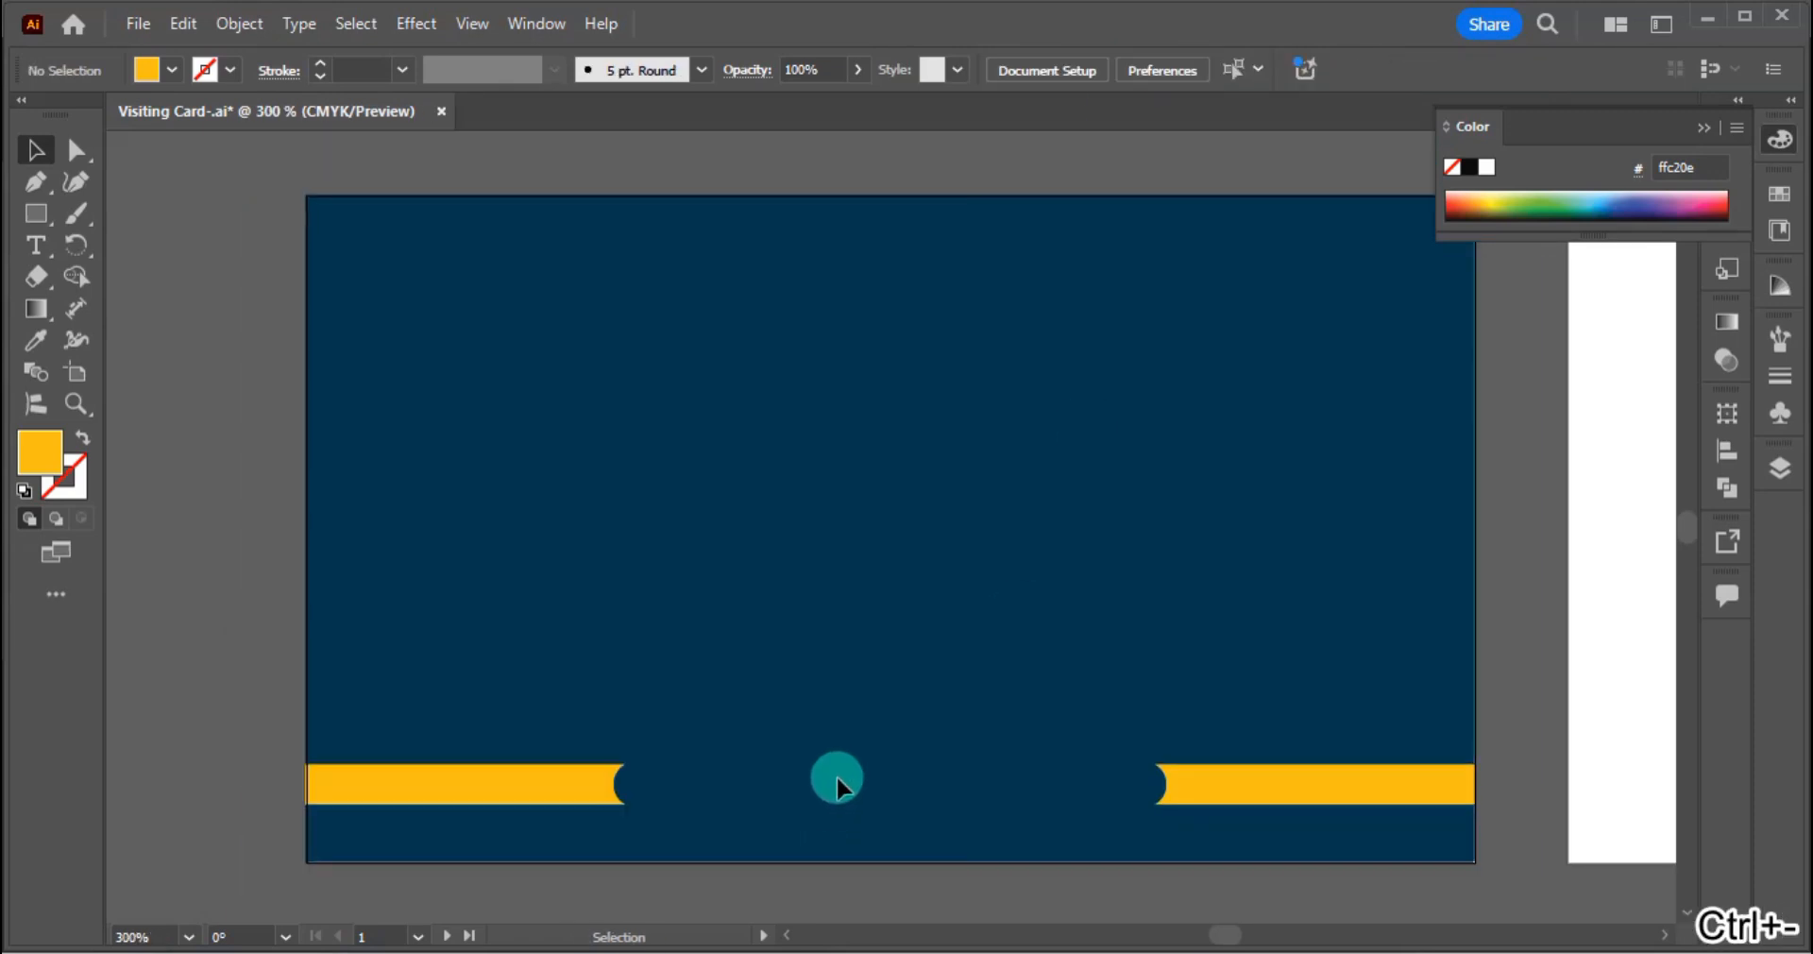
Step: Nudge the yellow strip group up slightly on the first side of the card and deselect it
scroll(837, 777, down, 2)
click(1160, 706)
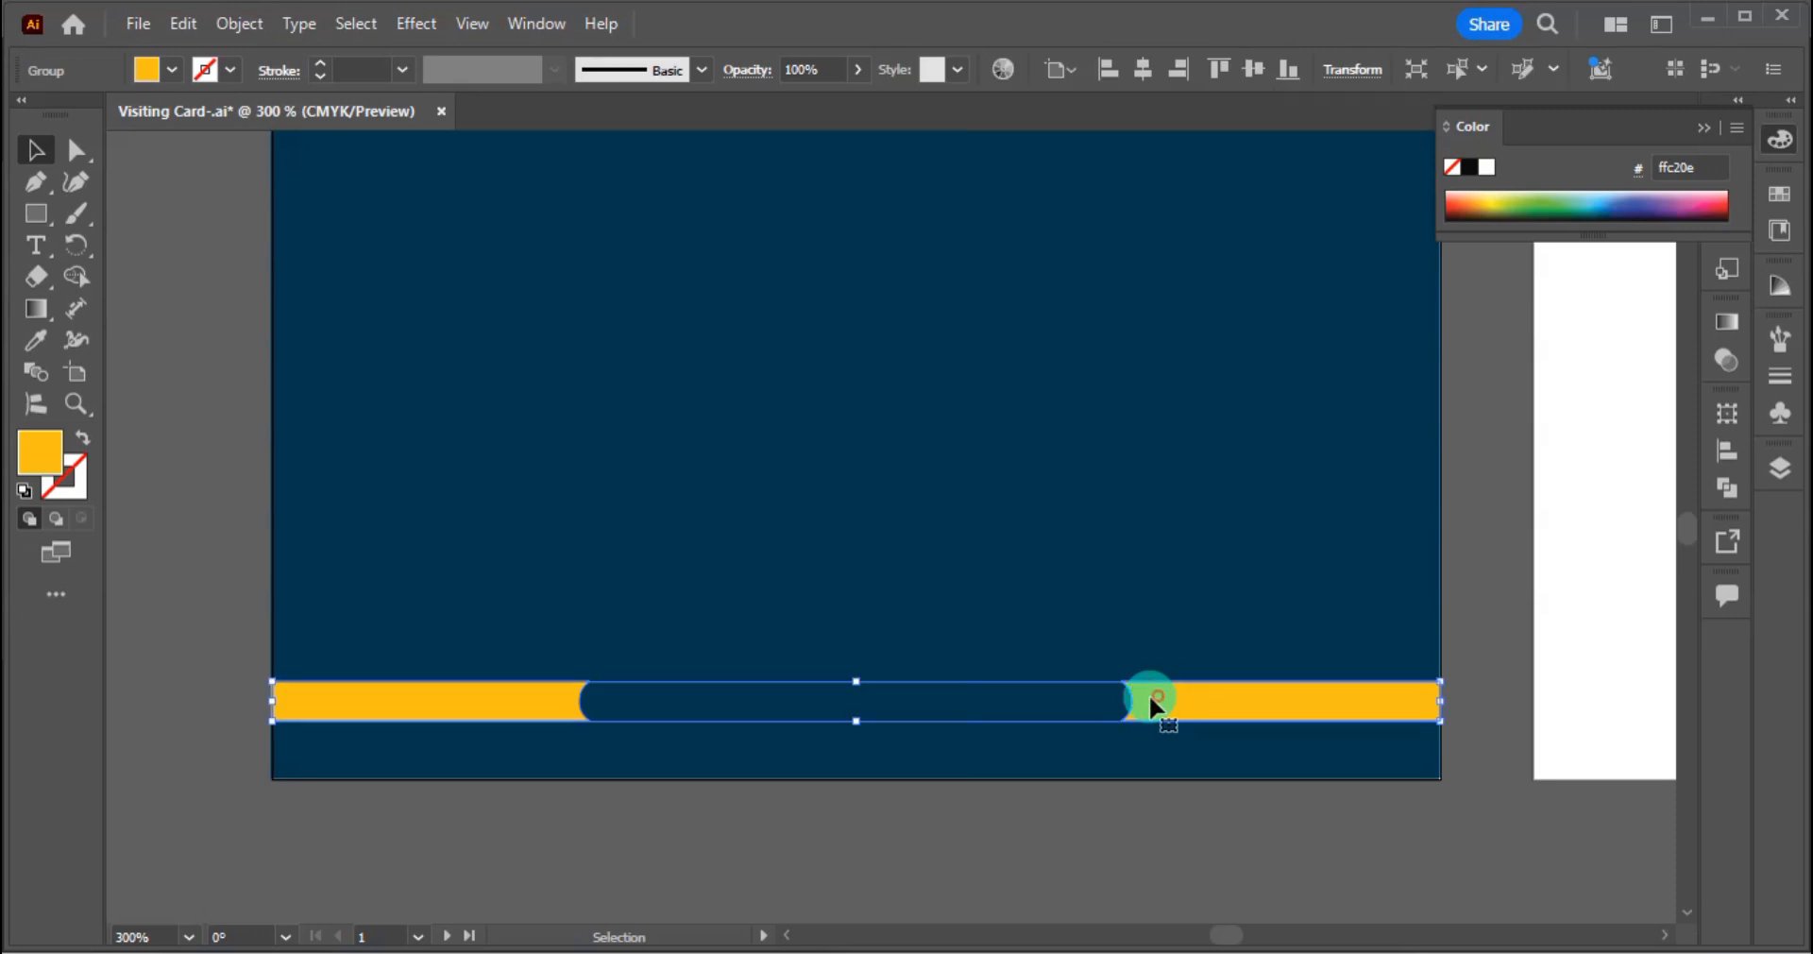
key(Up)
key(ctrl+minus)
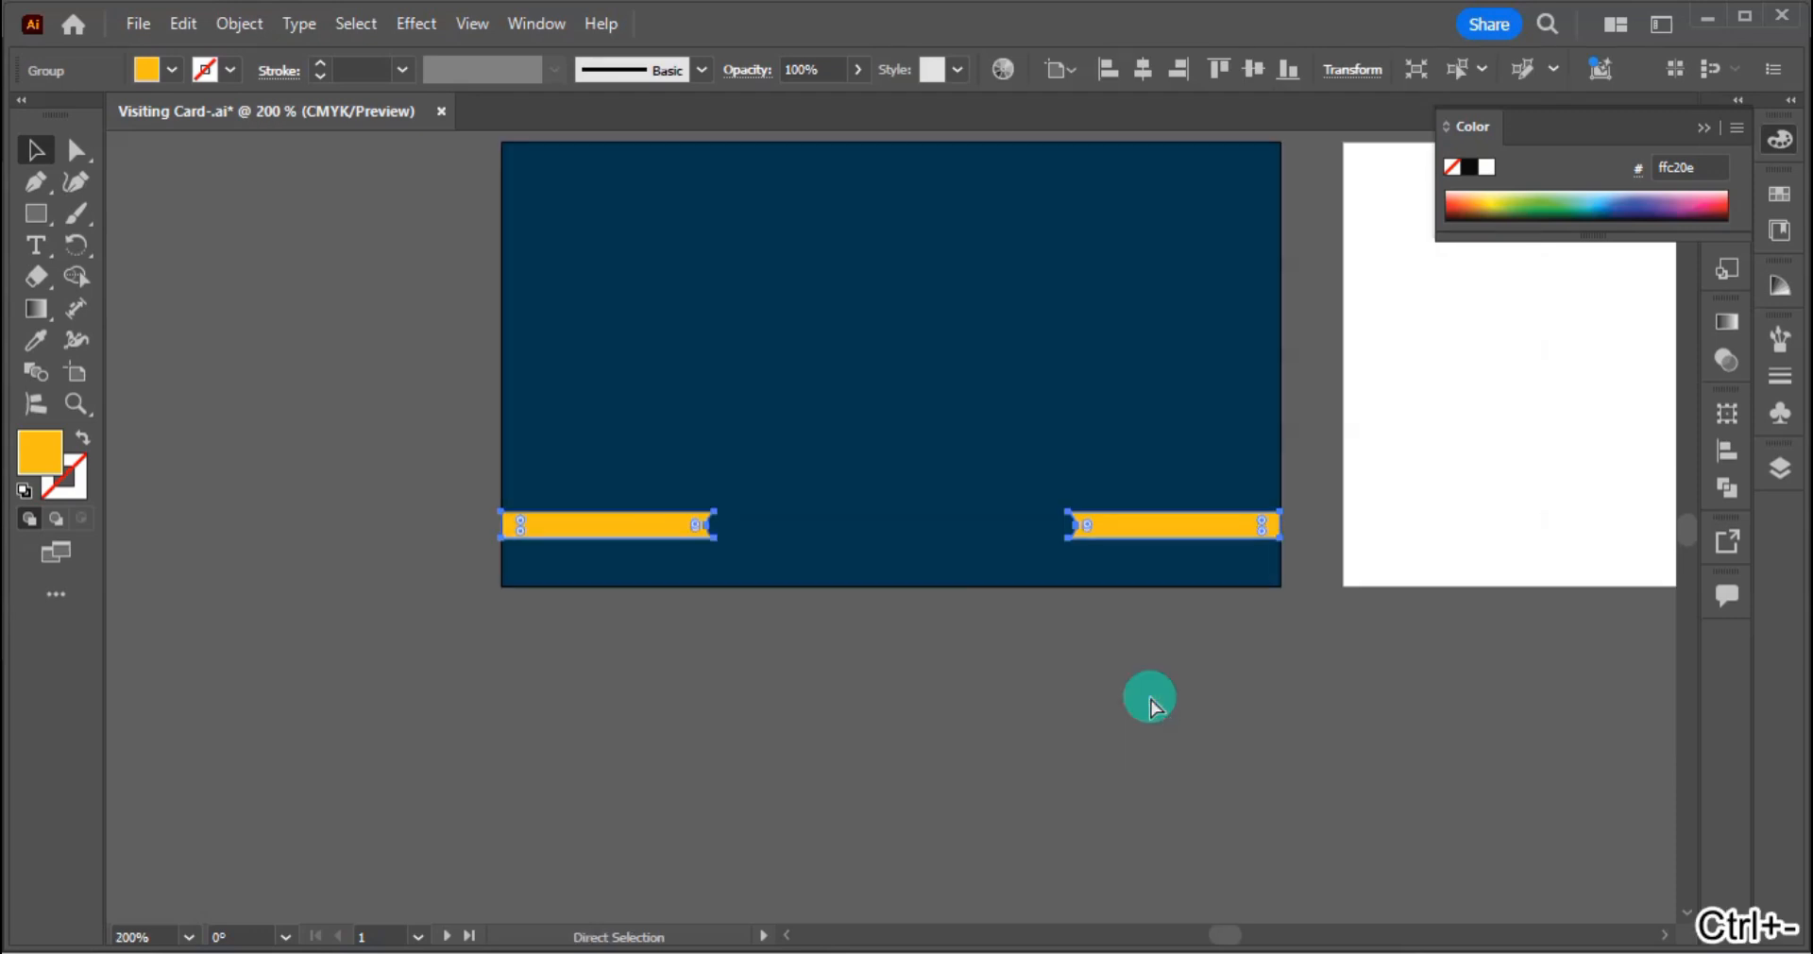
click(1146, 691)
drag(1183, 680, 949, 765)
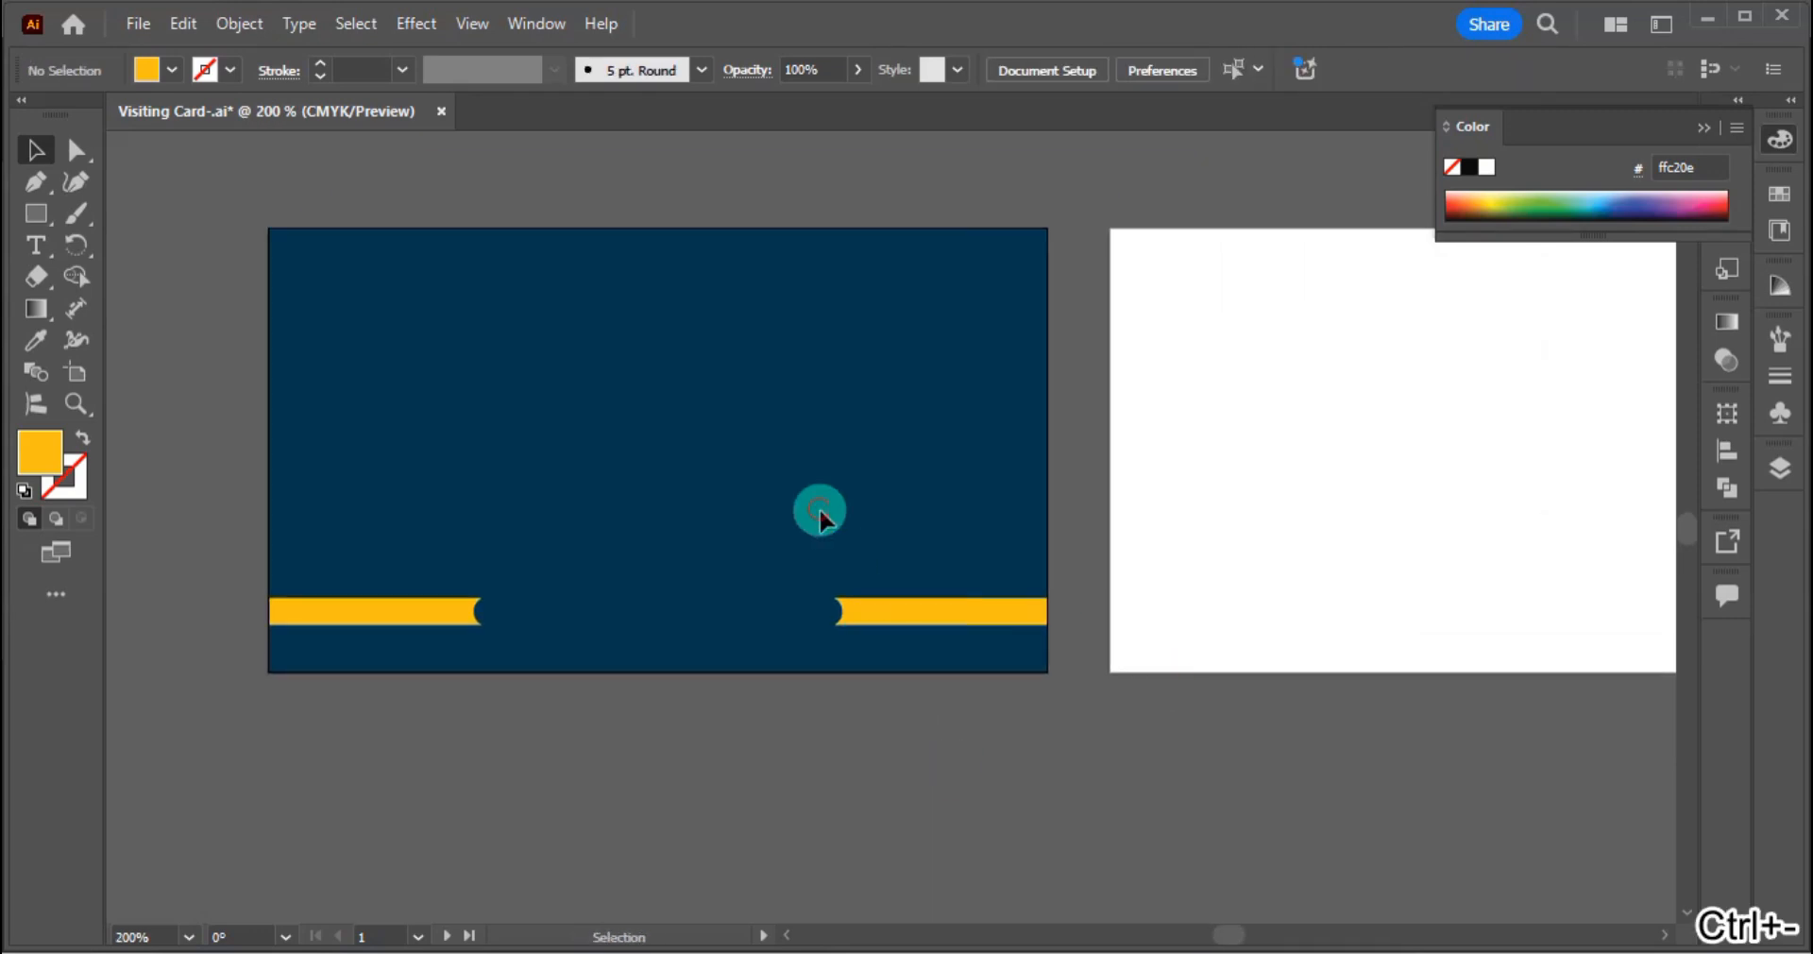
Step: Unlock all objects and copy the dark blue background rectangle onto the second artboard, centered to cover it
key(ctrl+alt+2)
click(833, 794)
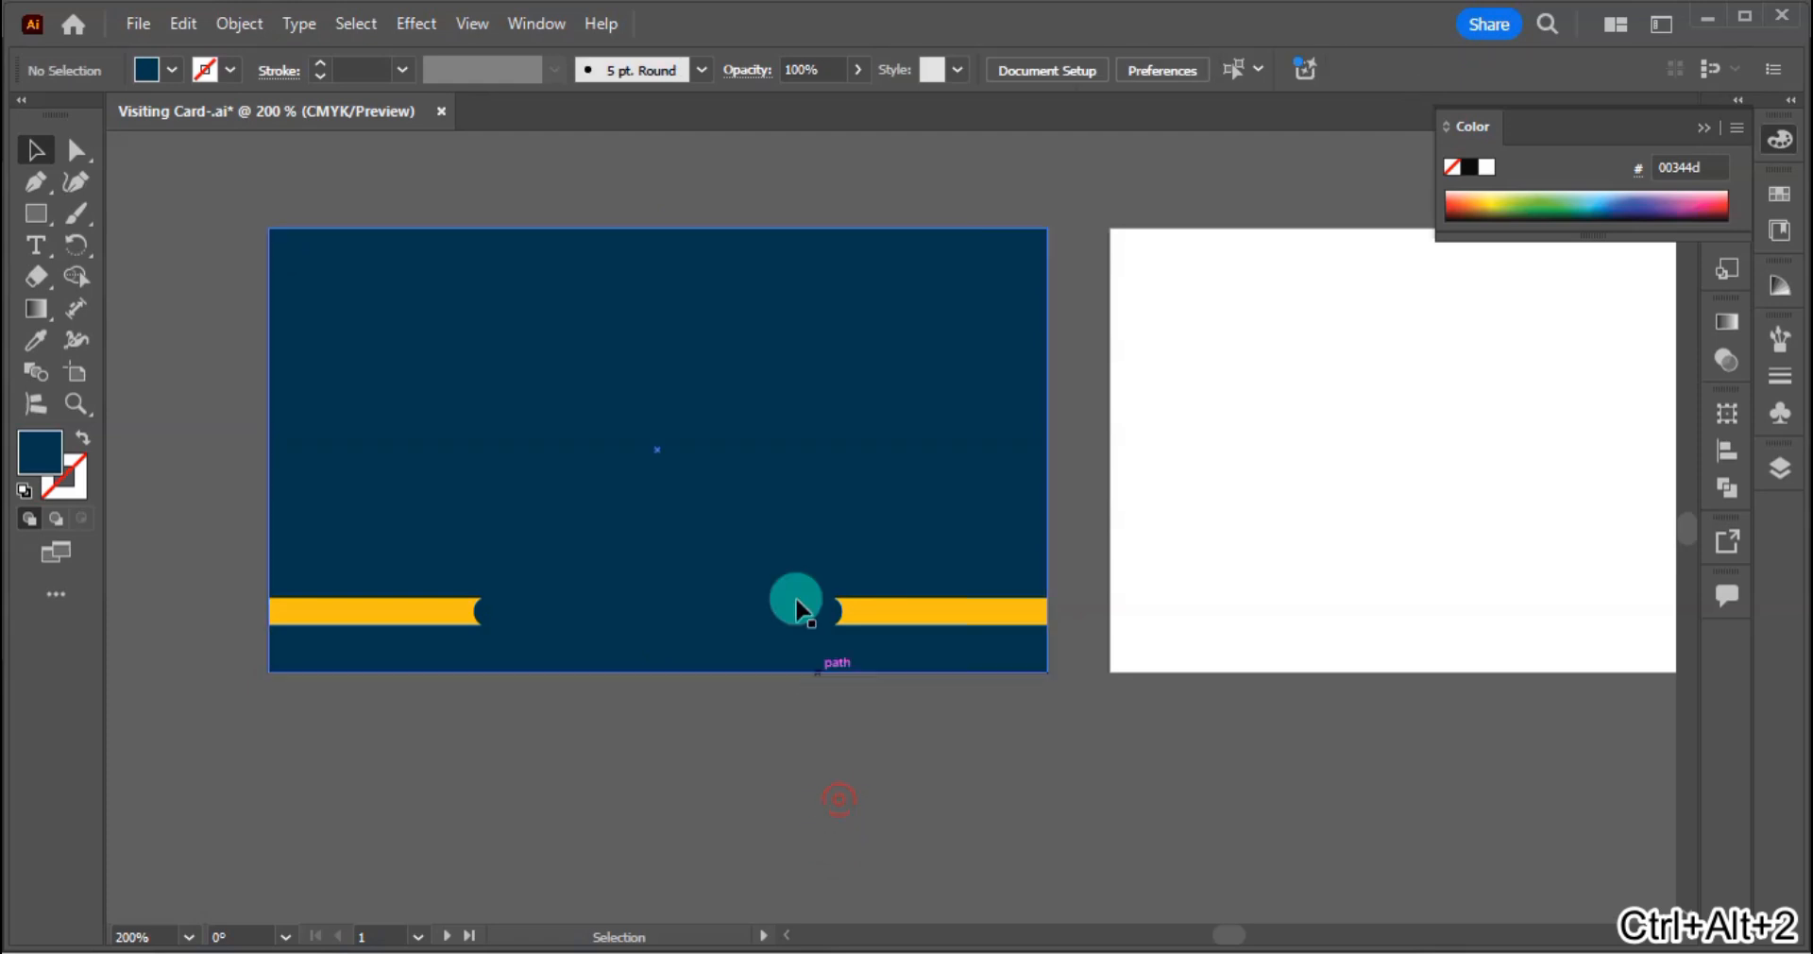
click(777, 536)
key(ctrl+c)
click(1380, 616)
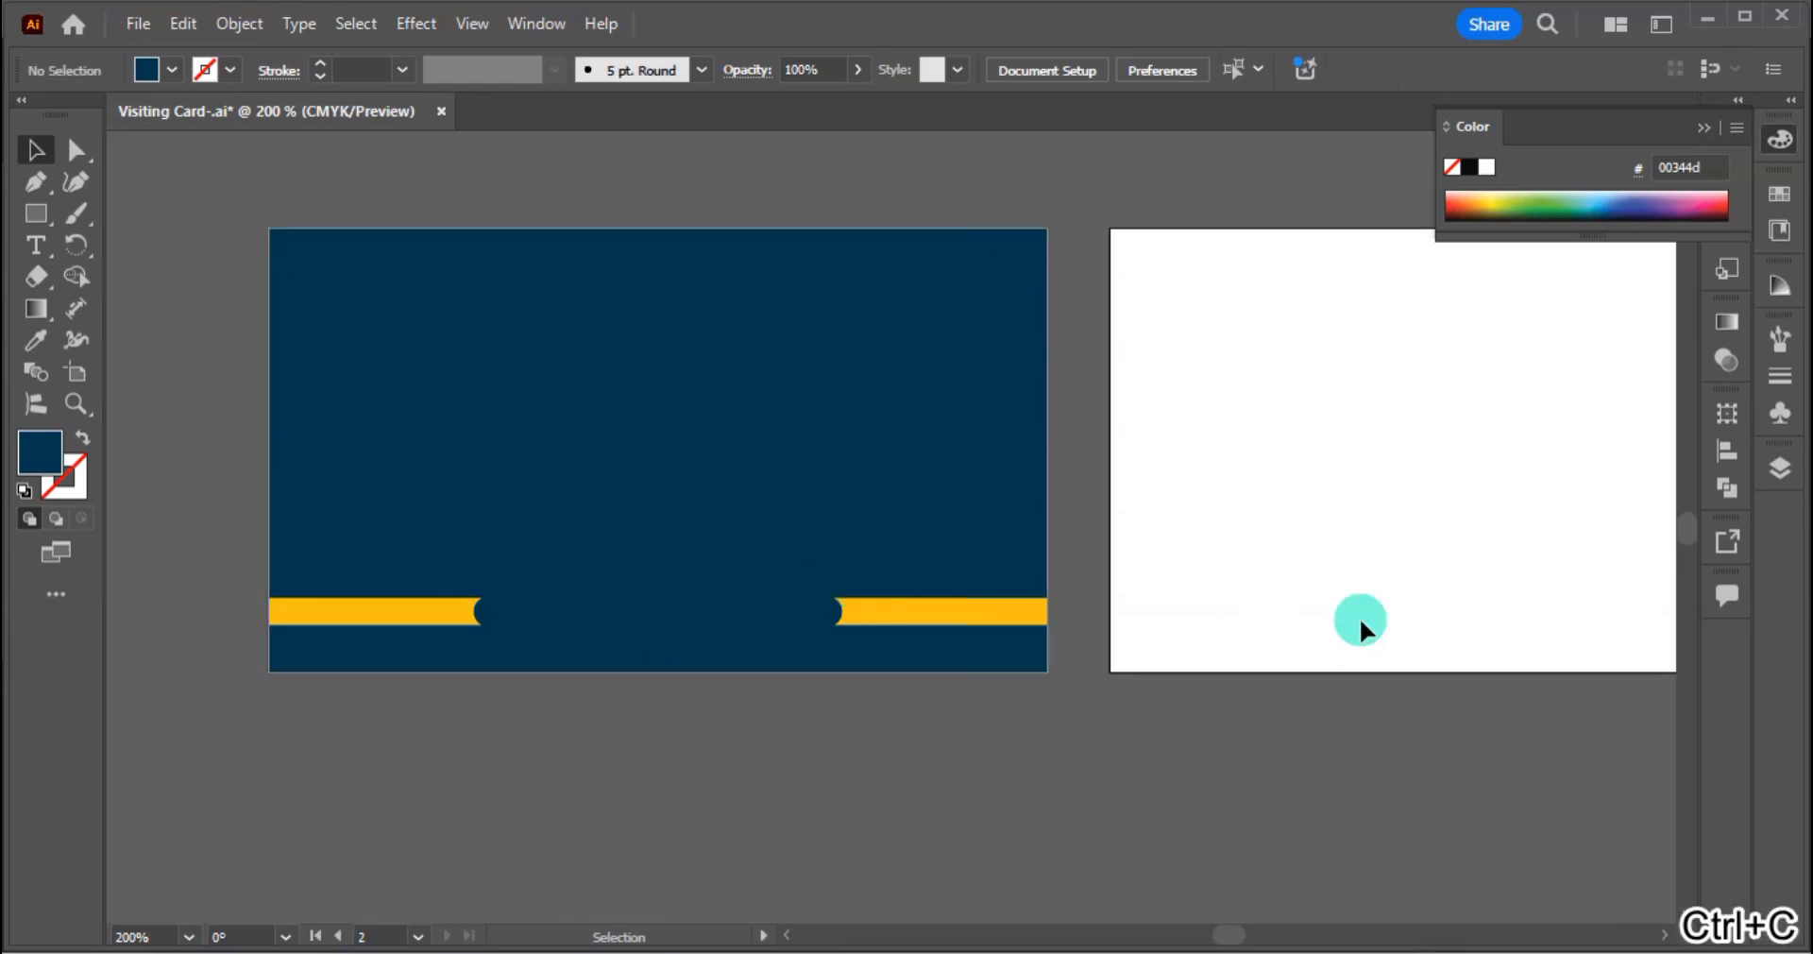
key(ctrl+0)
key(ctrl+v)
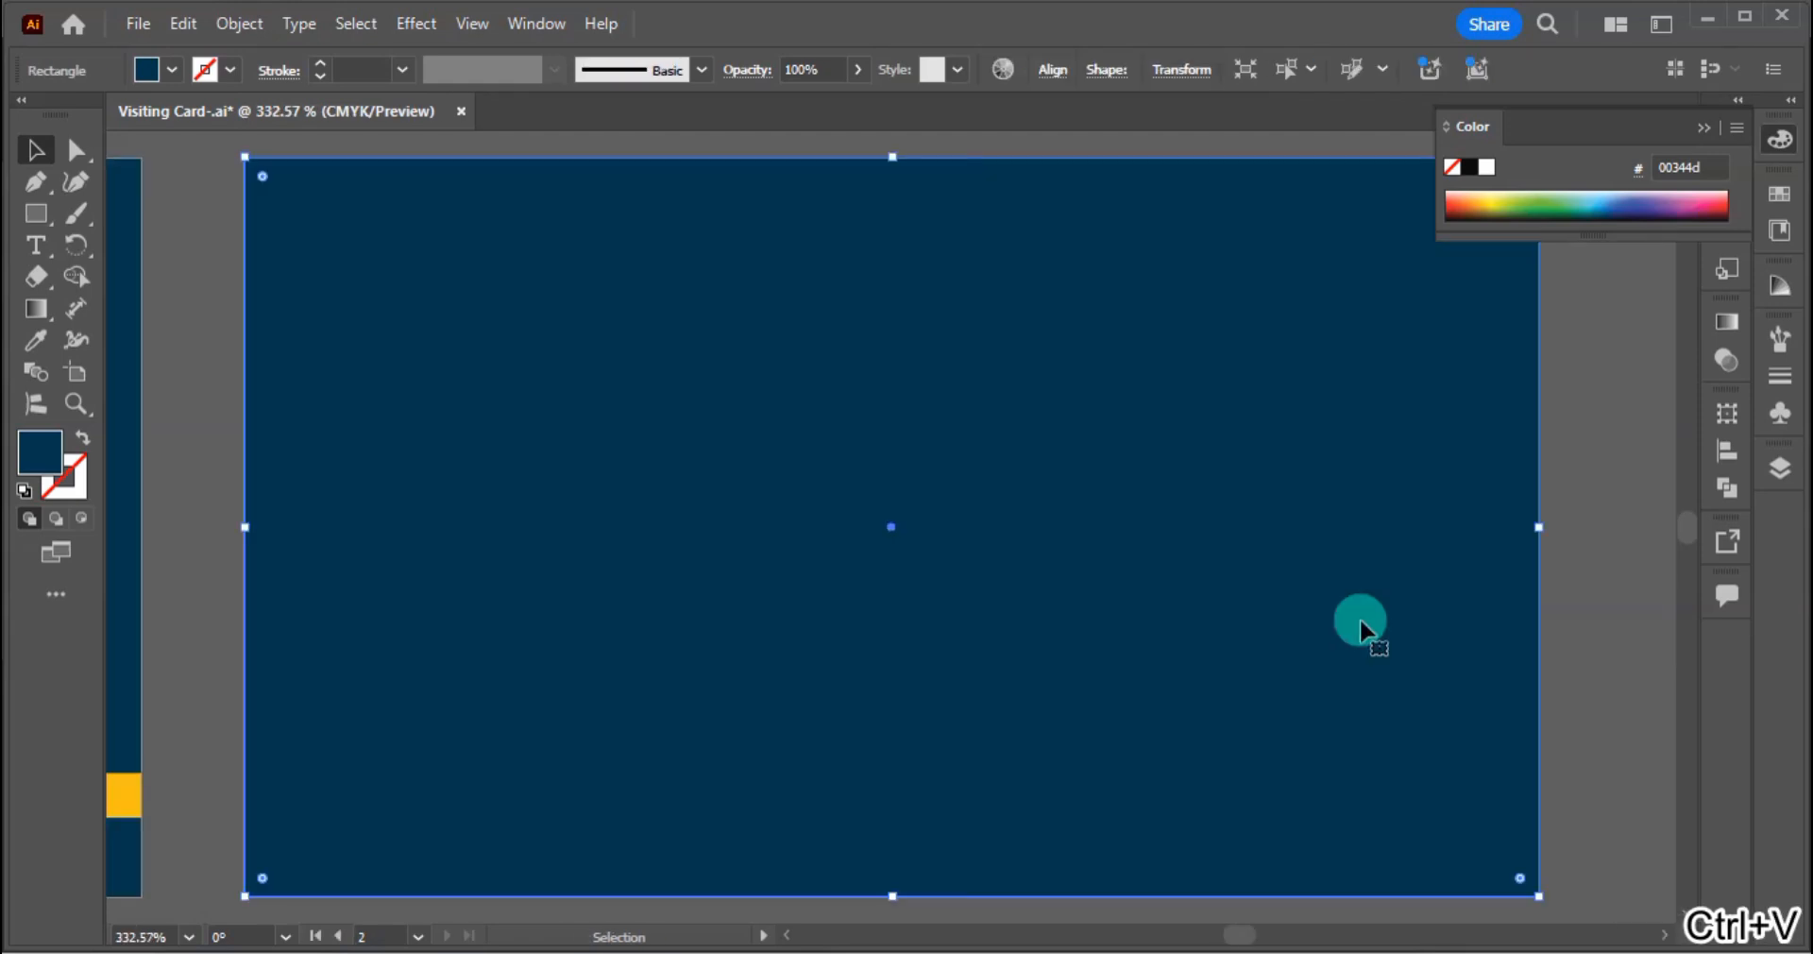
click(1562, 595)
Step: Copy the yellow strip group from the first side and paste it across the middle of the second card side
scroll(1247, 533, left, 5)
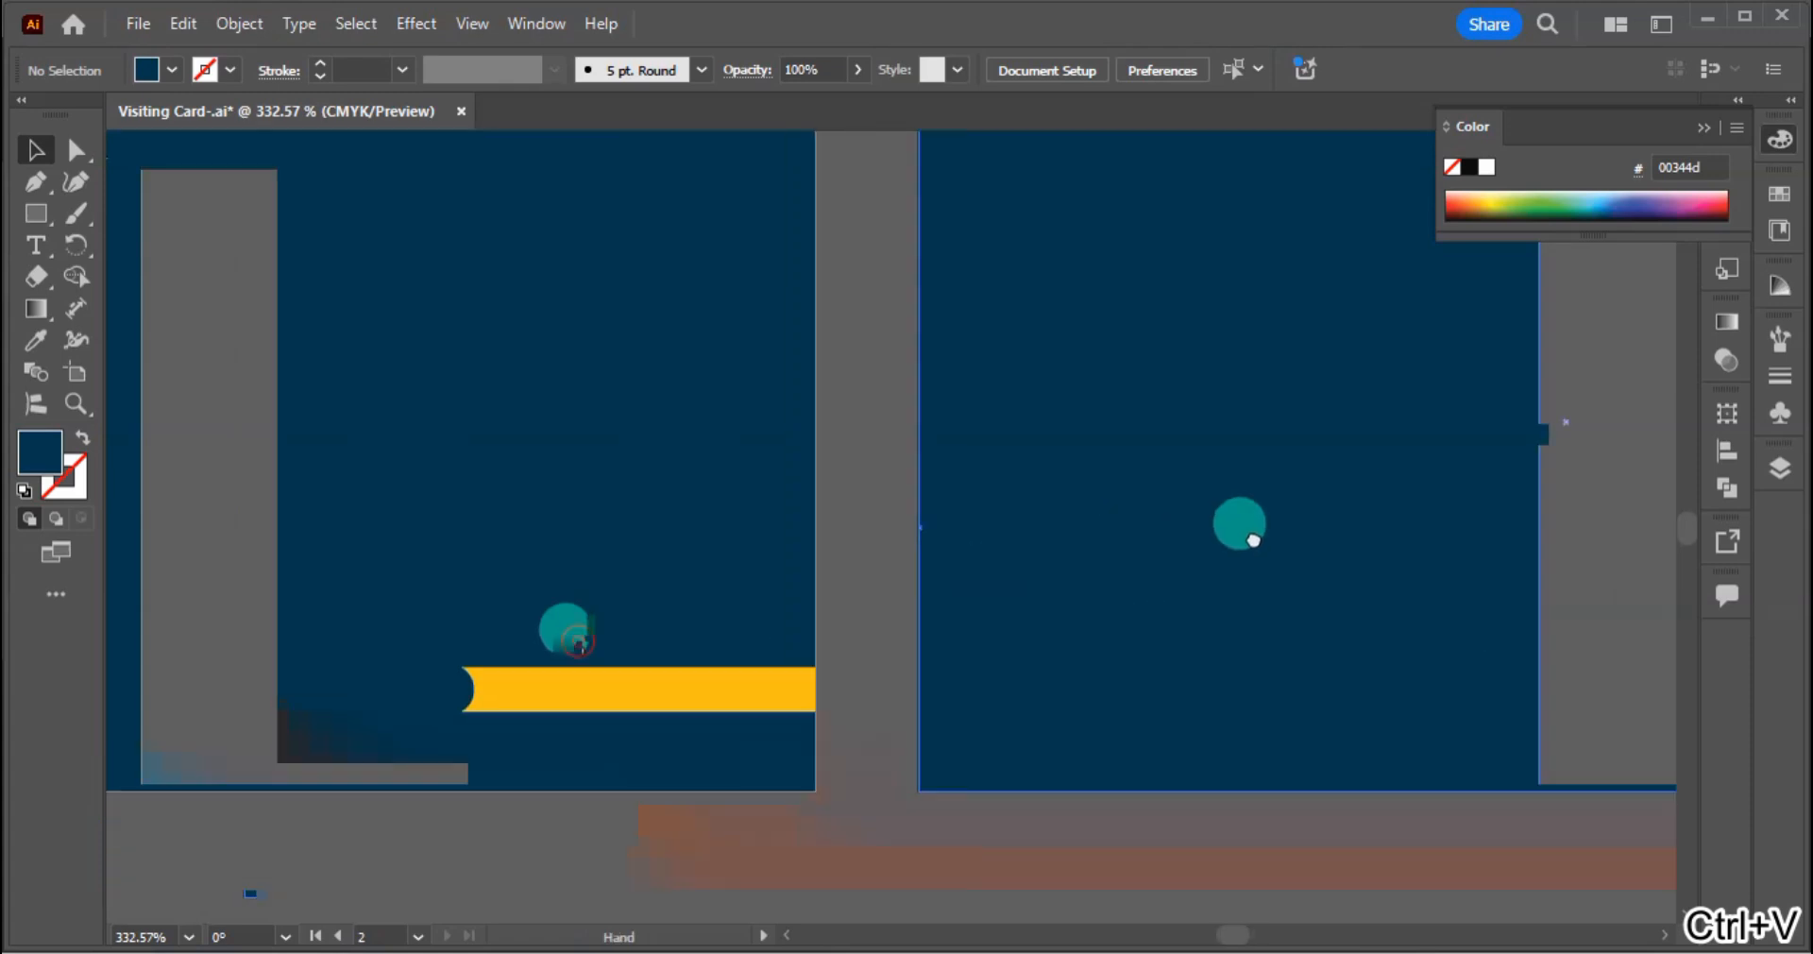
click(656, 703)
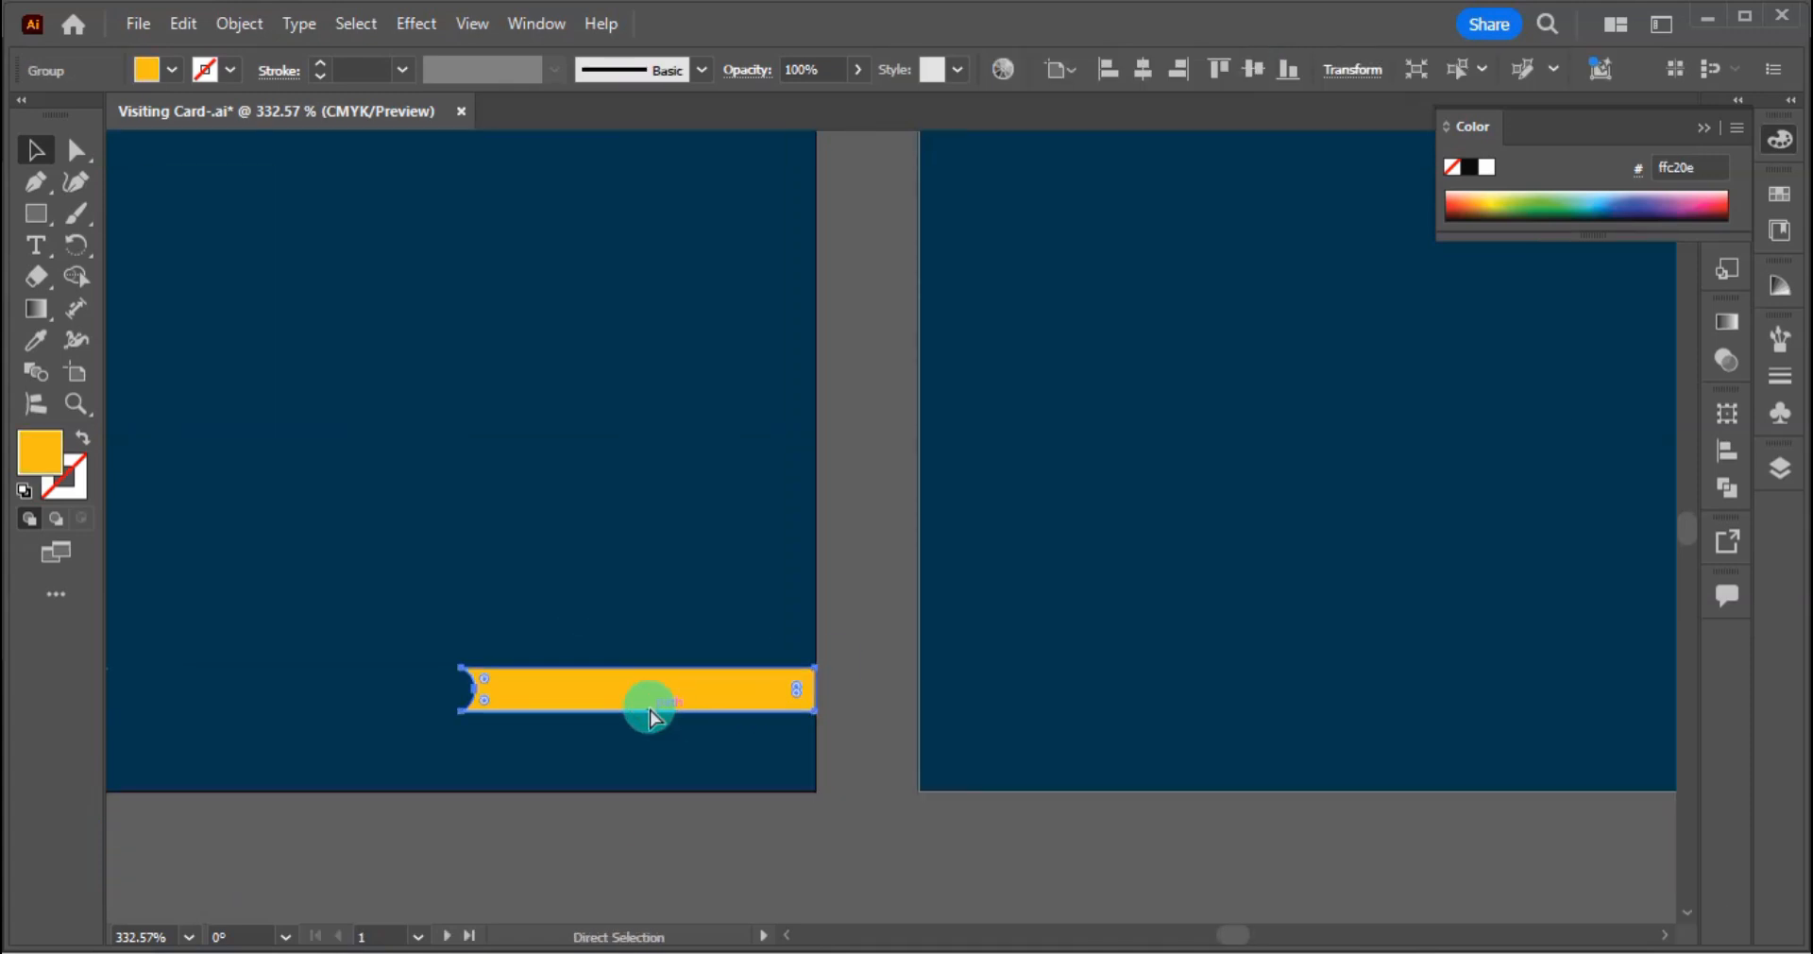
key(ctrl+c)
click(874, 772)
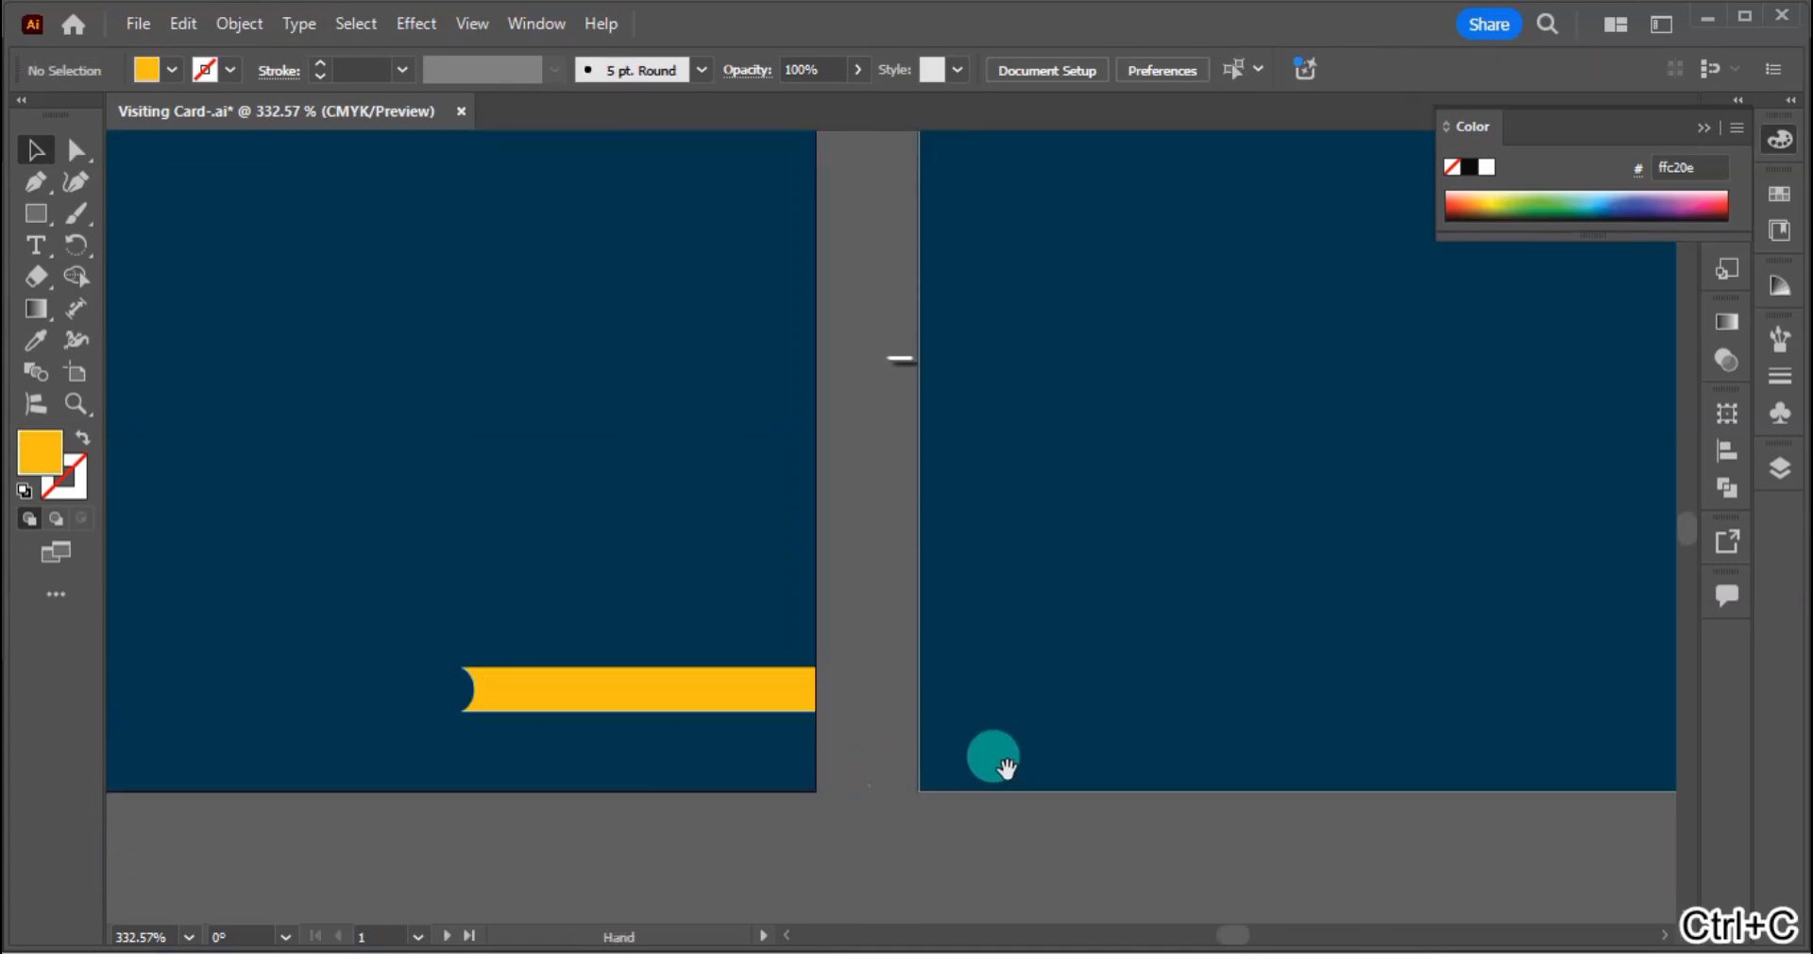
scroll(988, 753, right, 5)
click(926, 747)
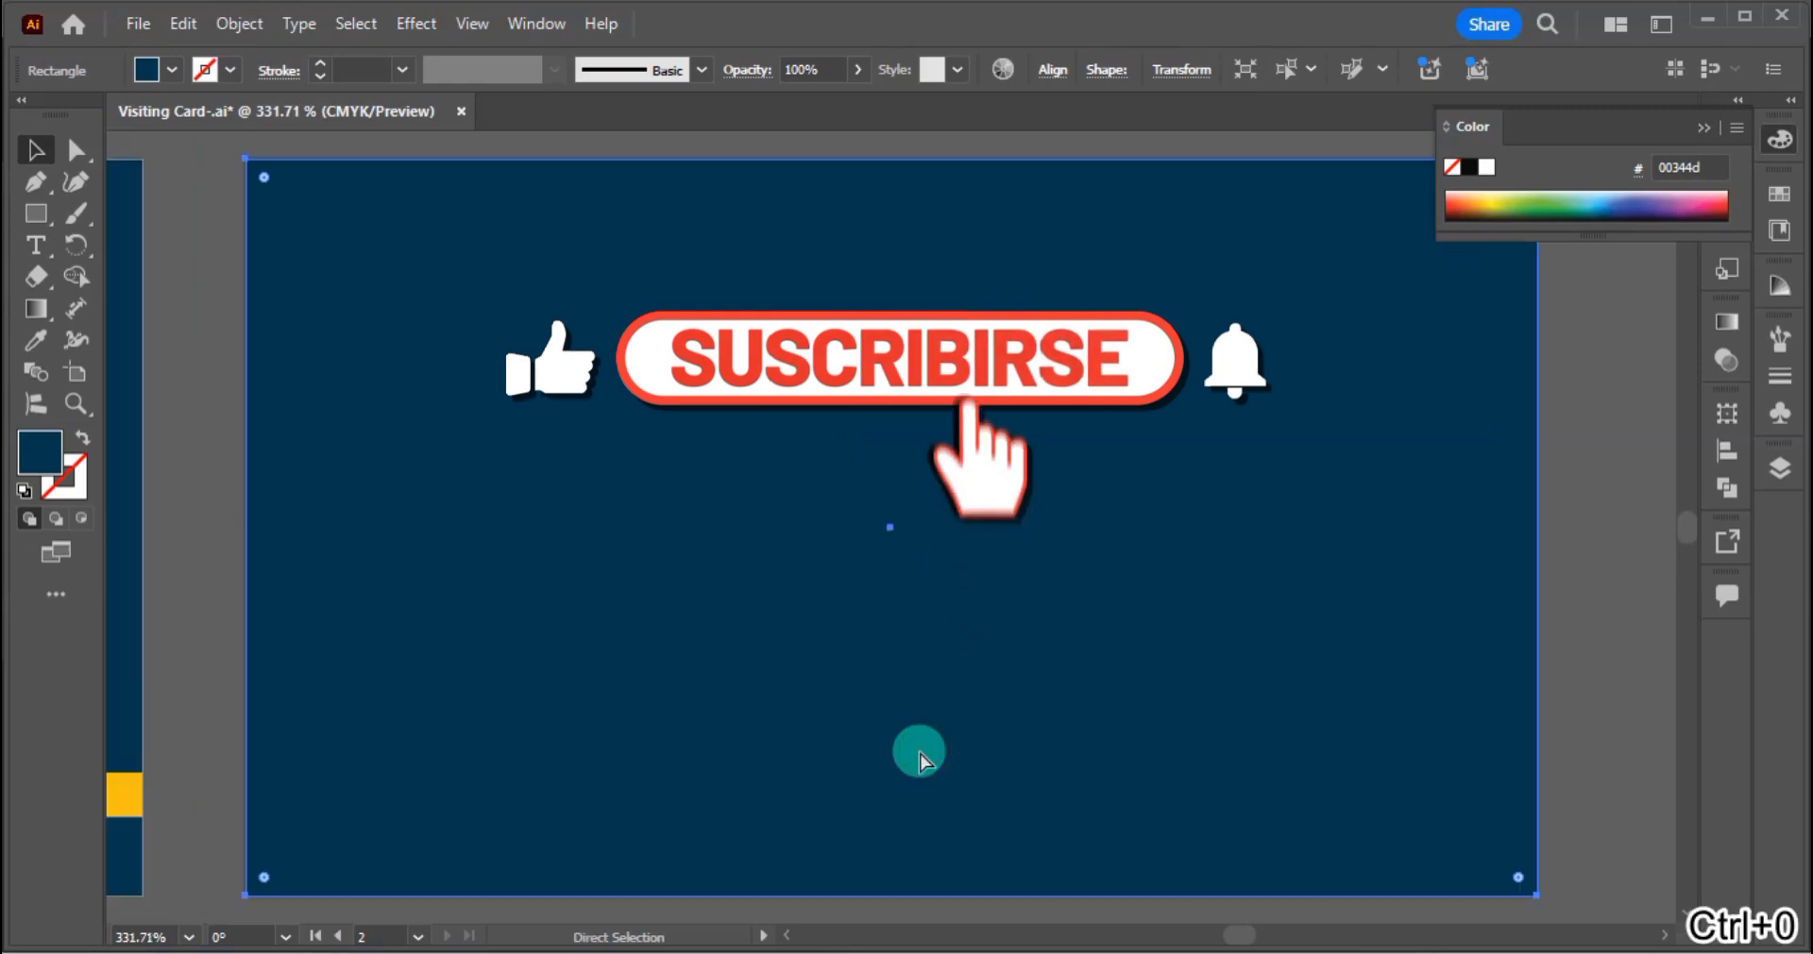
key(ctrl+minus)
key(ctrl+minus)
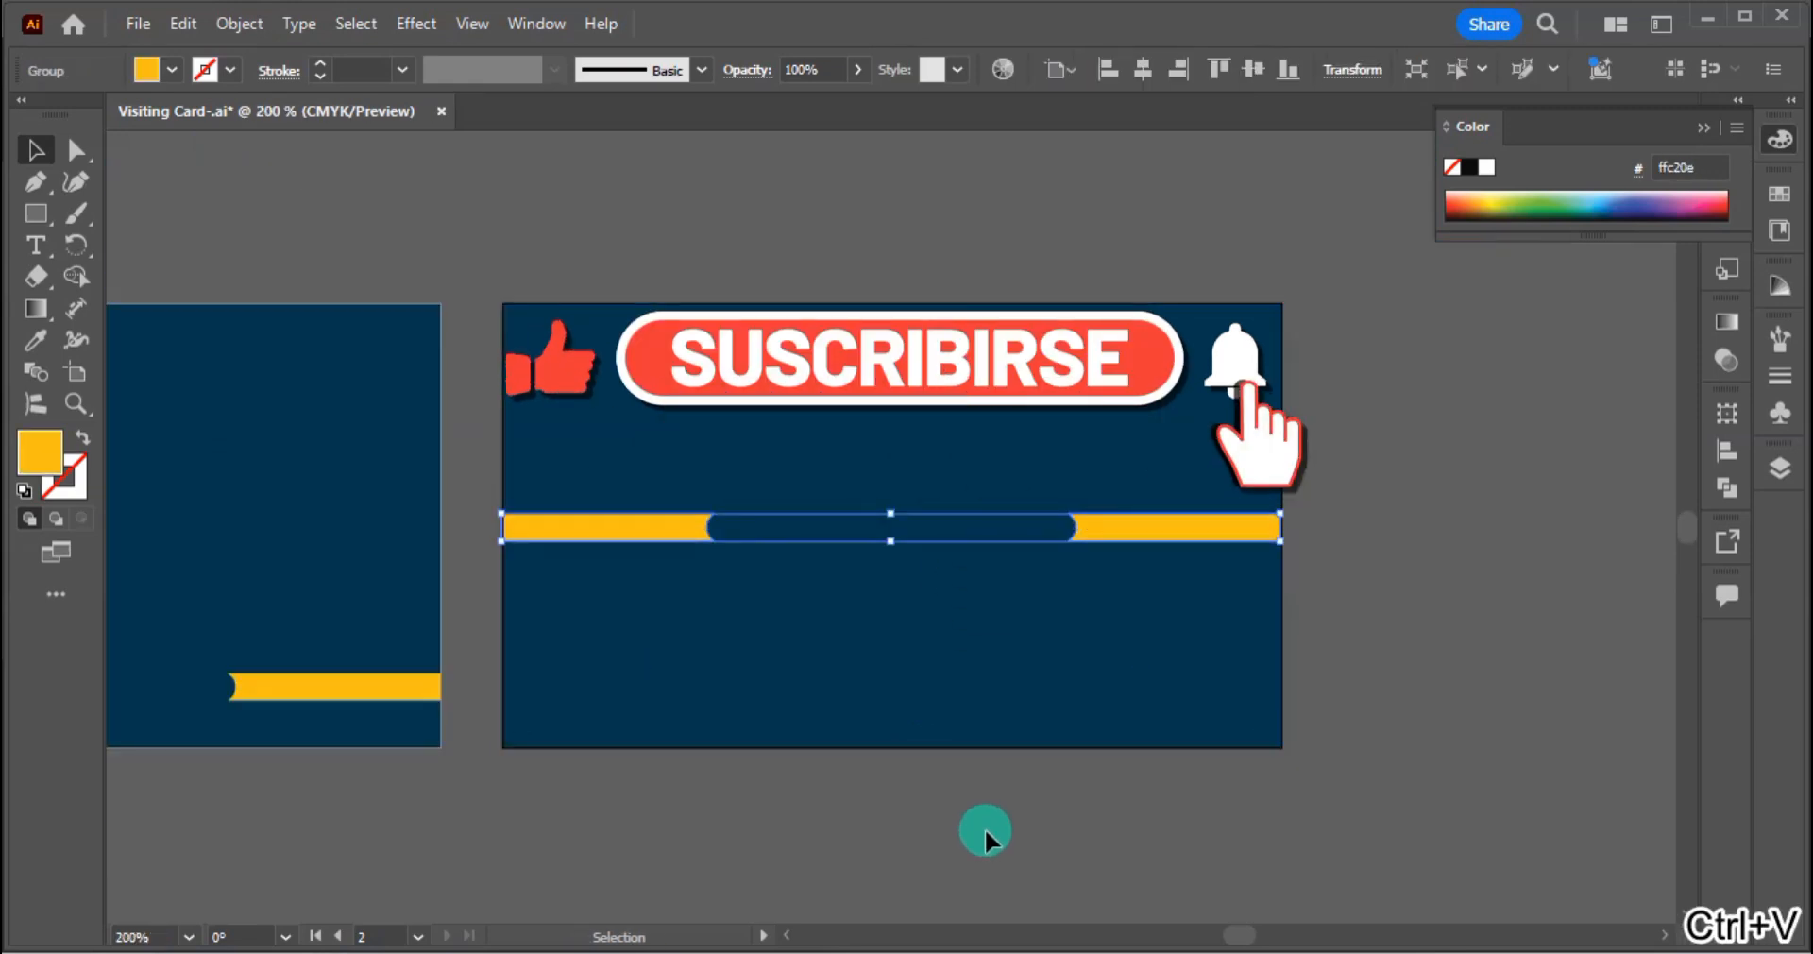
click(983, 827)
Step: Ungroup the pasted strip and move its right yellow piece inward, leaving a narrower gap beside the left piece
click(1175, 534)
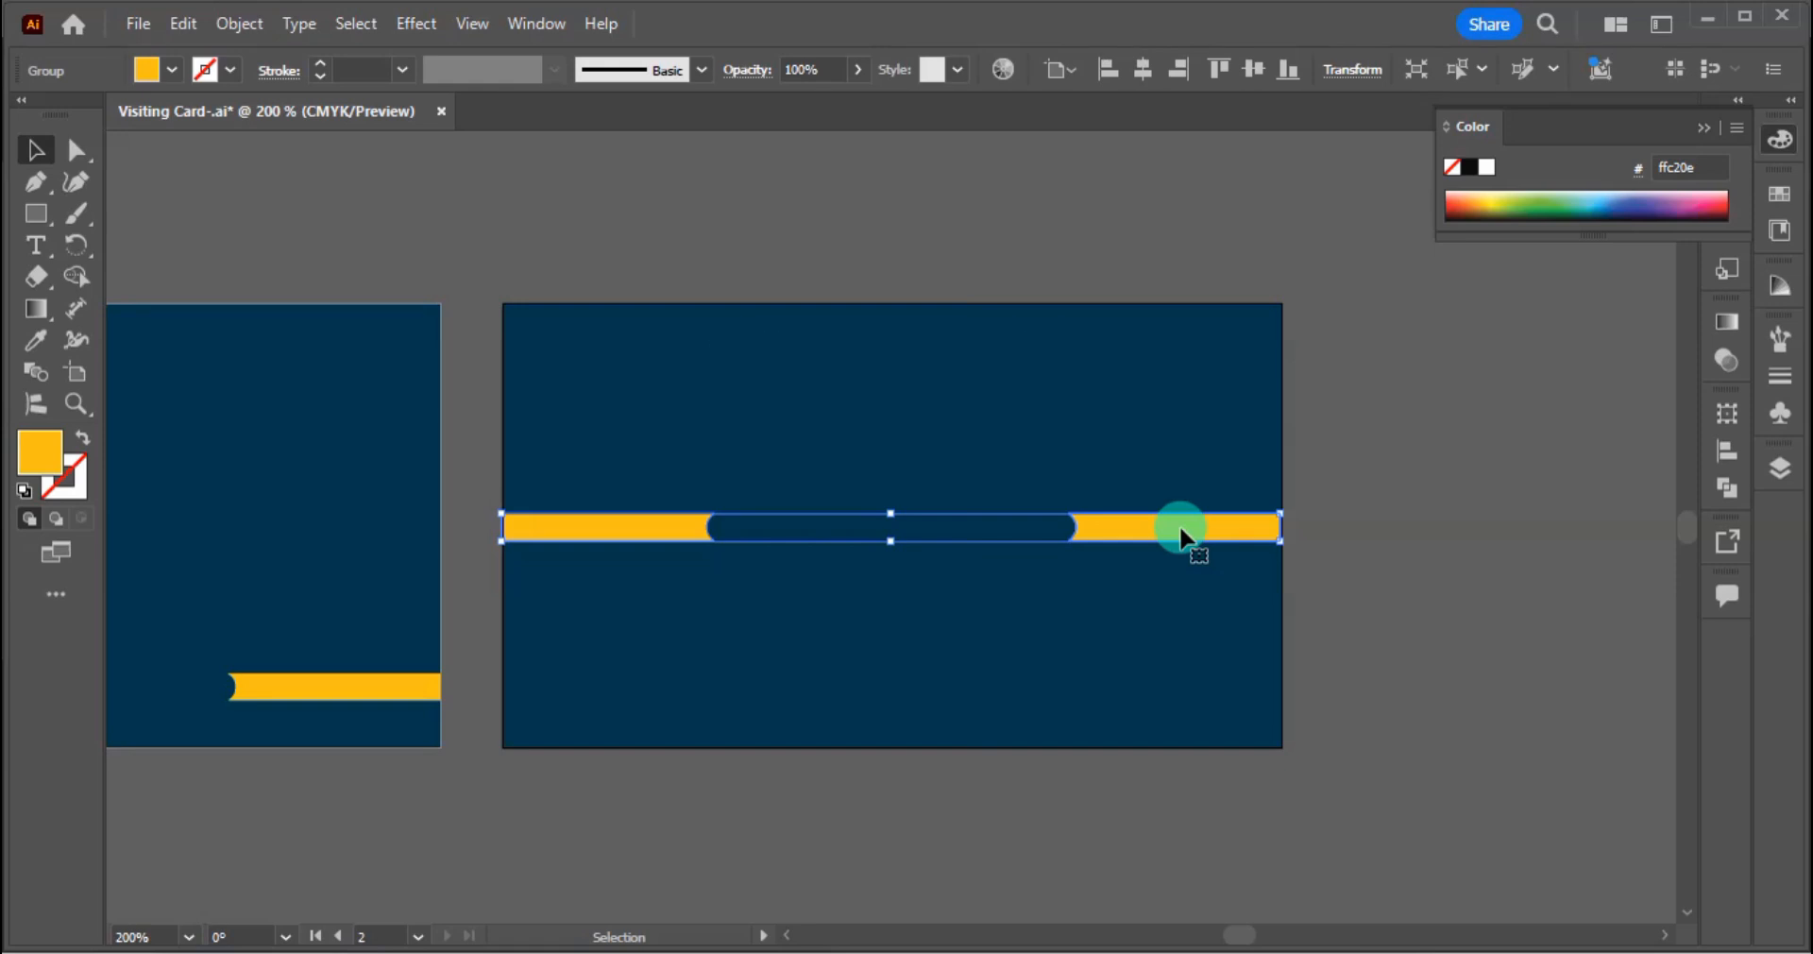
key(ctrl+shift+g)
click(1476, 619)
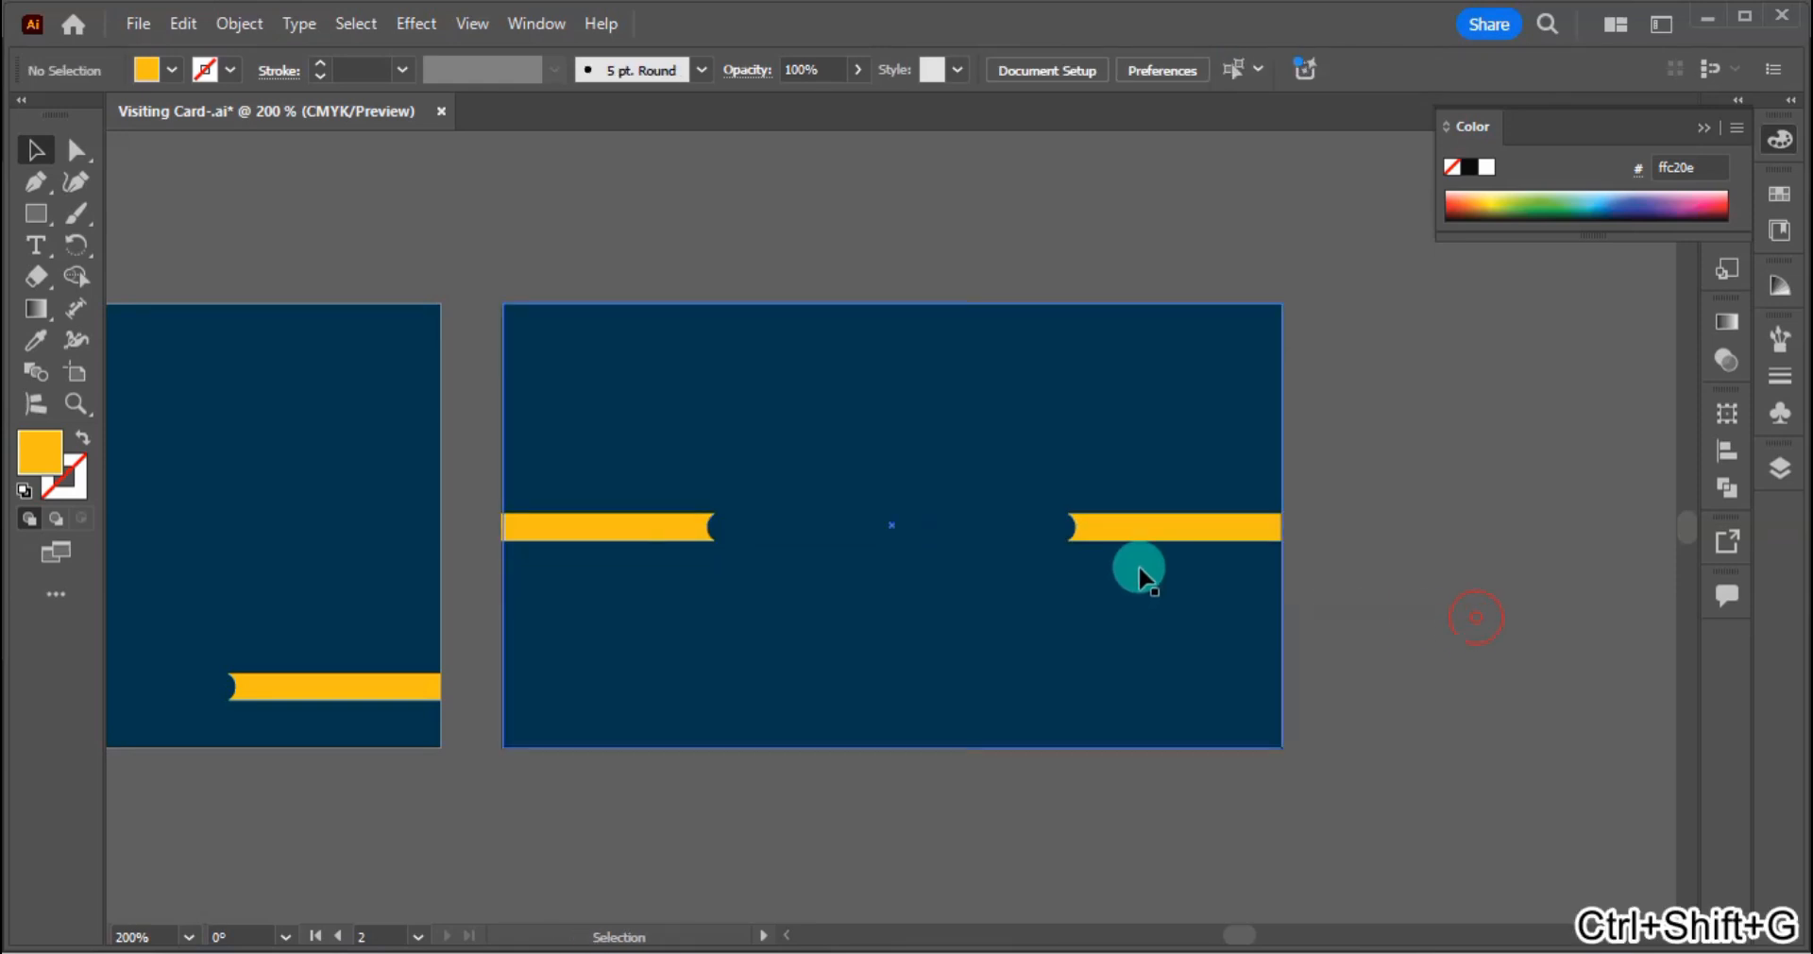
click(1147, 531)
drag(1209, 526, 954, 547)
Step: Reflect the left yellow piece about the vertical axis so its notched end faces the card's left edge
click(649, 538)
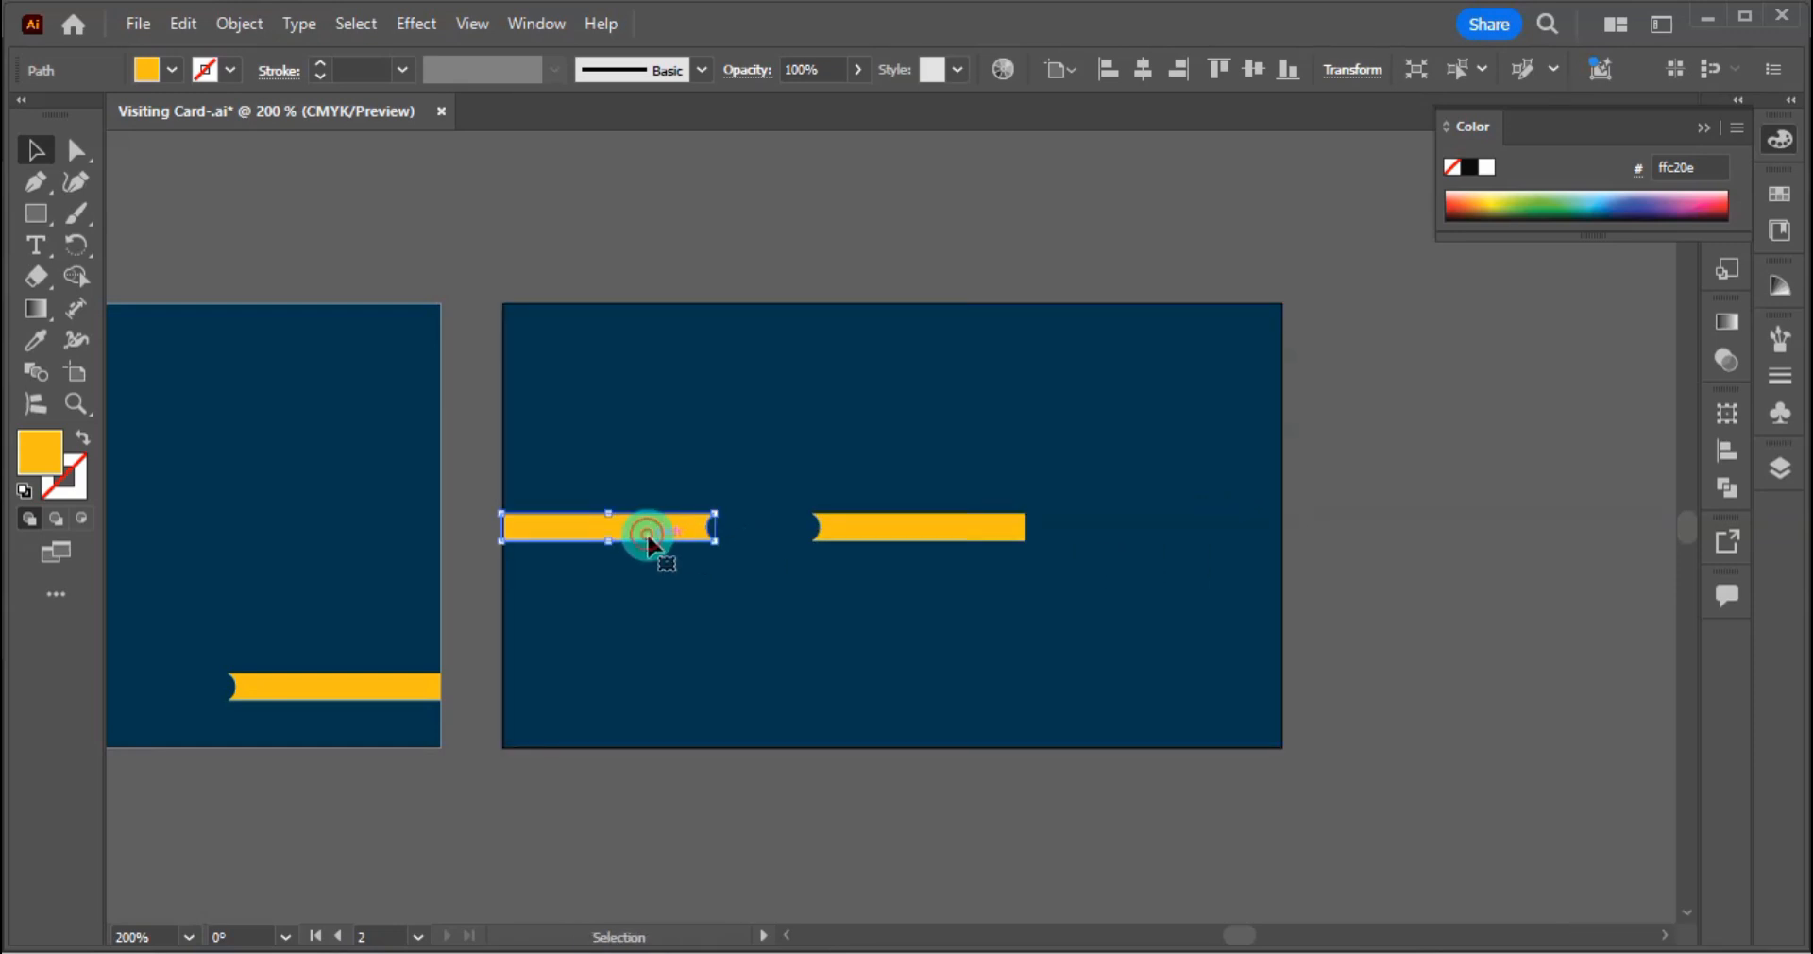
right_click(650, 538)
mouse_move(769, 789)
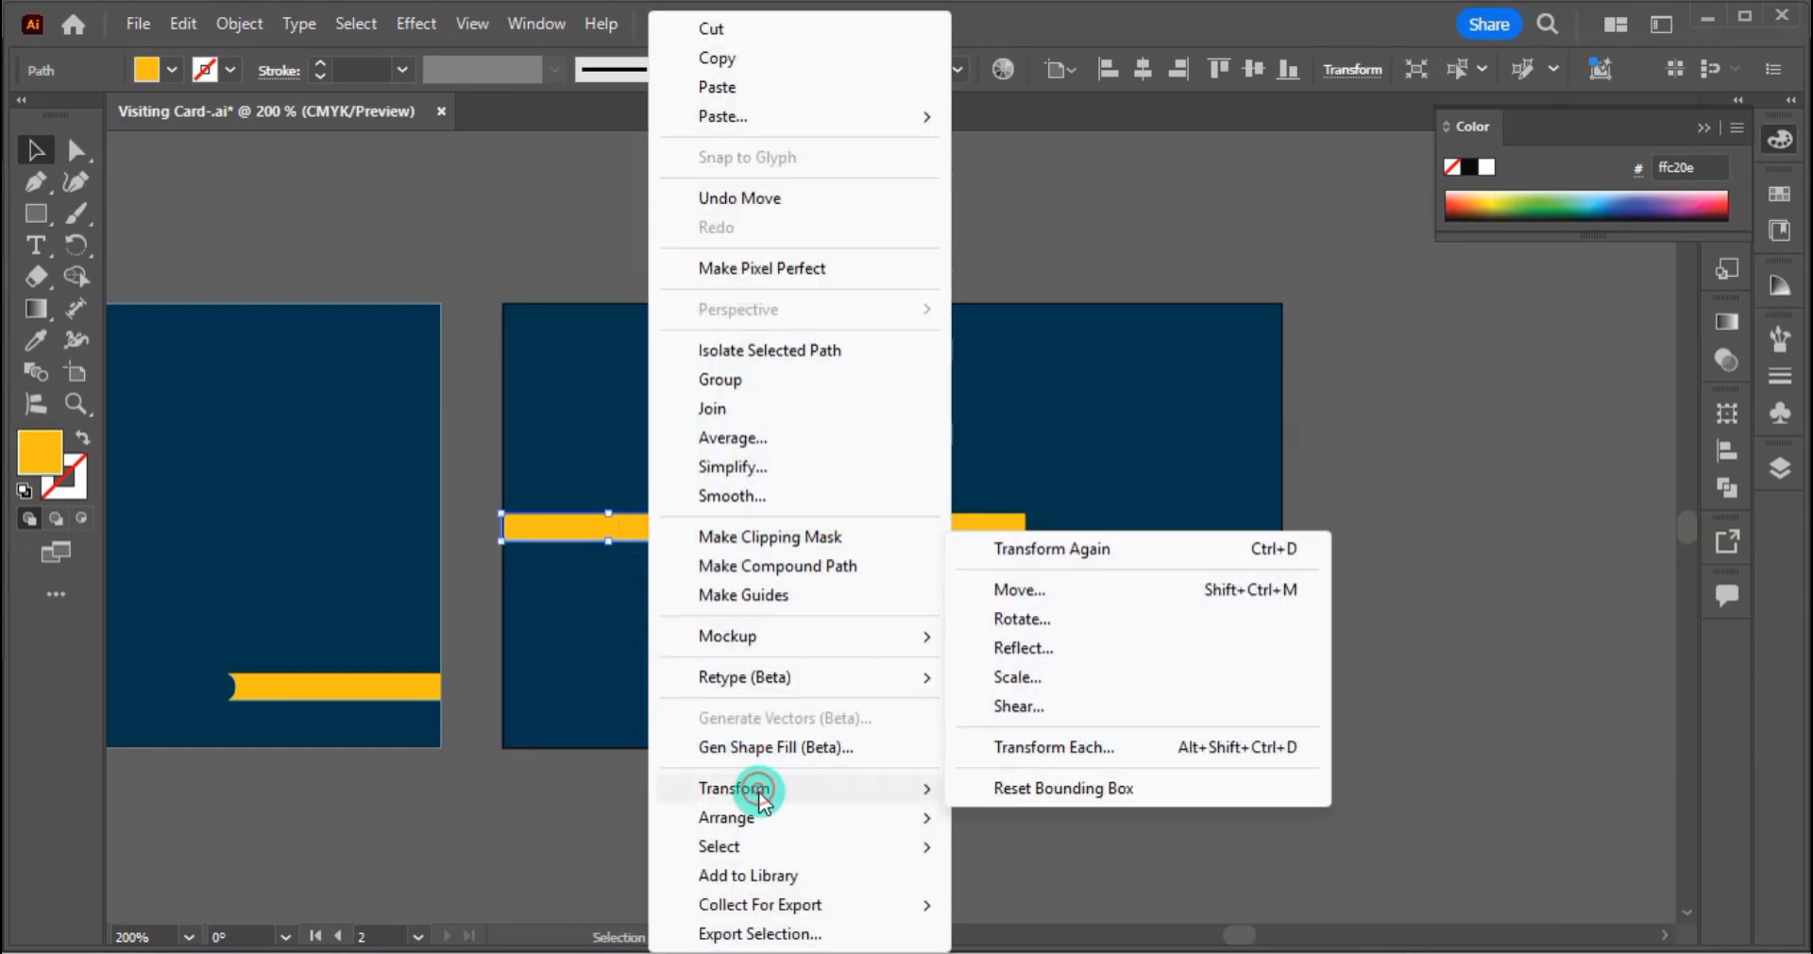
click(1038, 648)
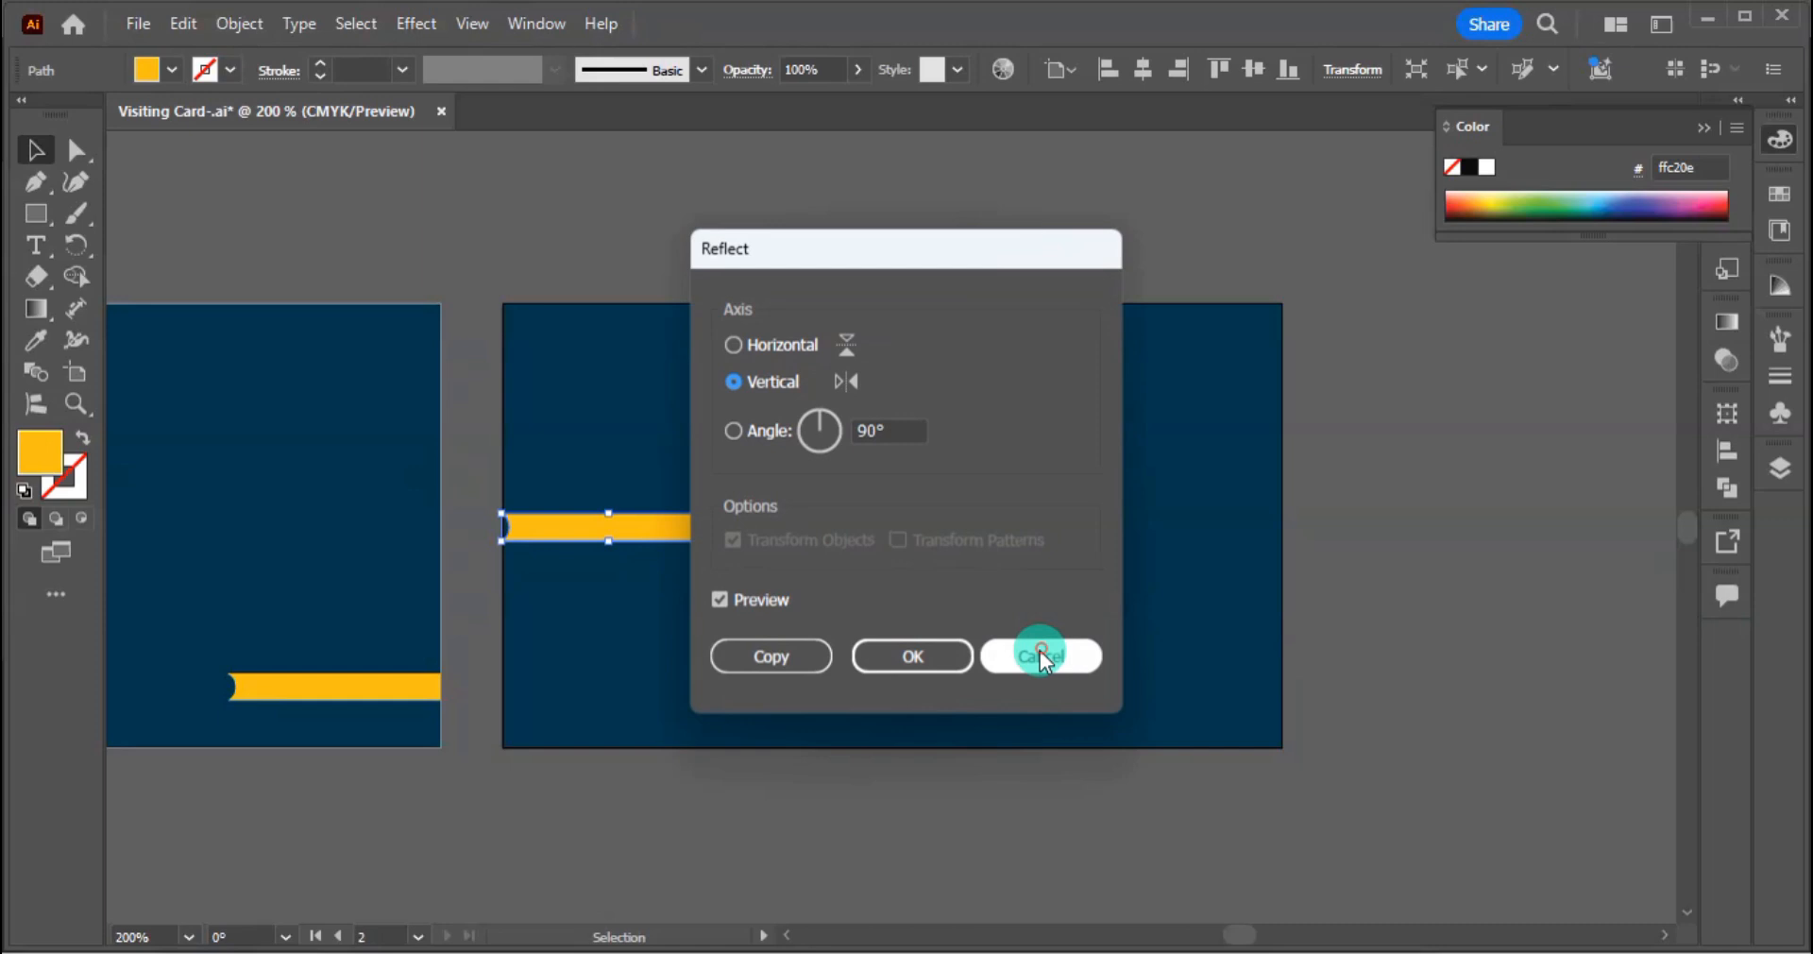
click(929, 654)
click(869, 790)
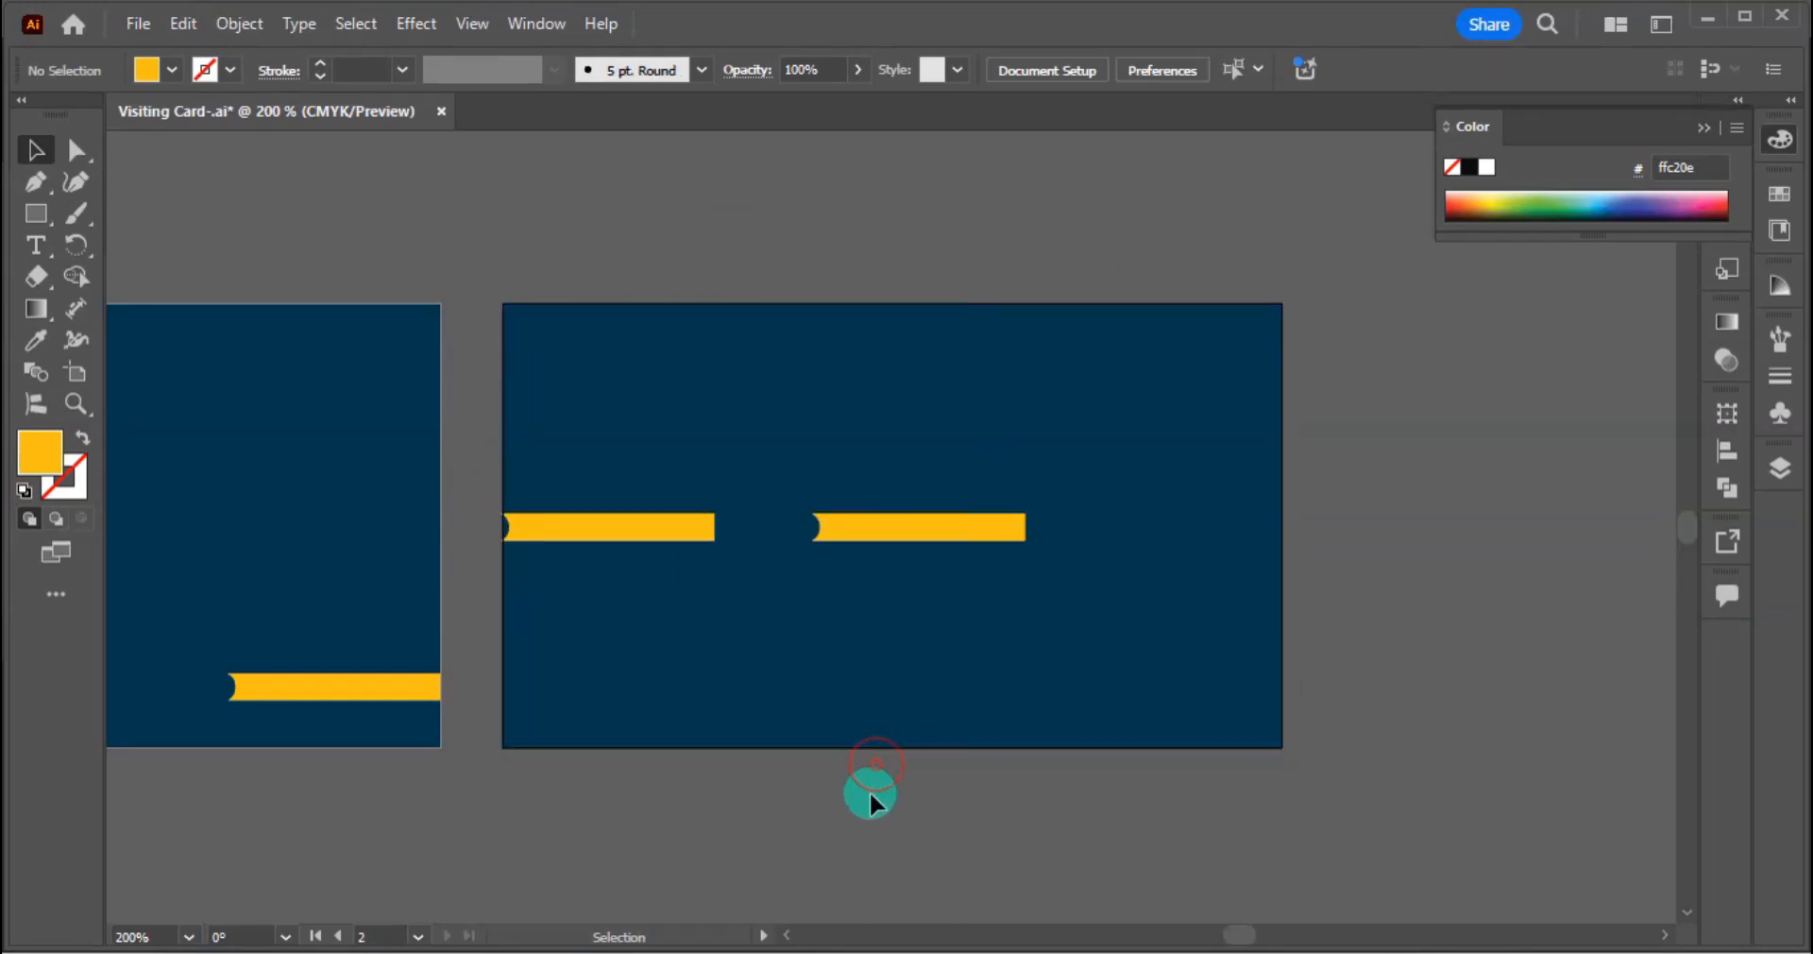
key(ctrl+space)
drag(708, 559, 1186, 635)
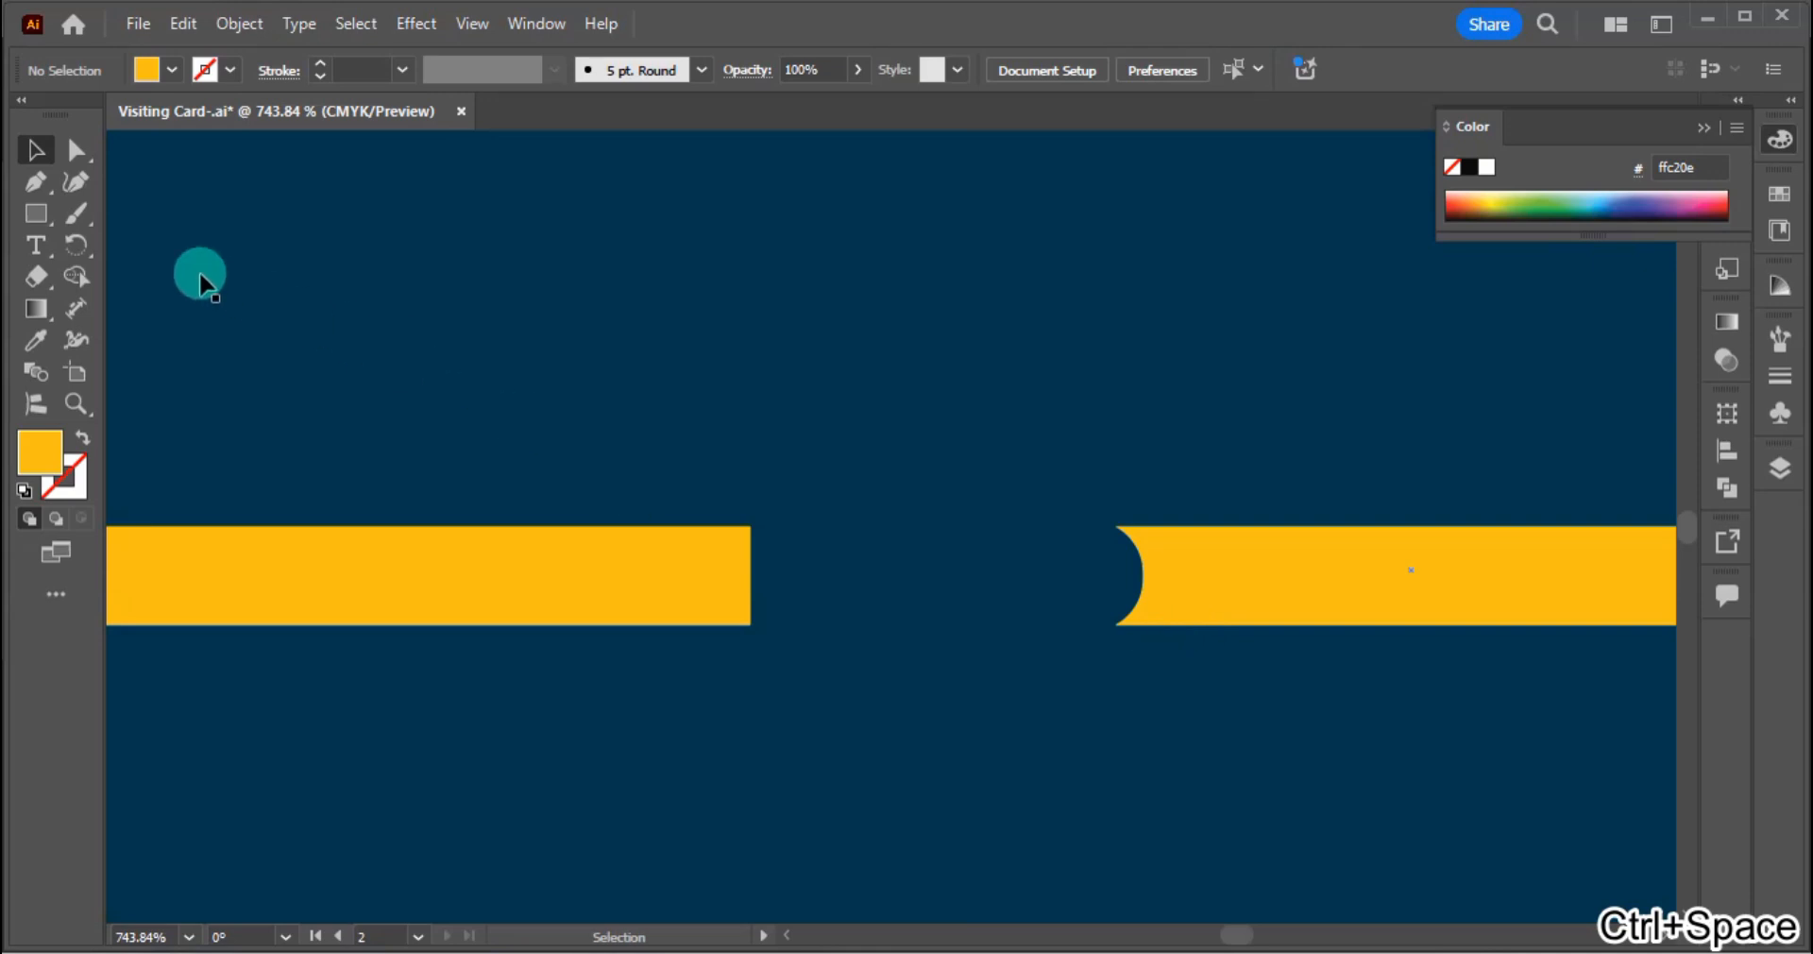
click(79, 154)
drag(757, 496, 757, 674)
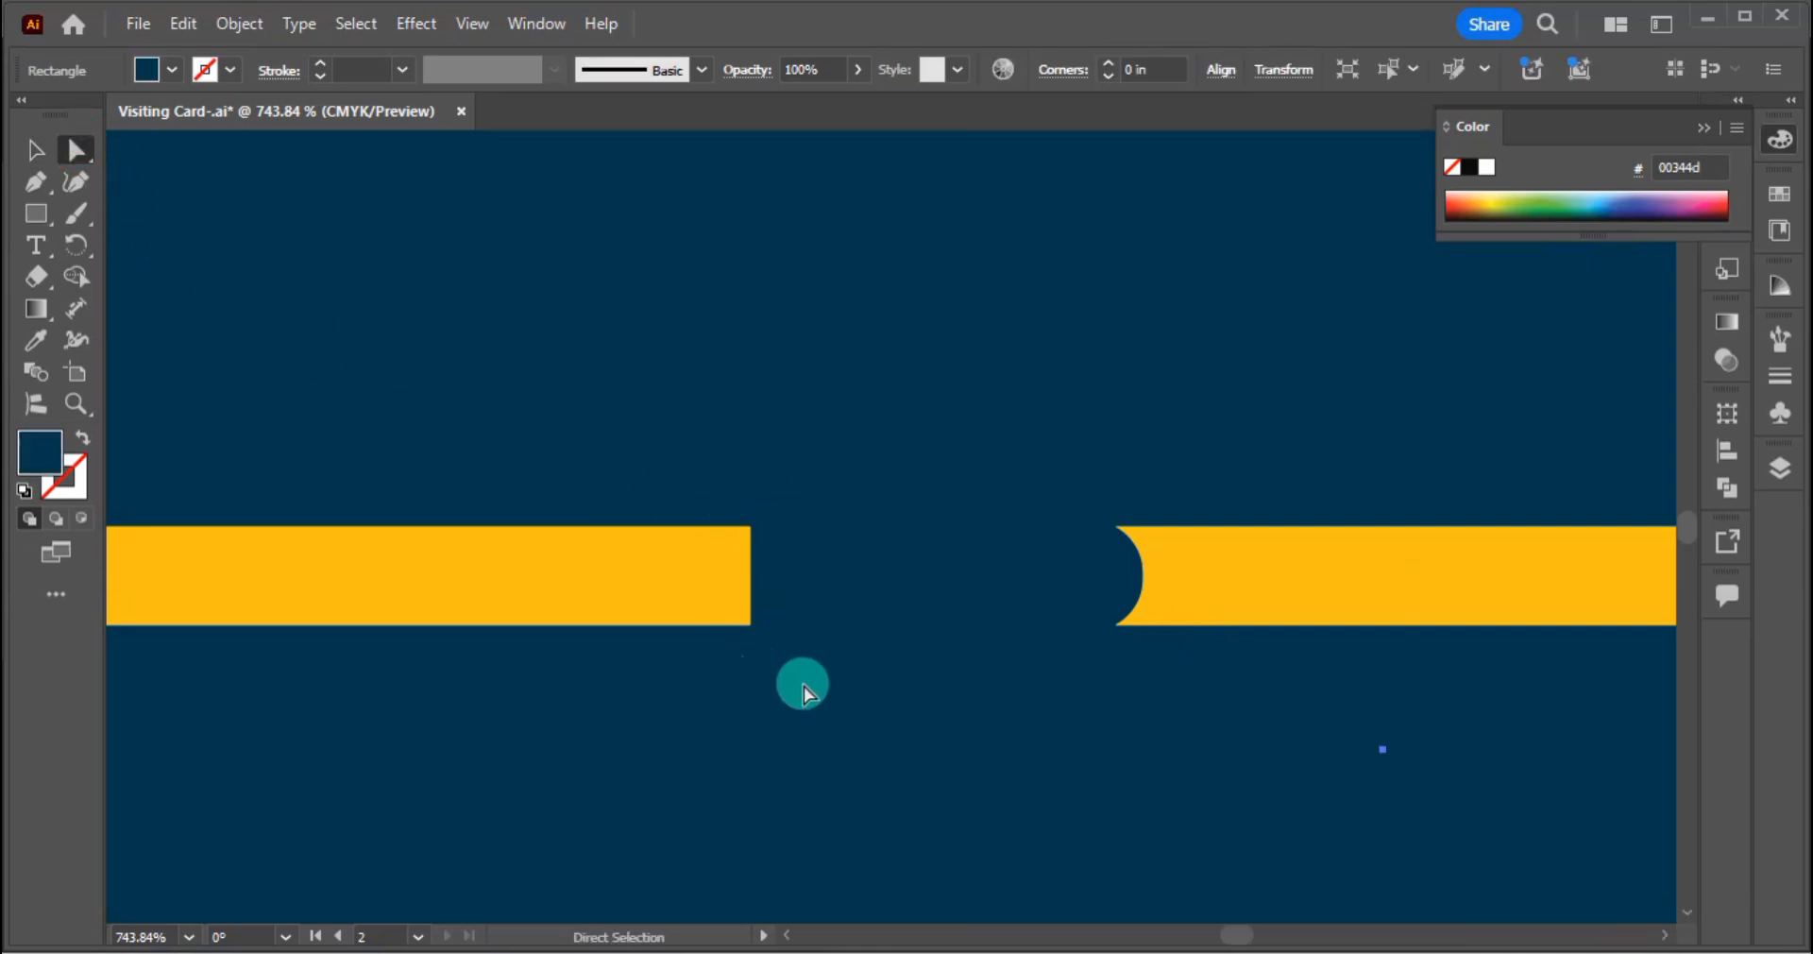
key(ctrl+z)
key(v)
Step: Isolate the left yellow piece, fully round the two corners of its right end, and exit isolation
click(696, 600)
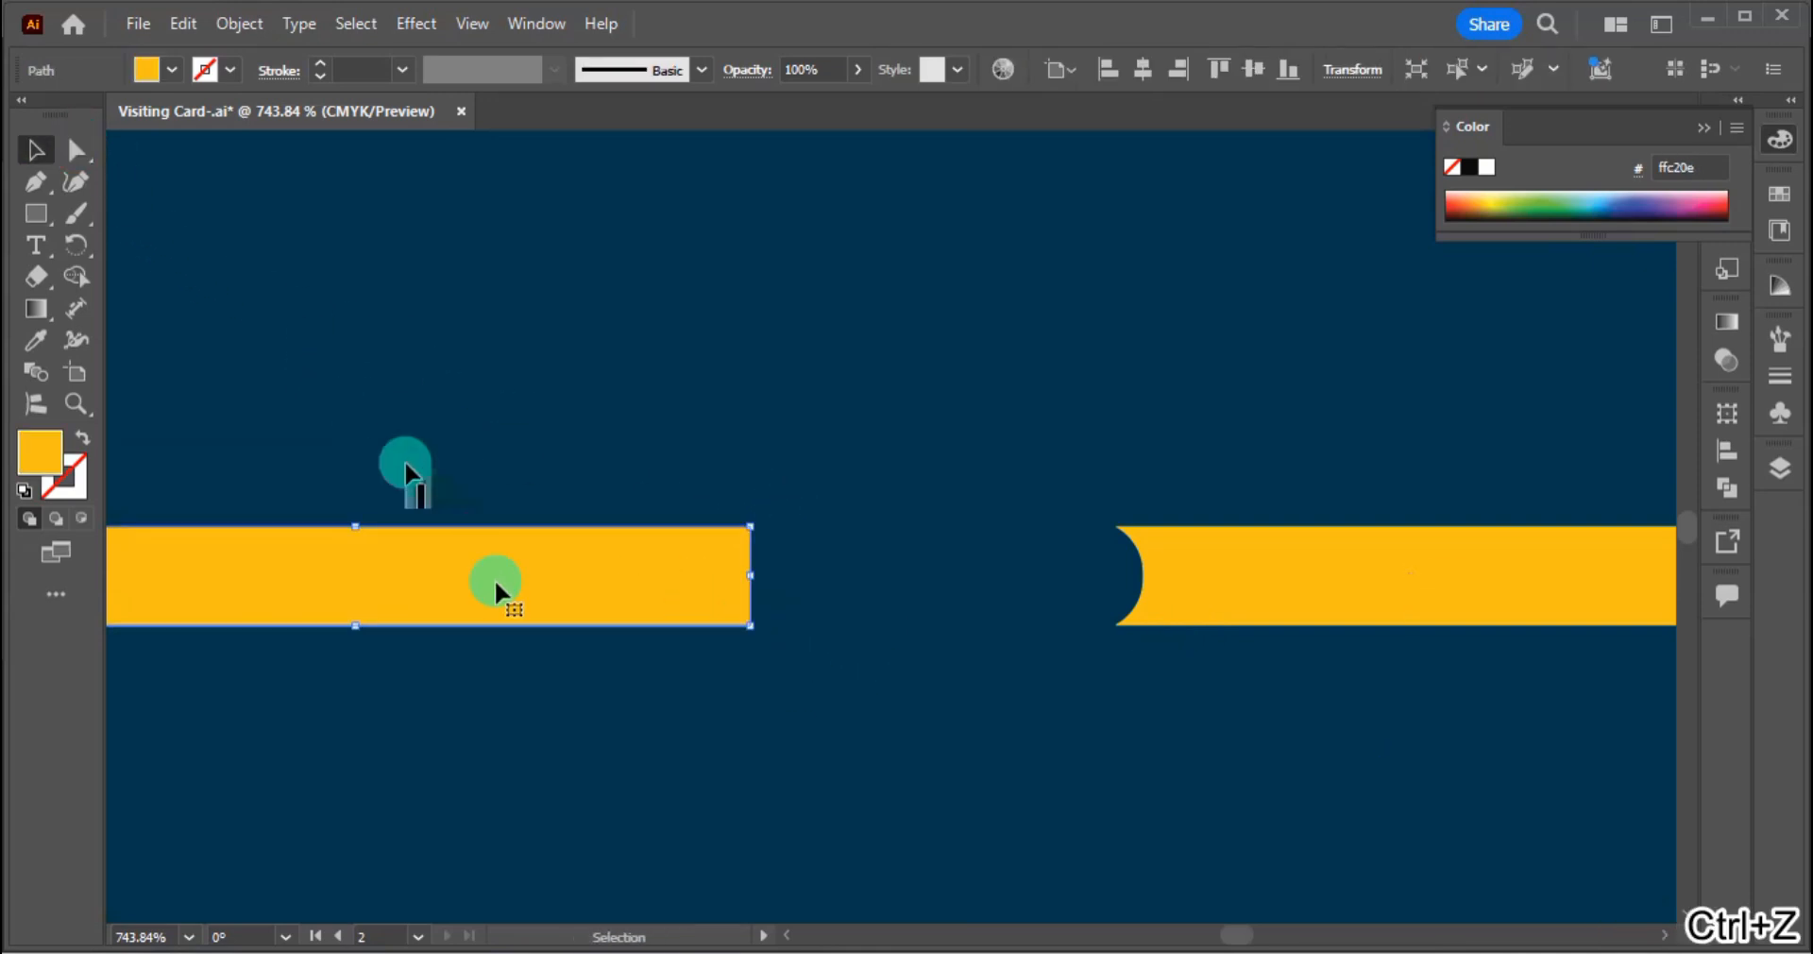
double_click(614, 604)
click(76, 149)
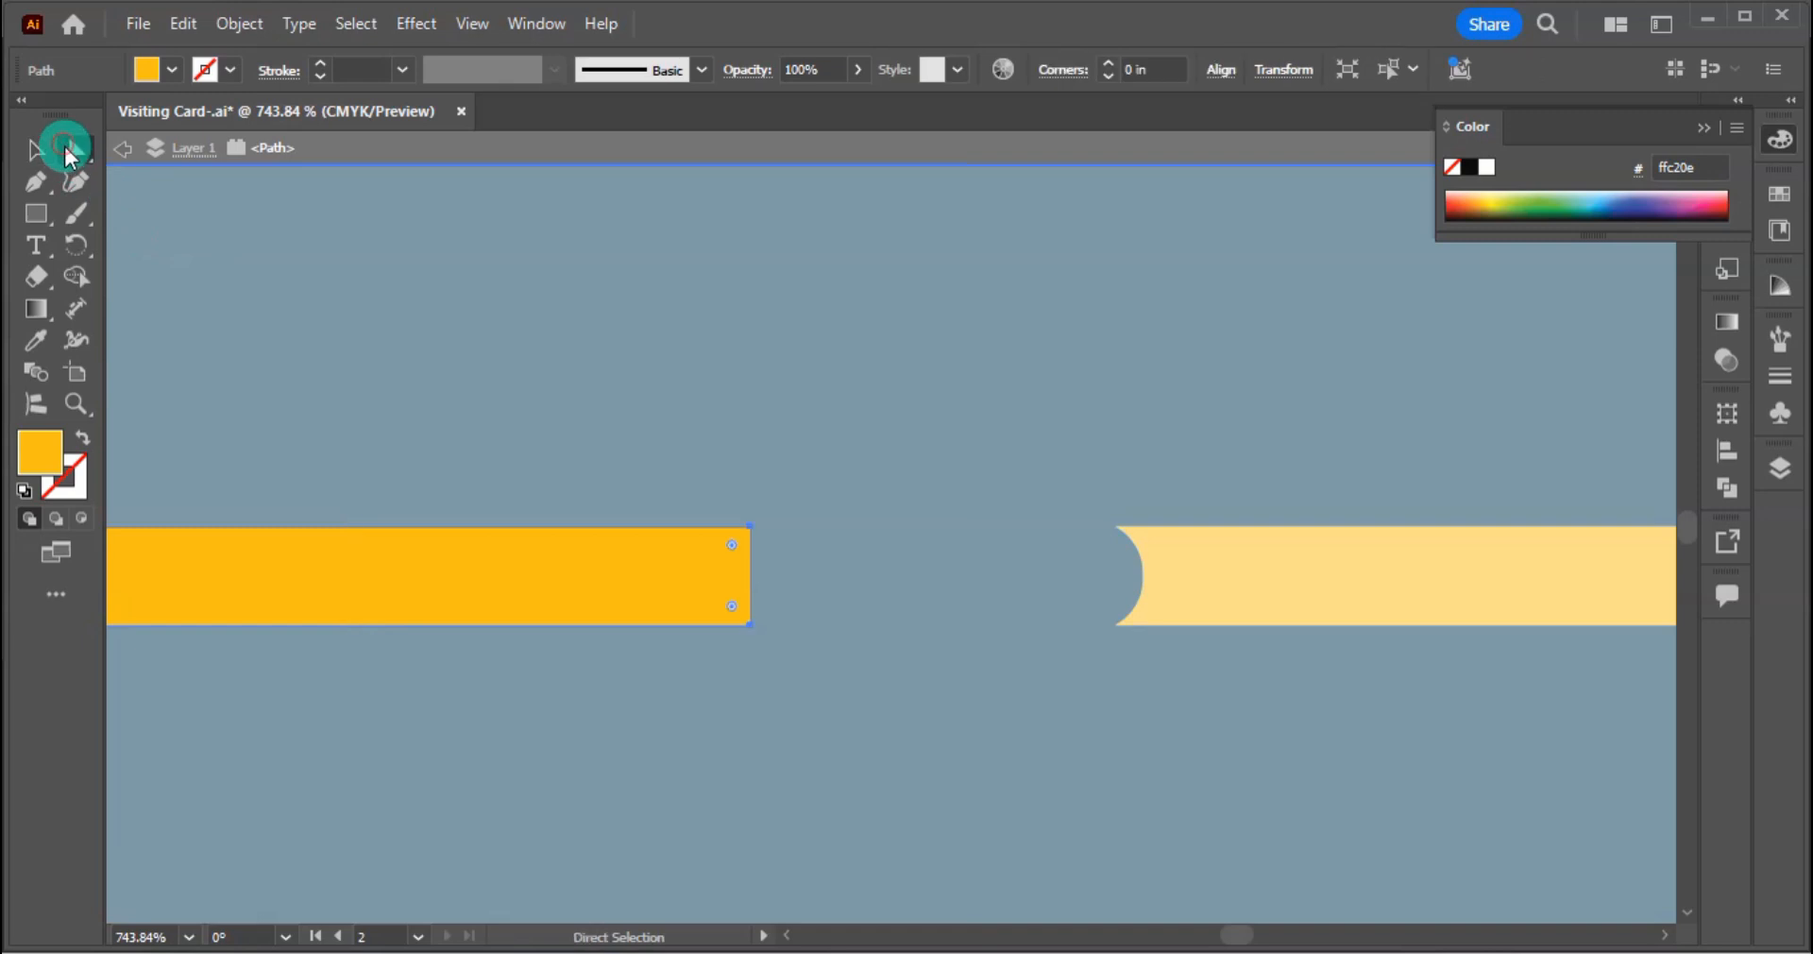
click(710, 440)
drag(825, 501, 746, 630)
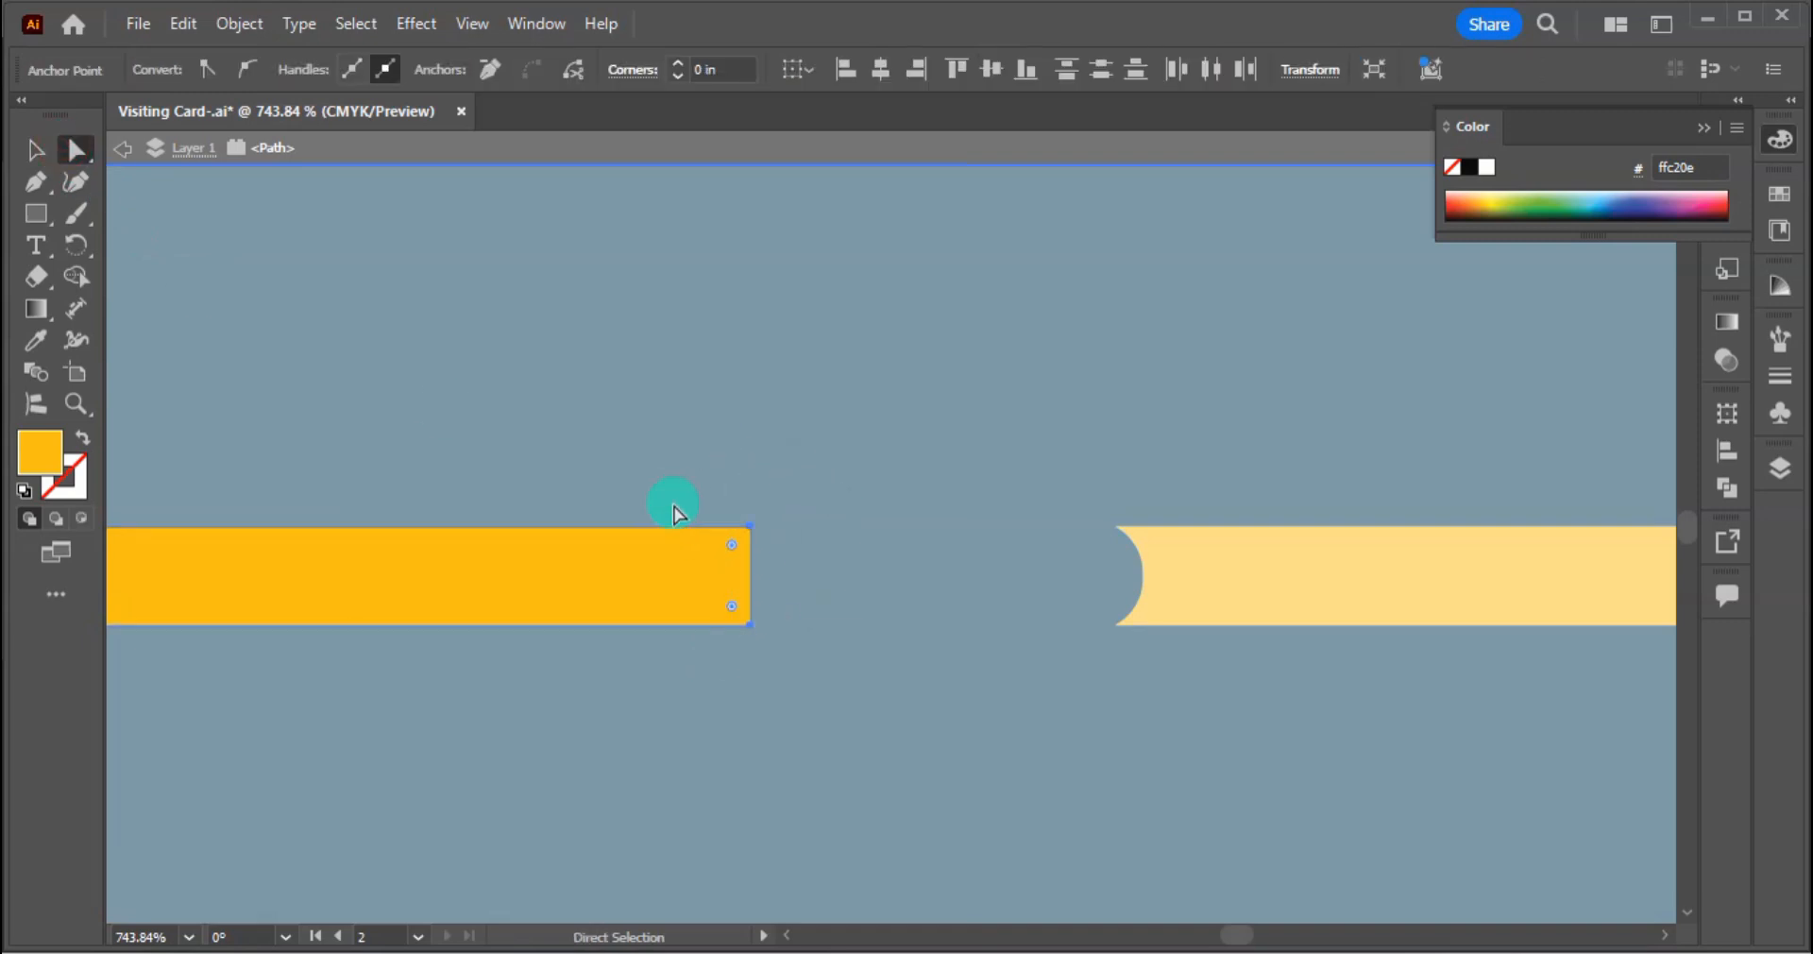
drag(732, 546, 417, 554)
key(v)
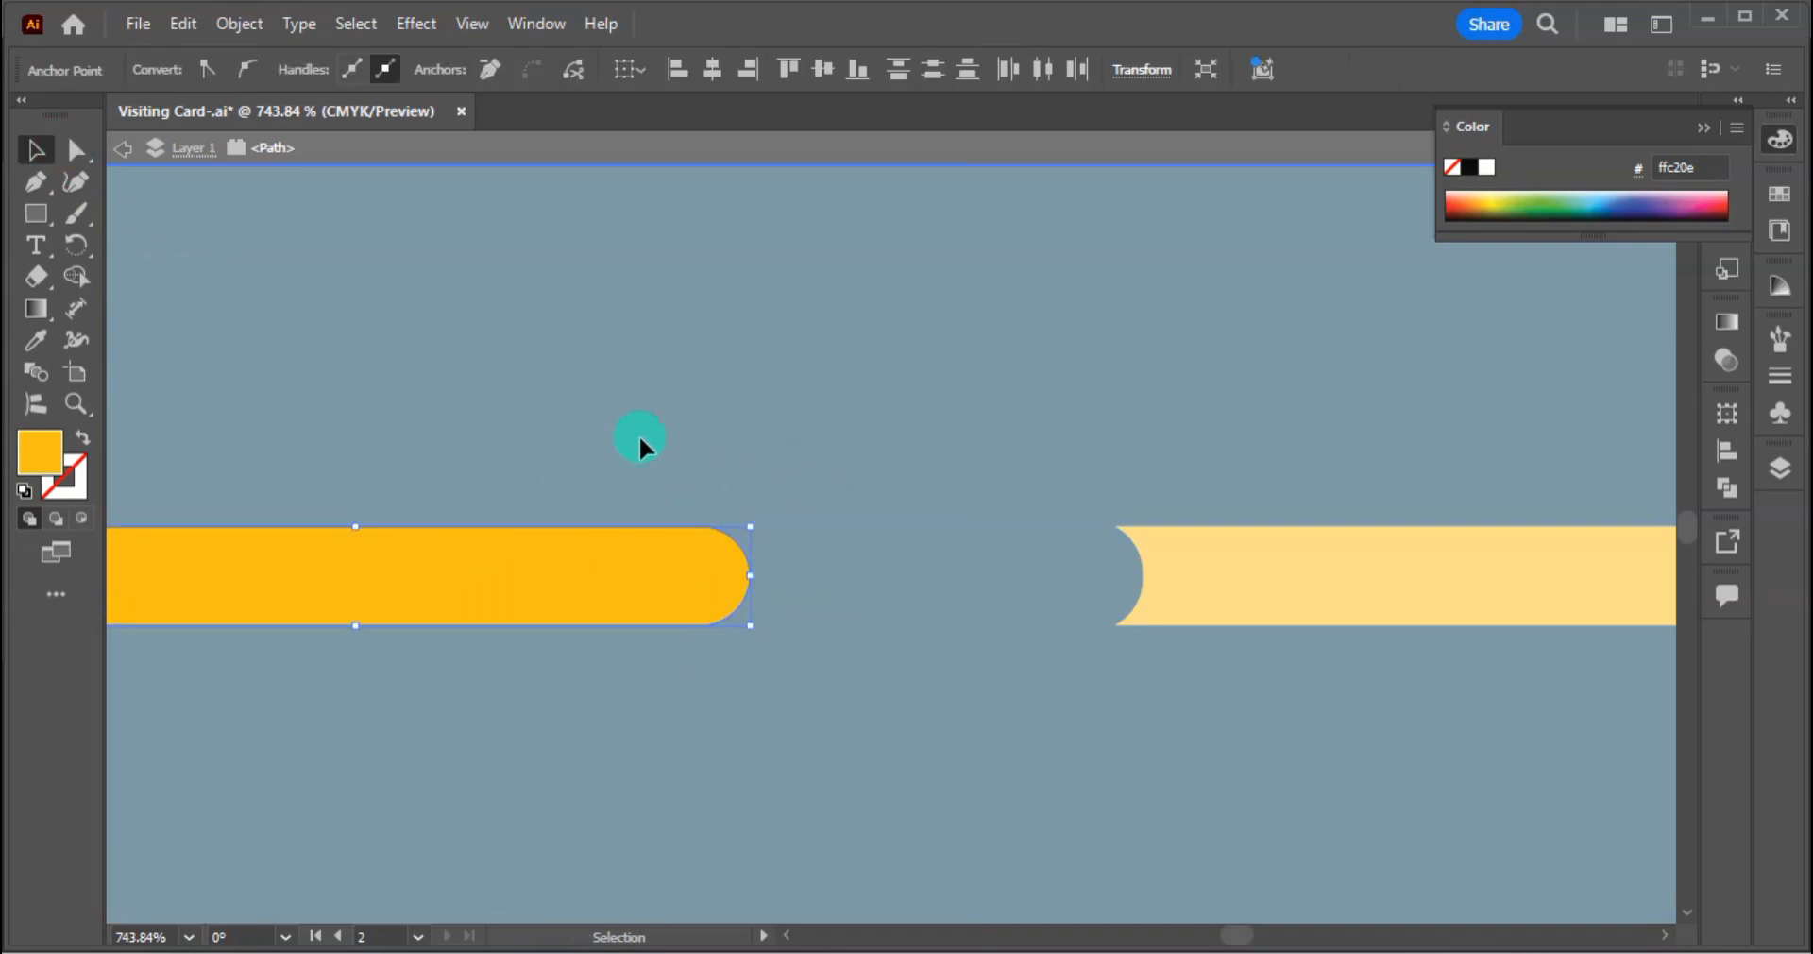
double_click(638, 436)
key(ctrl+0)
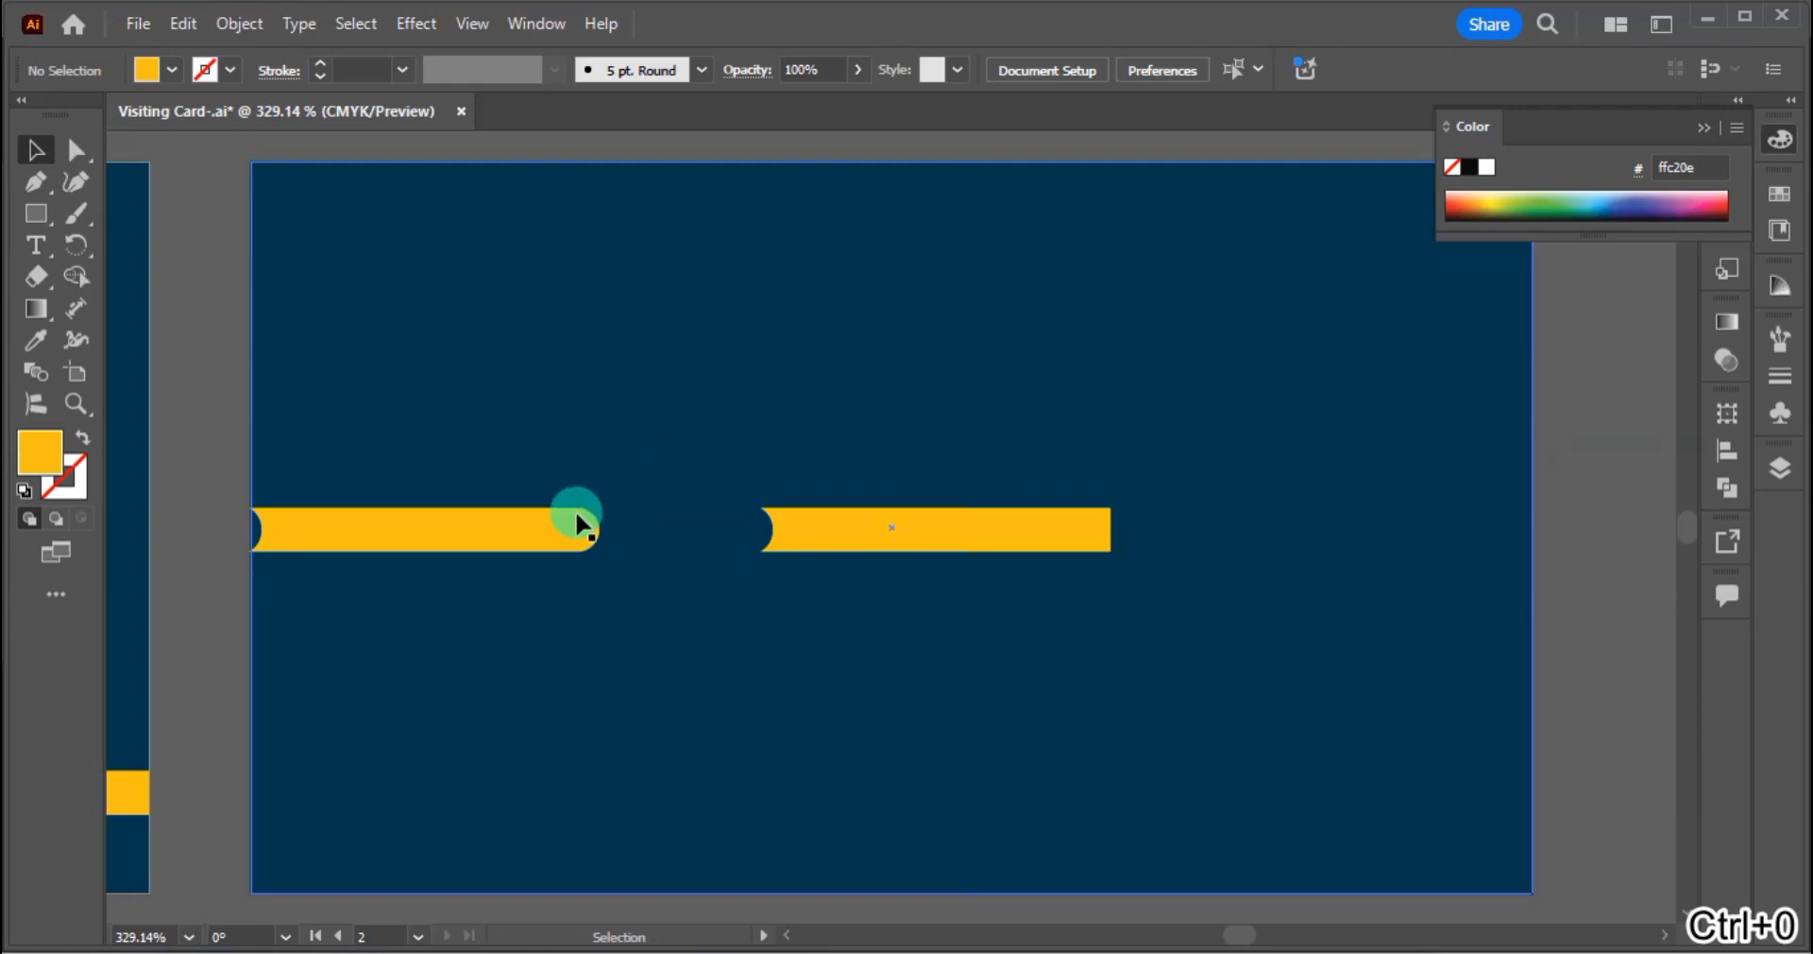
Step: Draw a vertical cutting line across the left yellow piece near its notched end and select both together
click(510, 532)
drag(396, 554, 640, 554)
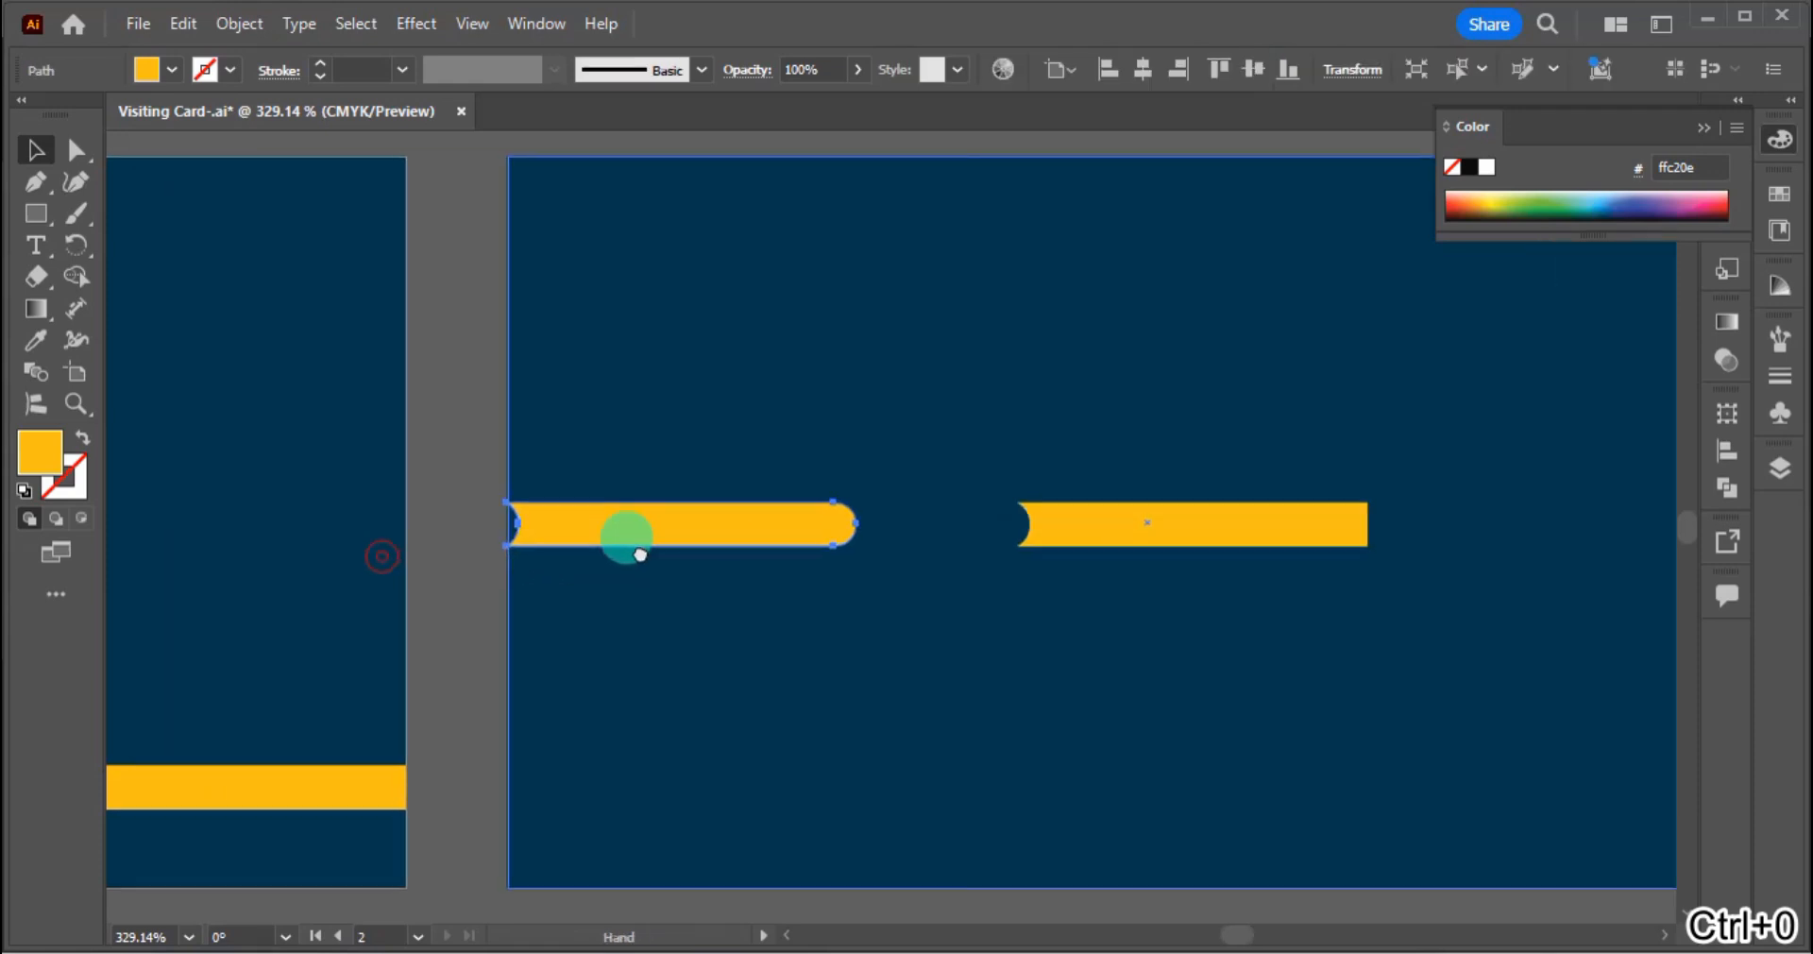
click(484, 555)
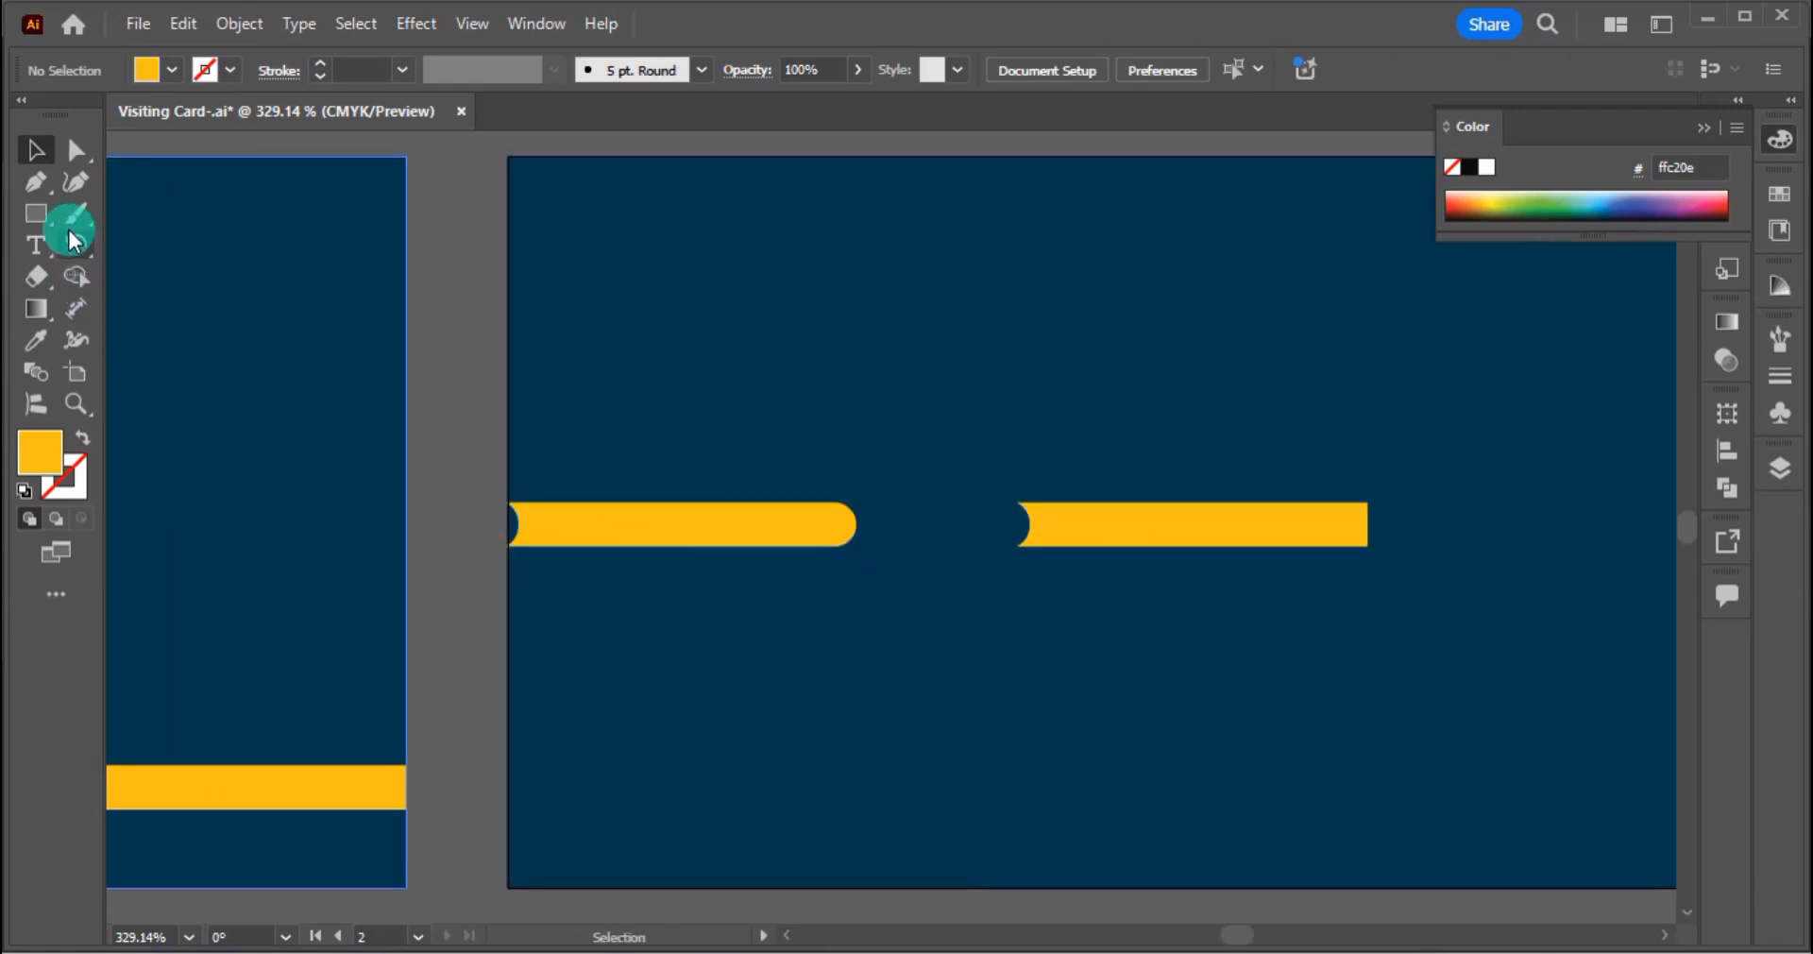
drag(51, 216, 109, 330)
drag(536, 452, 525, 617)
key(v)
shift+click(581, 538)
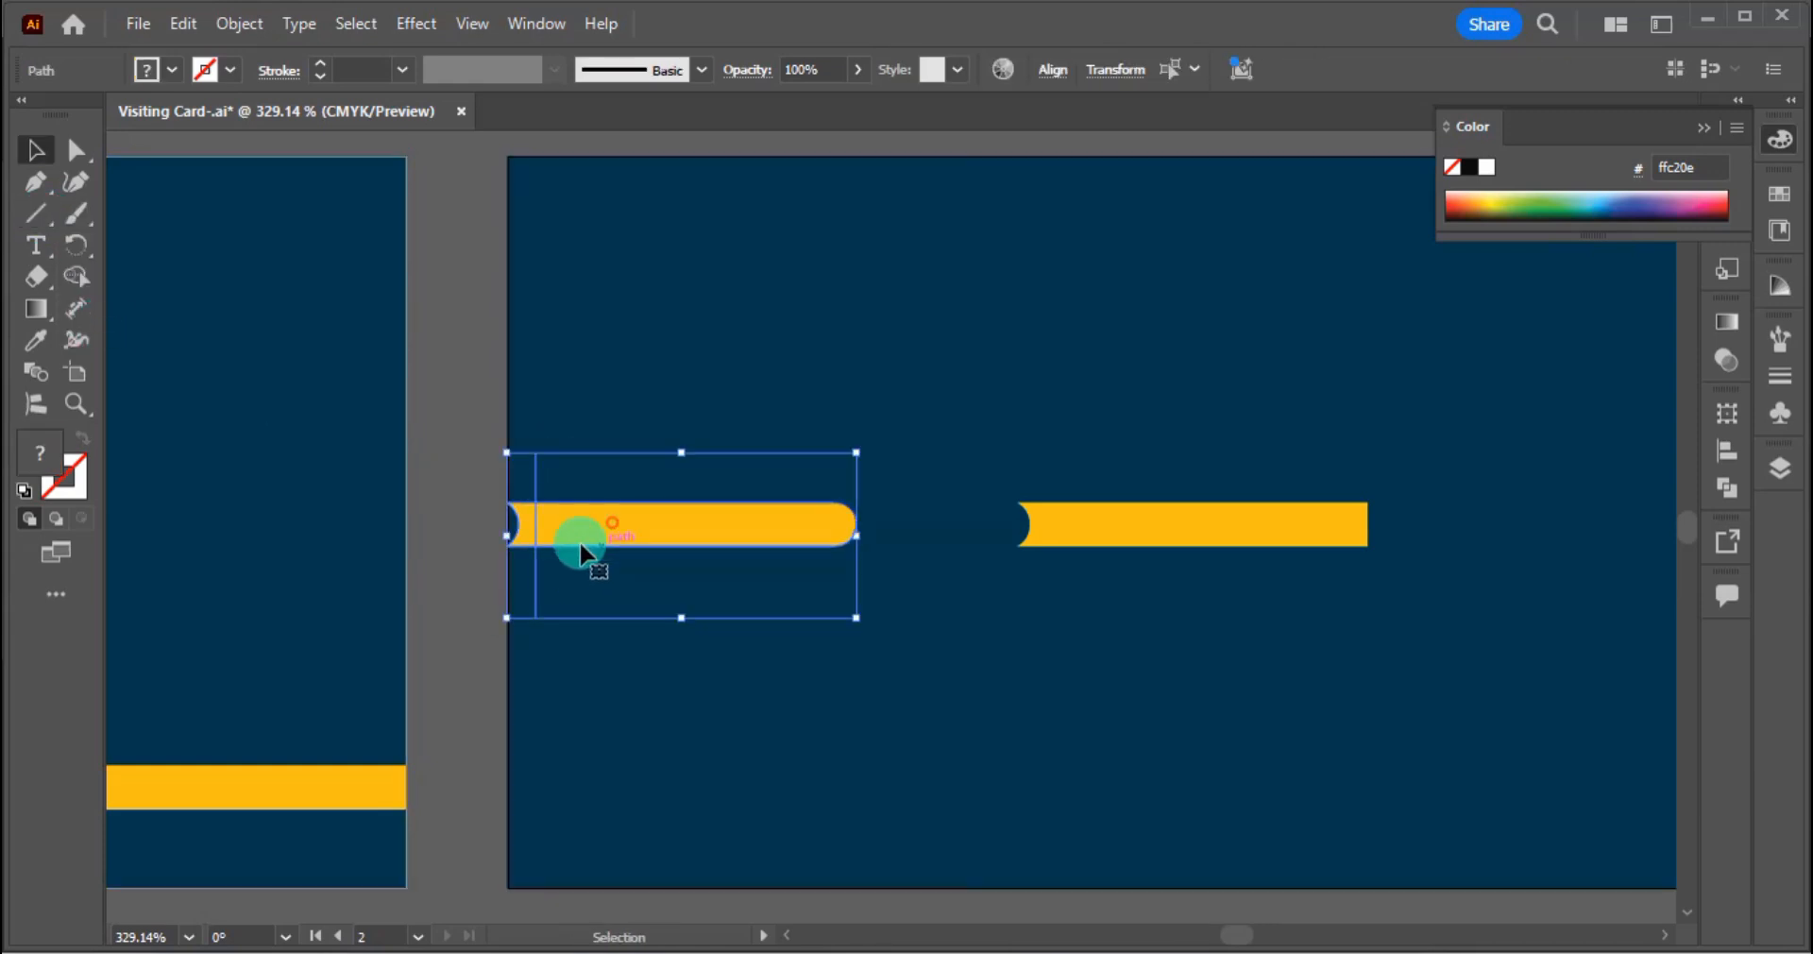
Step: Remove the notched end of the left yellow piece with Shape Builder and delete the leftover cutting line
click(75, 277)
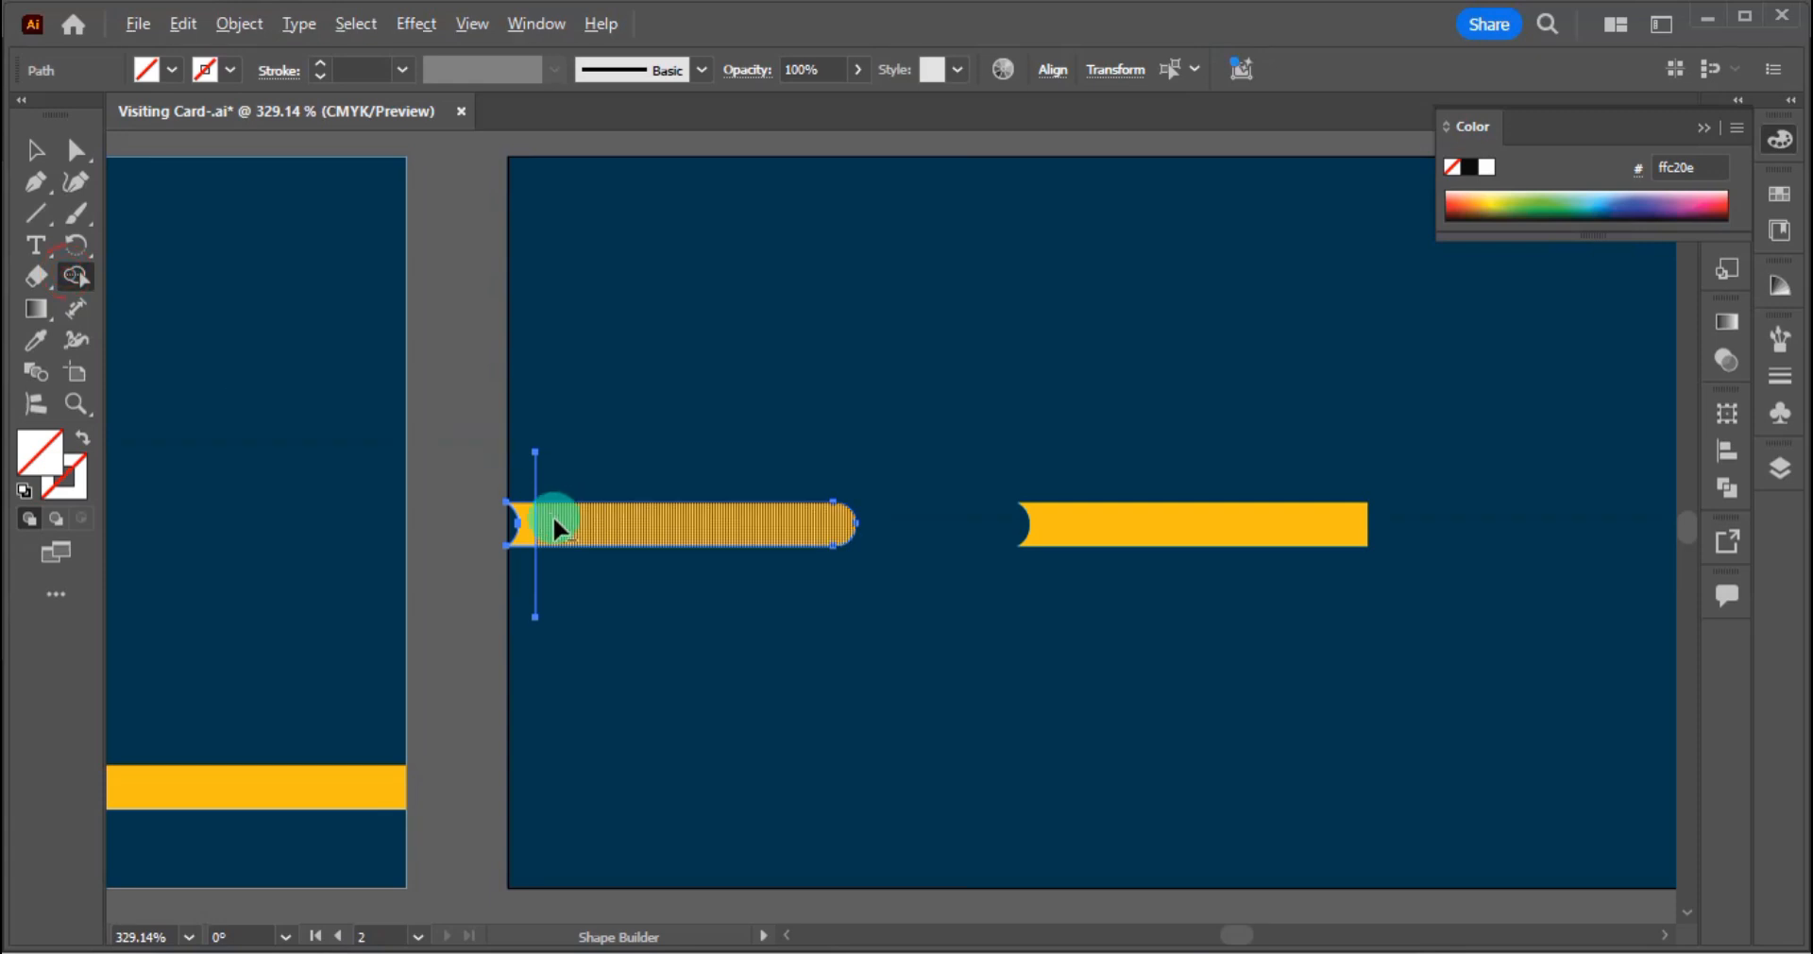
drag(552, 513, 517, 493)
key(v)
click(377, 574)
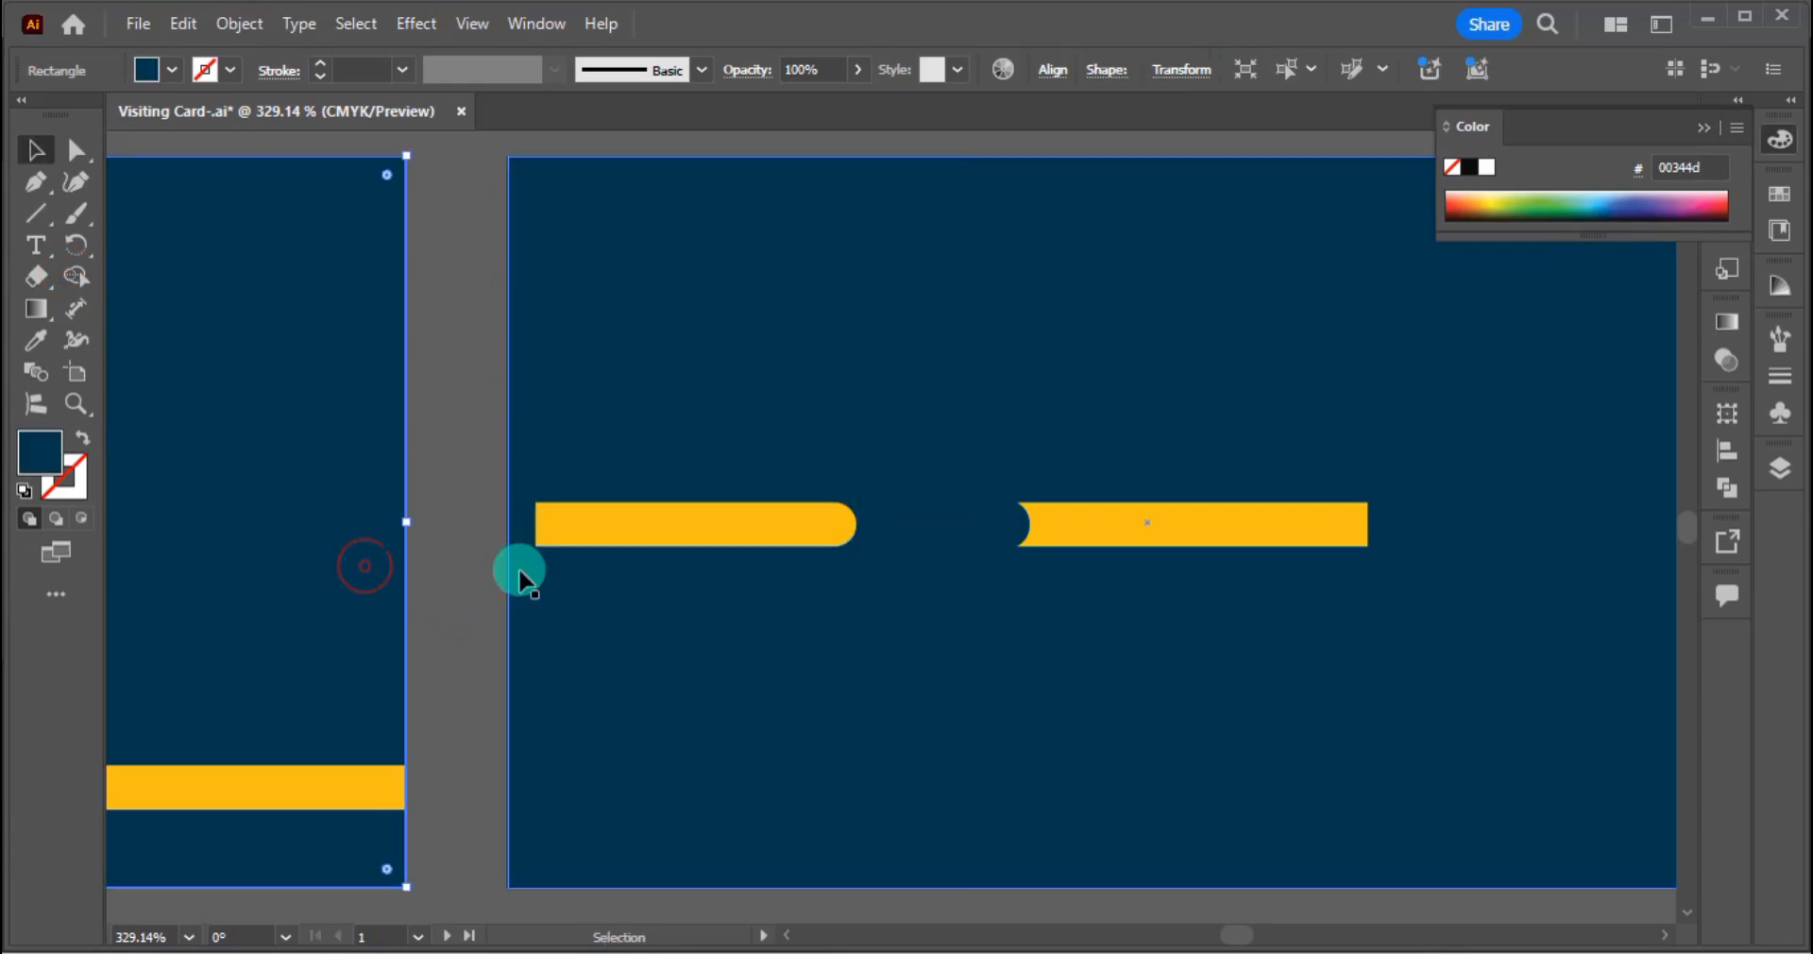
click(536, 565)
key(Delete)
Step: Nudge the left yellow piece to the right, closer to the notched piece, and deselect it
click(639, 510)
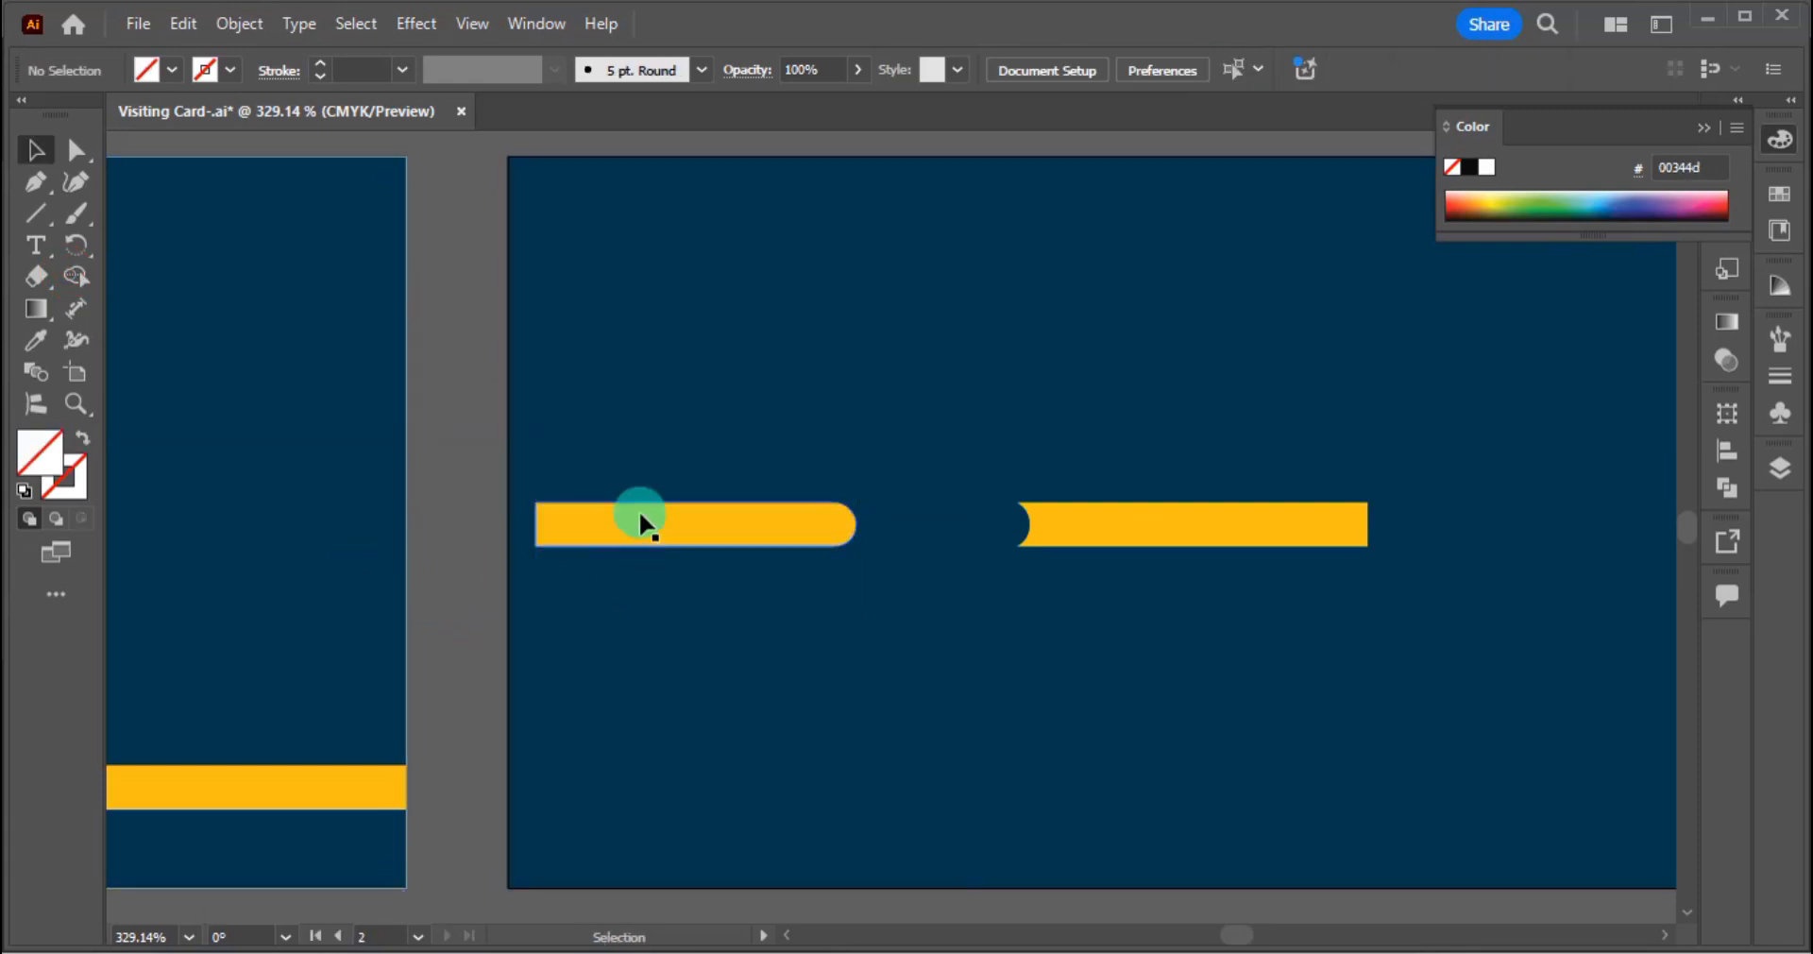
key(shift+Right)
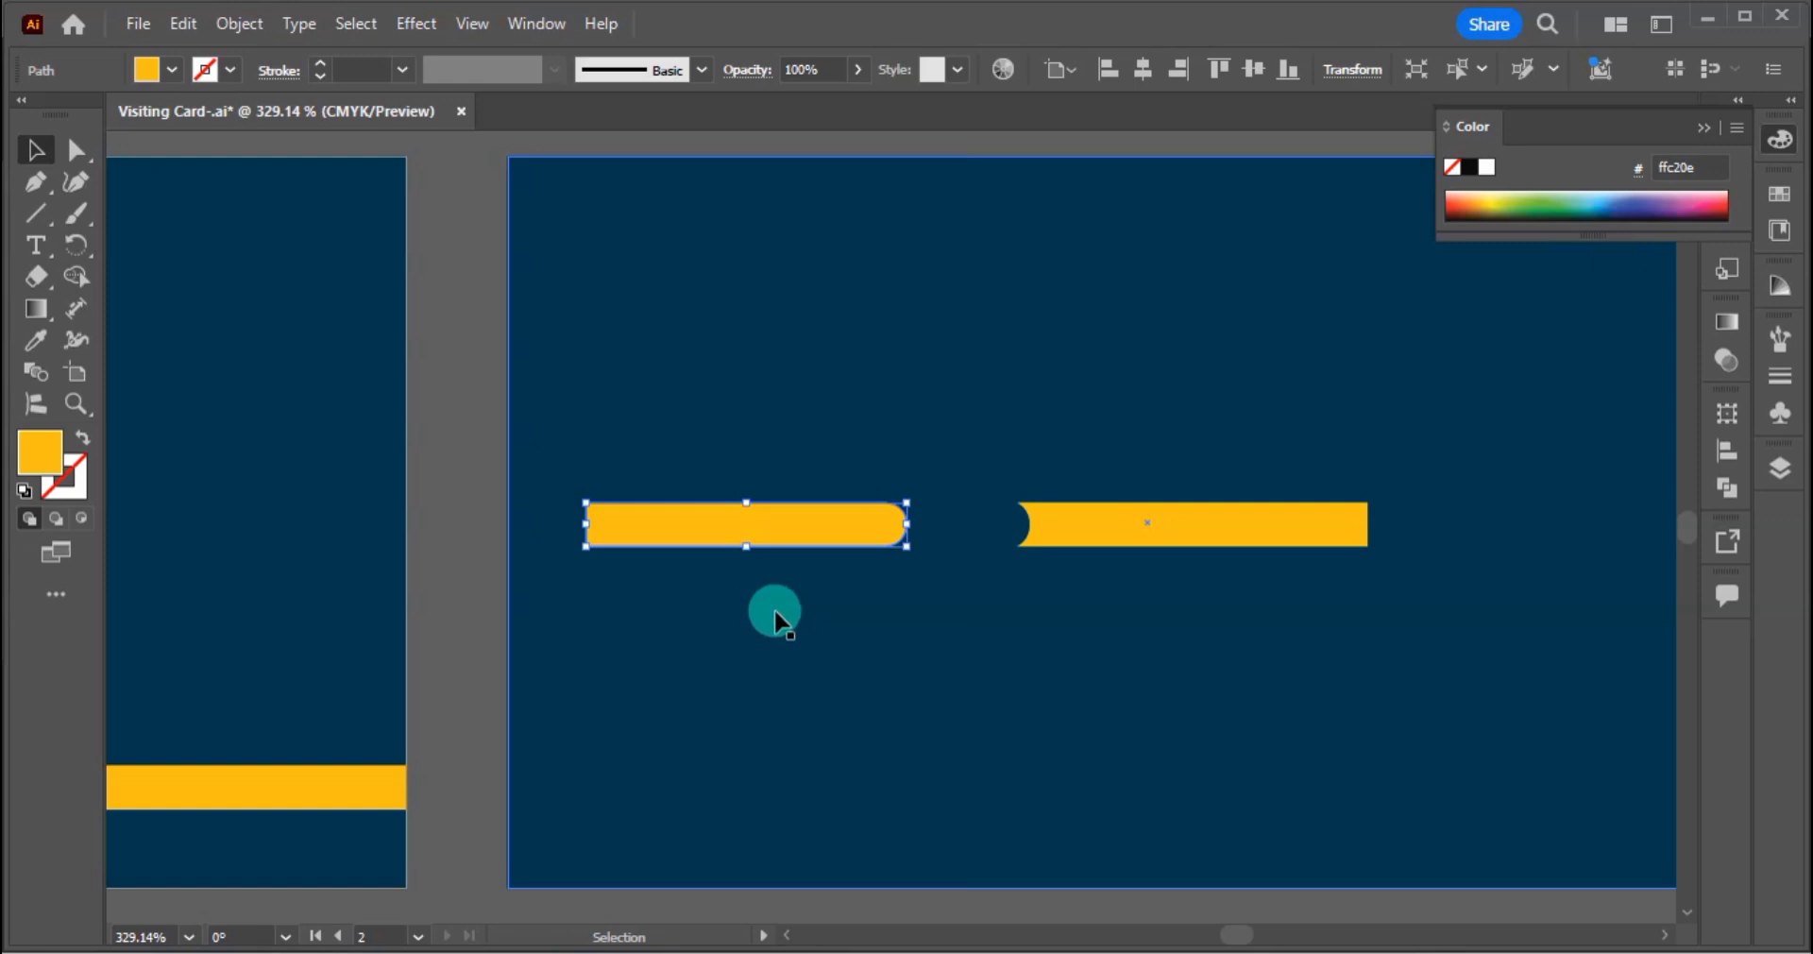
click(477, 634)
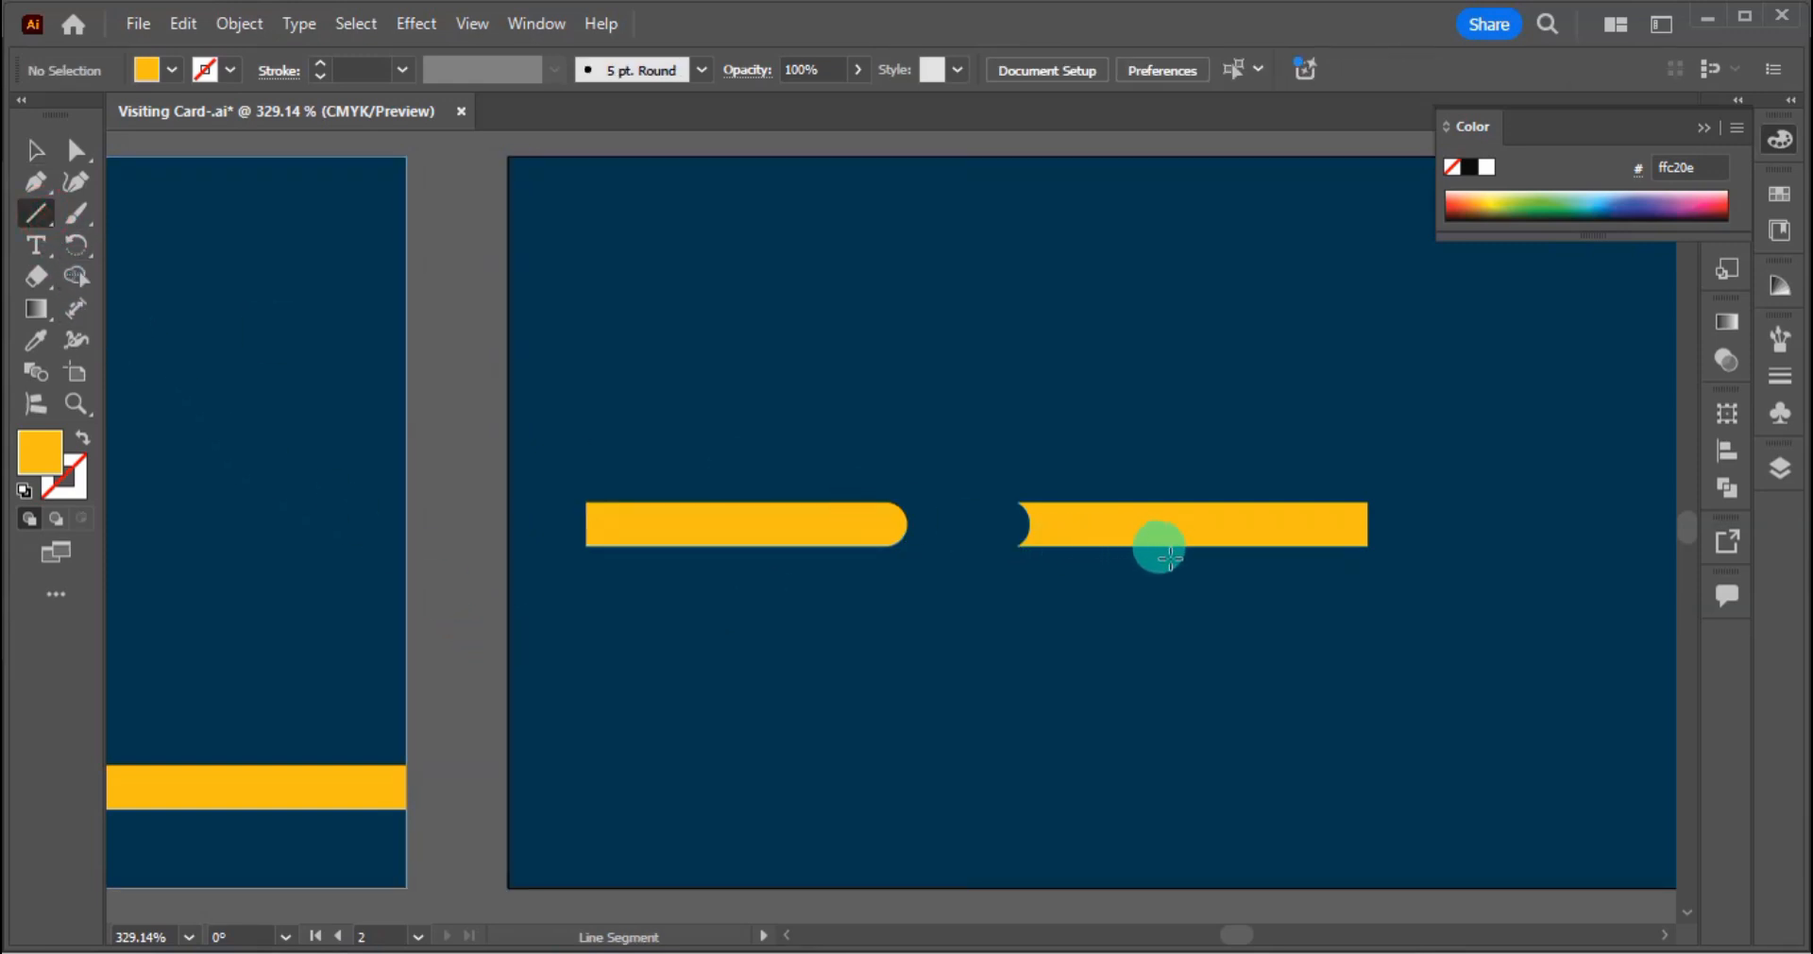
Step: Draw a vertical cutting line across the middle of the right yellow piece and select both together
mouse_move(1197, 541)
mouse_down()
mouse_move(1193, 472)
mouse_move(1180, 631)
mouse_up()
ctrl+shift+click(1258, 526)
key(v)
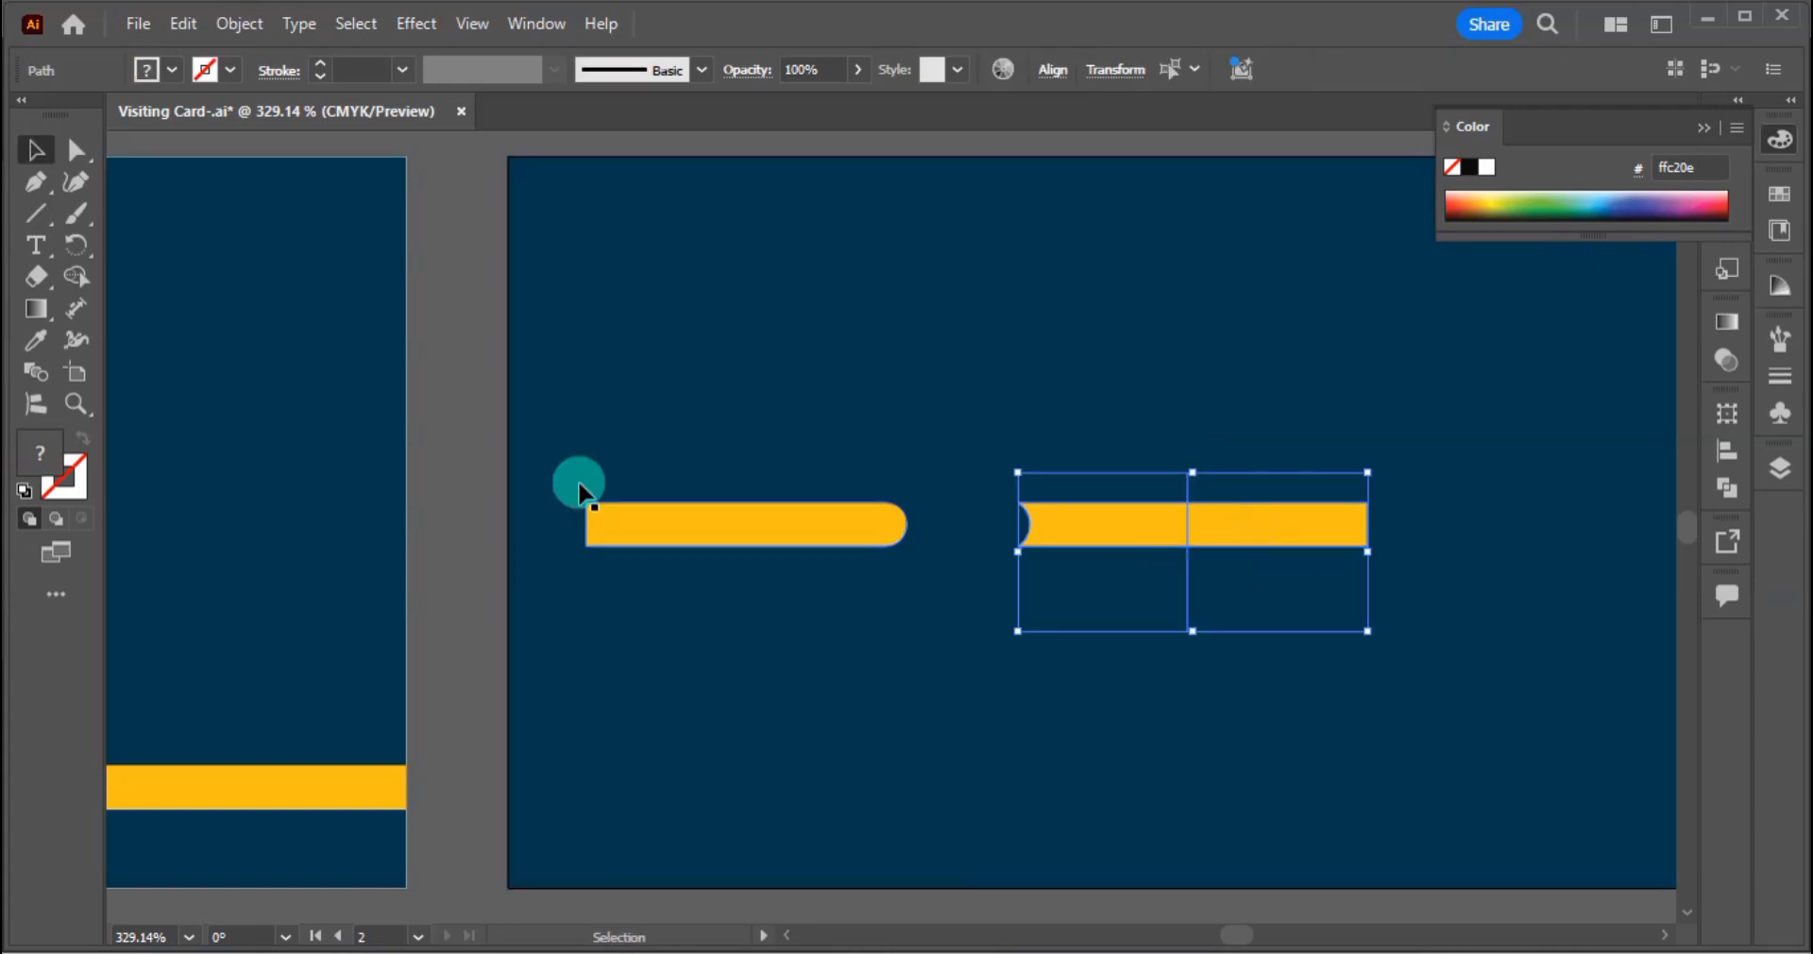
Step: Remove the part of the right yellow piece beyond the cutting line with Shape Builder
click(75, 277)
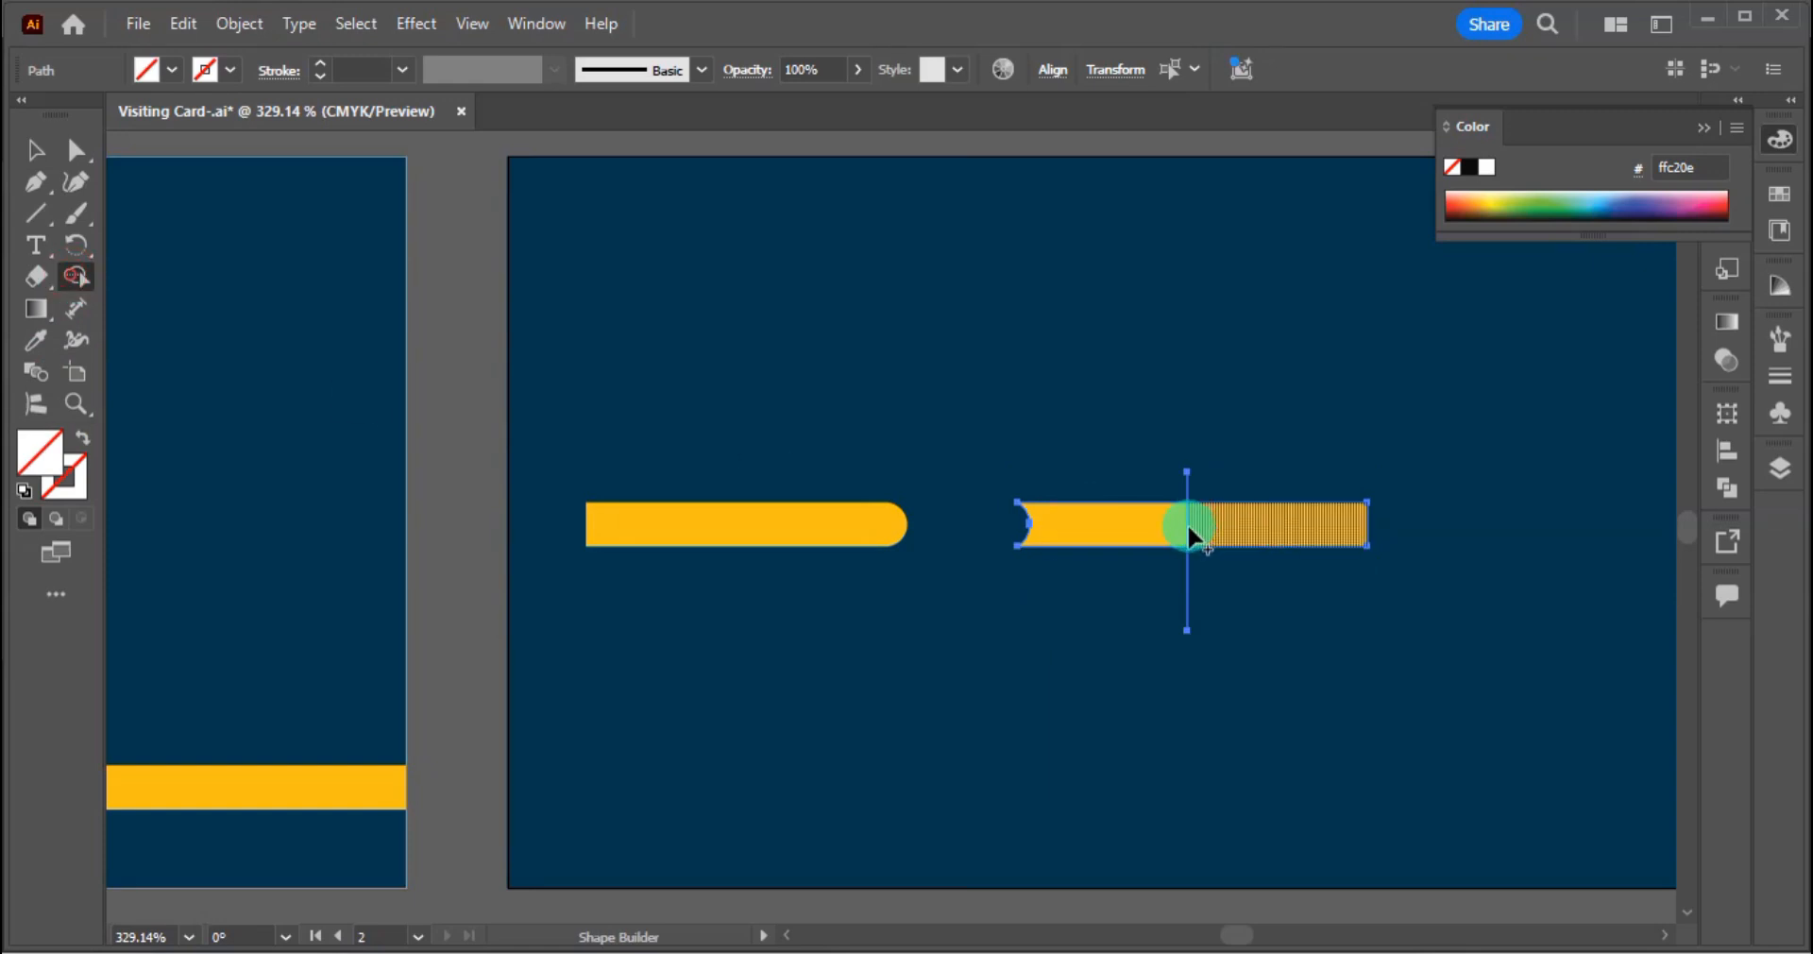
alt+click(1216, 546)
key(v)
click(1216, 628)
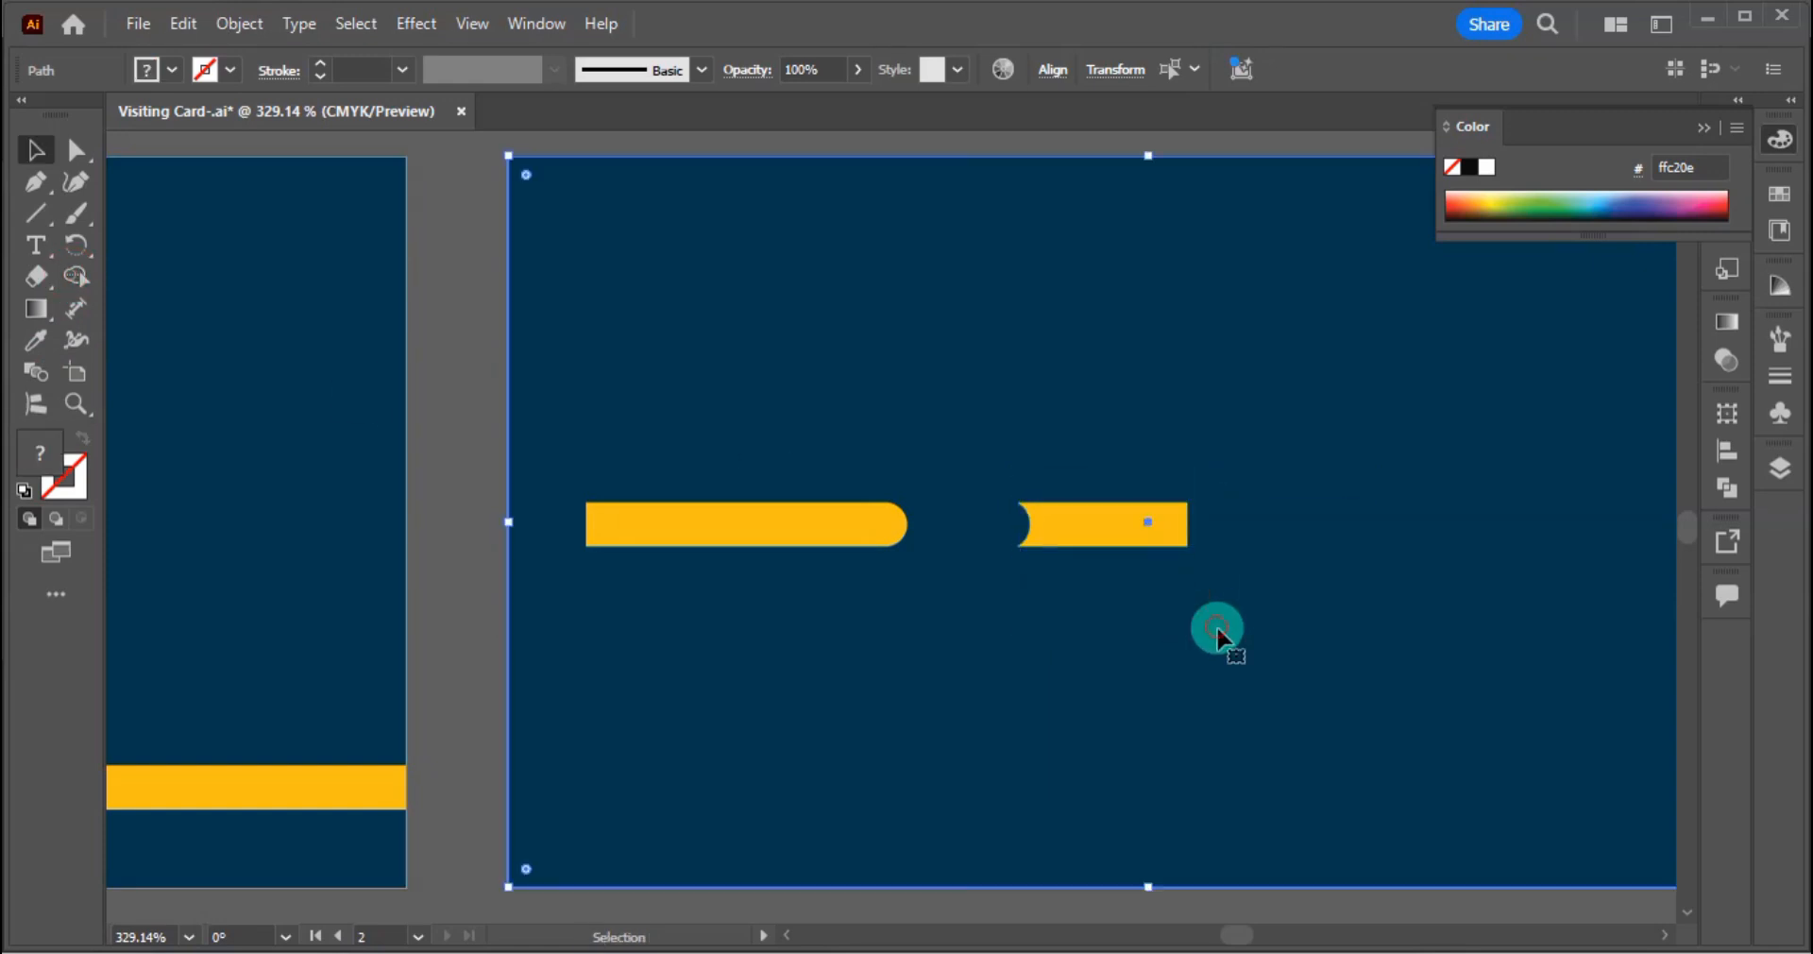
Step: Delete the leftover cutting line and nudge the notched yellow piece to the left, closer to the rounded piece
click(1188, 605)
key(Delete)
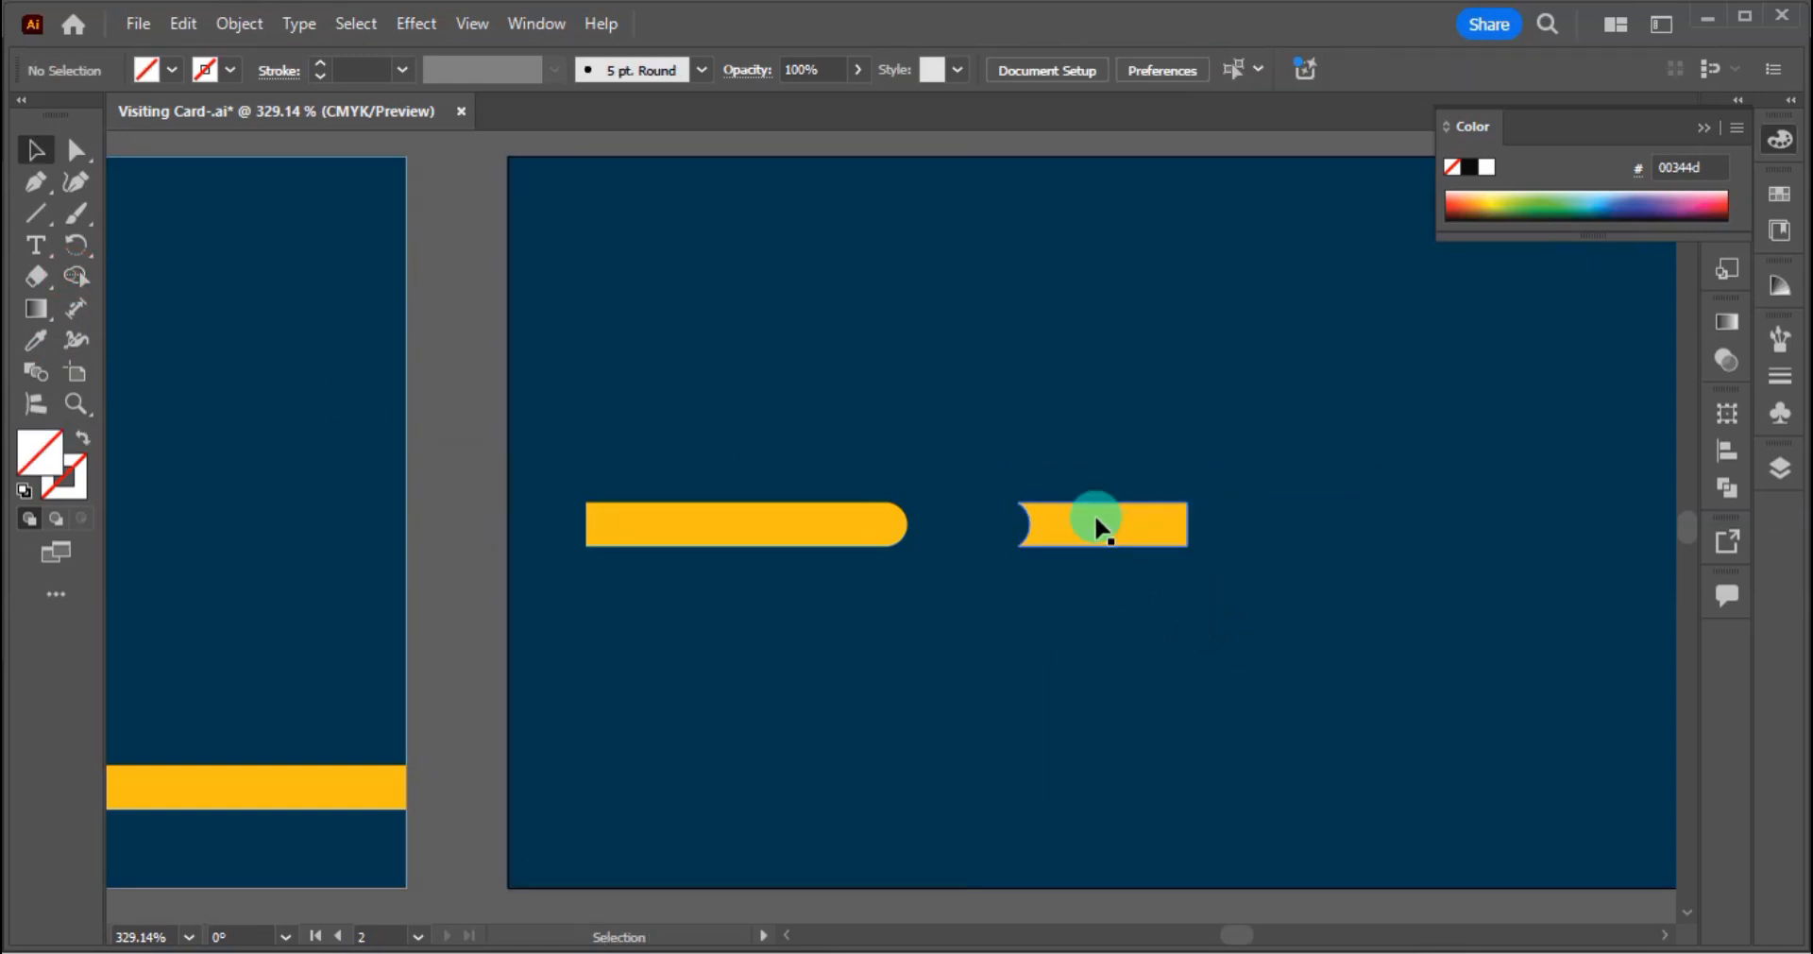
click(1101, 525)
key(shift+Left)
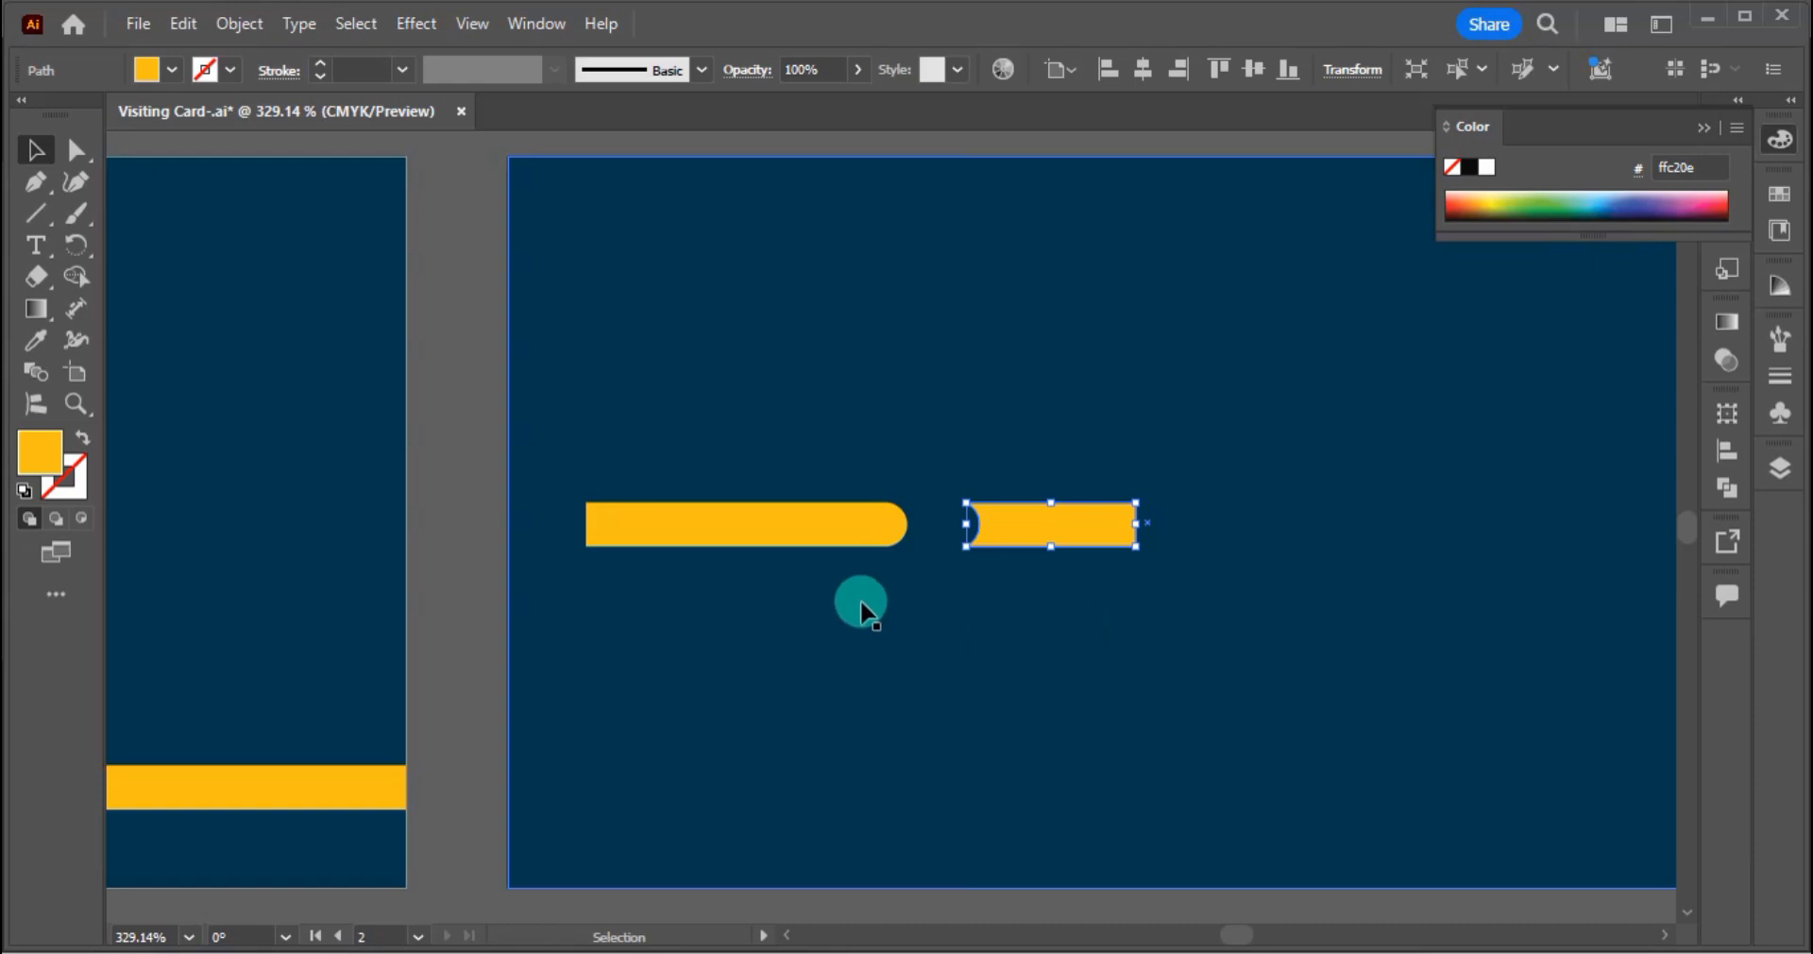
Step: Rotate both yellow pieces together by 90° so the rounded piece is below the notched one, and group them
drag(862, 611, 968, 529)
drag(1150, 561, 971, 376)
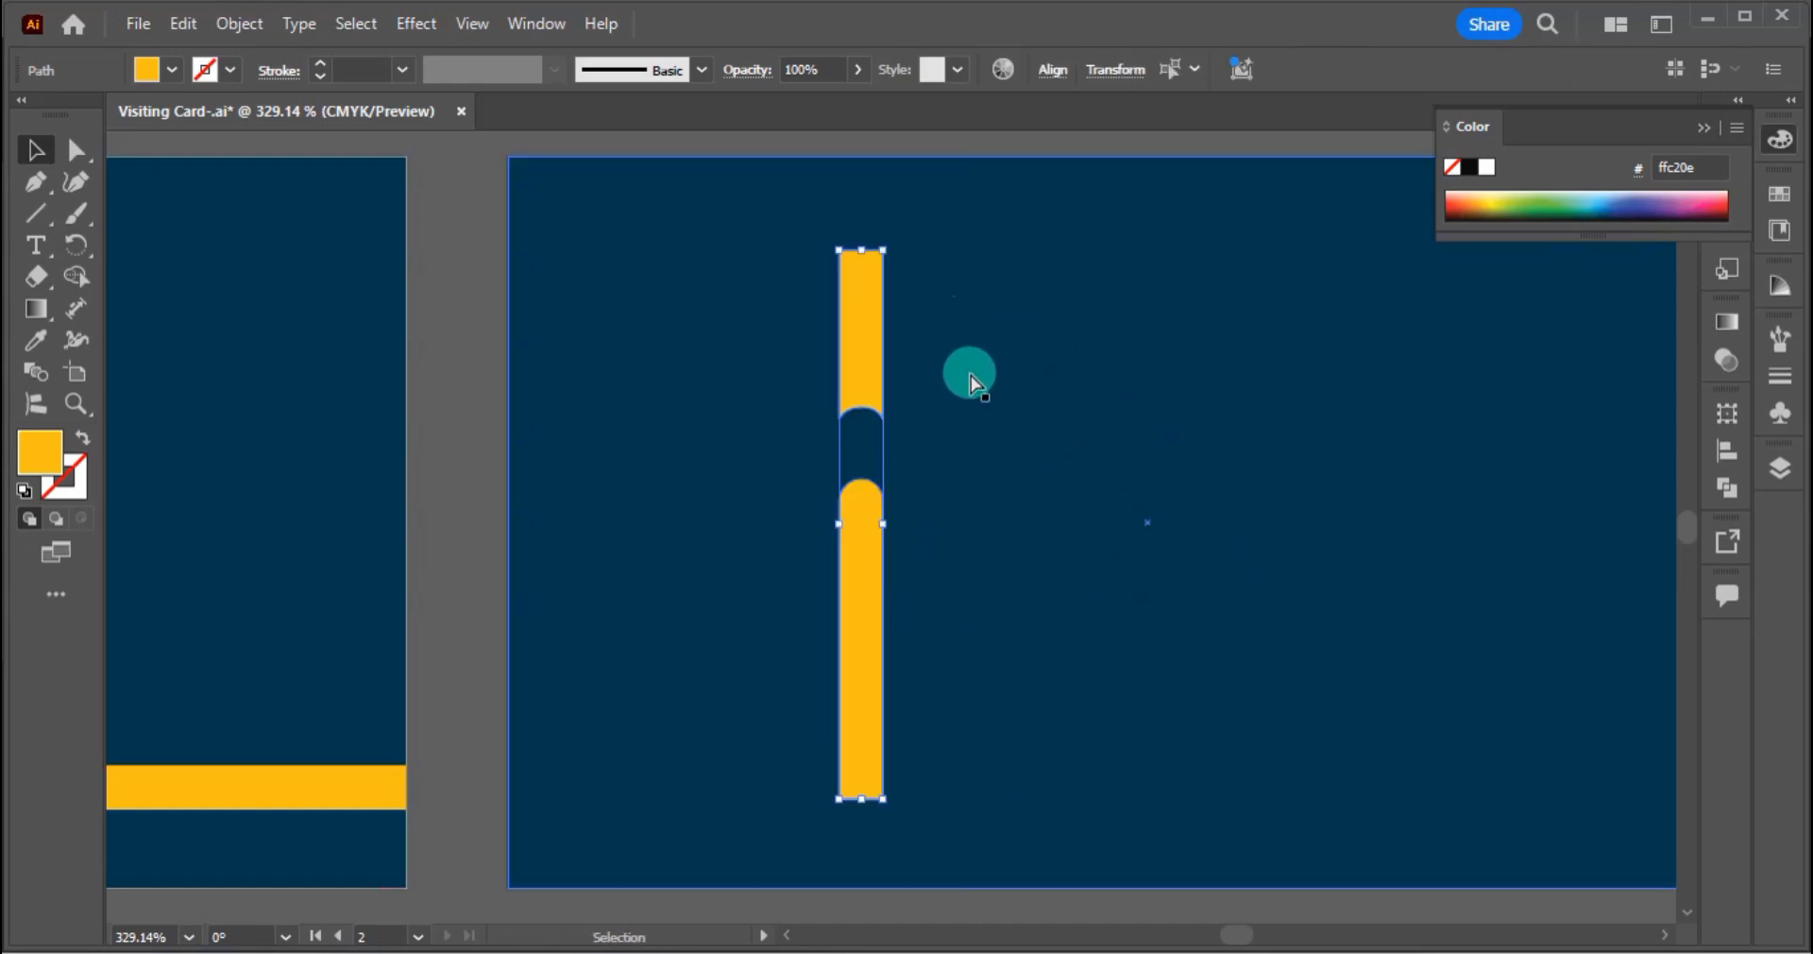
key(ctrl+g)
click(467, 513)
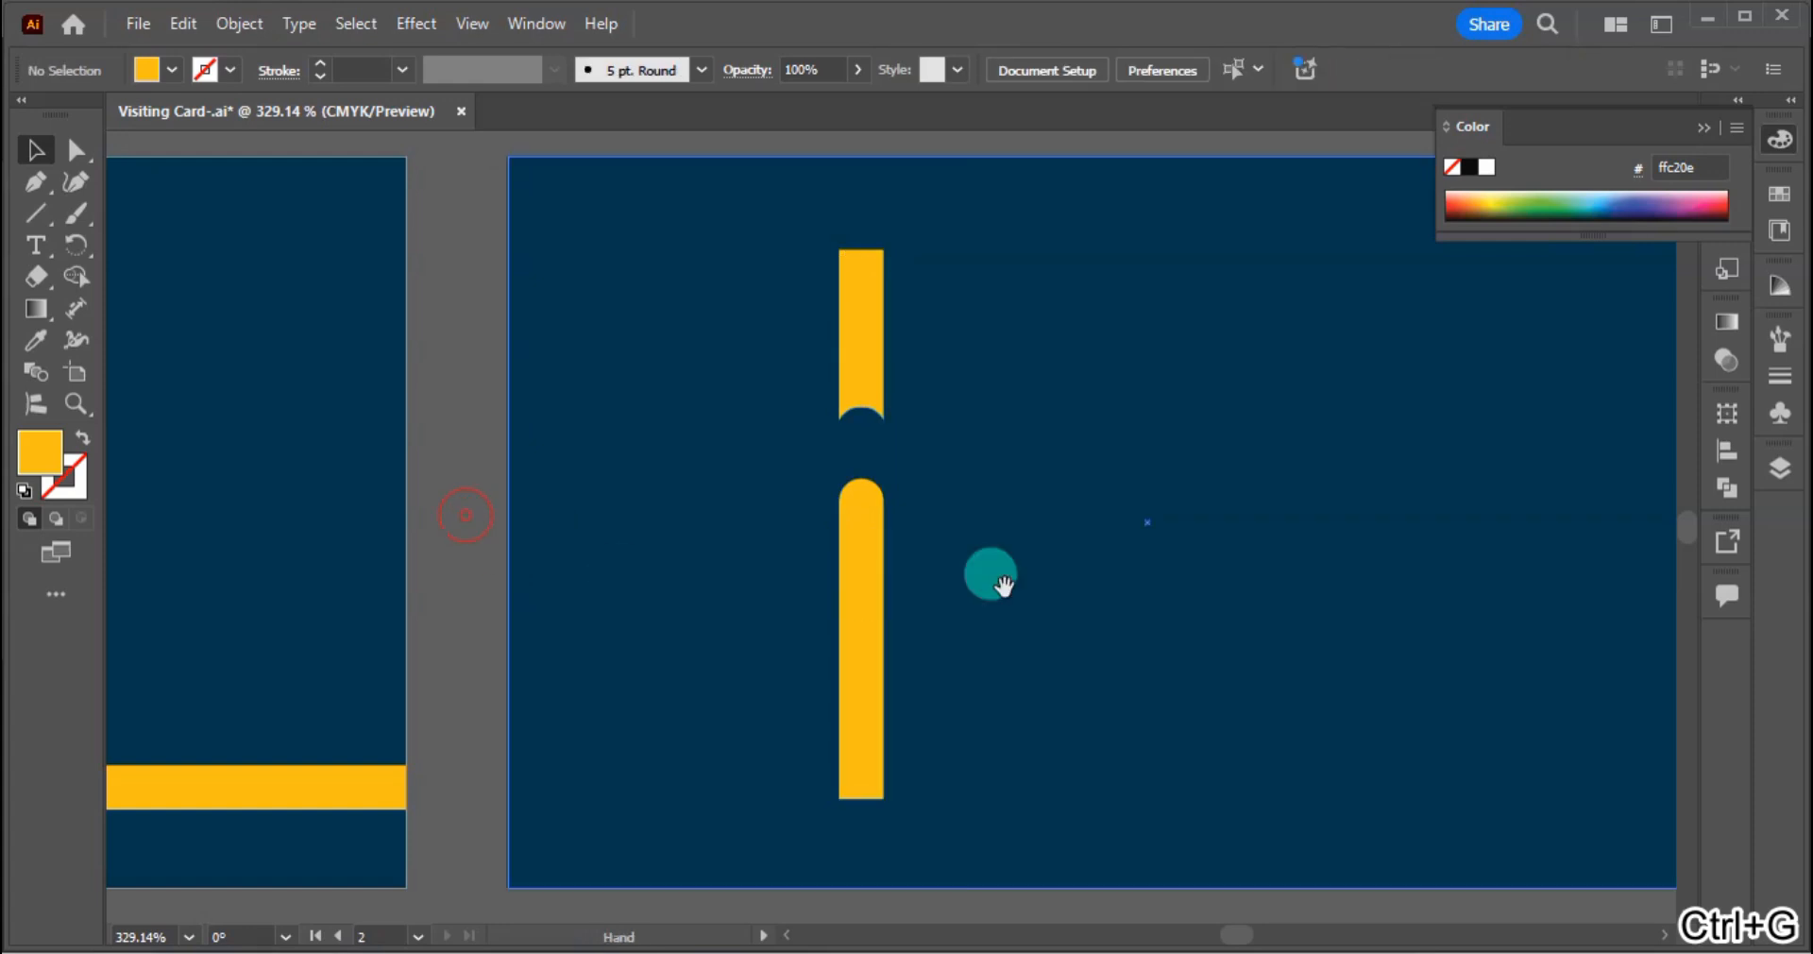
Step: Align the vertical yellow strip group to the top edge of the second card and deselect it
drag(995, 587, 822, 599)
drag(706, 632, 831, 557)
click(1219, 70)
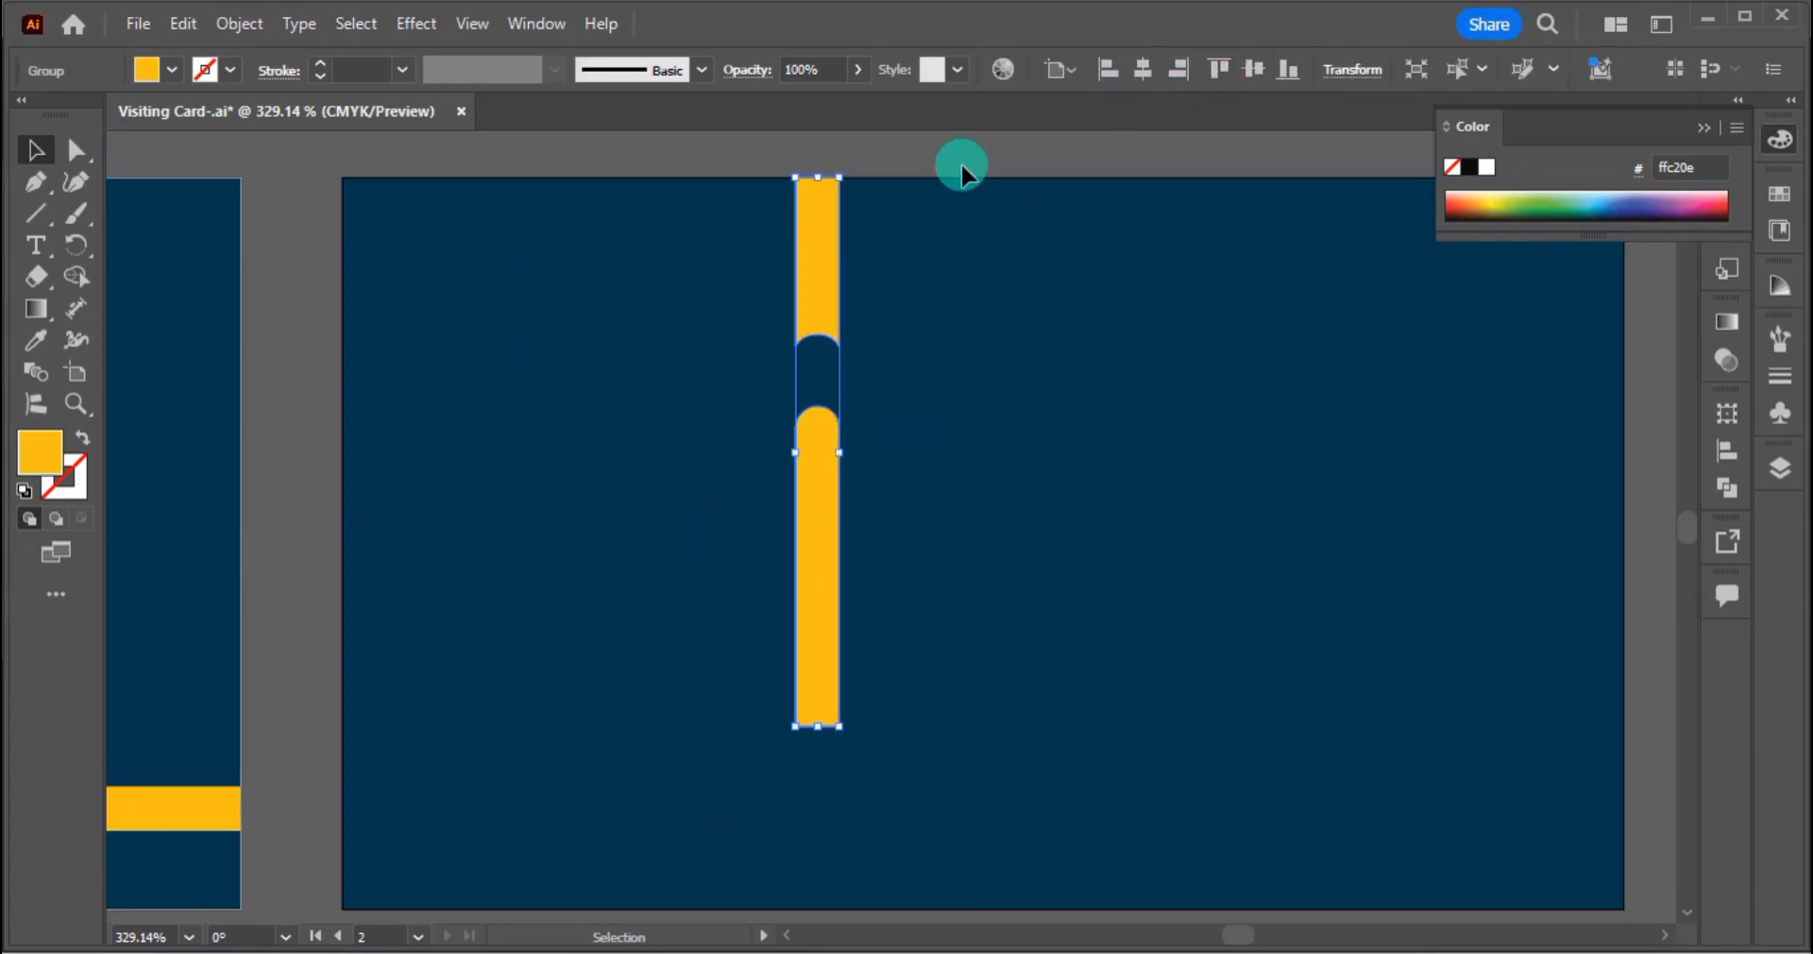
click(959, 168)
Step: Lock the second card's background and extend the lower yellow piece down to the card's bottom edge with Direct Selection
click(1056, 352)
key(ctrl+2)
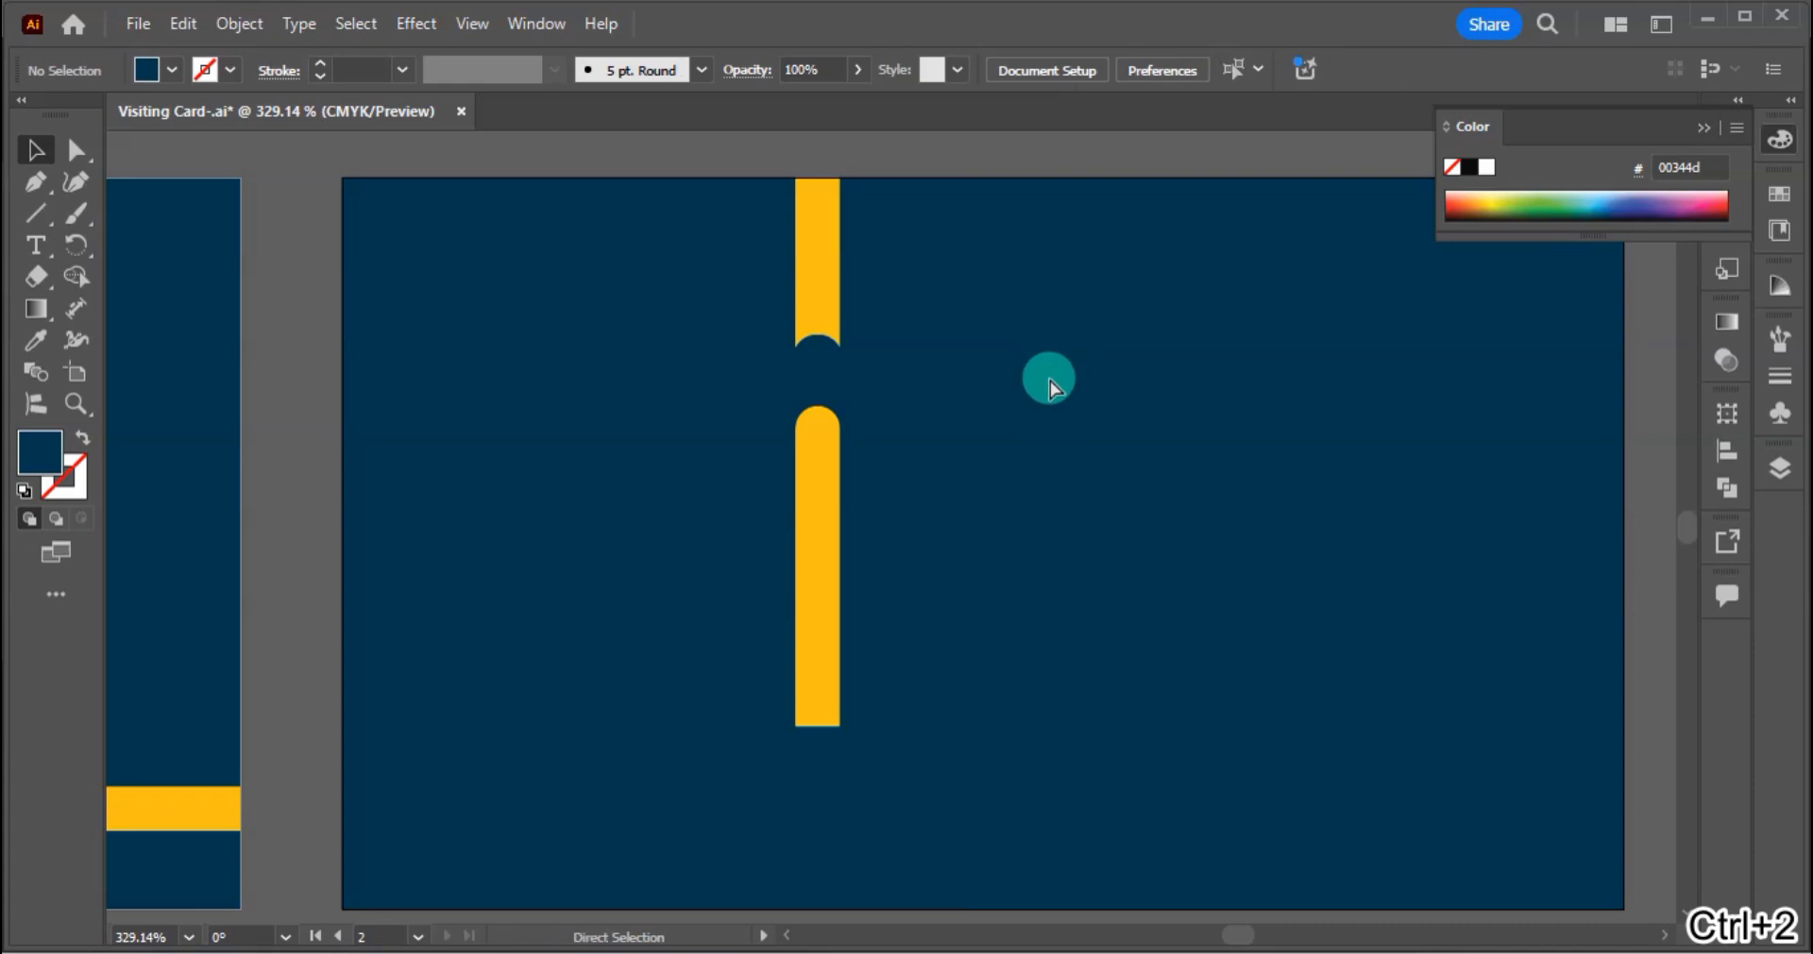
key(ctrl+minus)
drag(960, 541, 952, 543)
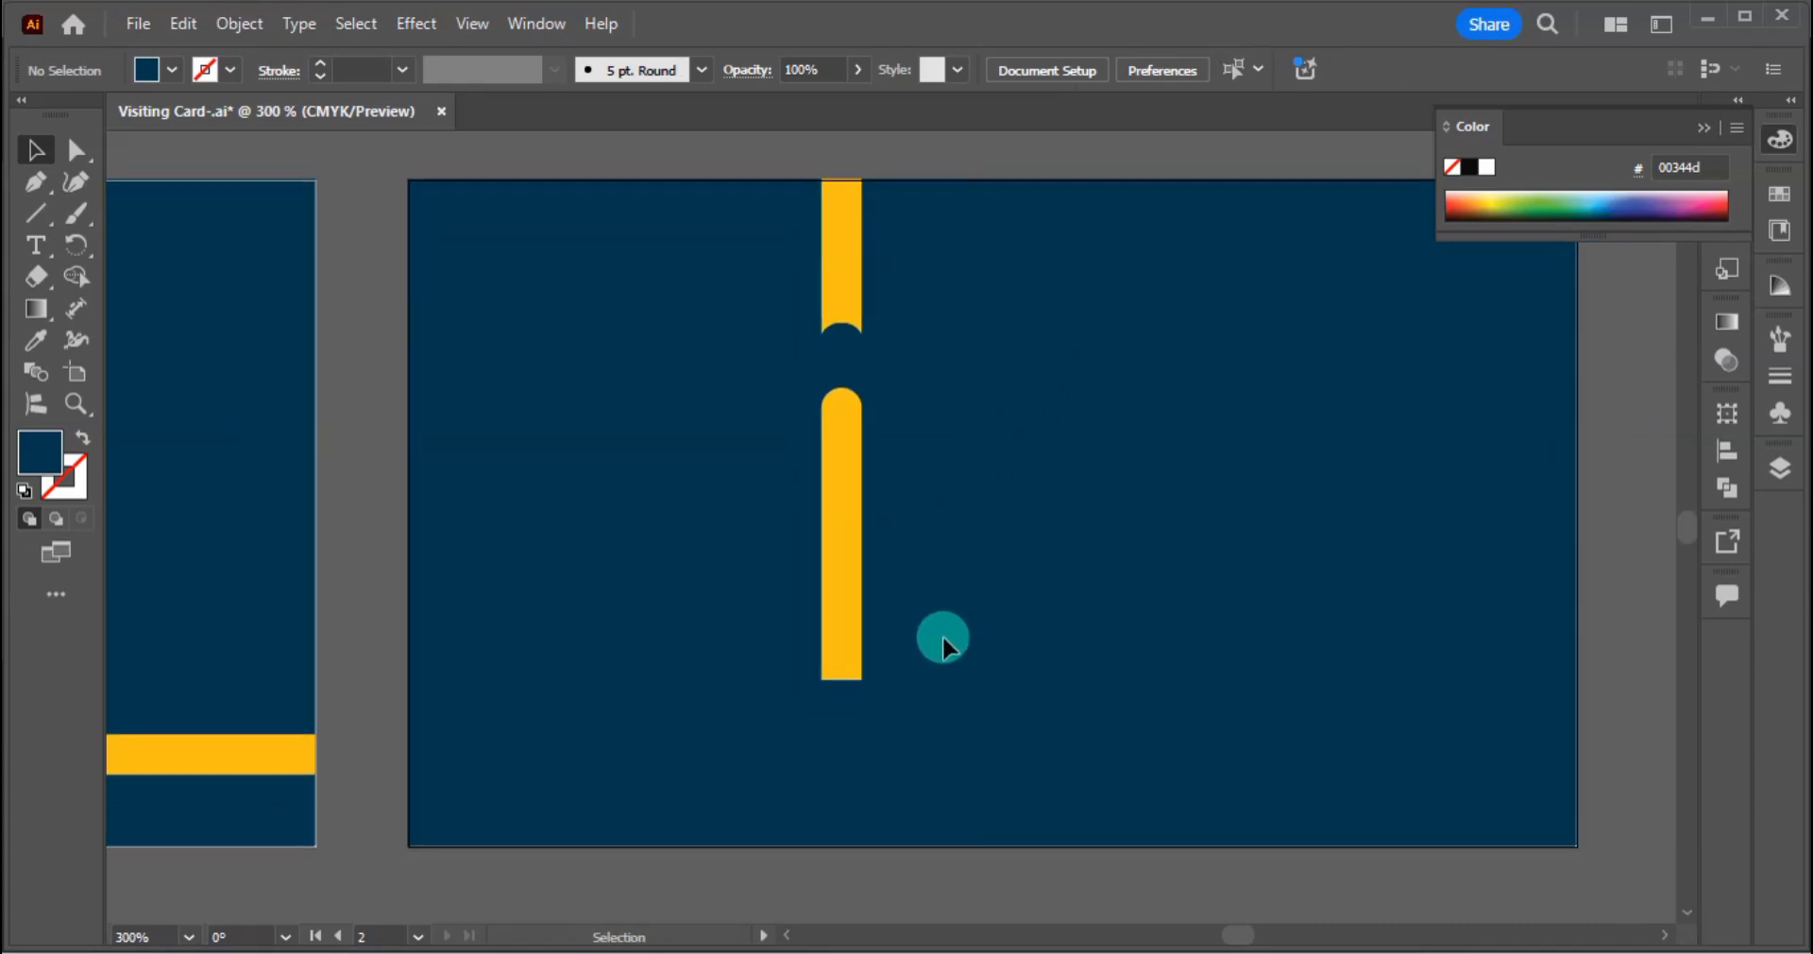
click(78, 154)
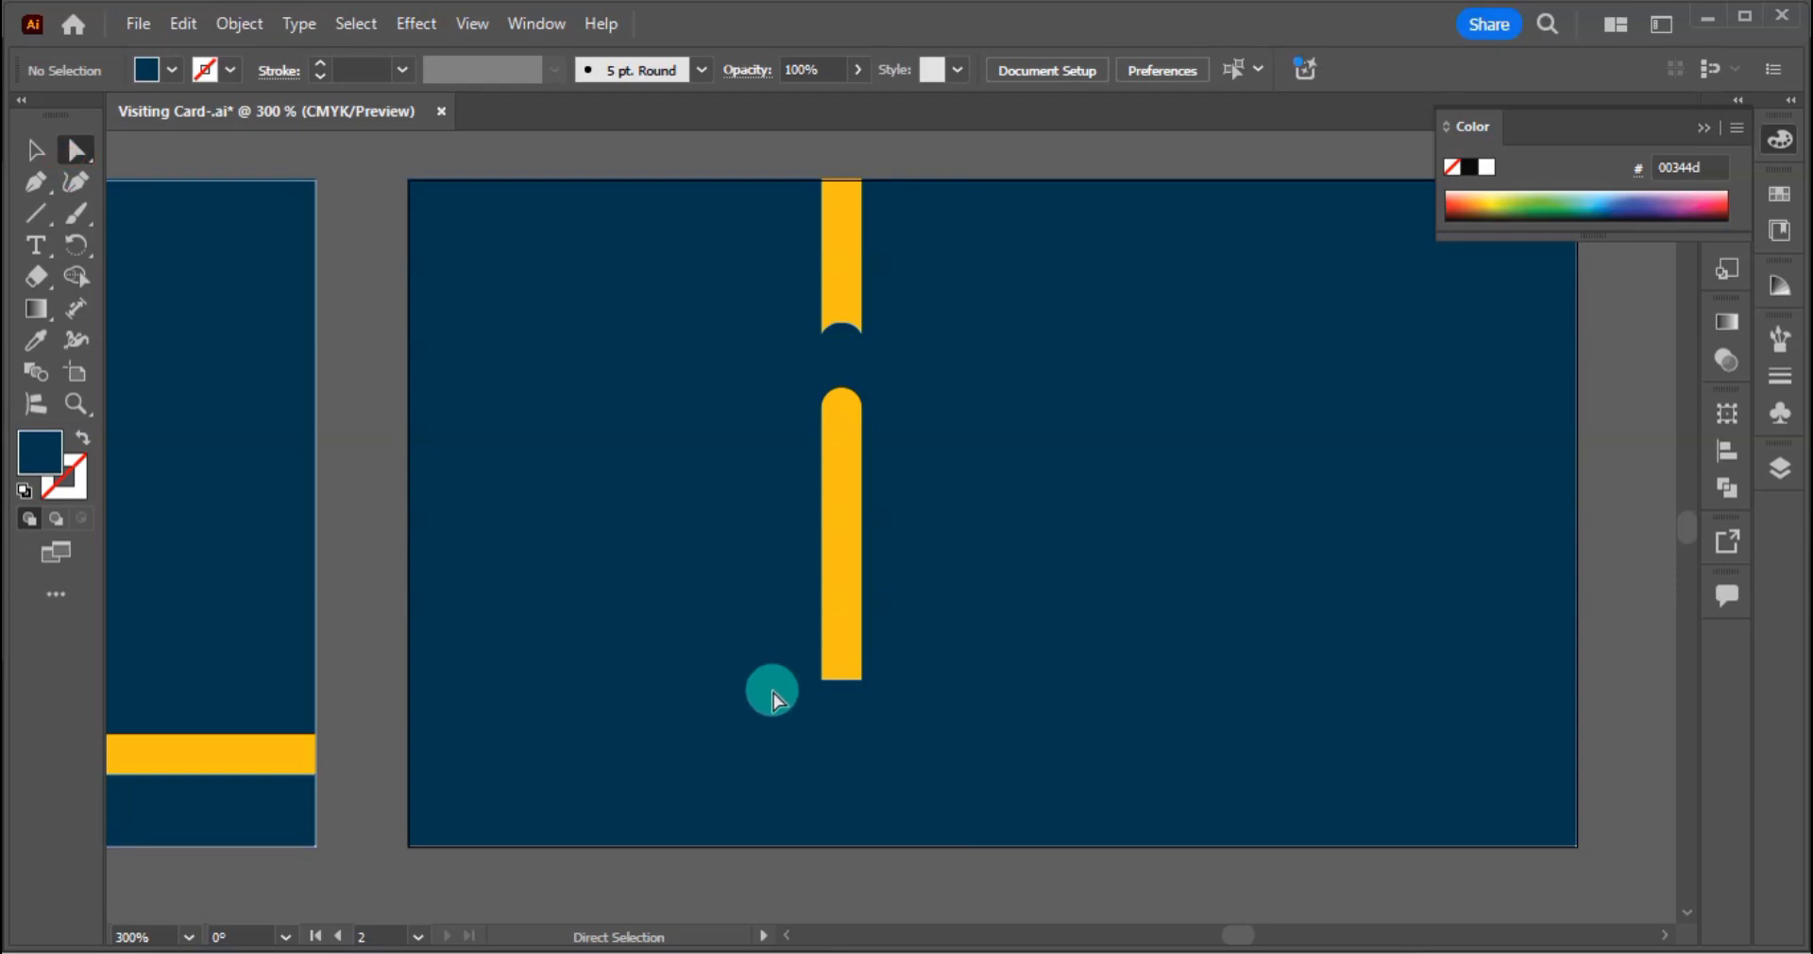
drag(857, 713, 841, 843)
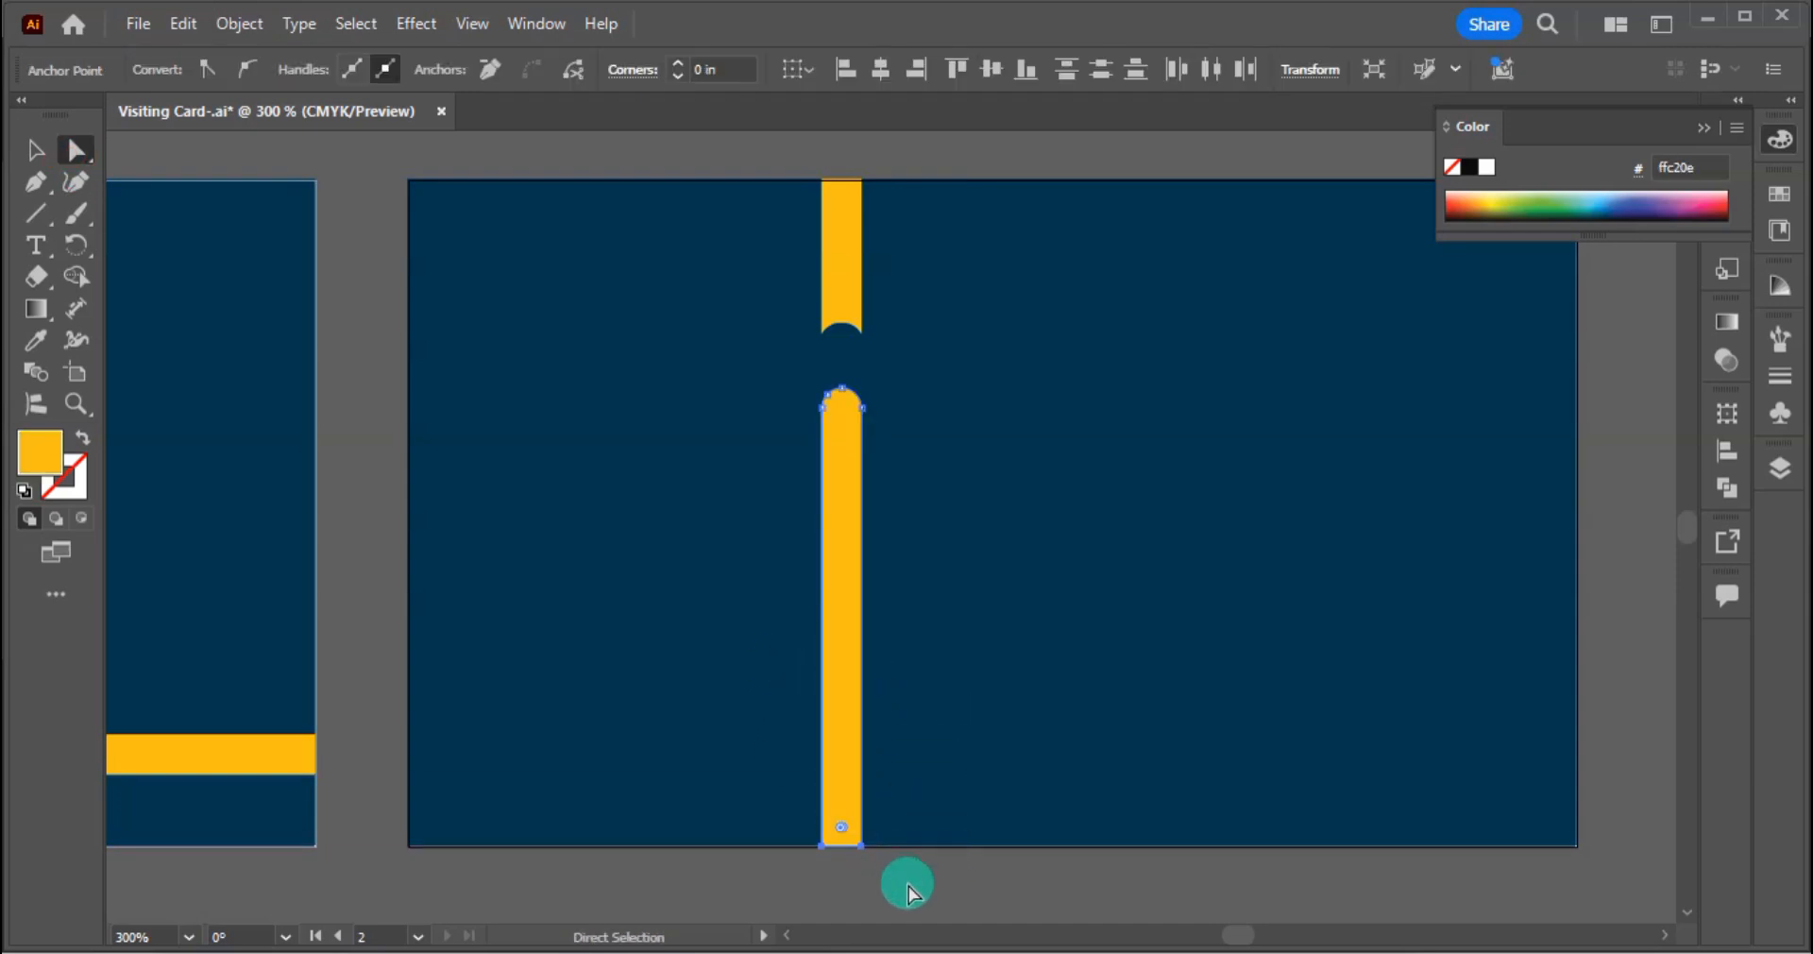
key(v)
click(907, 881)
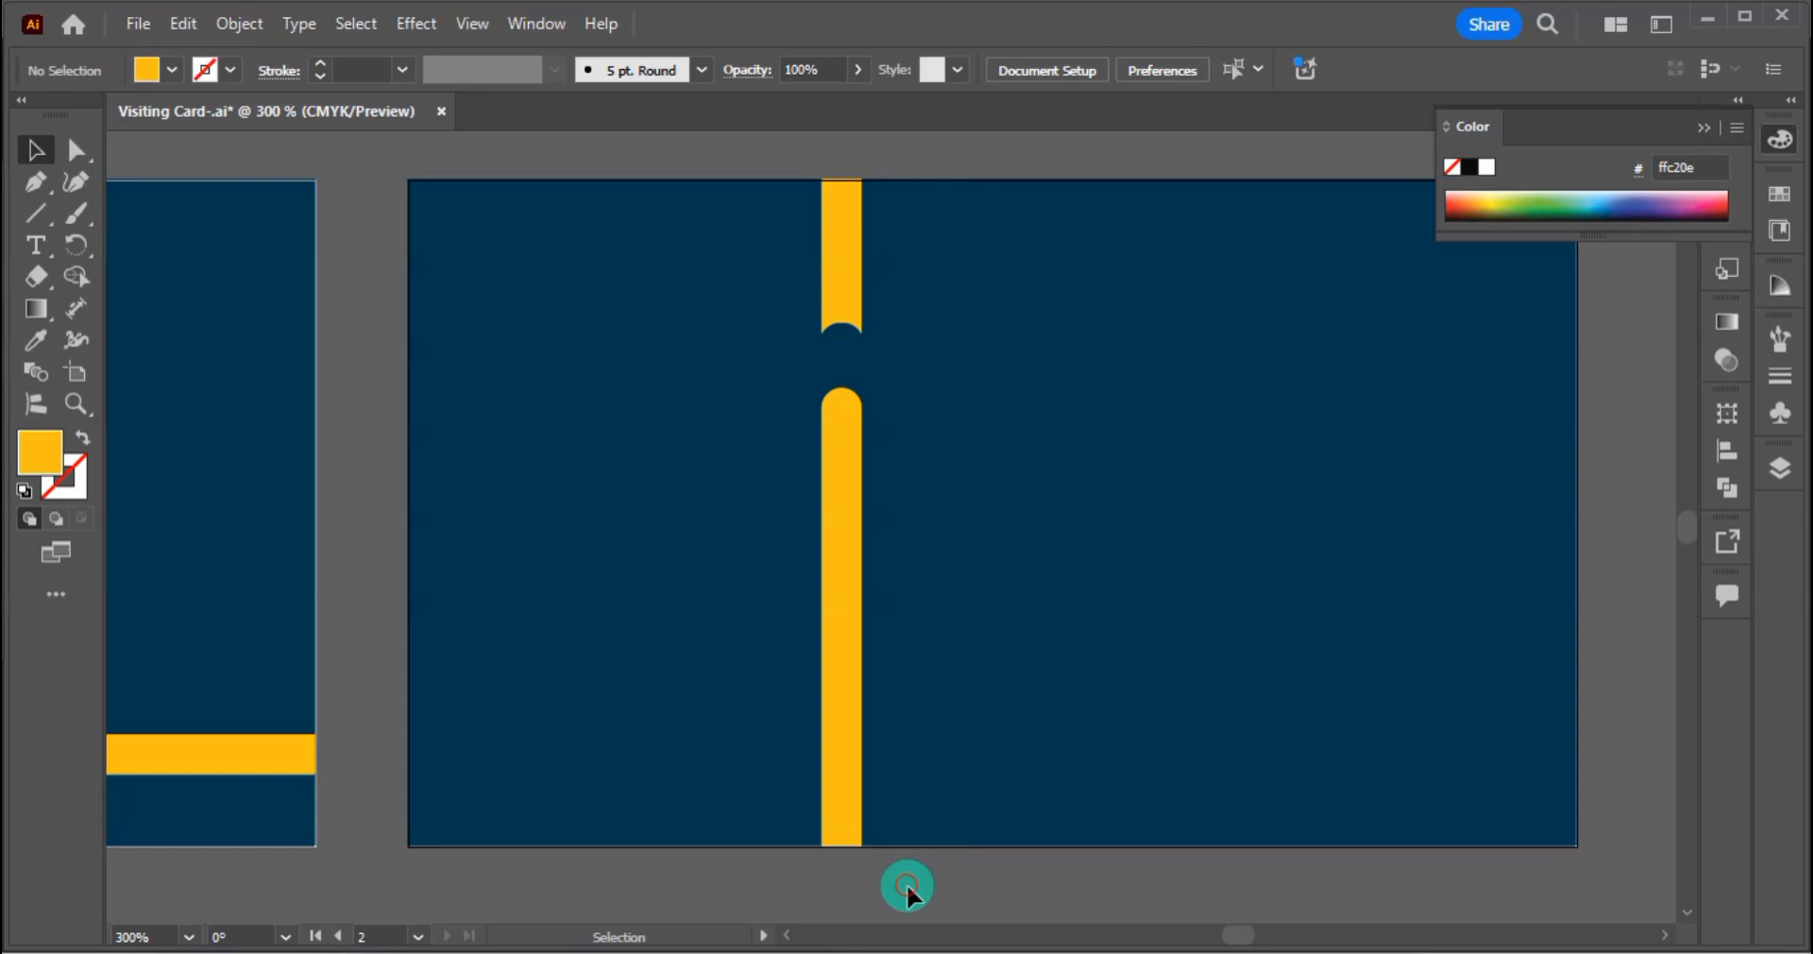
Step: Nudge the vertical yellow strip group slightly to the right on the second card and deselect it
click(854, 649)
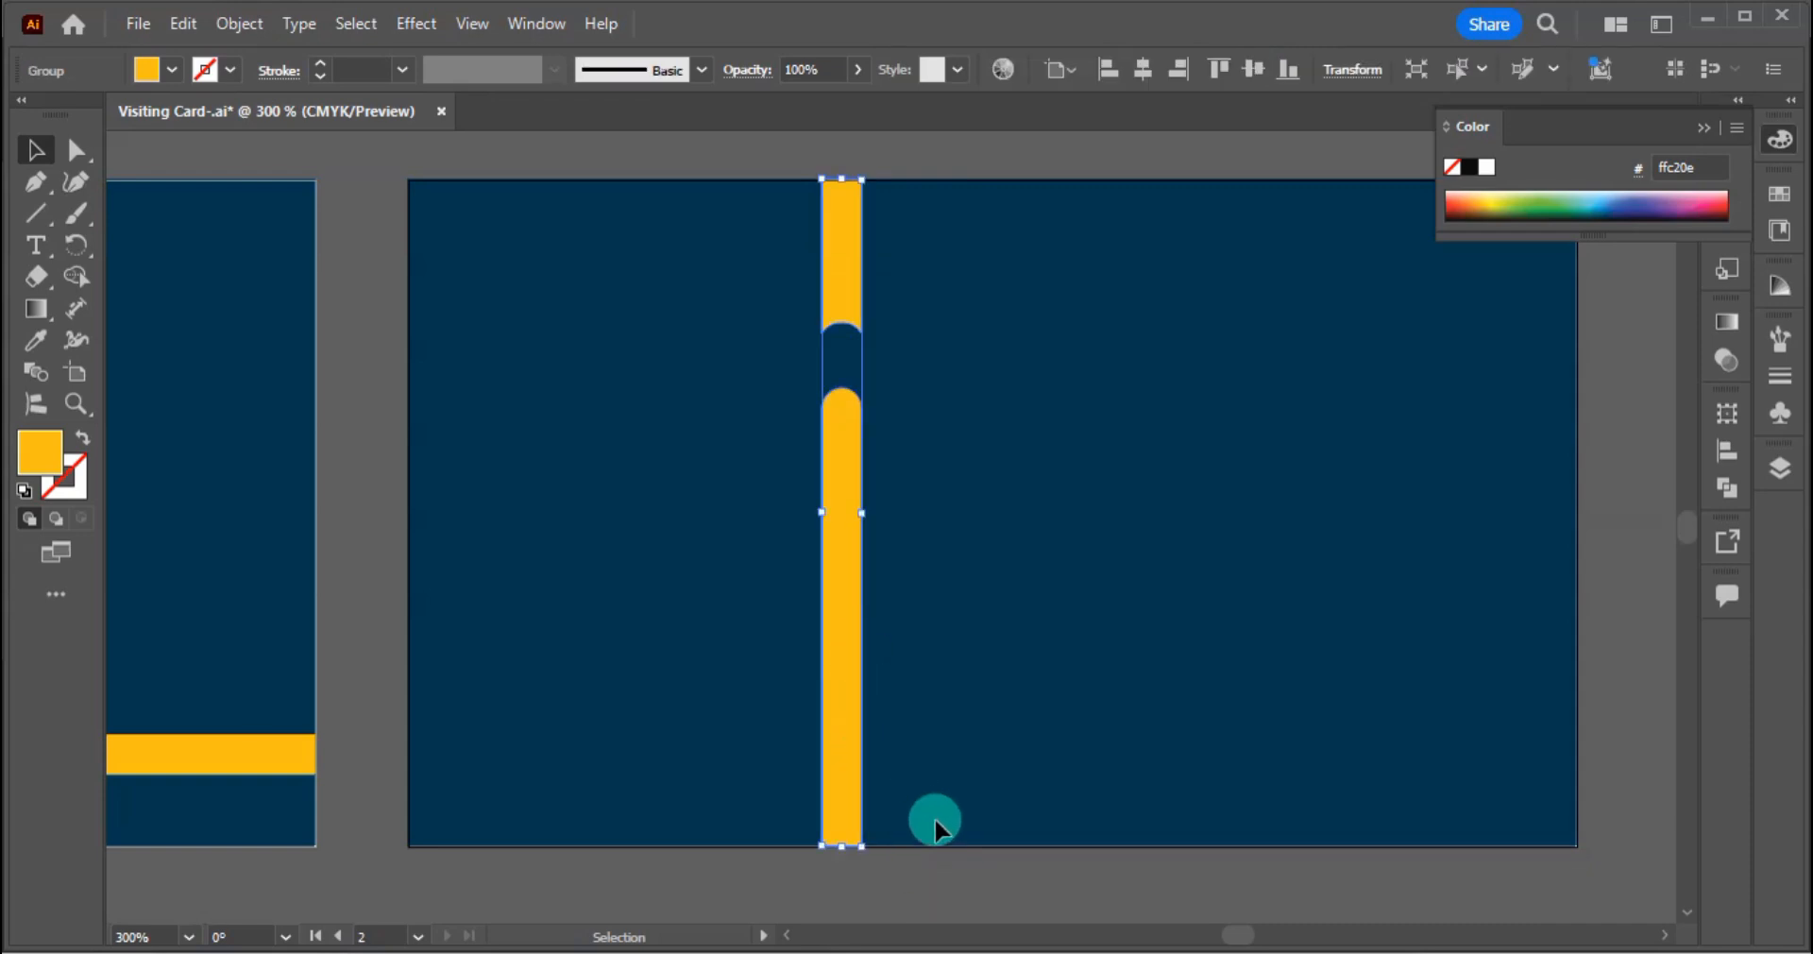
key(shift+Right)
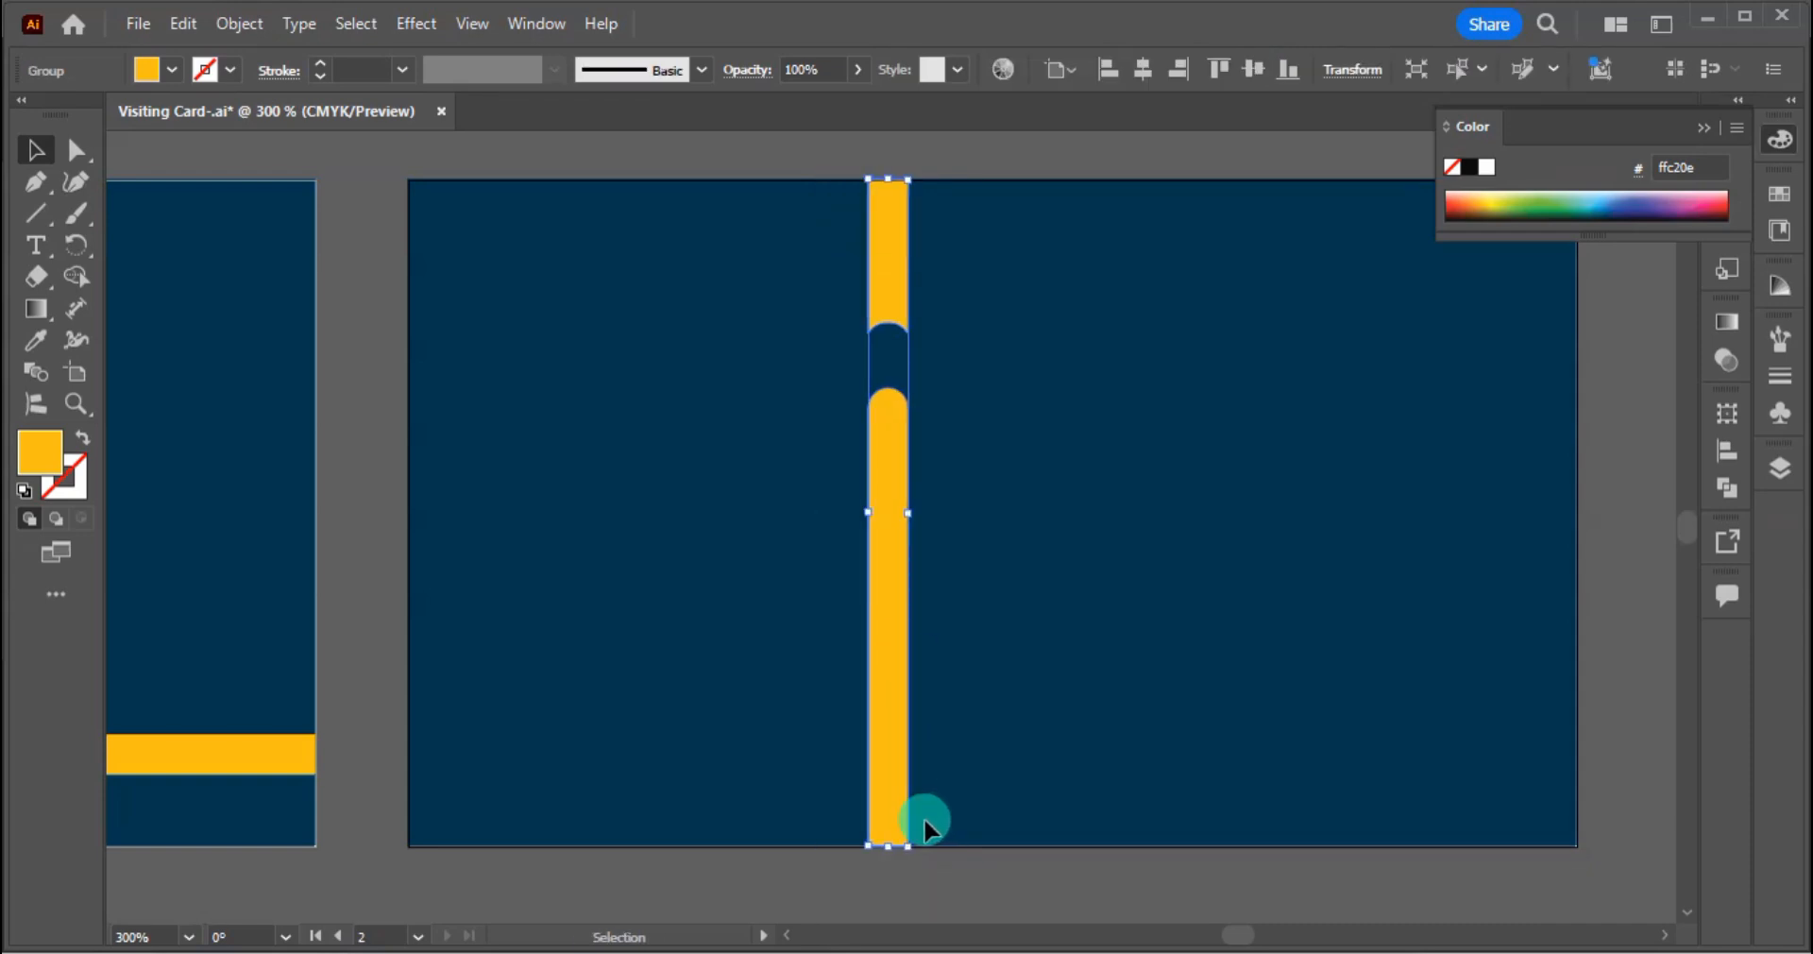
key(Left)
key(Left)
click(915, 881)
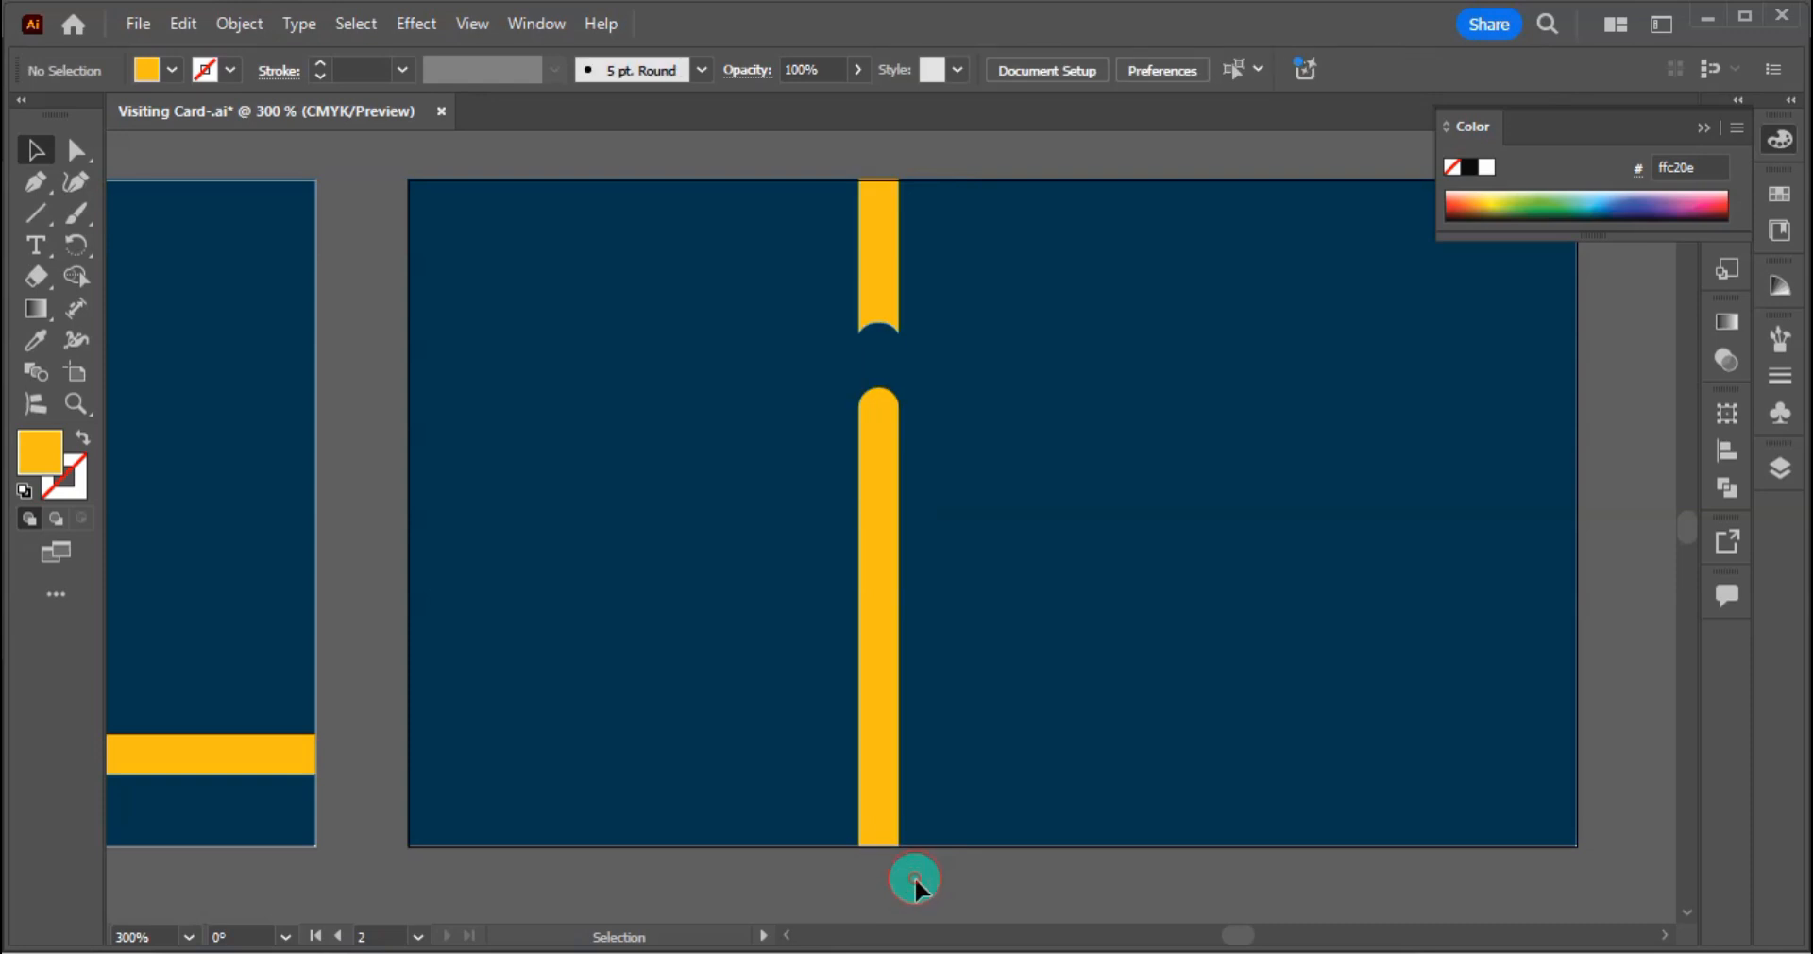
Step: Cut the logo, website text and contact details block from their place outside the cards
key(ctrl+minus)
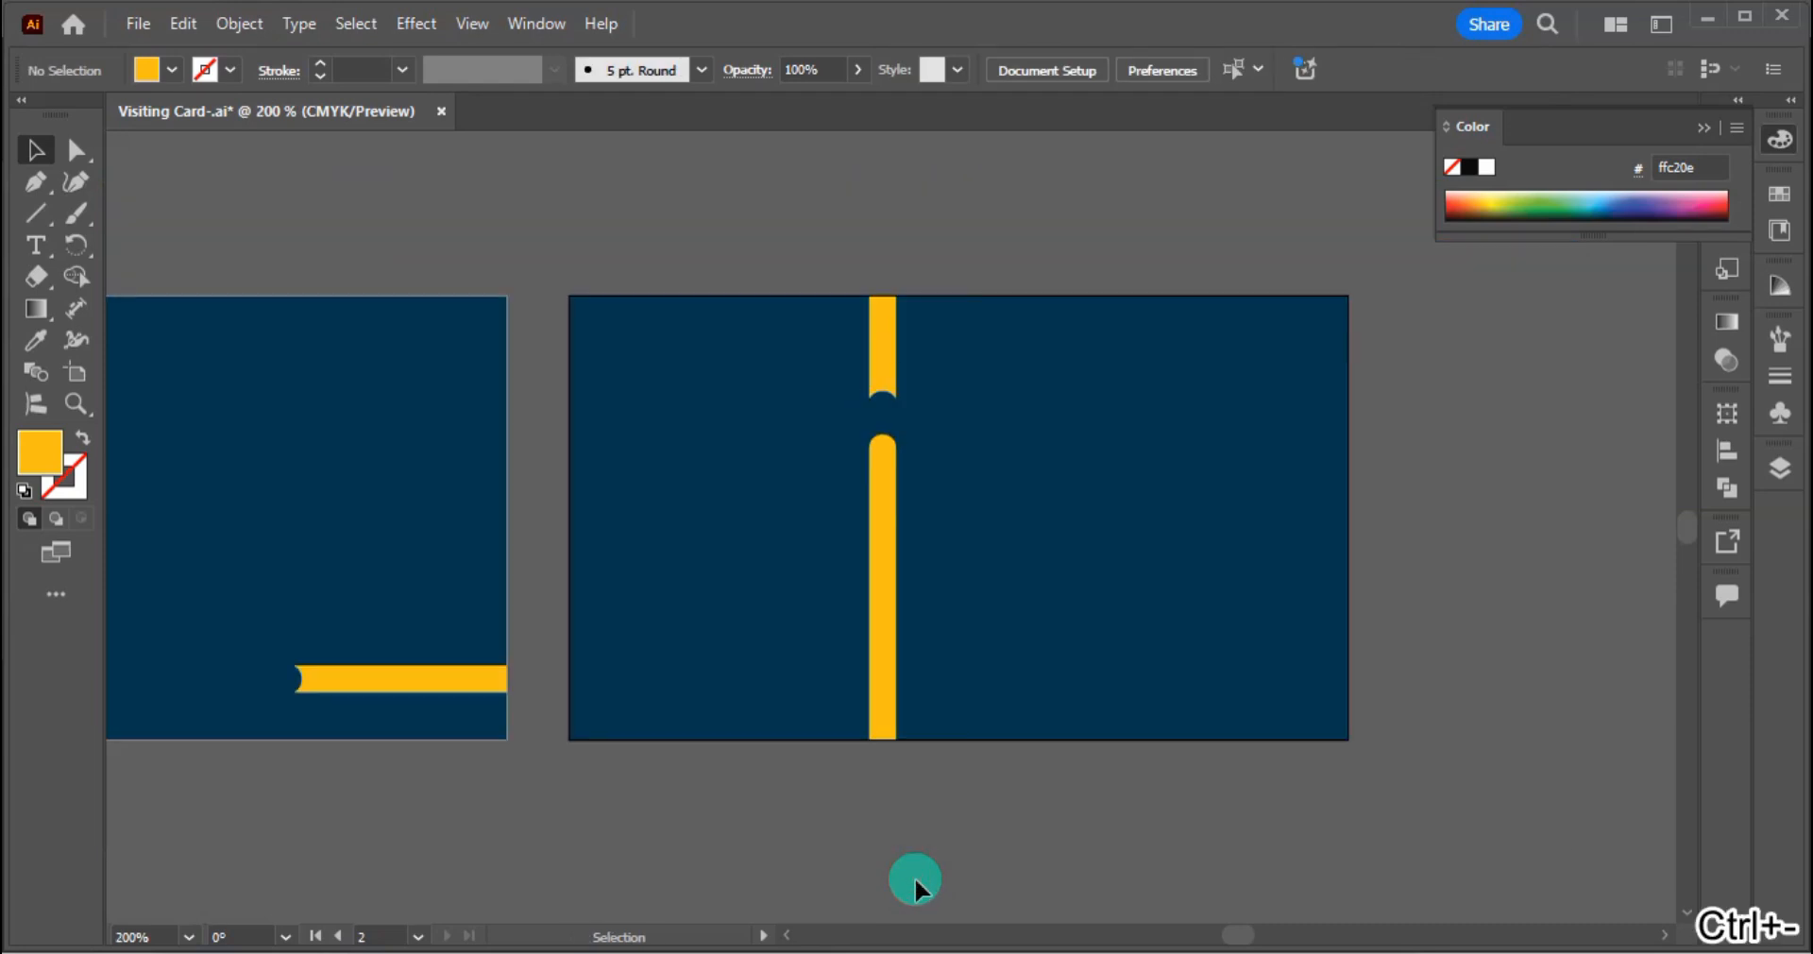
key(ctrl+minus)
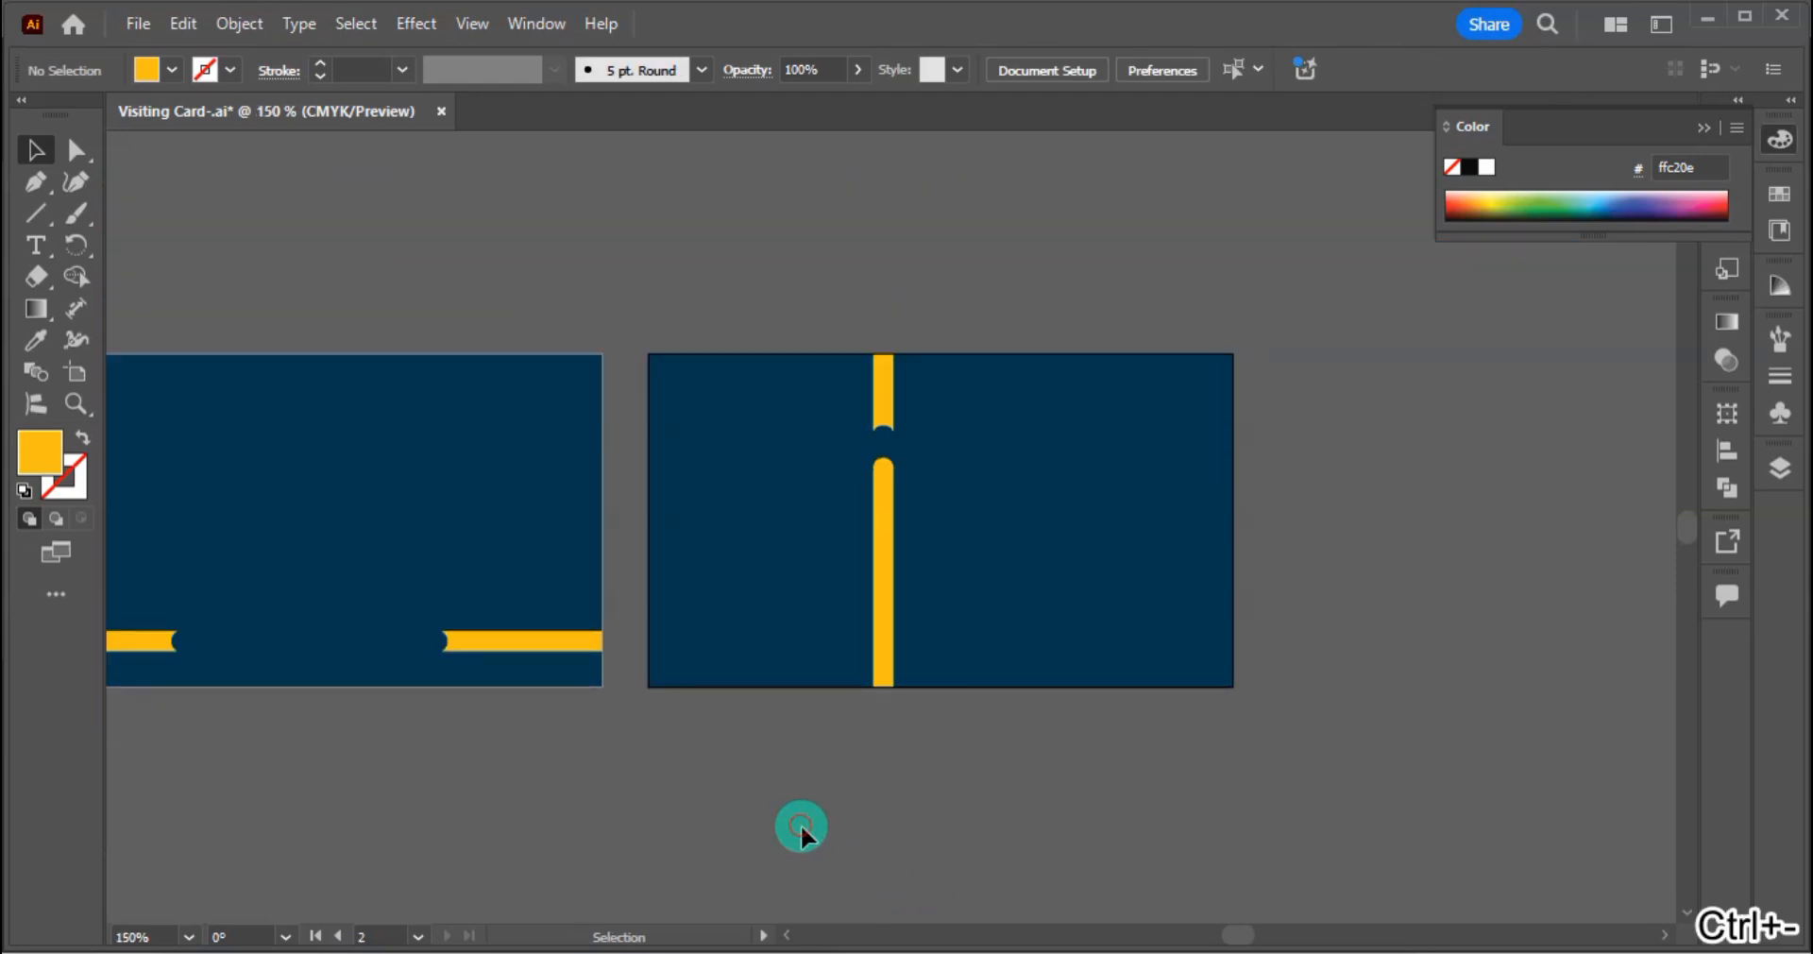
drag(801, 829, 1126, 808)
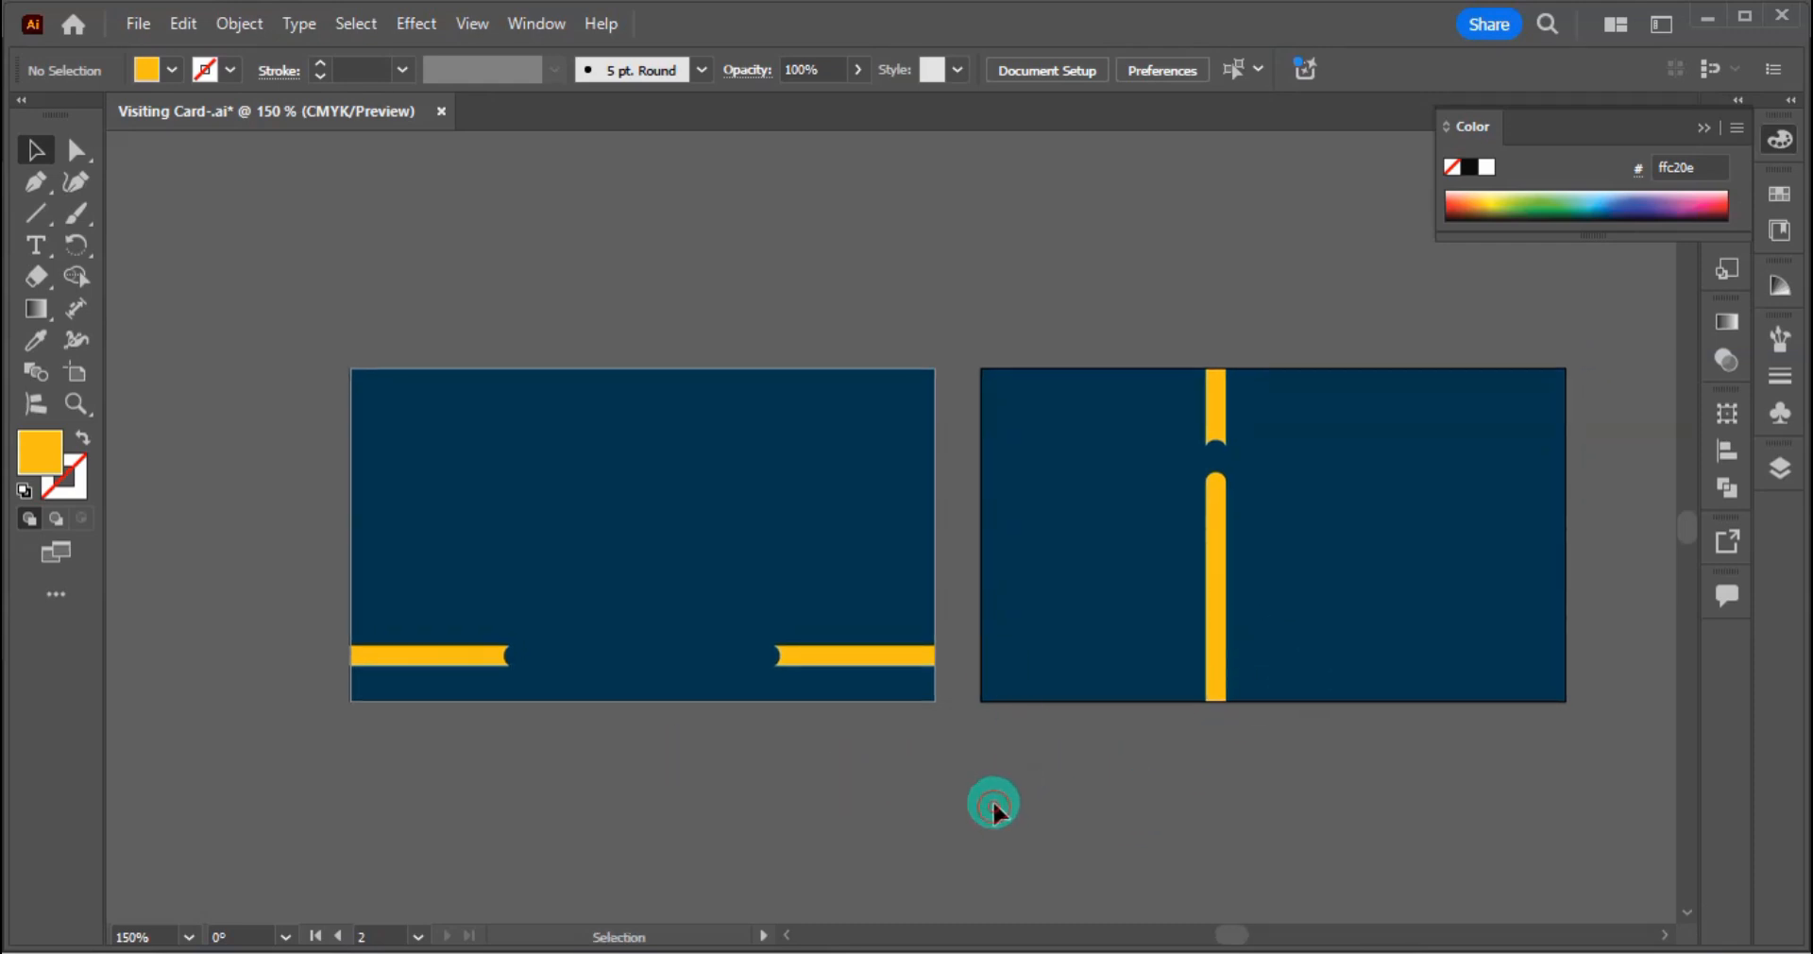
drag(352, 767, 991, 761)
drag(400, 720, 1161, 719)
drag(526, 707, 793, 715)
click(572, 522)
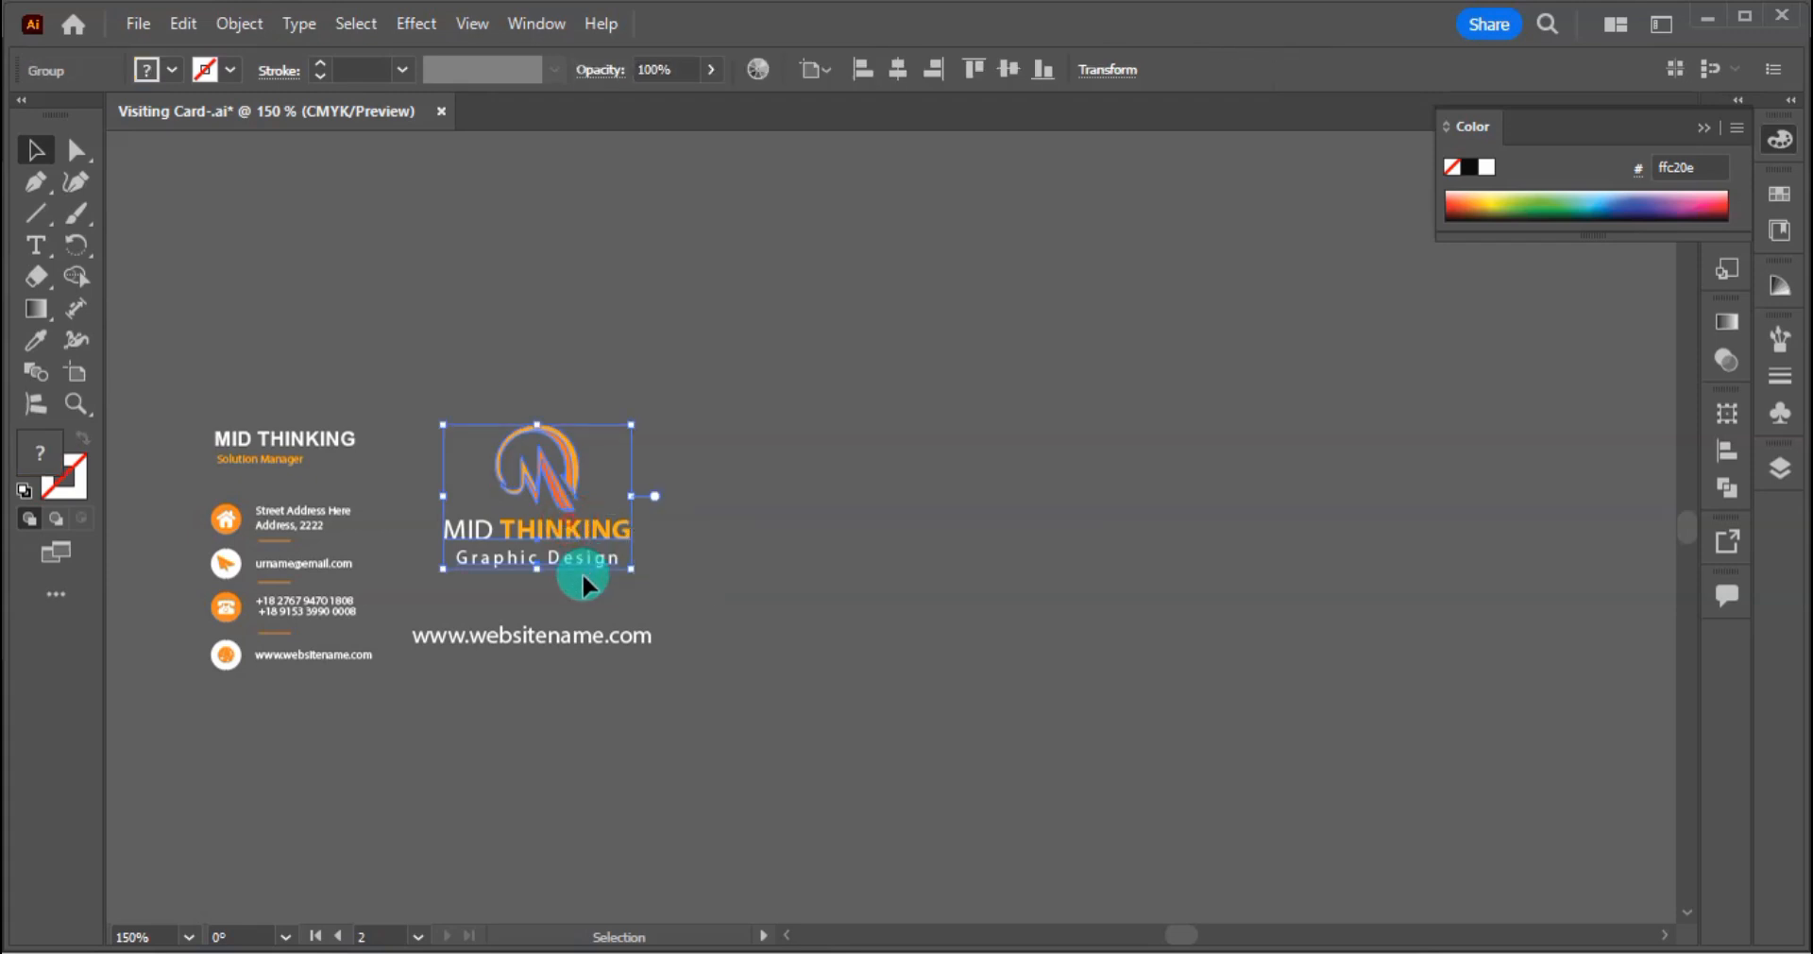
click(546, 597)
key(ctrl+a)
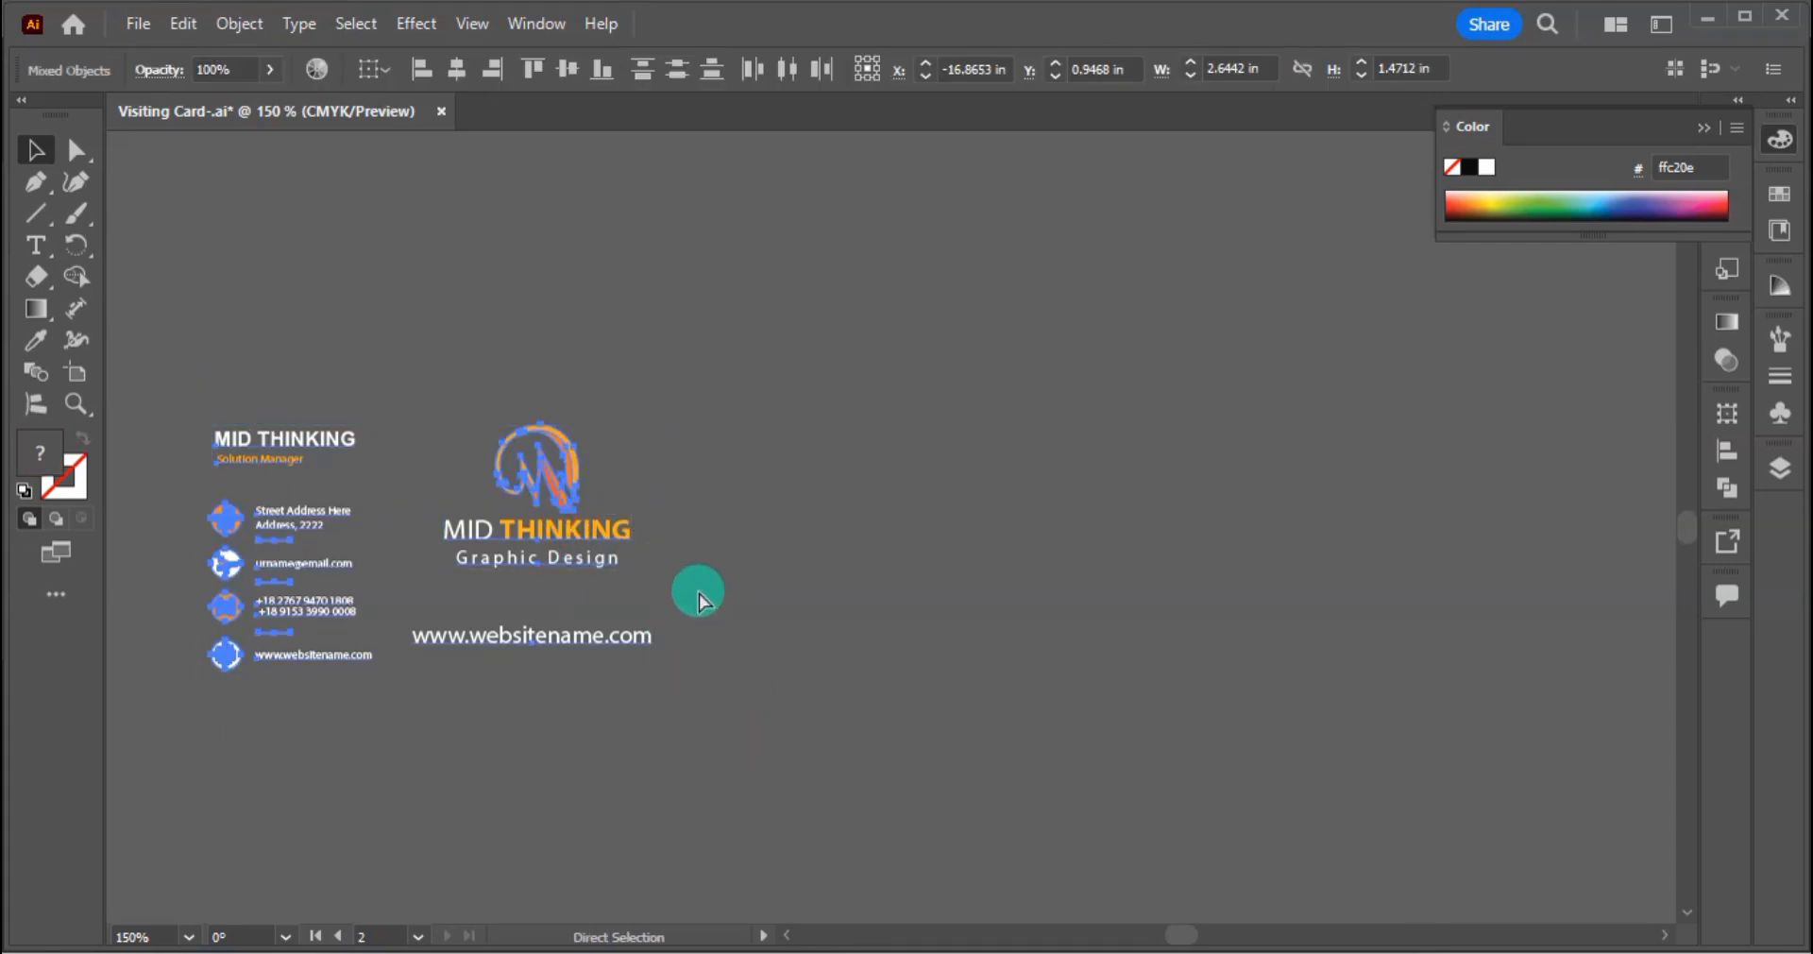
key(ctrl+x)
Step: Paste the logo, website text and contact details into the empty area below the two cards
drag(1114, 628, 481, 542)
drag(937, 616, 490, 570)
mouse_move(1322, 585)
mouse_down()
mouse_move(643, 574)
mouse_move(565, 541)
mouse_up()
drag(890, 645, 799, 602)
key(ctrl+v)
drag(971, 514, 1024, 734)
click(1255, 655)
drag(1174, 570, 1259, 655)
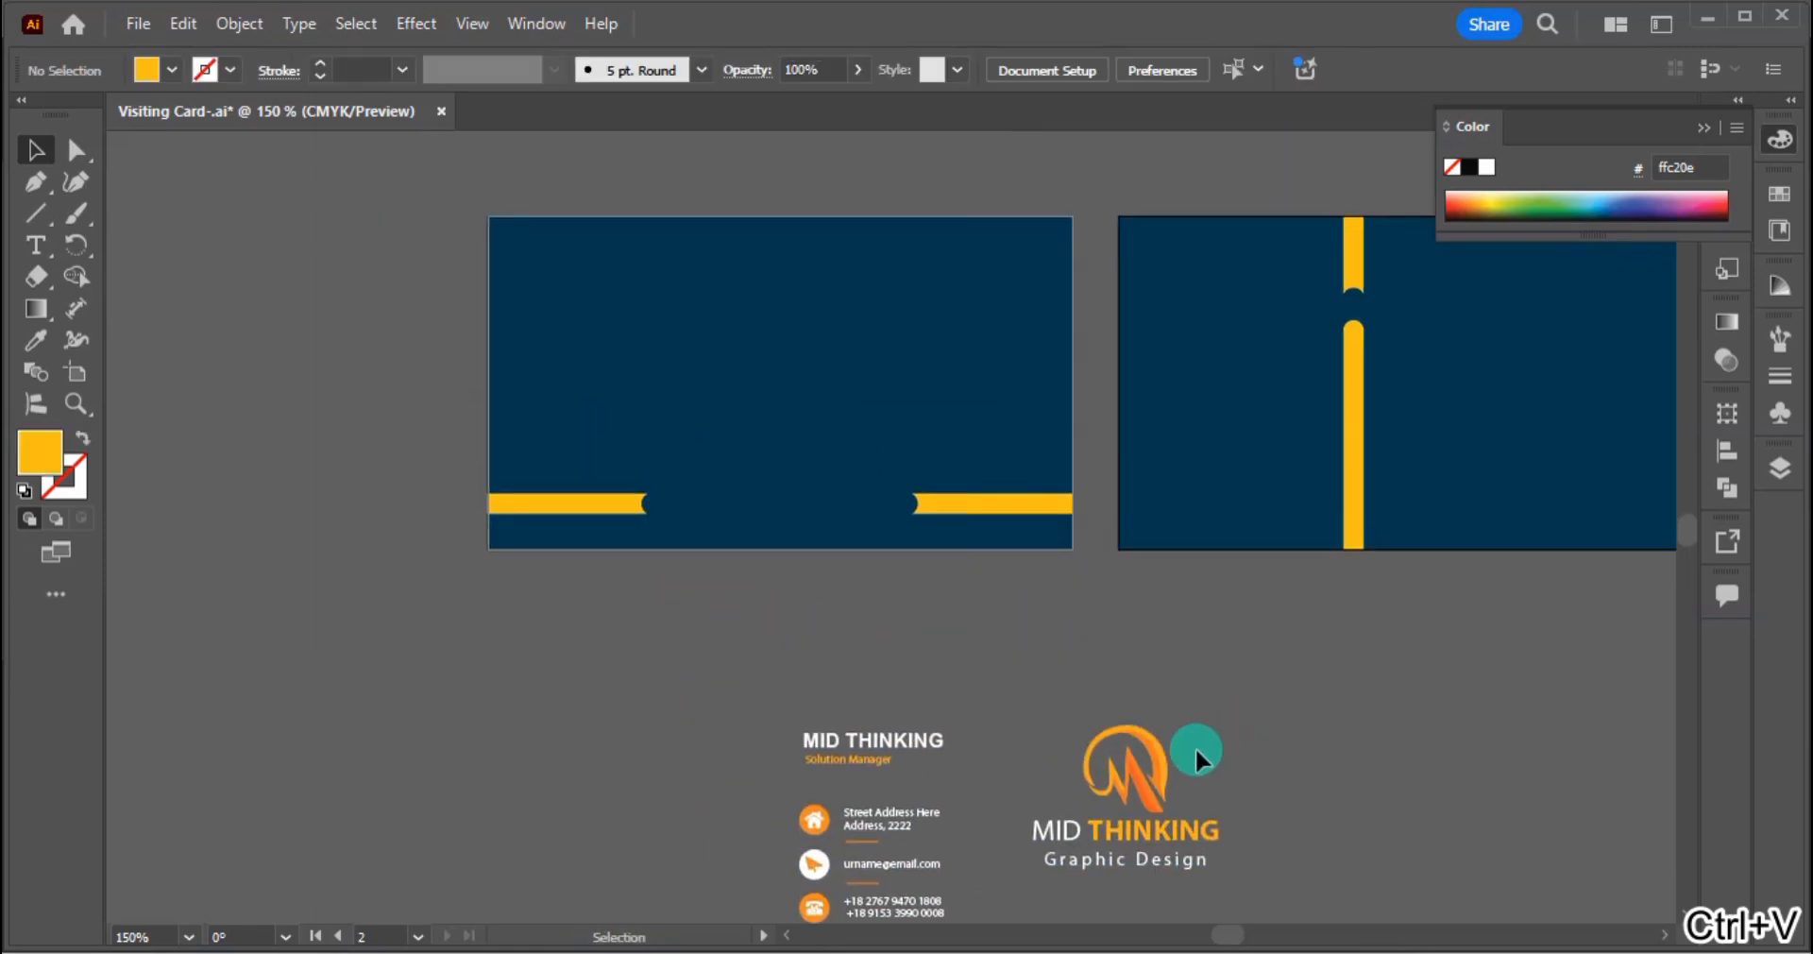
Step: Move the logo to the centre of the first card and the website text into the gap between its yellow strips
drag(1142, 778, 805, 357)
click(1101, 687)
drag(1100, 688, 1039, 538)
drag(1064, 753, 729, 319)
key(Up)
key(Up)
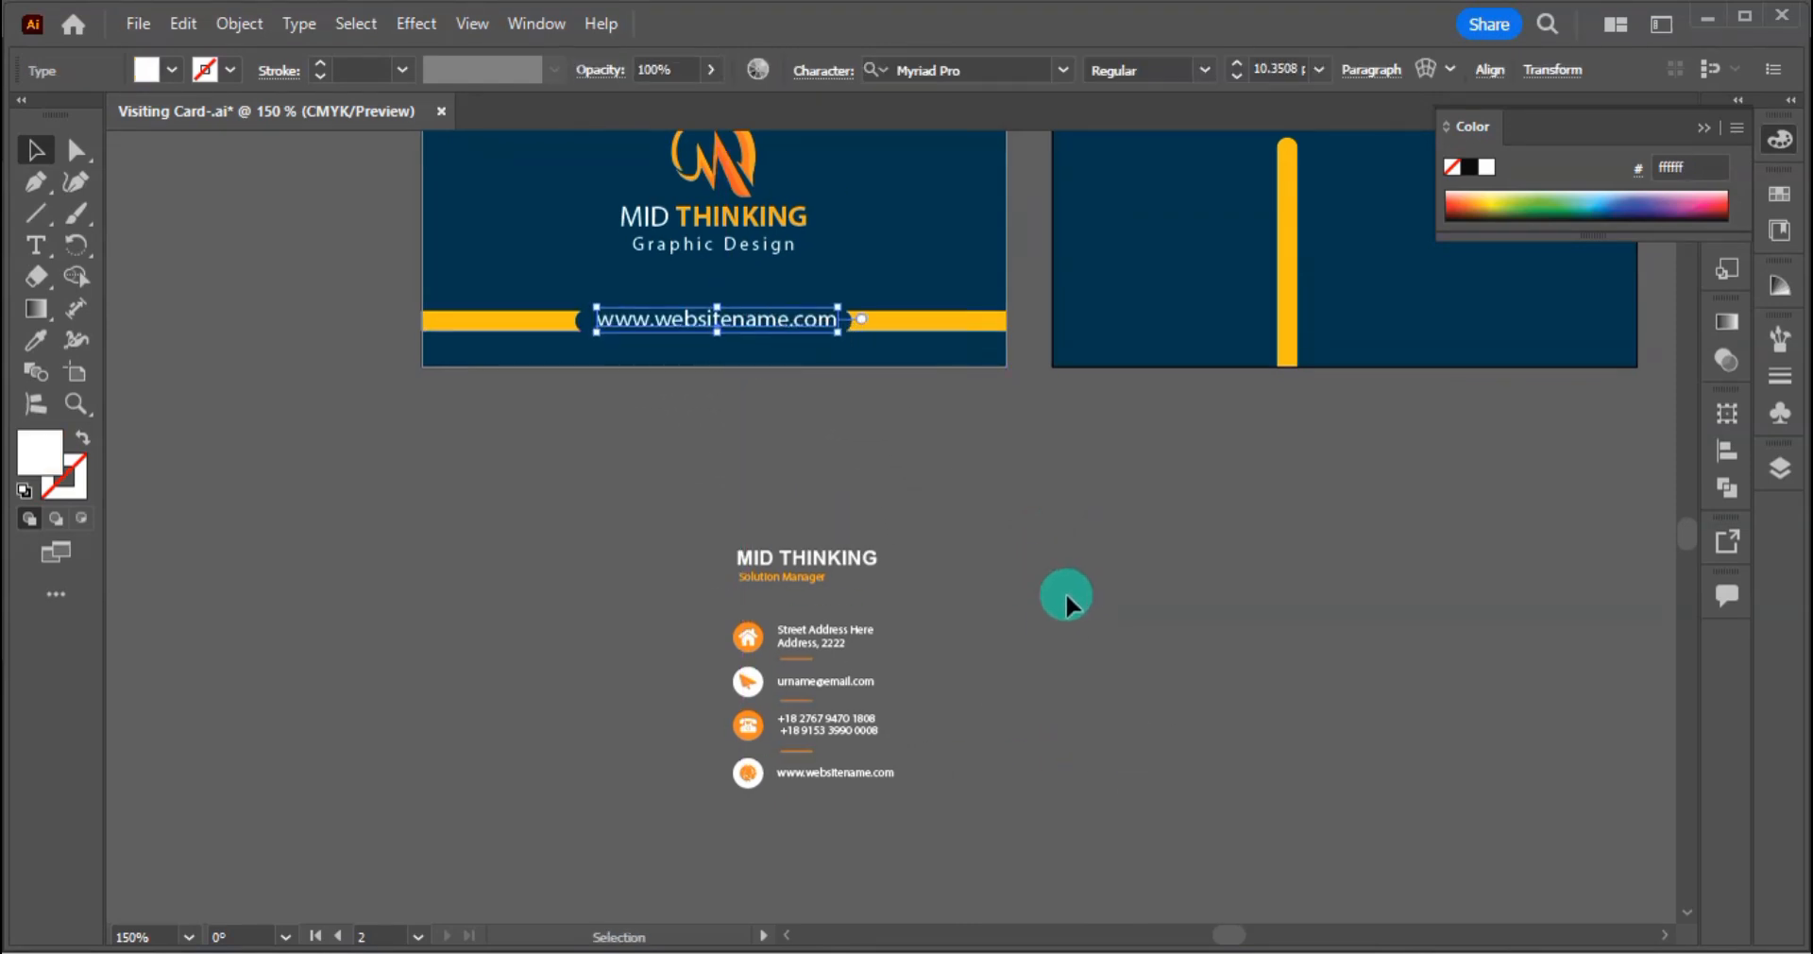
click(1064, 592)
Step: Set the character tracking of the website text on the first card to 150
drag(1065, 592, 935, 788)
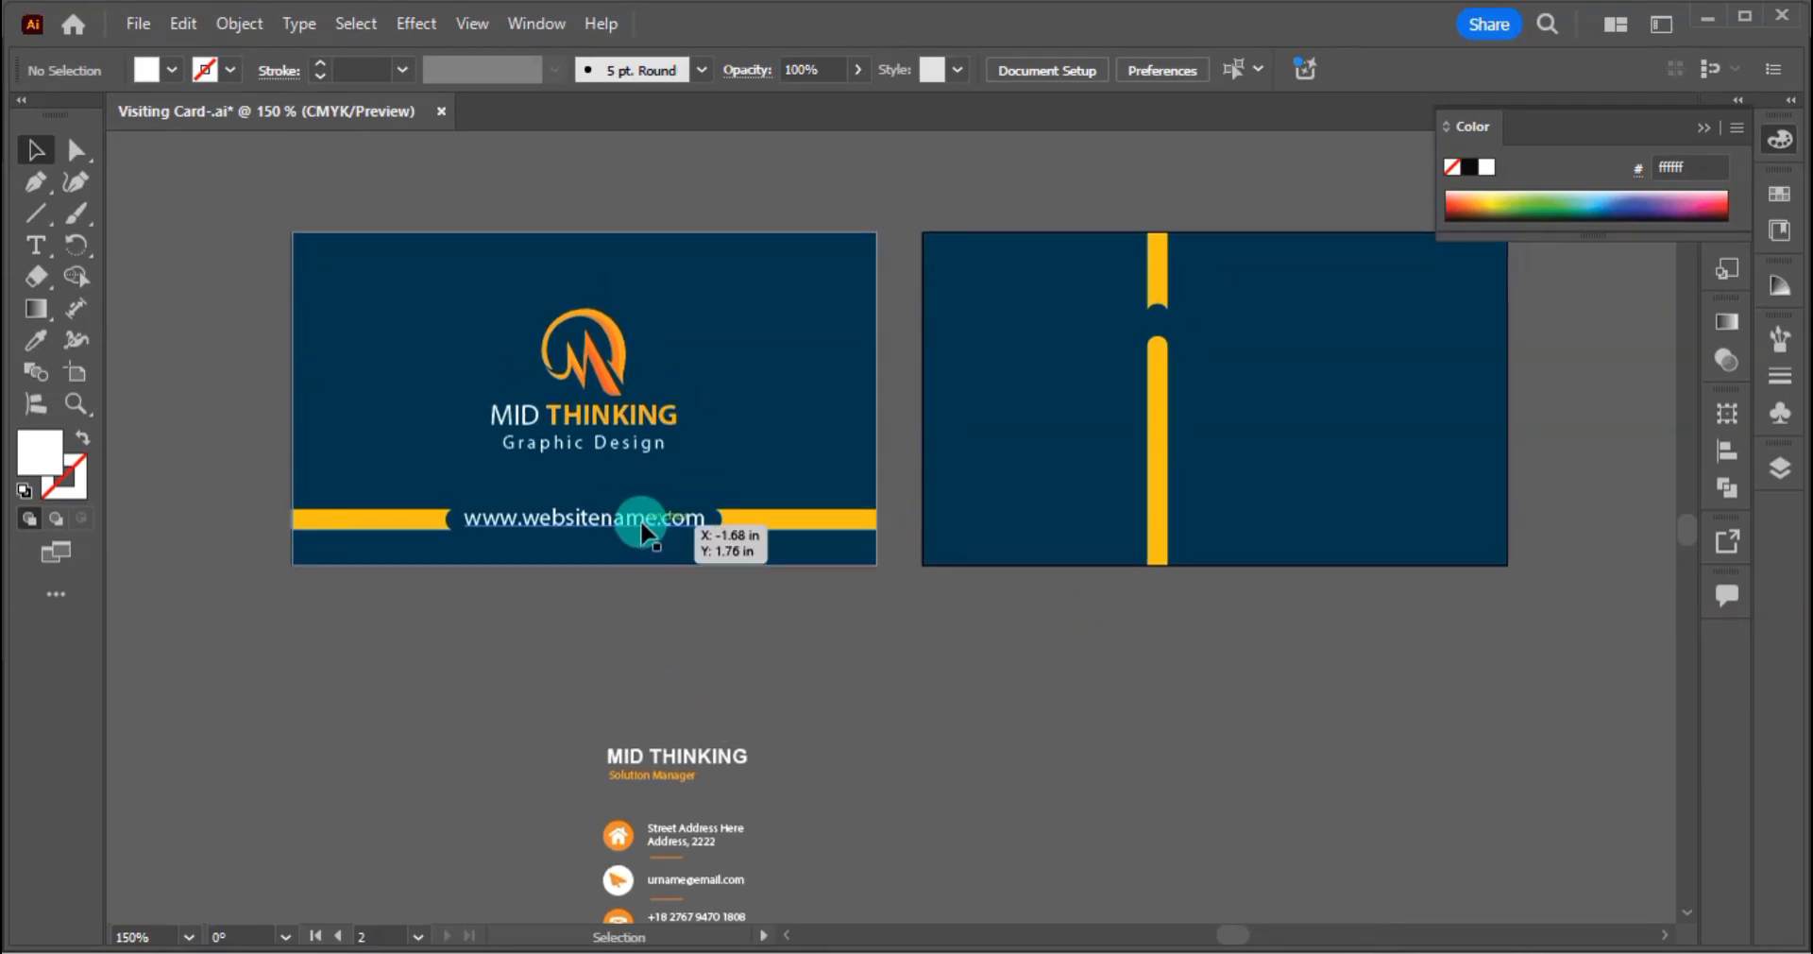
drag(627, 523, 628, 516)
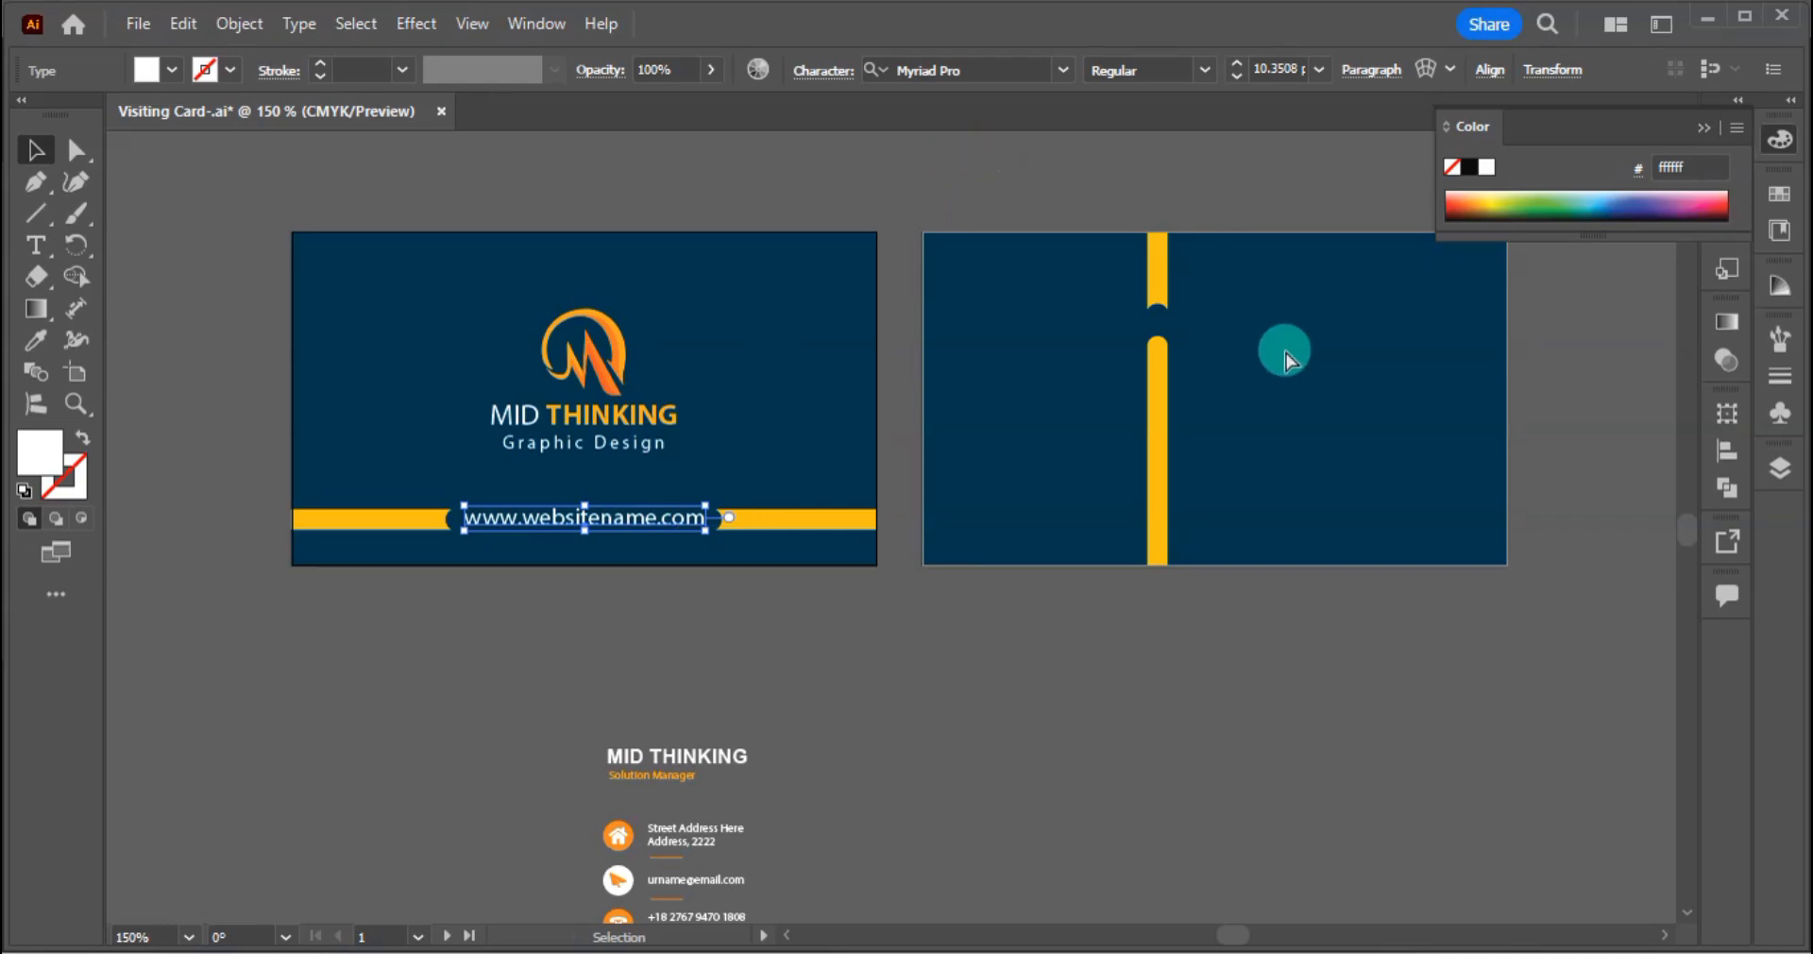
key(ctrl+t)
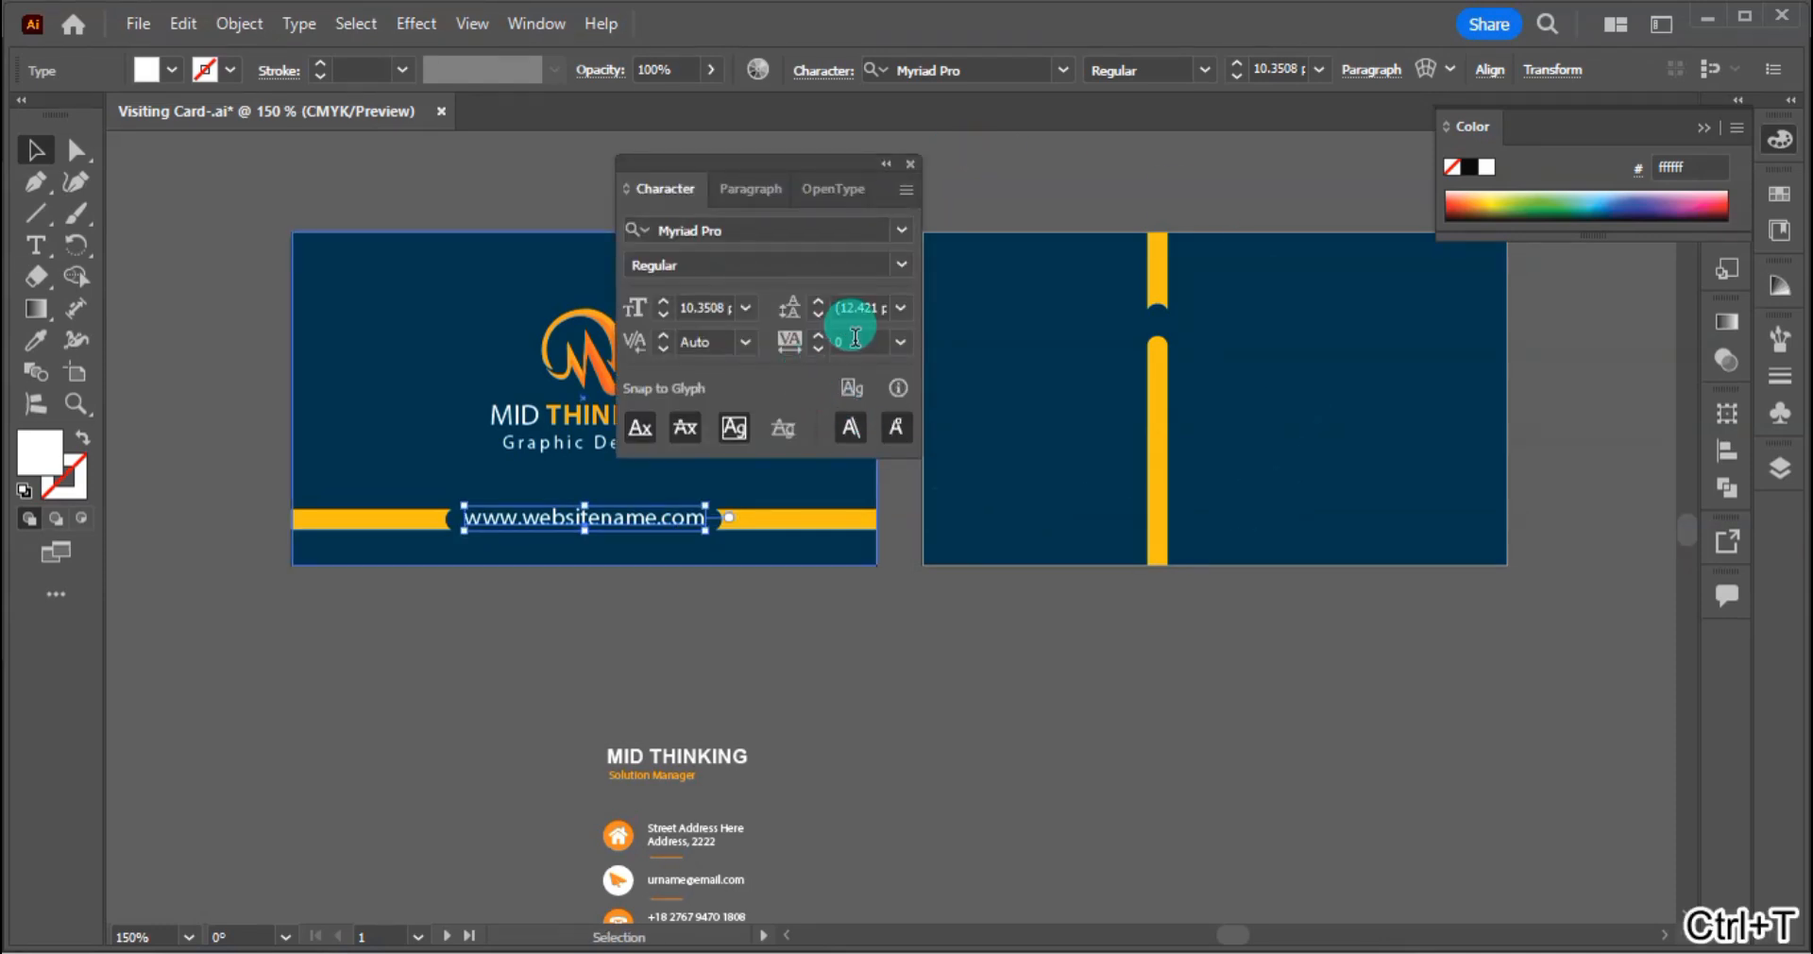
click(853, 341)
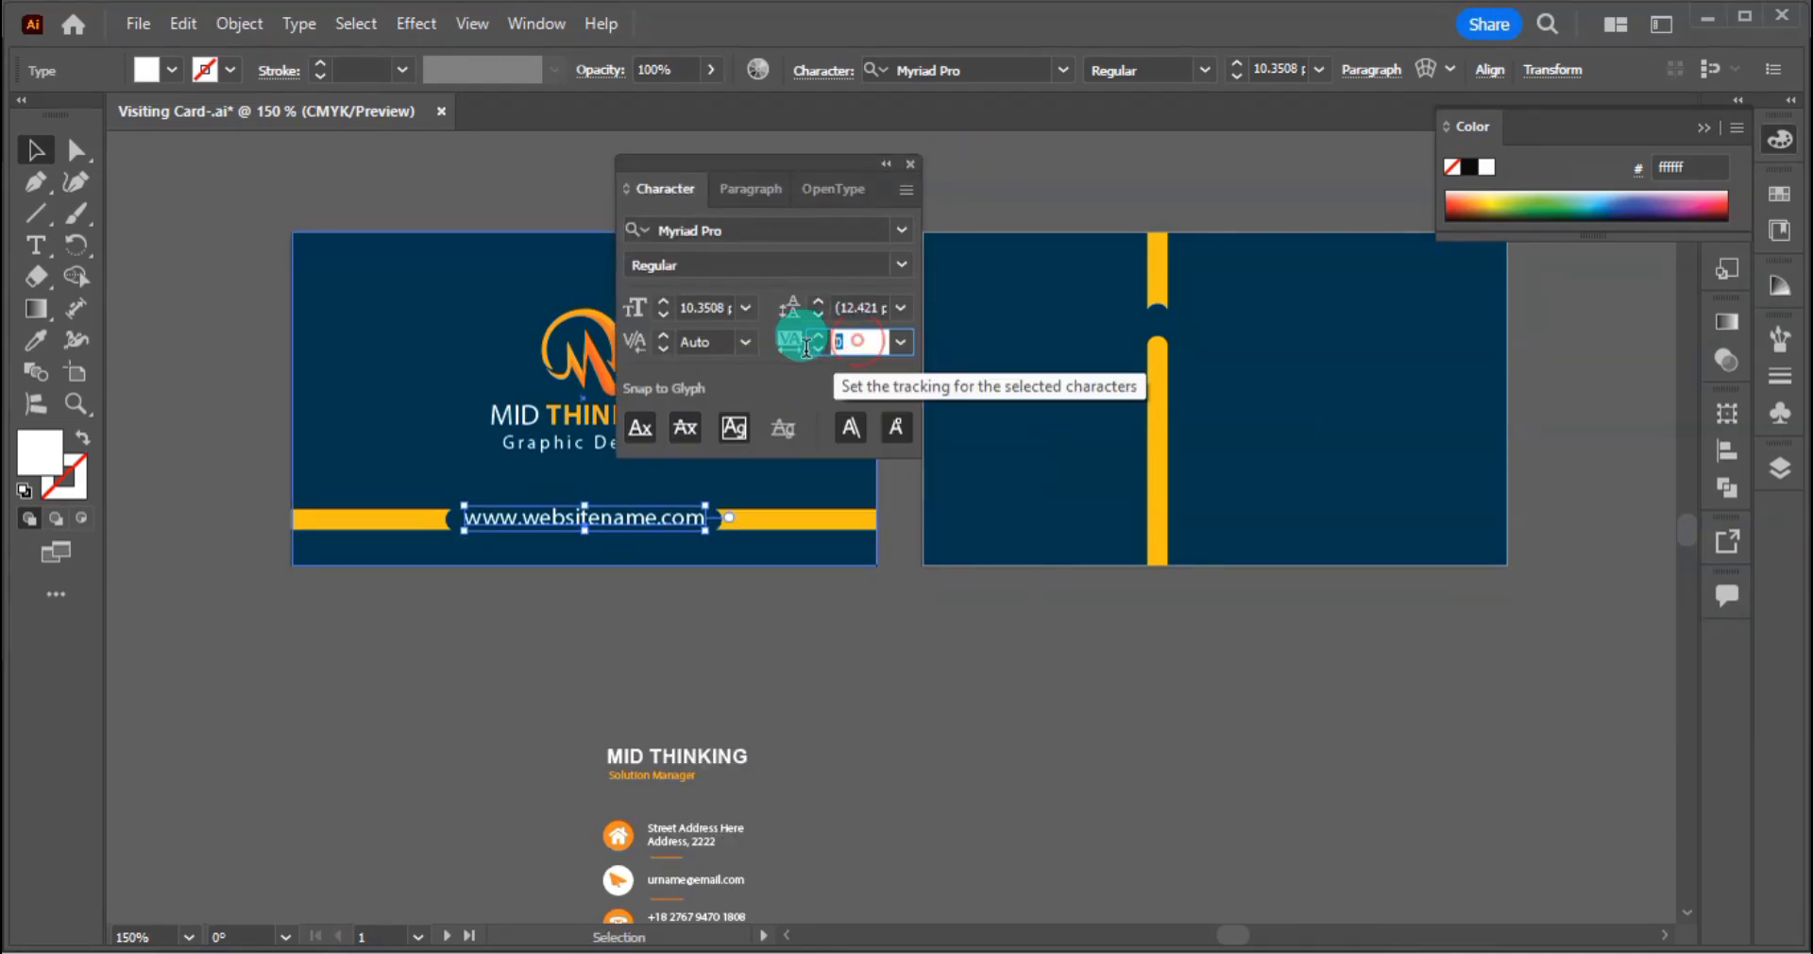
text(50)
click(1775, 611)
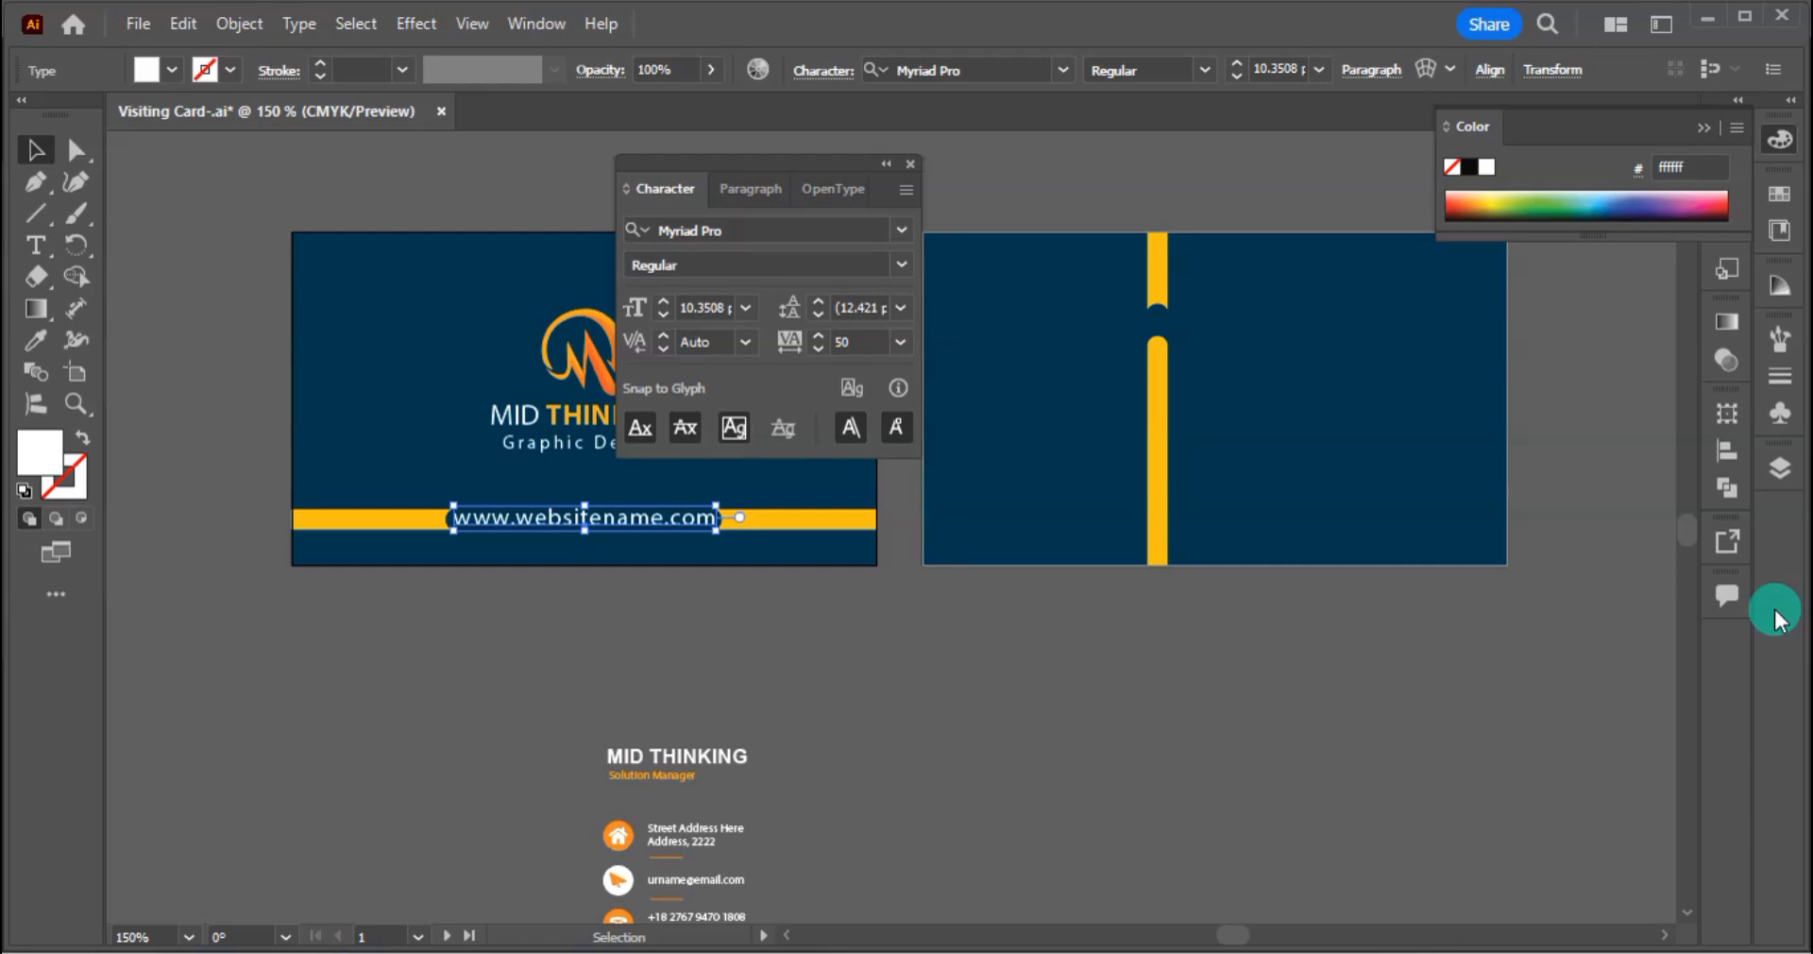
click(852, 342)
text(1)
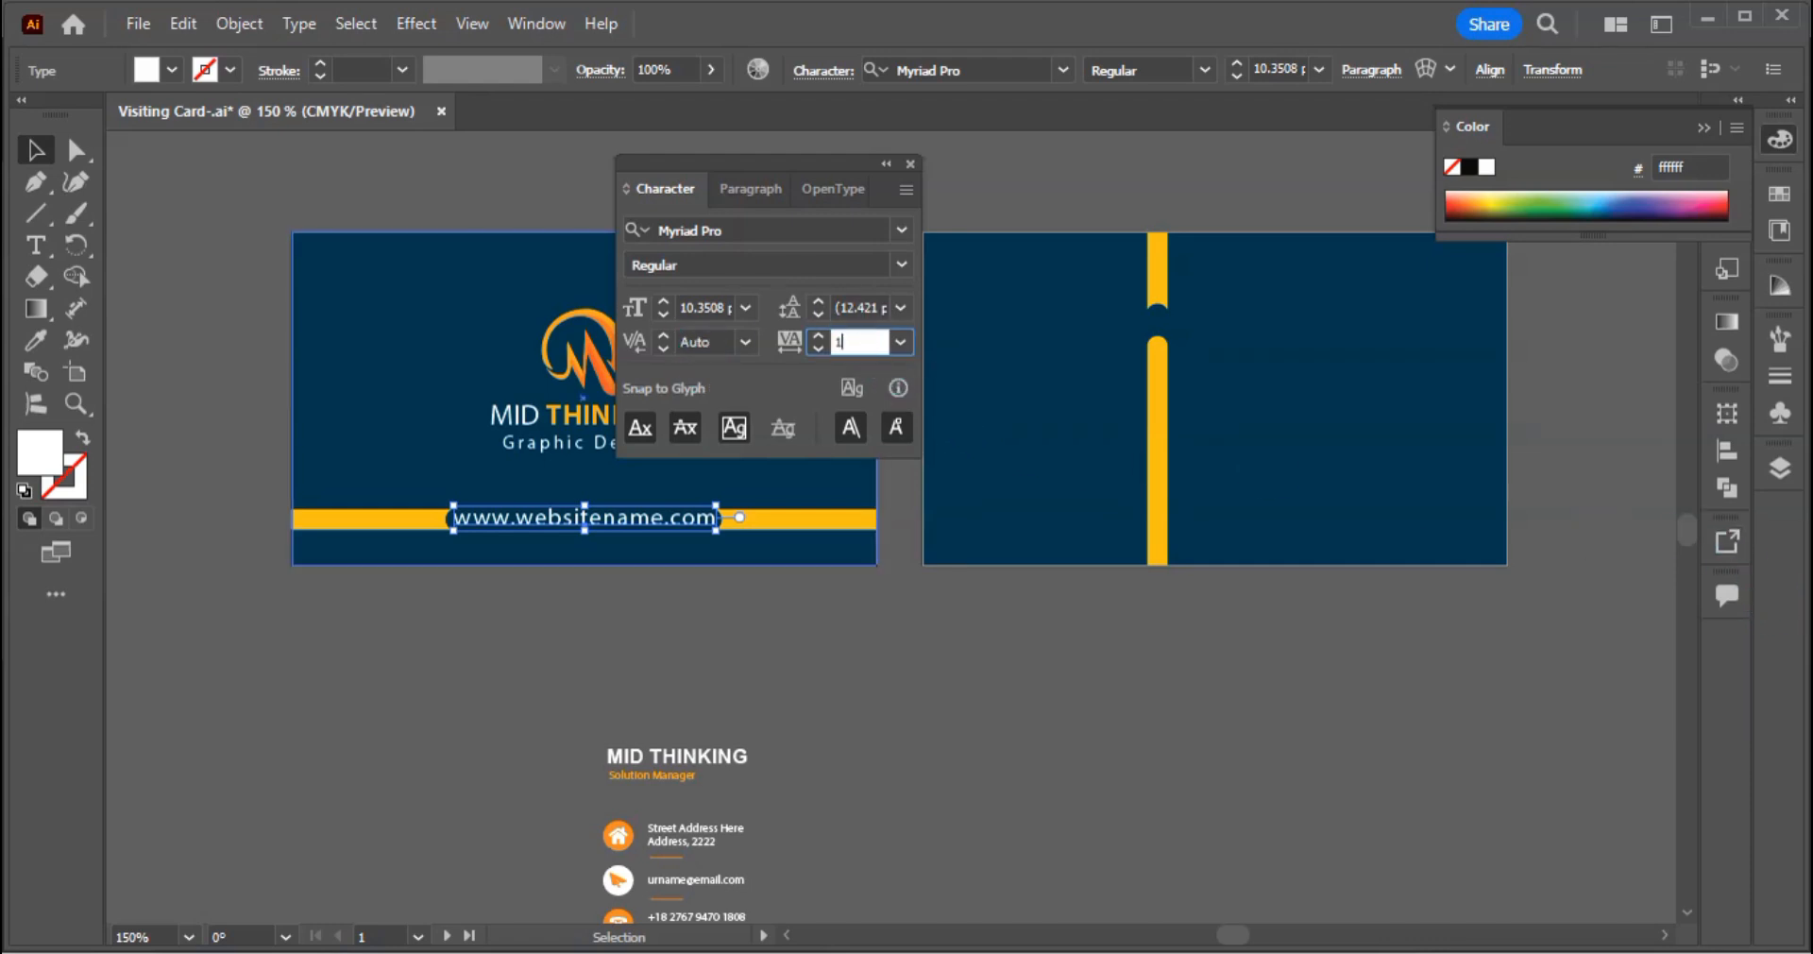
text(50)
key(Return)
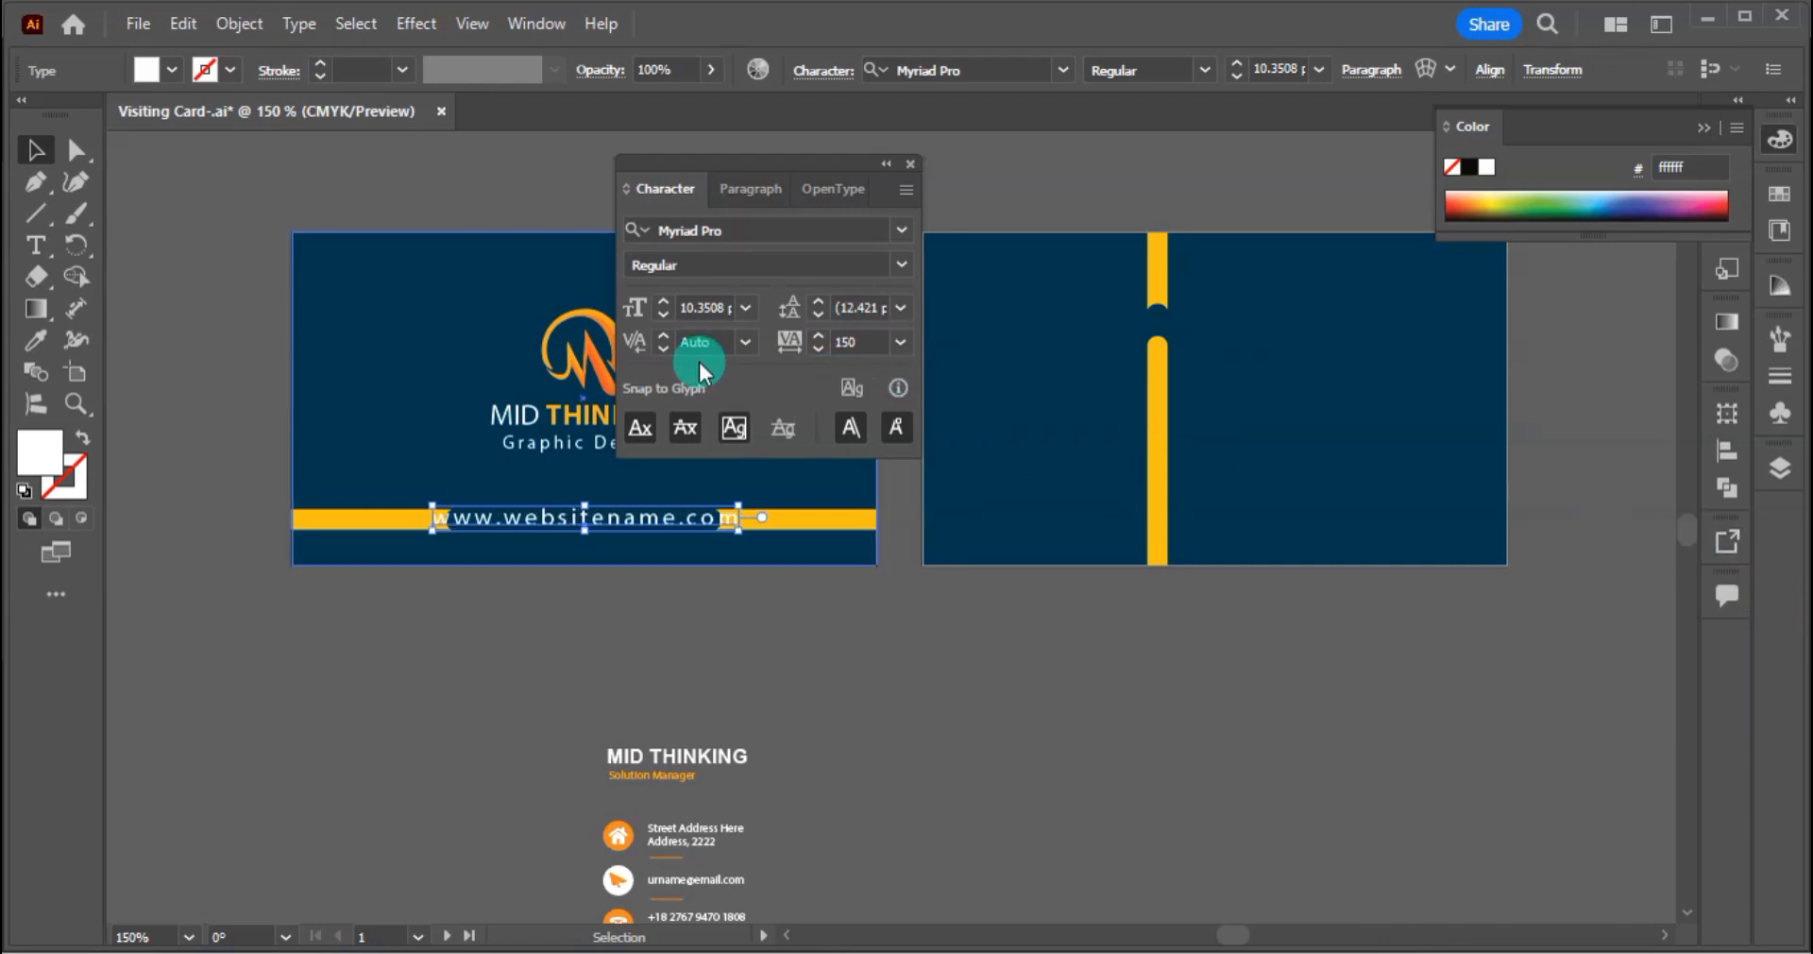
Step: Reduce the website text's font size to about 8.35 pt so it fits between the strips, and close the character settings
double_click(635, 523)
key(ctrl+a)
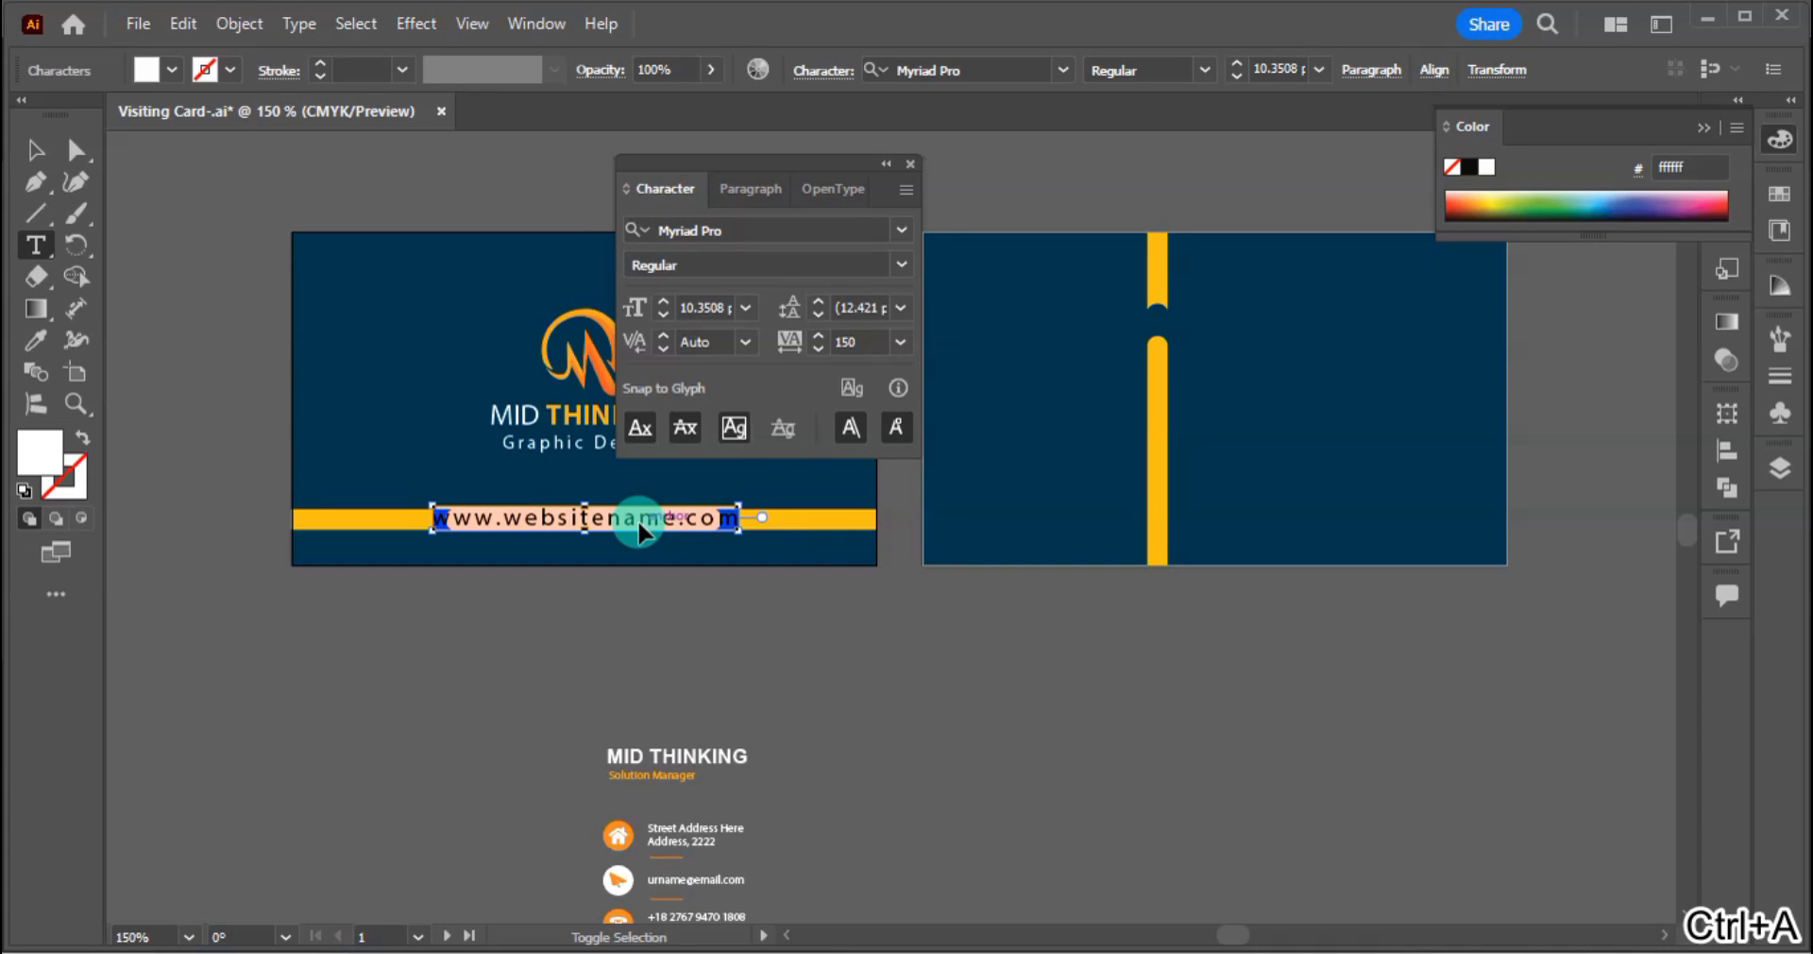
key(ctrl+shift+comma)
key(Escape)
click(914, 660)
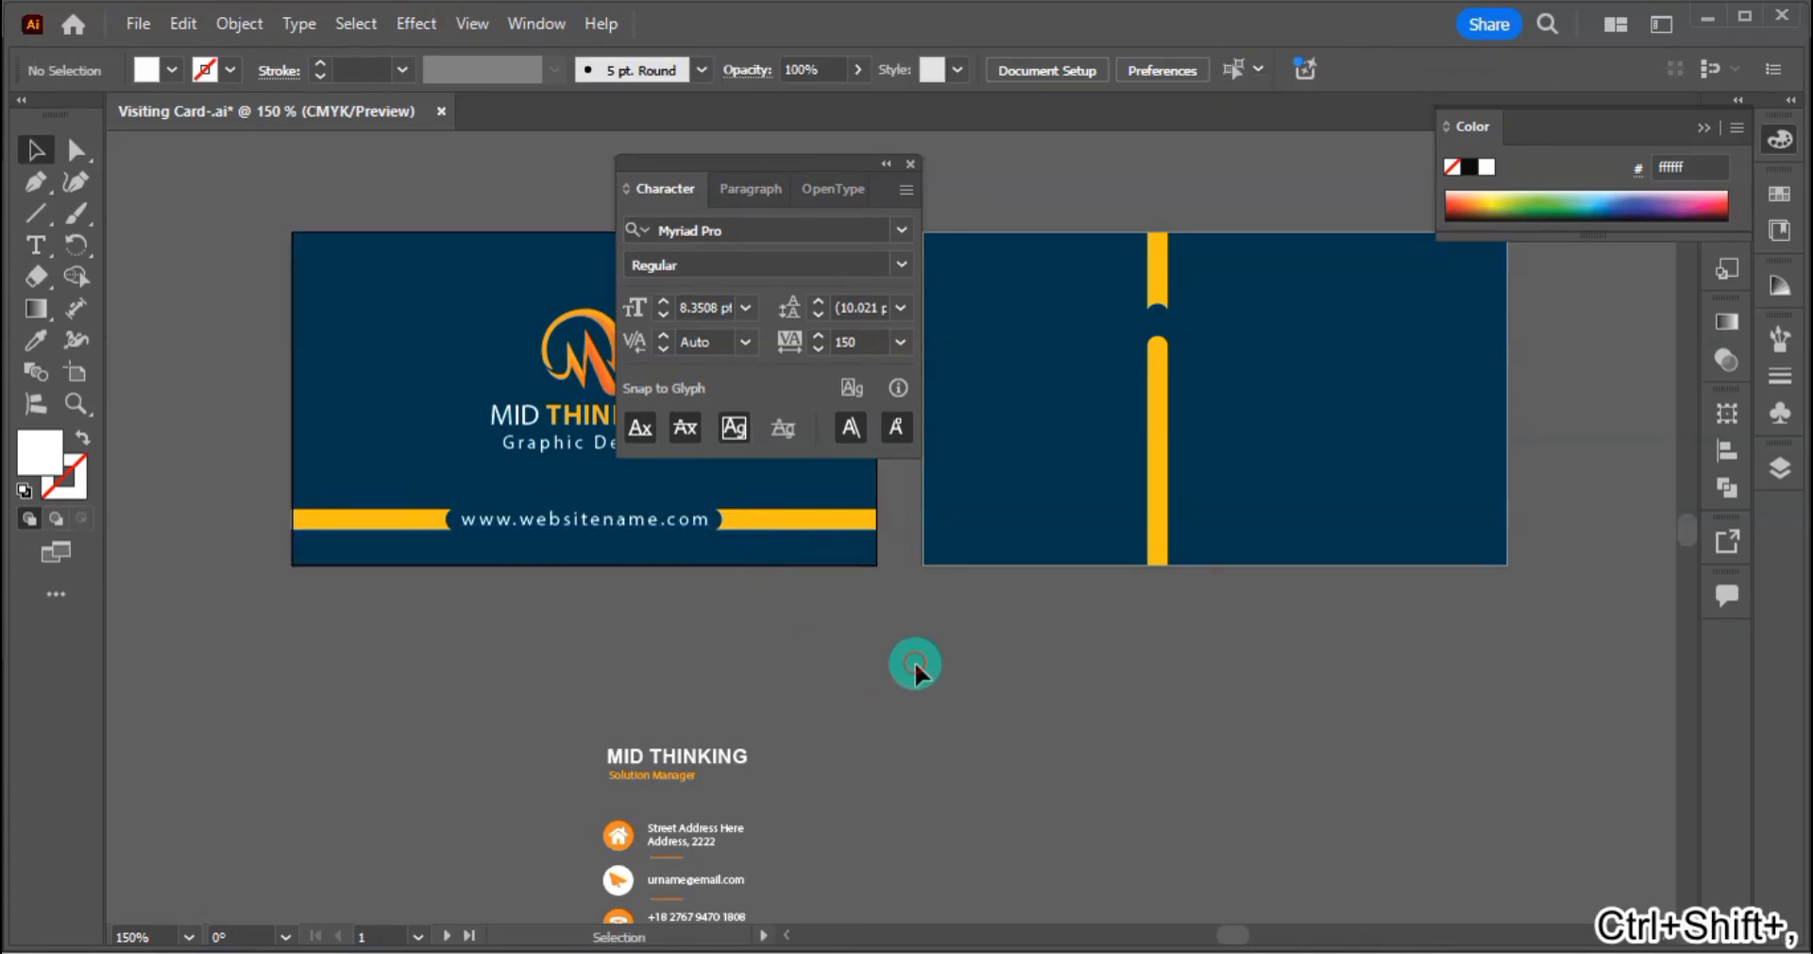
click(910, 166)
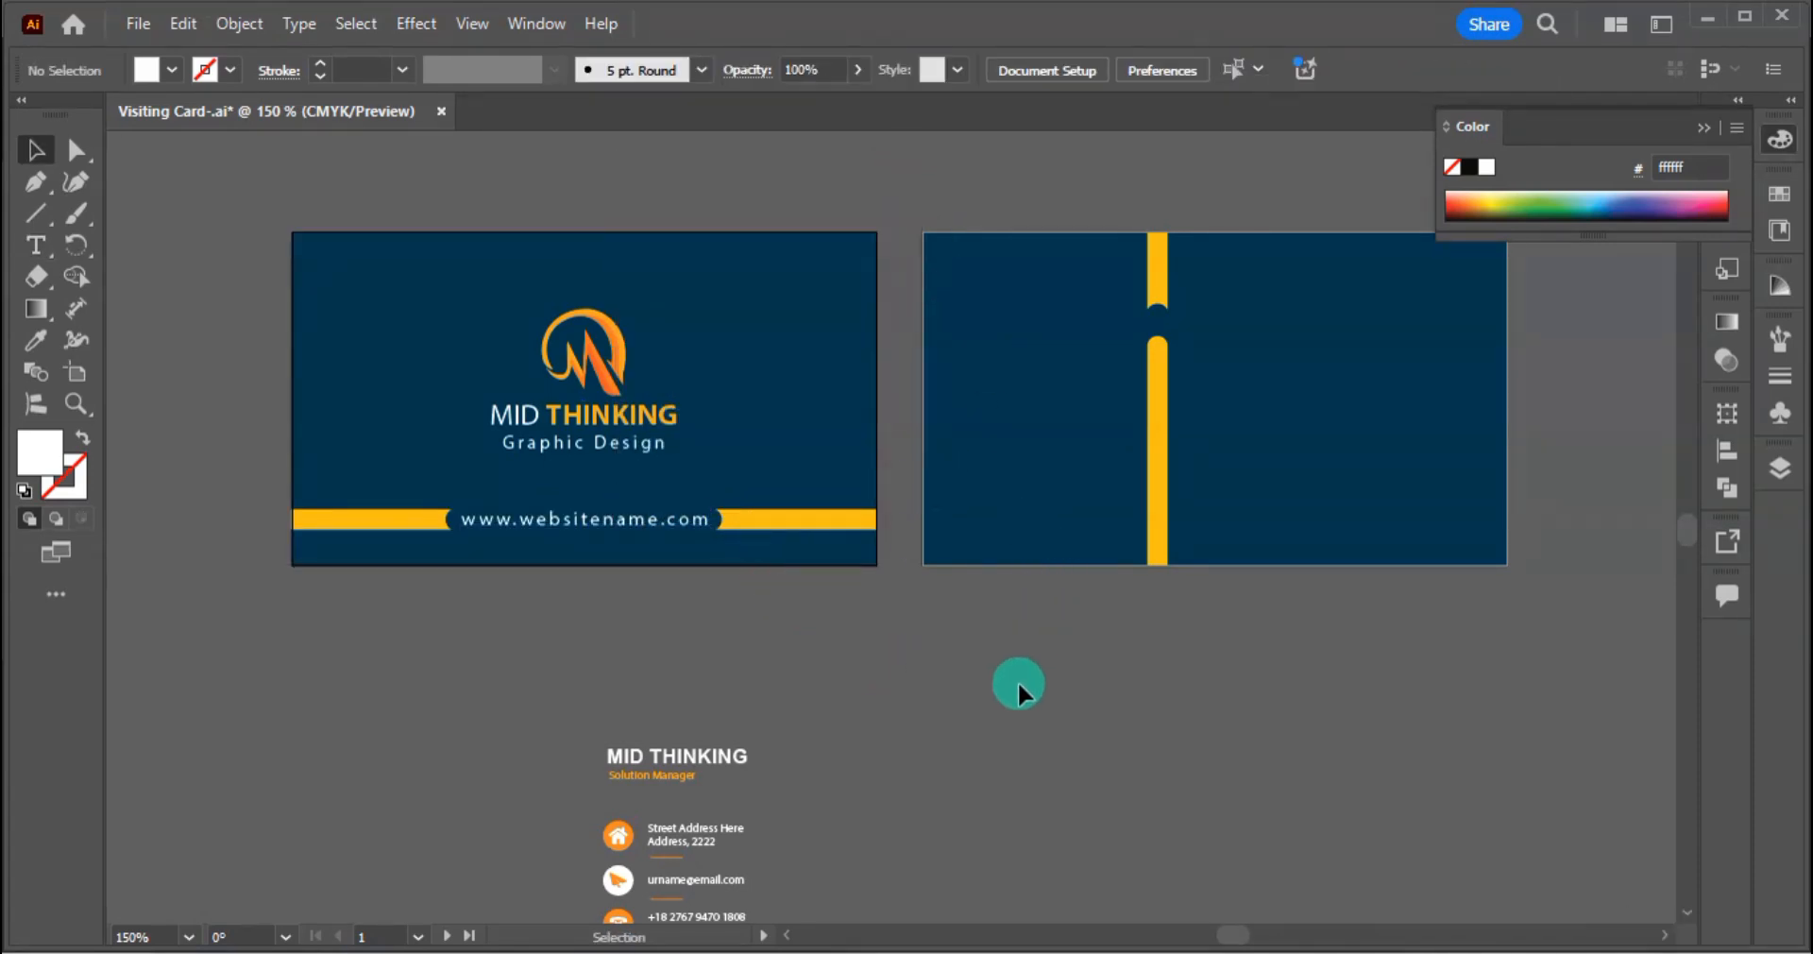
Step: Enlarge the logo on the first card slightly from its centre and nudge it down toward the website text
click(1020, 682)
scroll(992, 680, right, 1)
scroll(944, 704, left, 2)
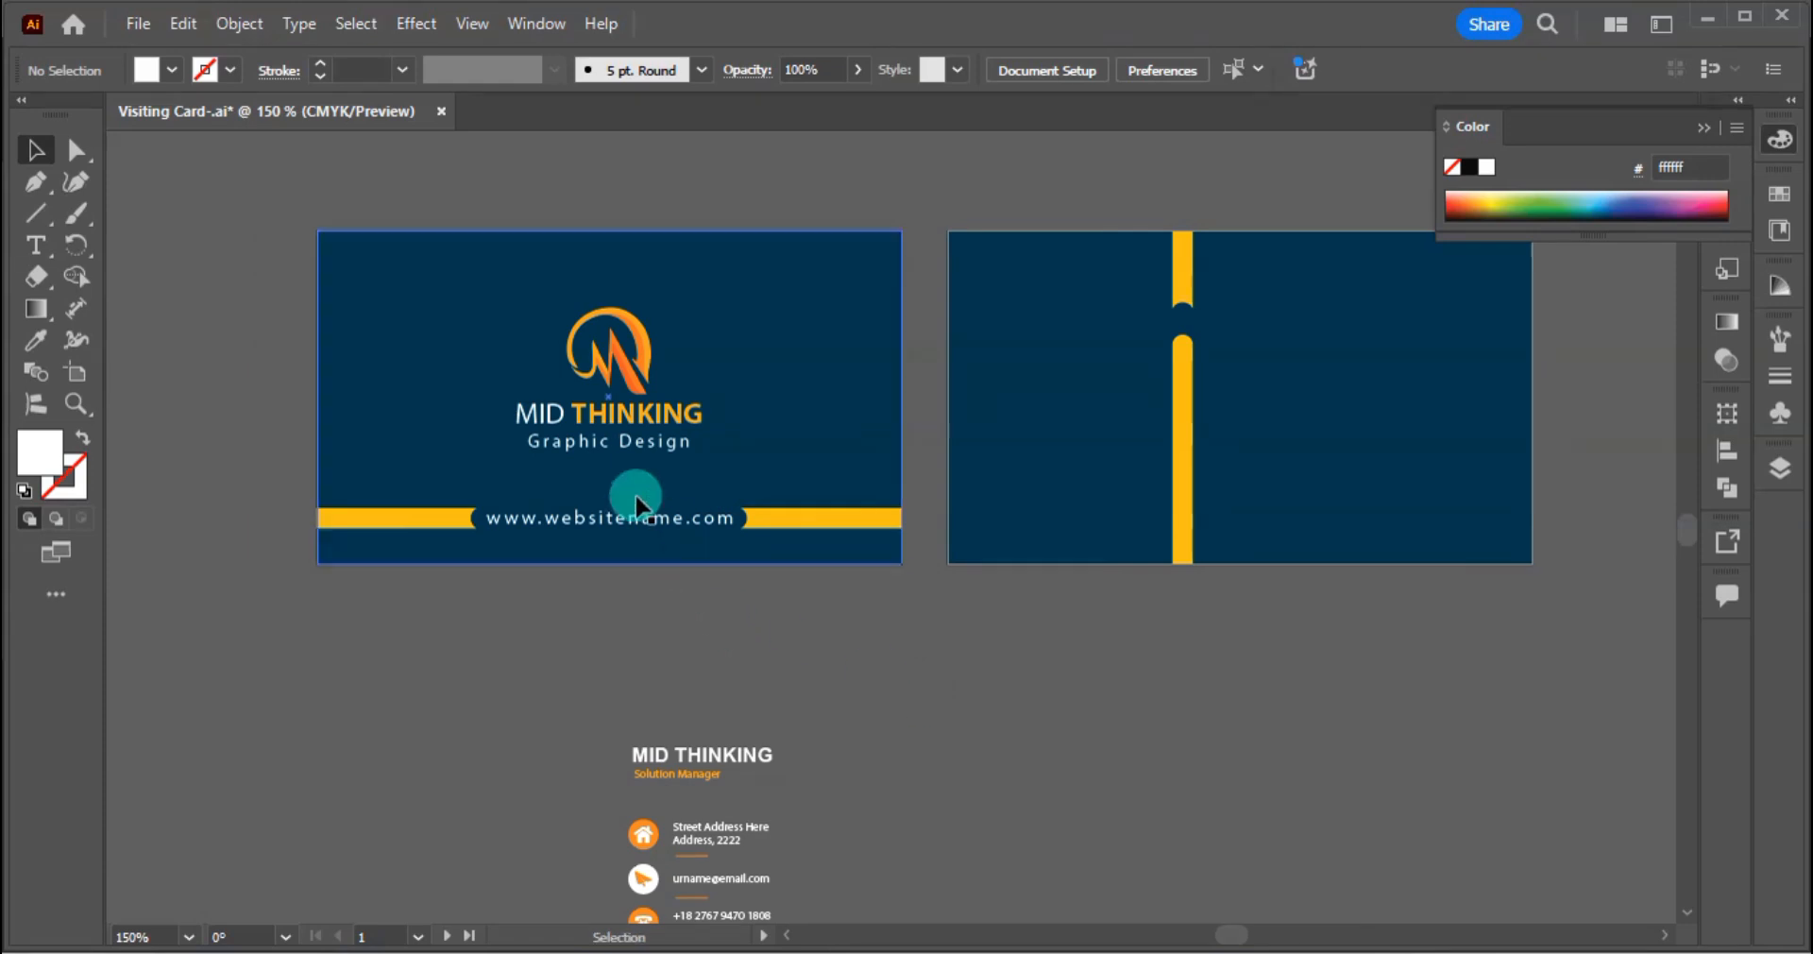
click(609, 450)
drag(612, 452, 746, 473)
key(Down)
key(Down)
key(Down)
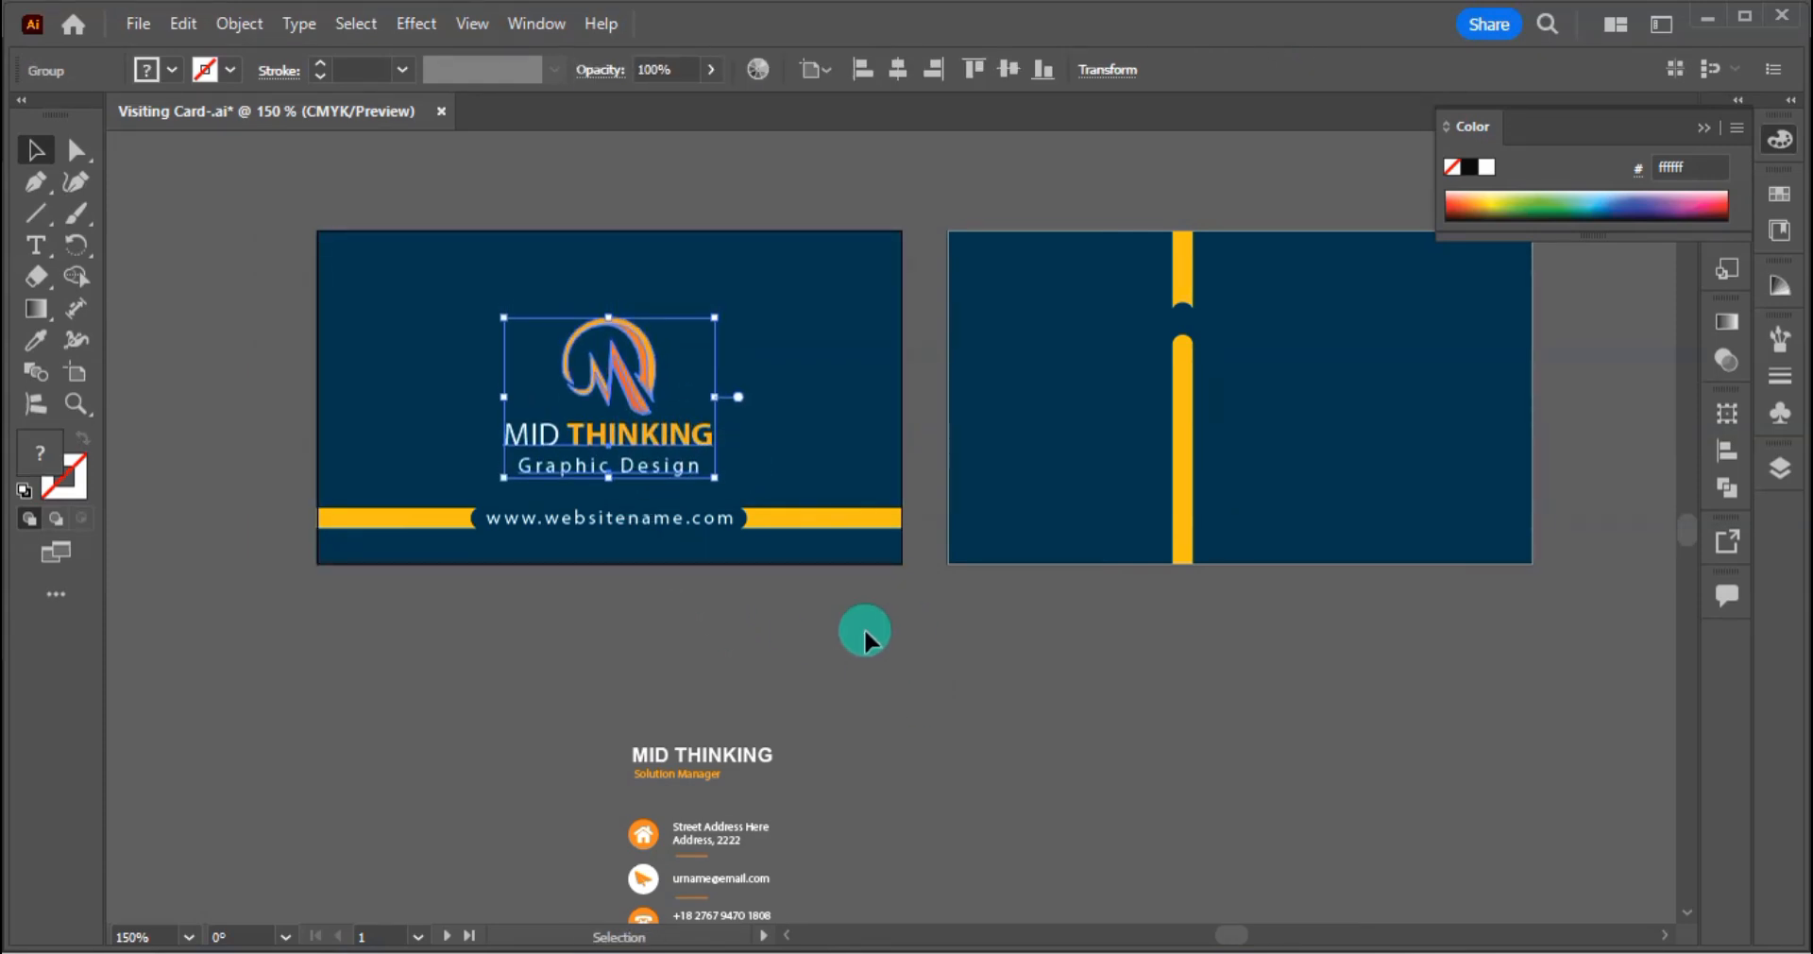
click(943, 763)
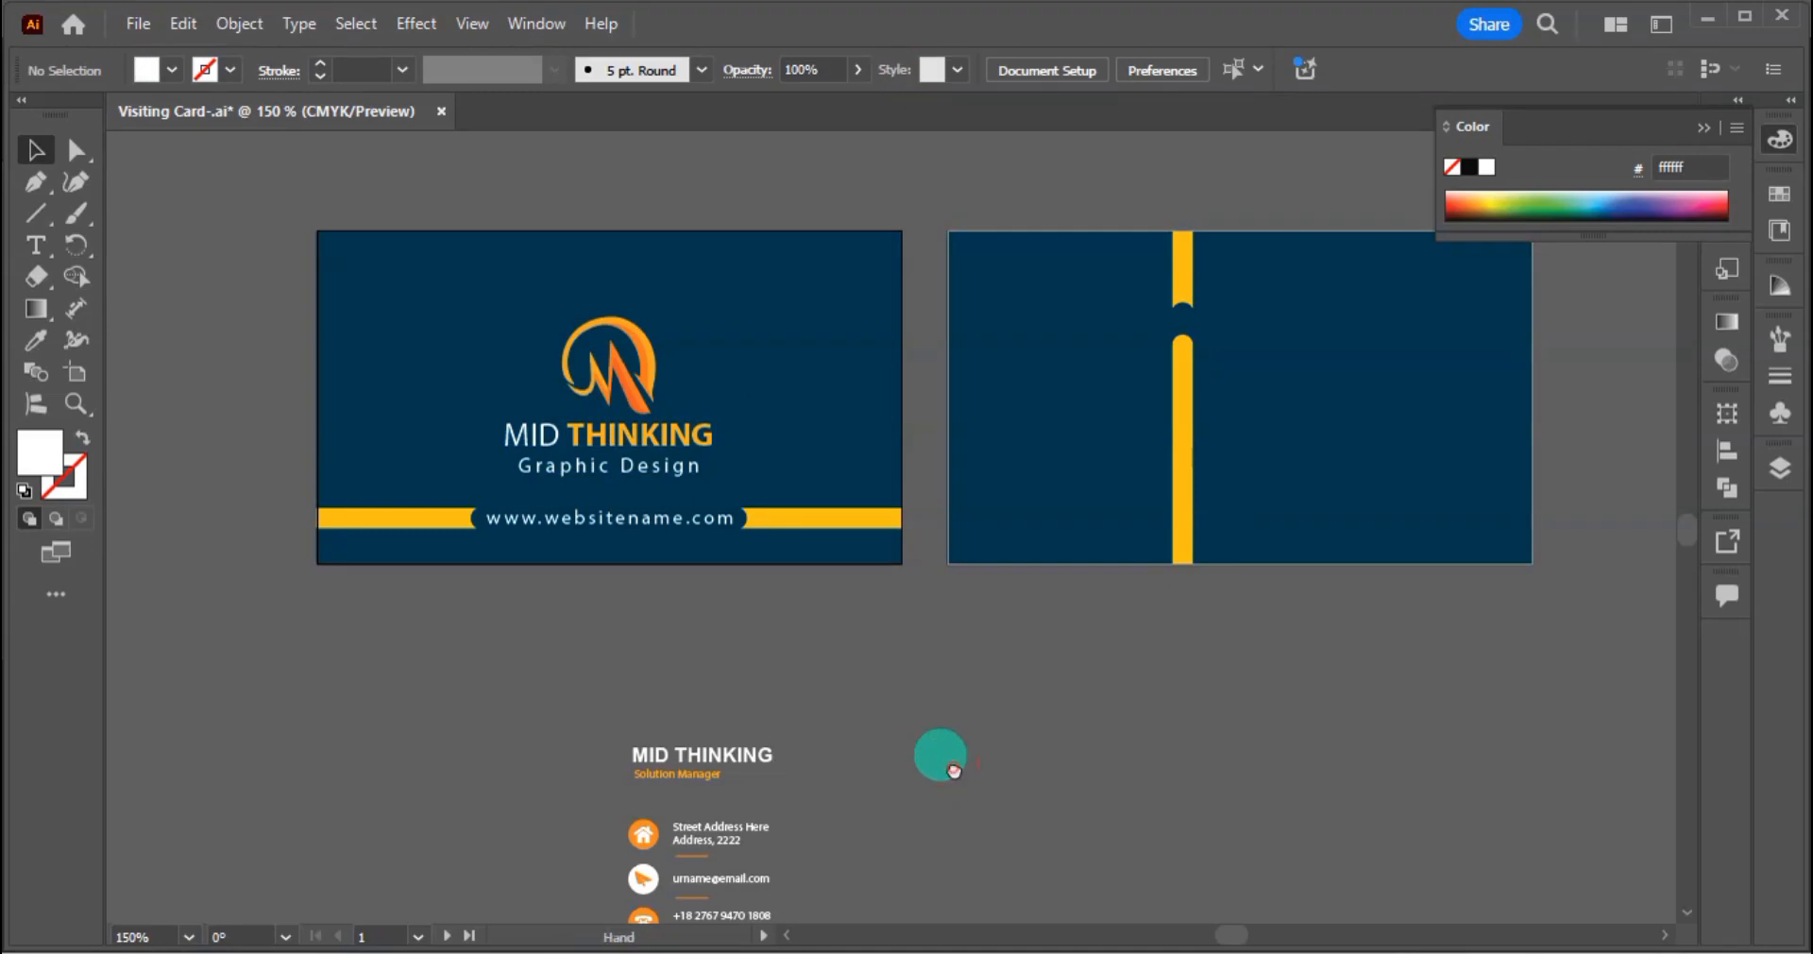
Step: Ungroup the contact details block below the cards and select its Solution Manager line
drag(939, 756, 742, 778)
click(521, 776)
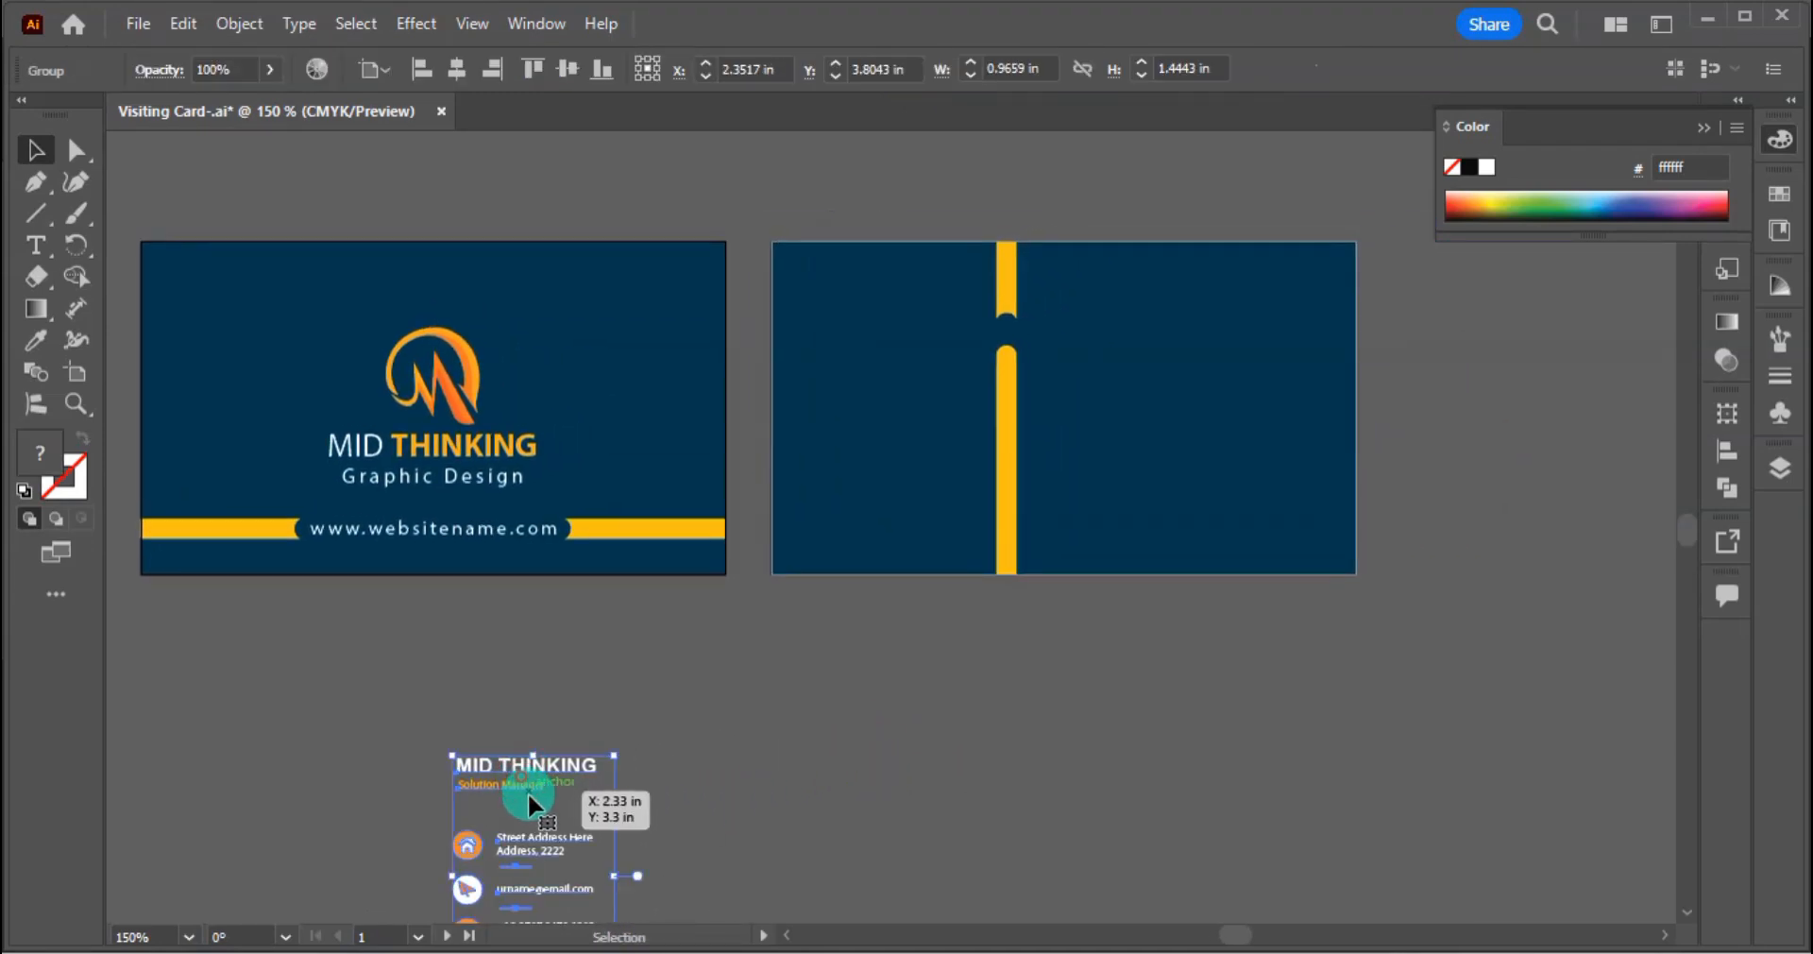
key(ctrl+shift+g)
click(785, 818)
click(491, 789)
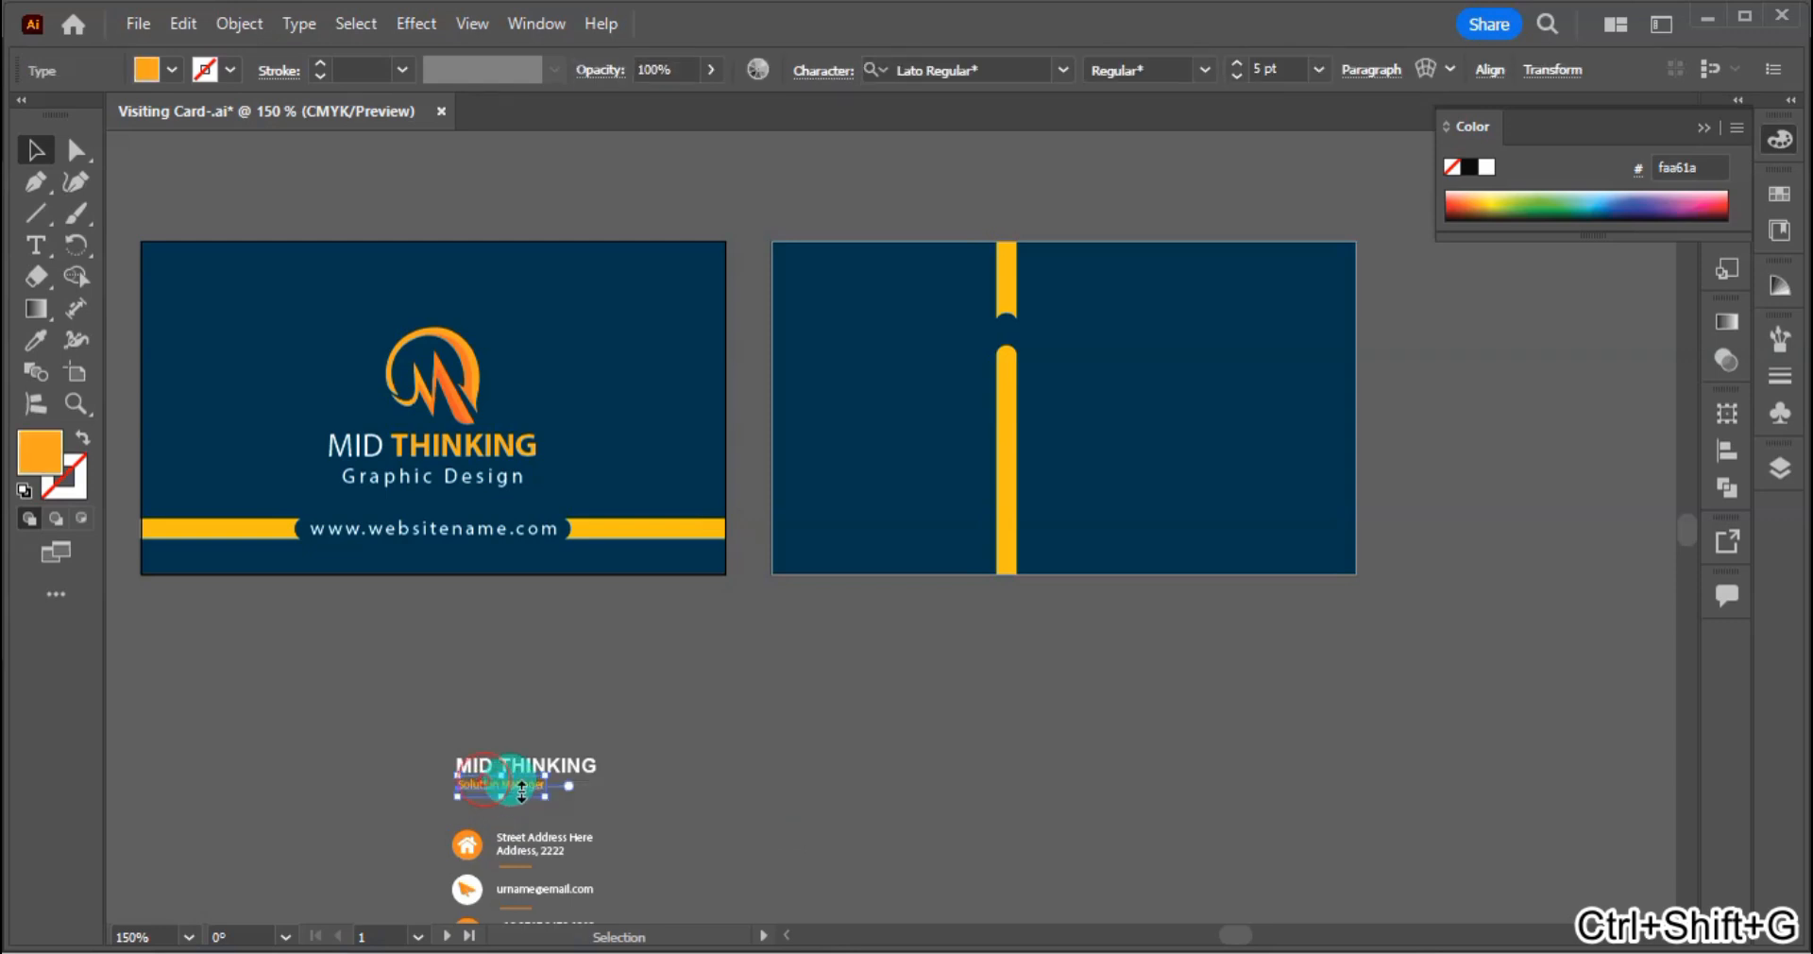
Step: Group the MID THINKING heading with the Solution Manager line and place them, enlarged, at the upper right of the second card
drag(473, 732, 1281, 345)
key(ctrl+g)
click(644, 806)
drag(1203, 305, 1186, 294)
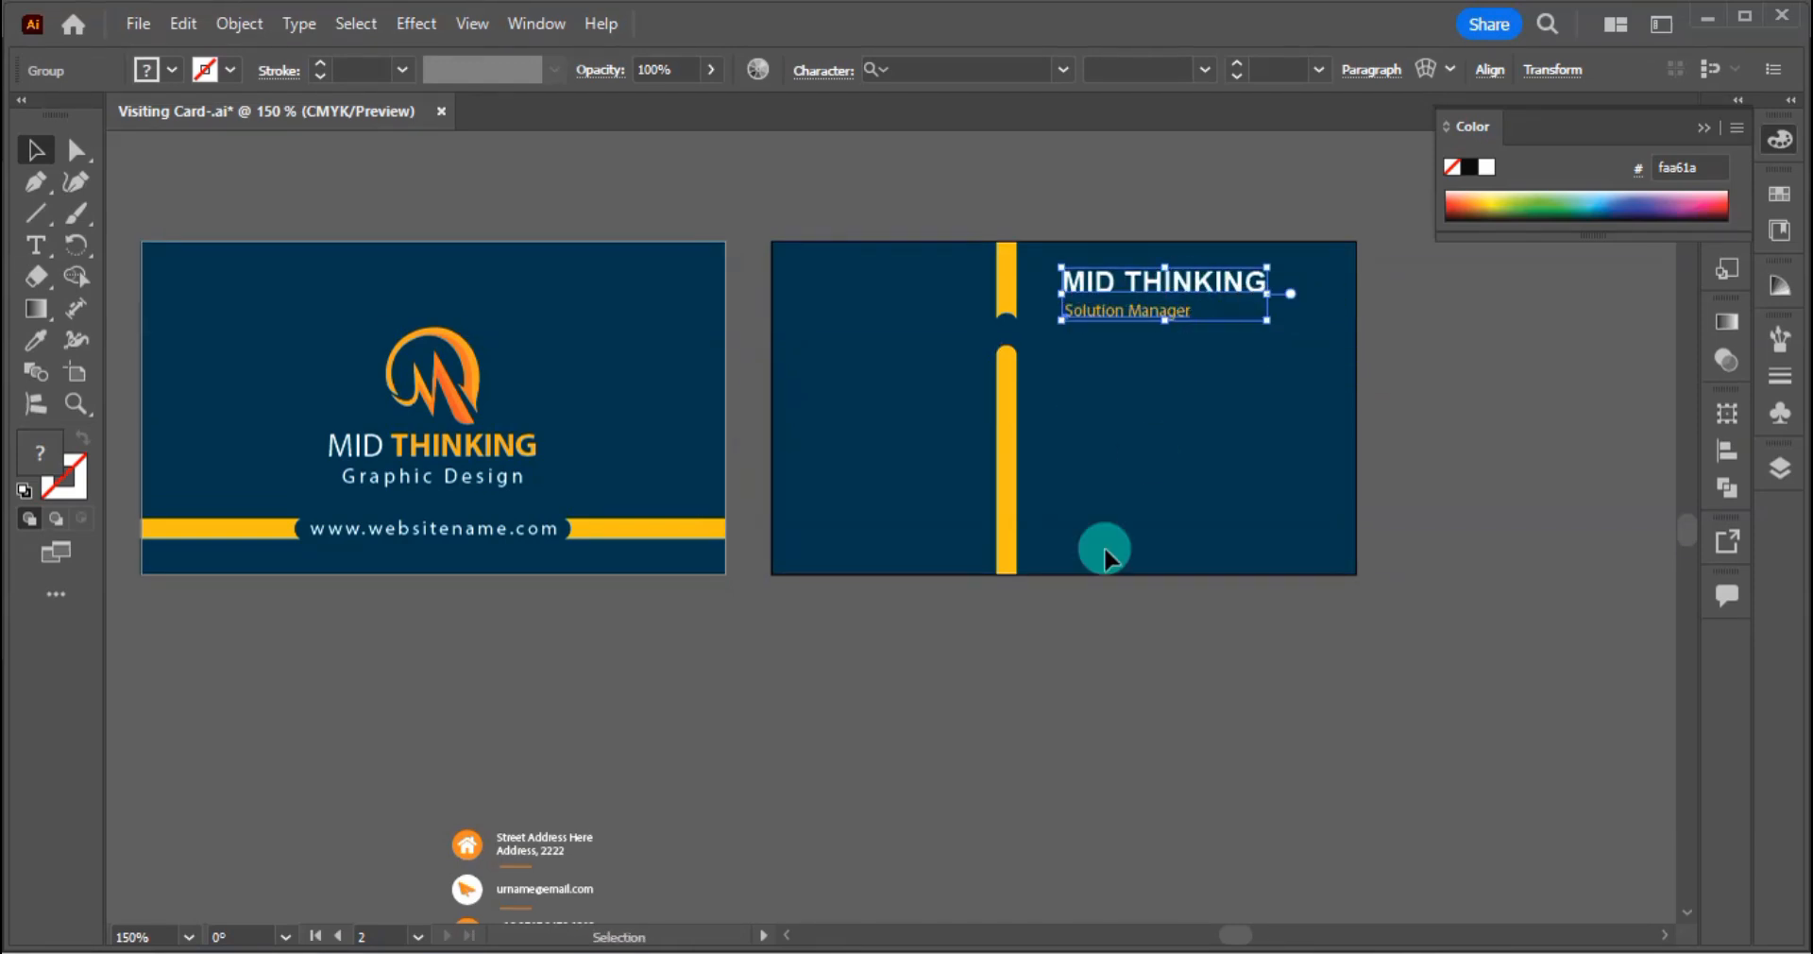
click(926, 731)
Step: Group the address, email, phone and website rows with their icons and divider lines below the cards
scroll(881, 768, down, 3)
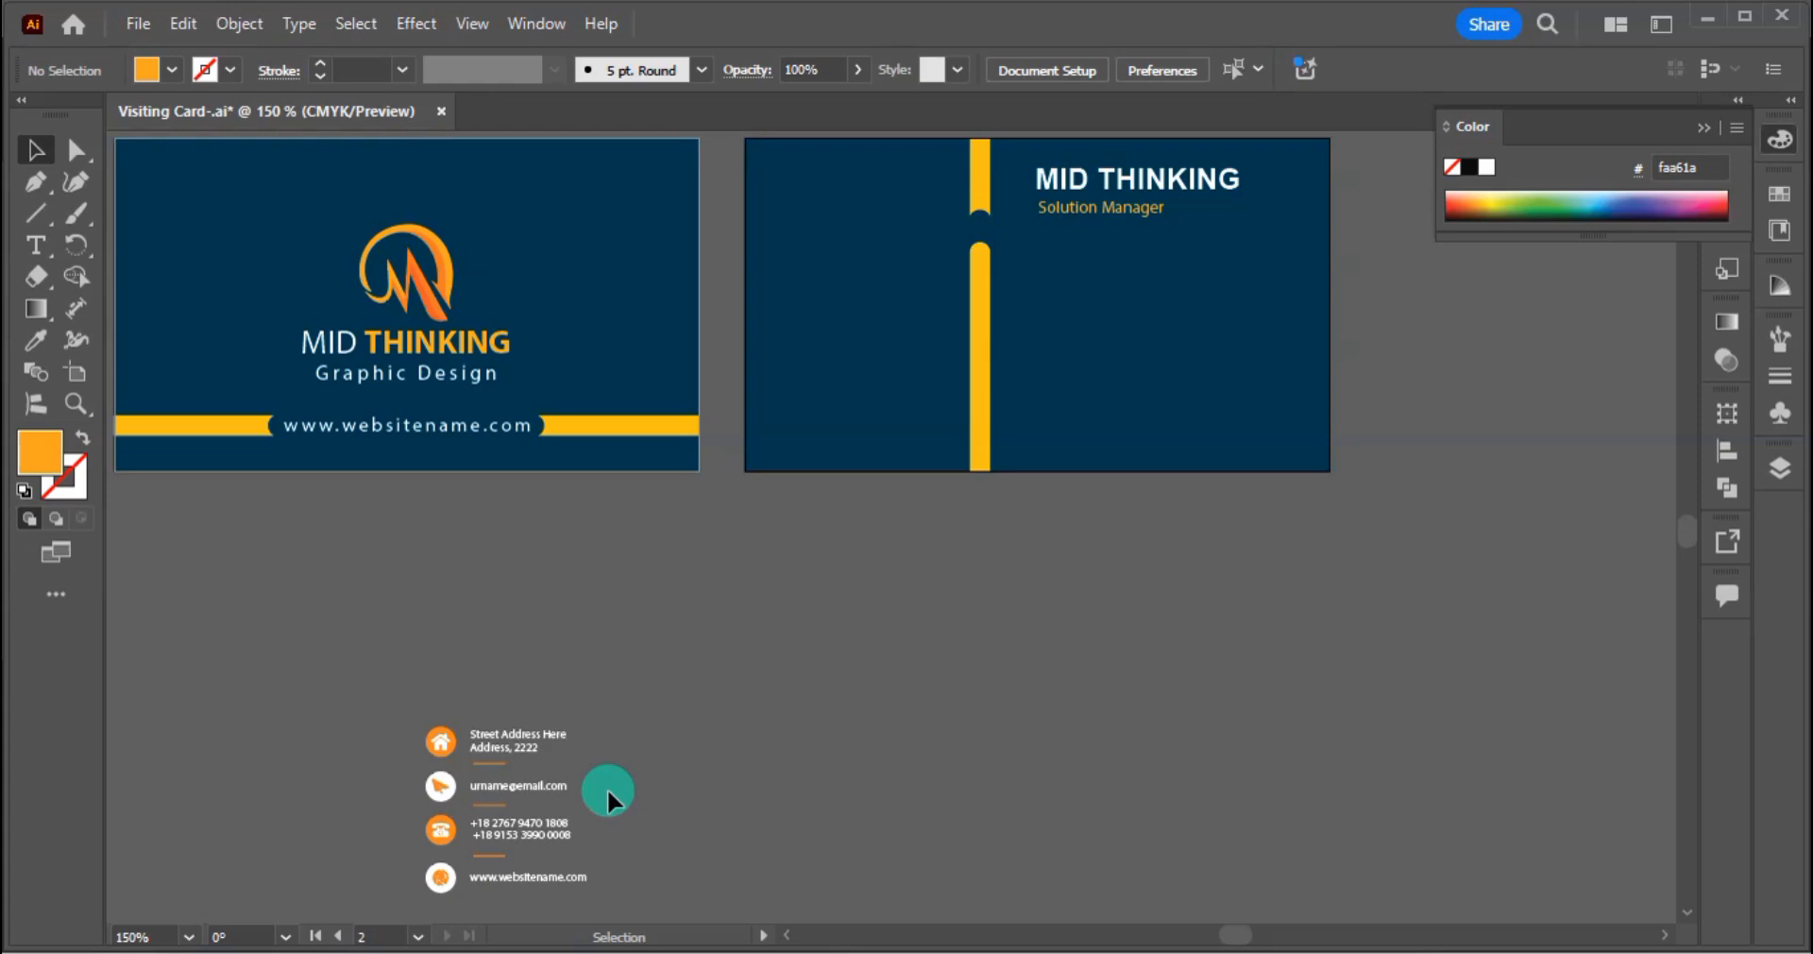
click(479, 784)
click(661, 798)
scroll(660, 797, down, 1)
drag(451, 667, 676, 866)
key(ctrl+g)
click(838, 706)
Step: Place the grouped contact rows, slightly enlarged, under the Solution Manager line on the second card
scroll(835, 699, up, 2)
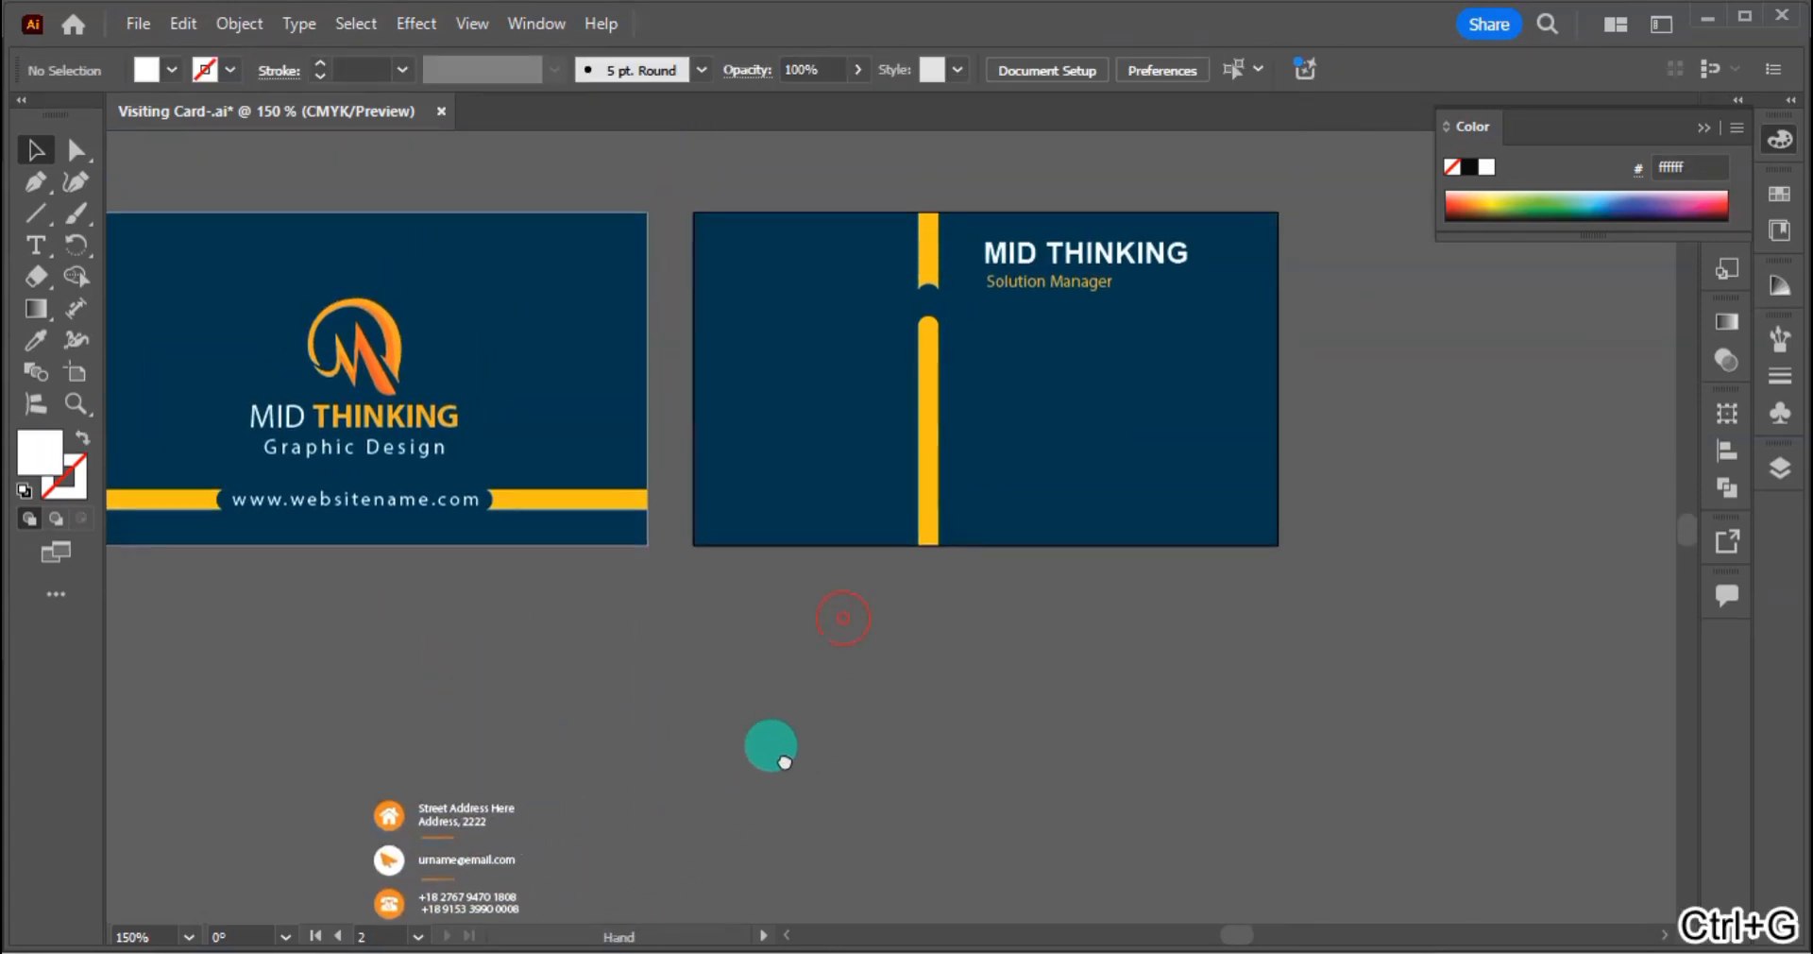
drag(463, 818, 1152, 299)
click(1114, 655)
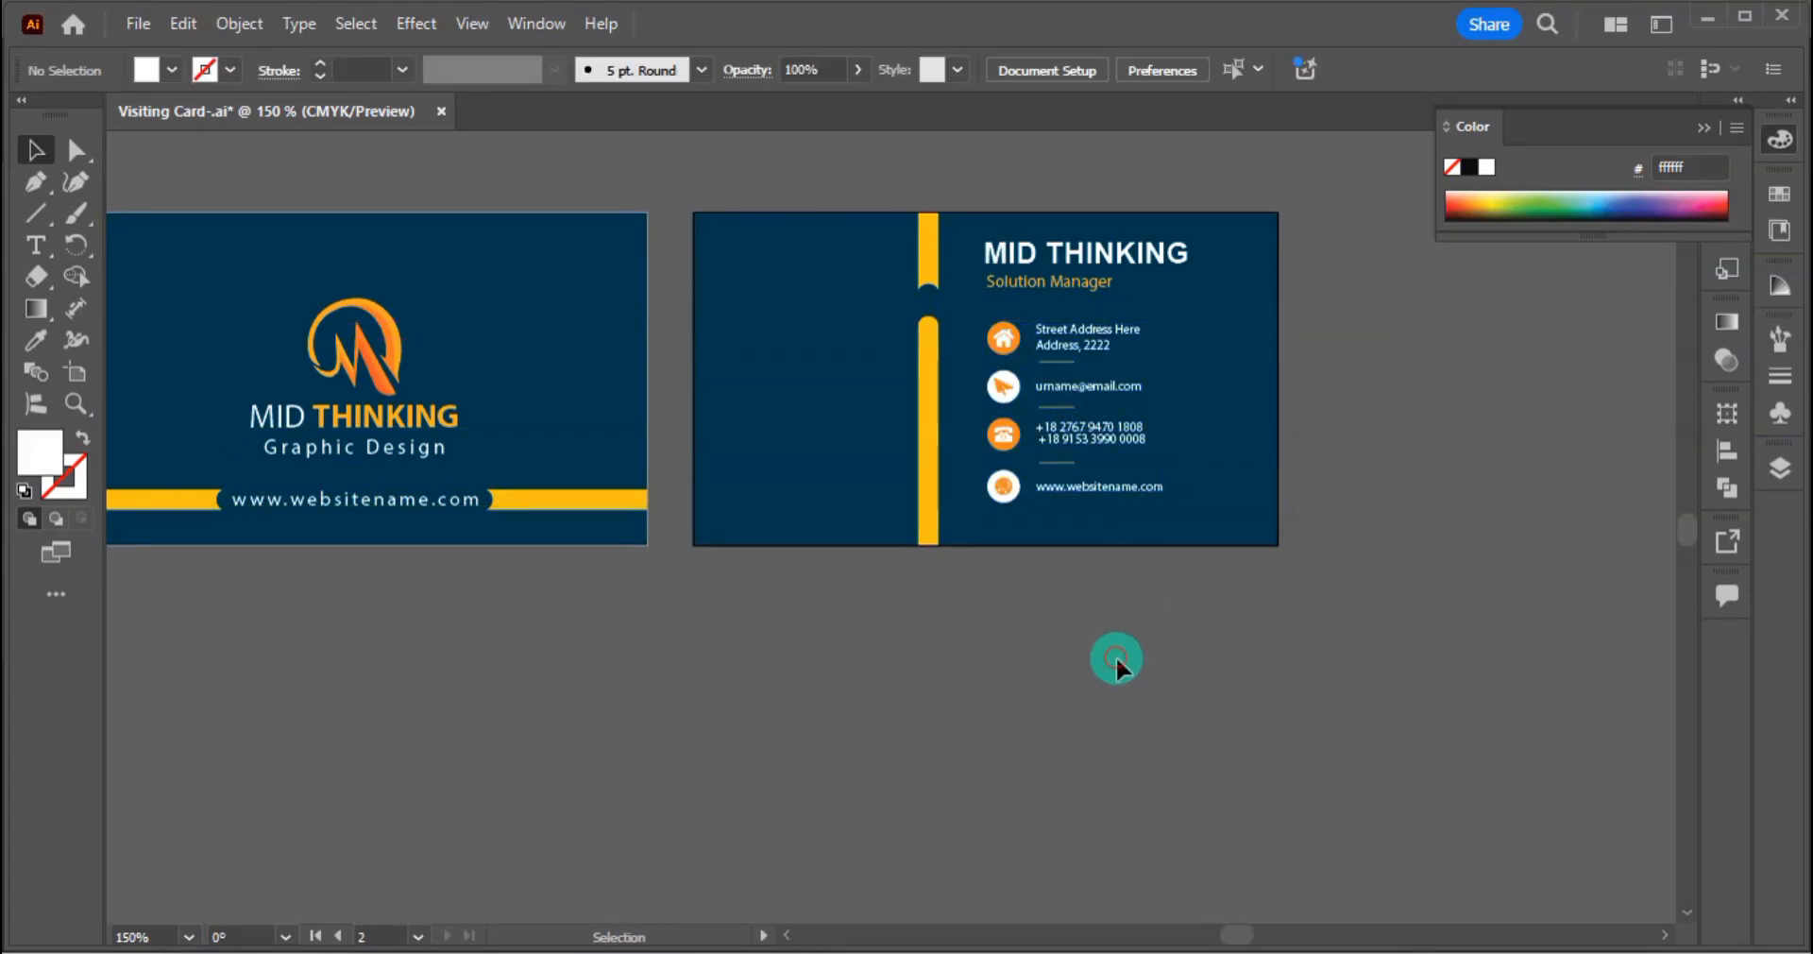
Step: Nudge the contact rows up slightly toward the Solution Manager line and group them with the heading on the second card
scroll(1114, 656, up, 1)
scroll(1114, 655, right, 1)
click(1033, 472)
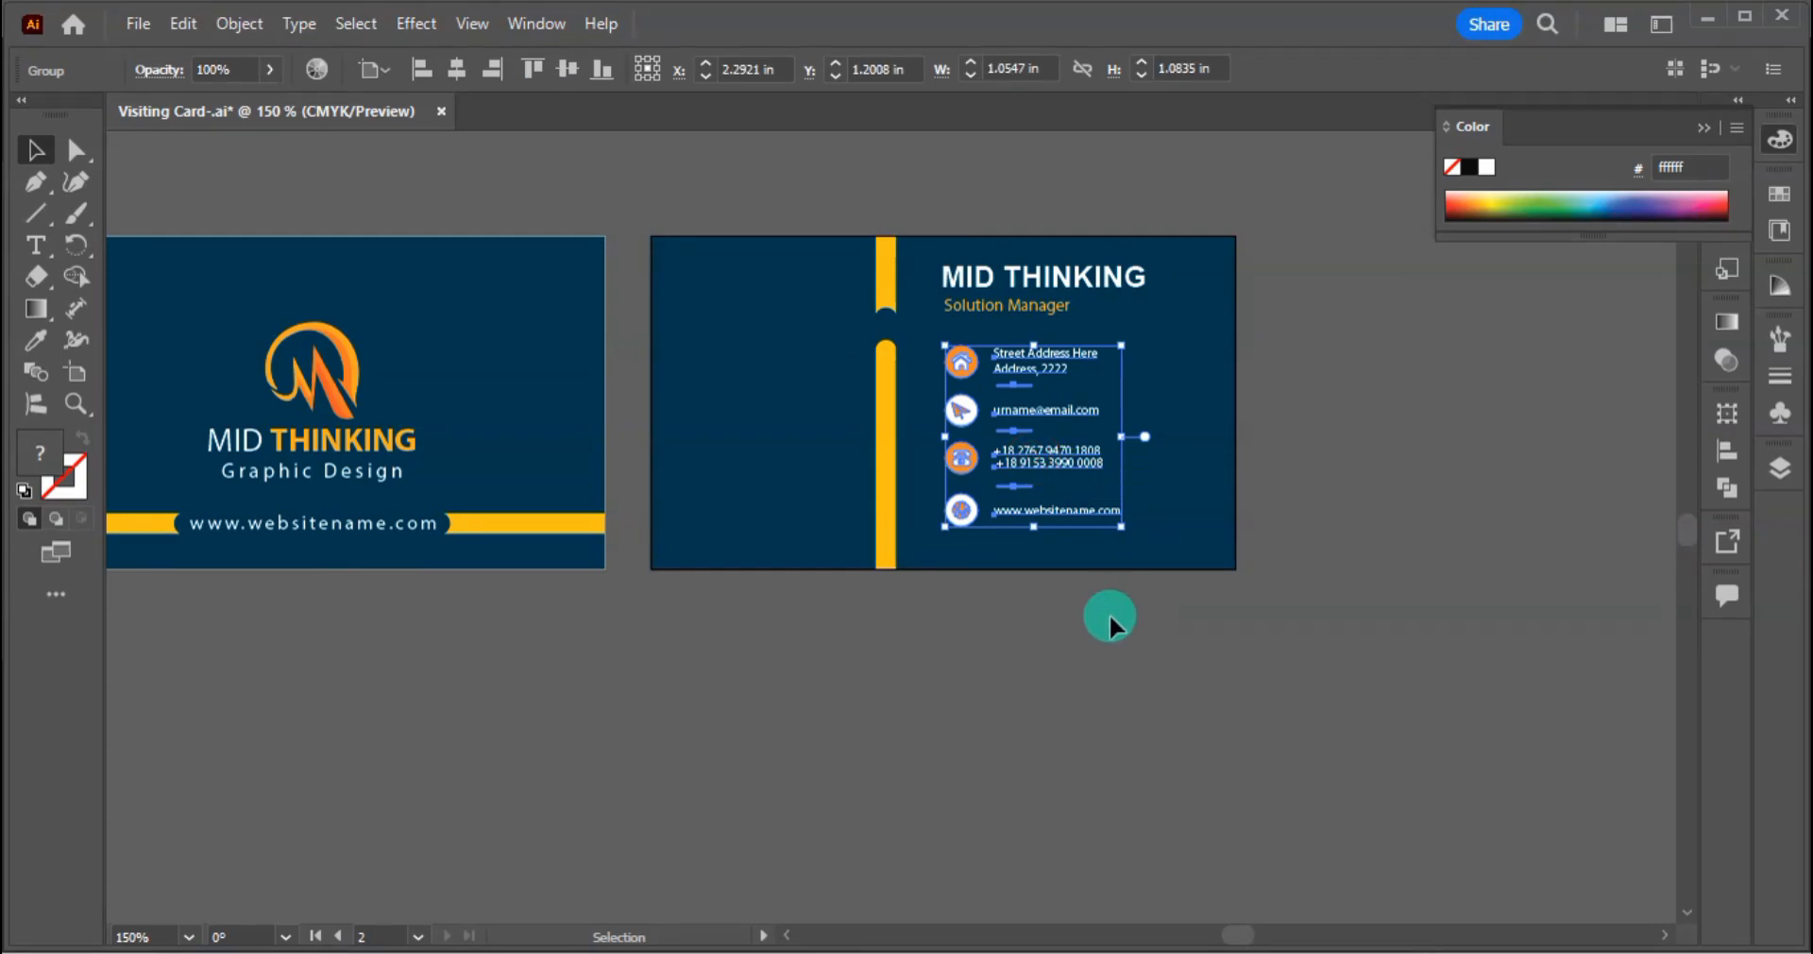
key(Up)
key(Up)
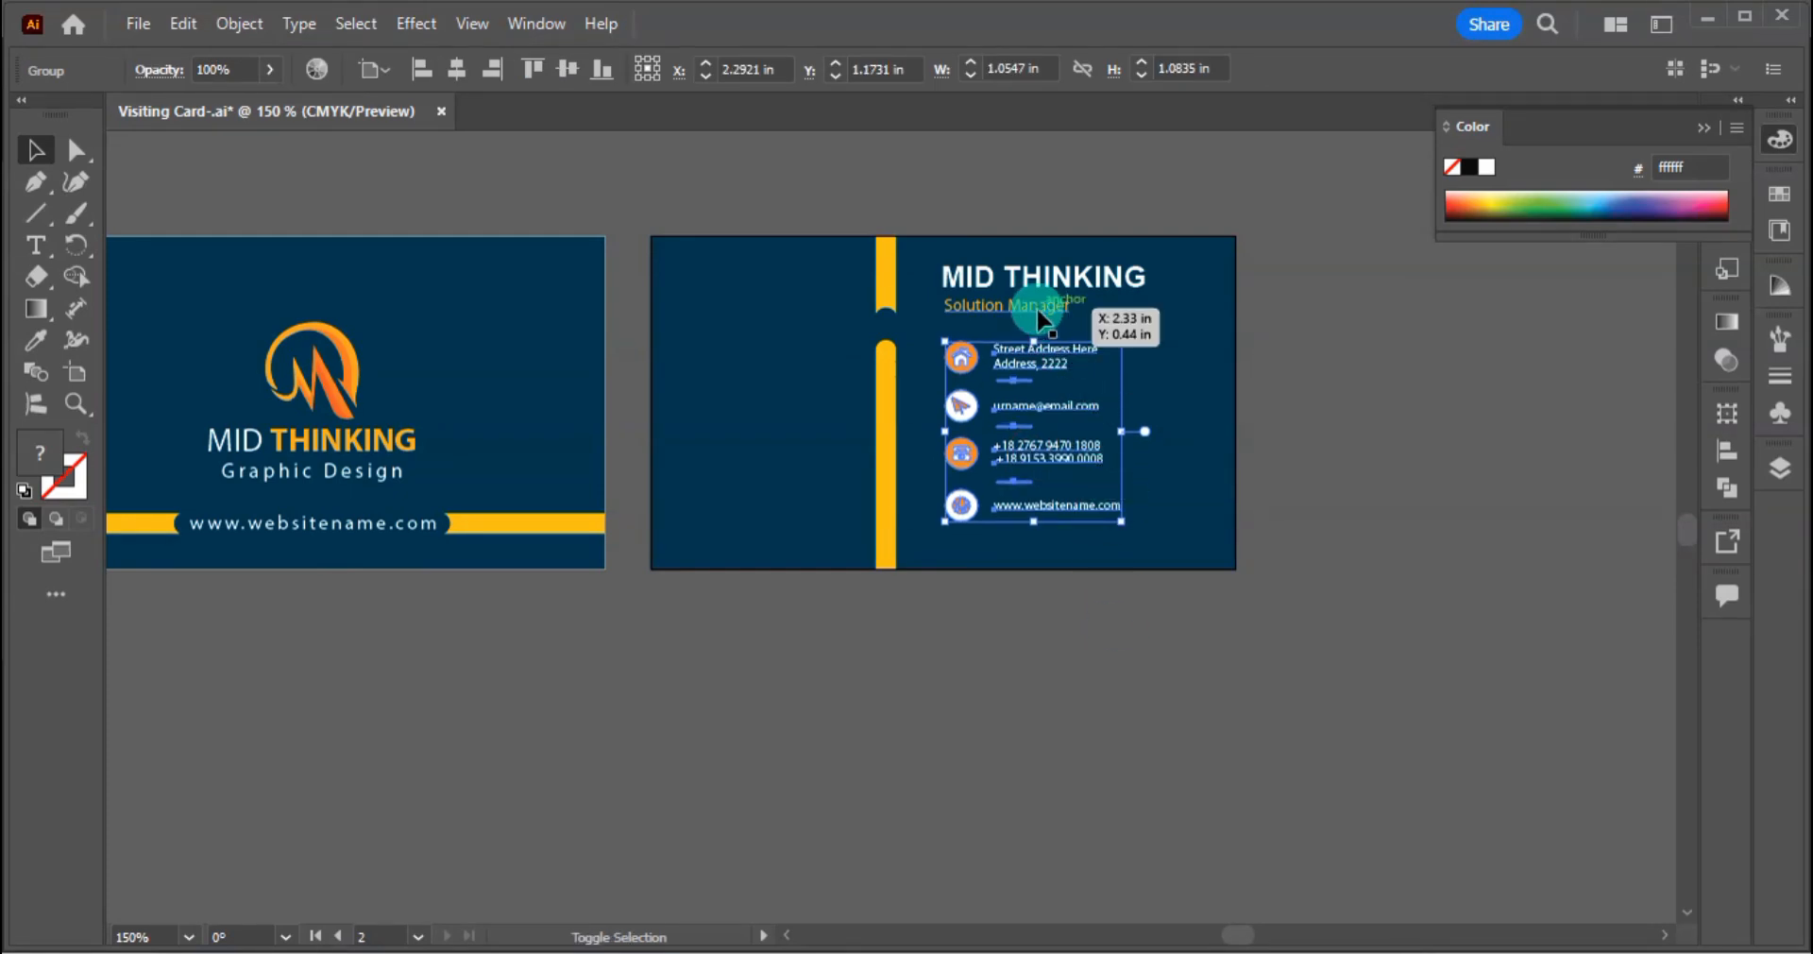
shift+click(1035, 306)
key(ctrl+g)
click(1035, 625)
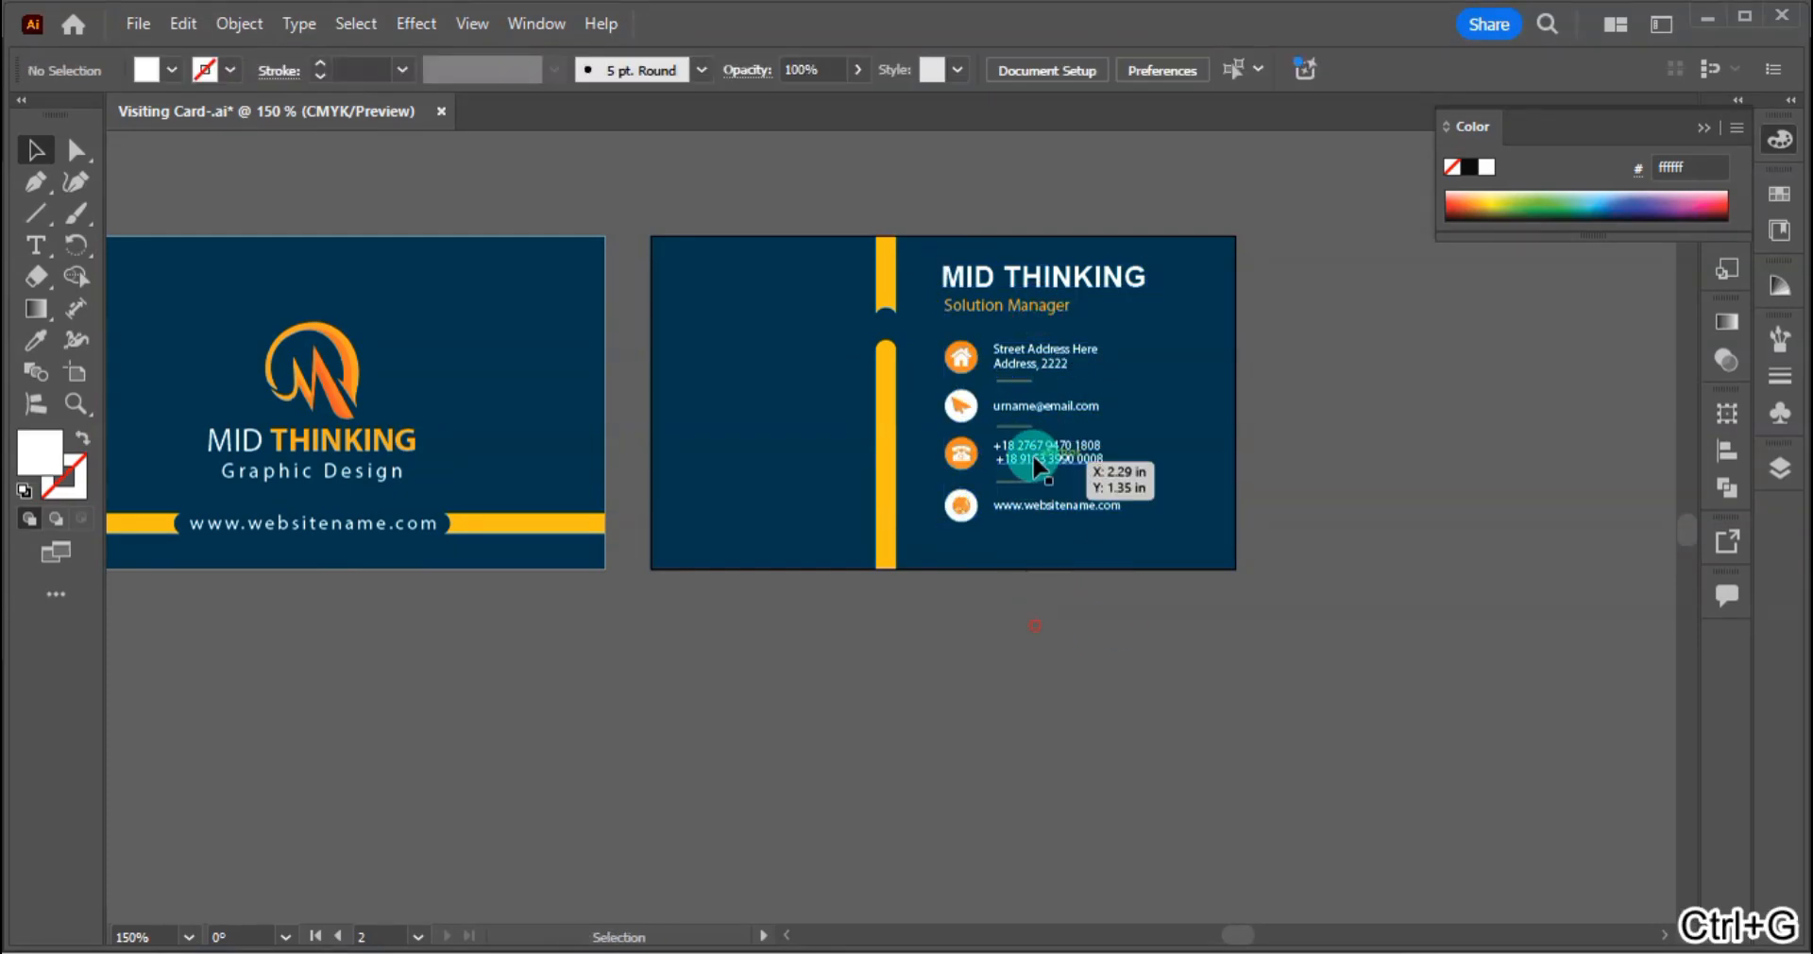
Step: Centre the combined heading and contact details group vertically on the second card
click(1036, 465)
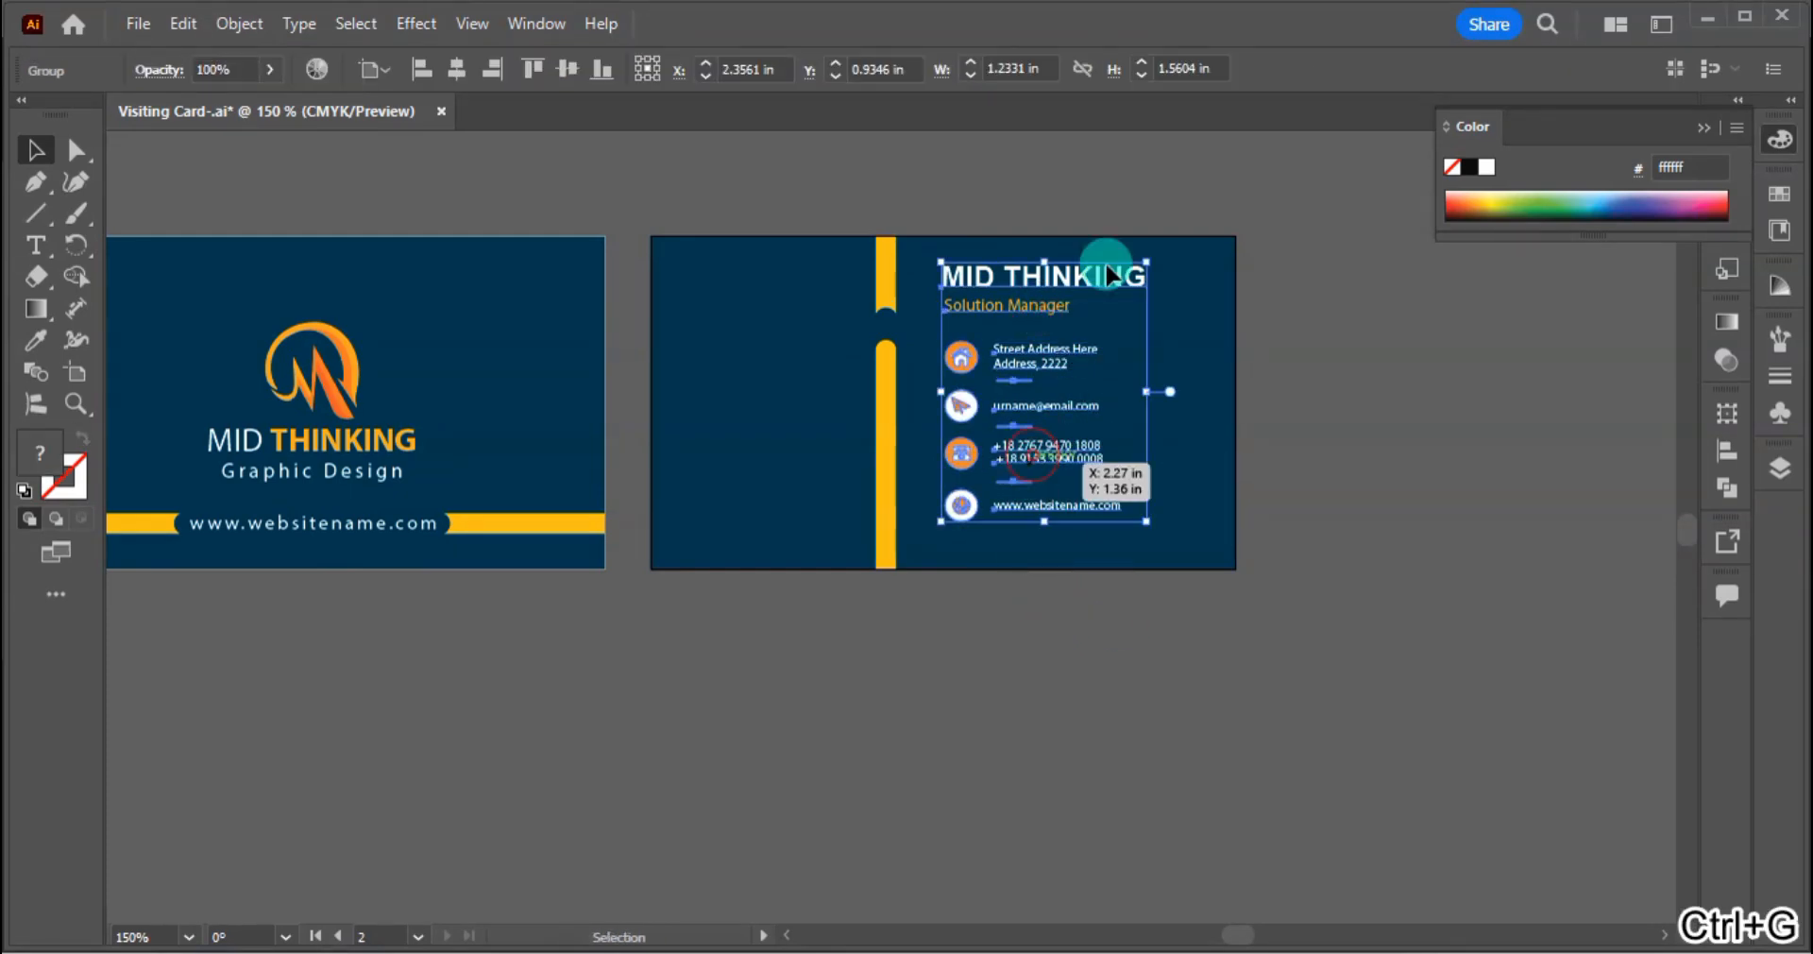
click(559, 64)
click(1331, 510)
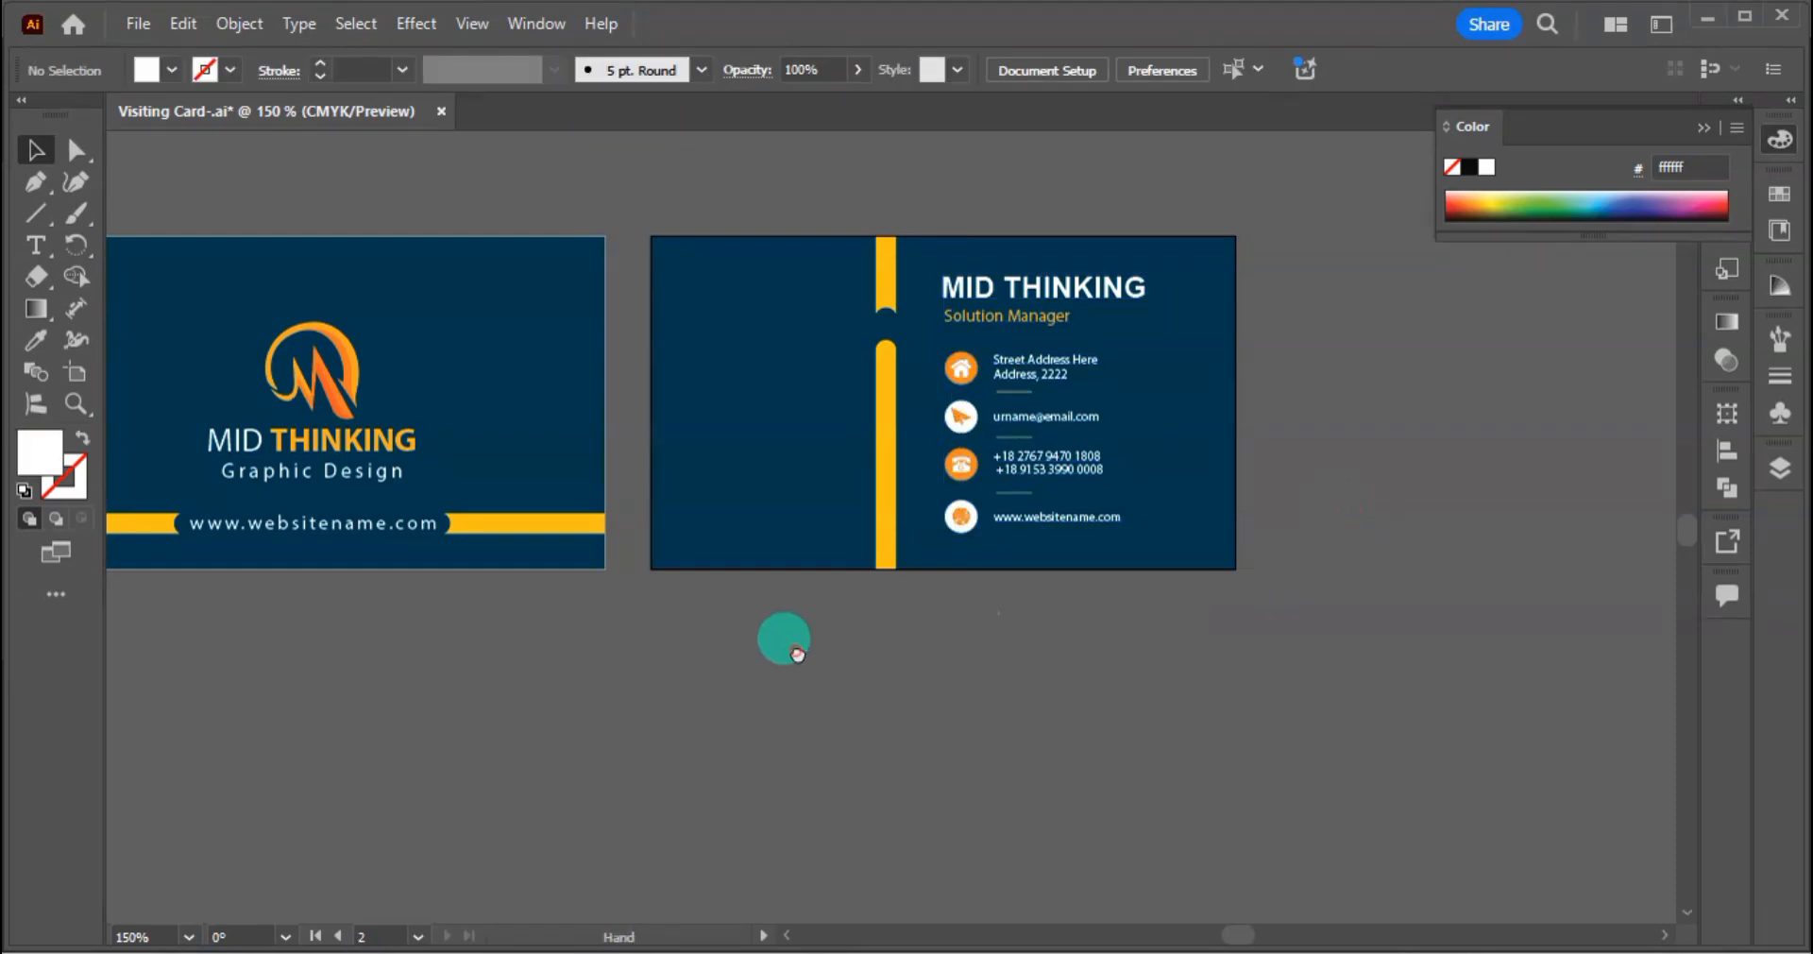
Step: Place a smaller copy of the first card's logo left of the yellow strip on the second card and centre it vertically
drag(789, 639, 920, 658)
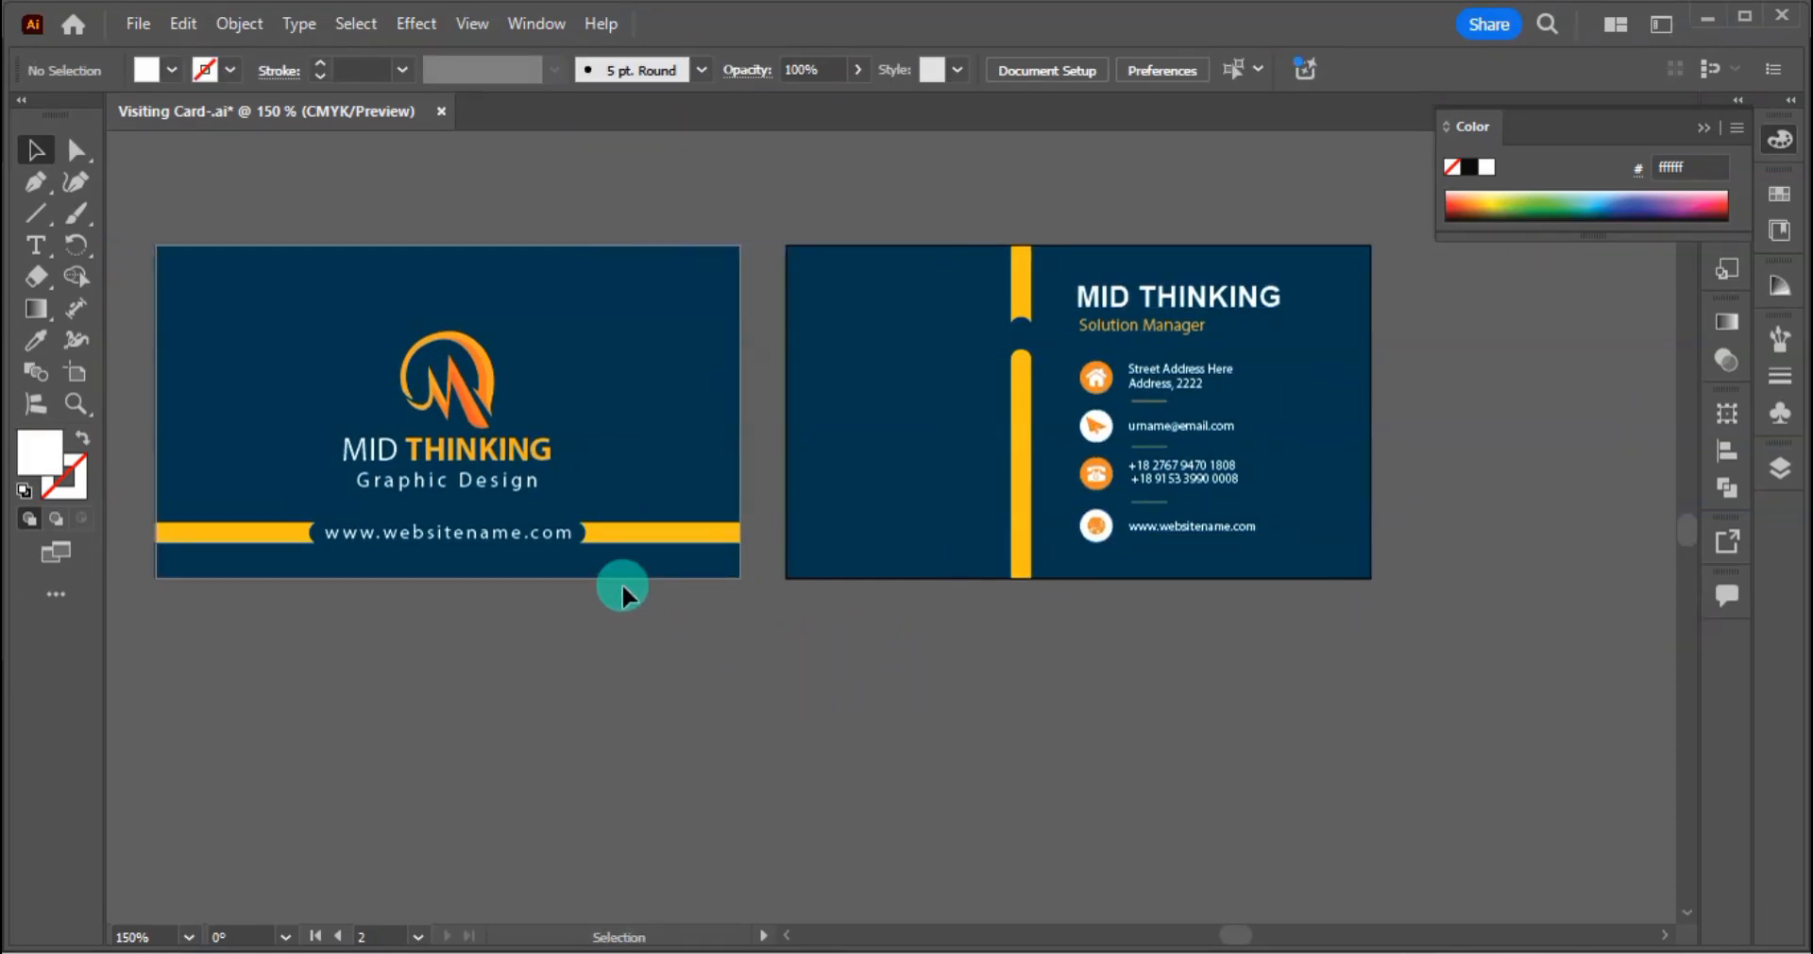
click(497, 453)
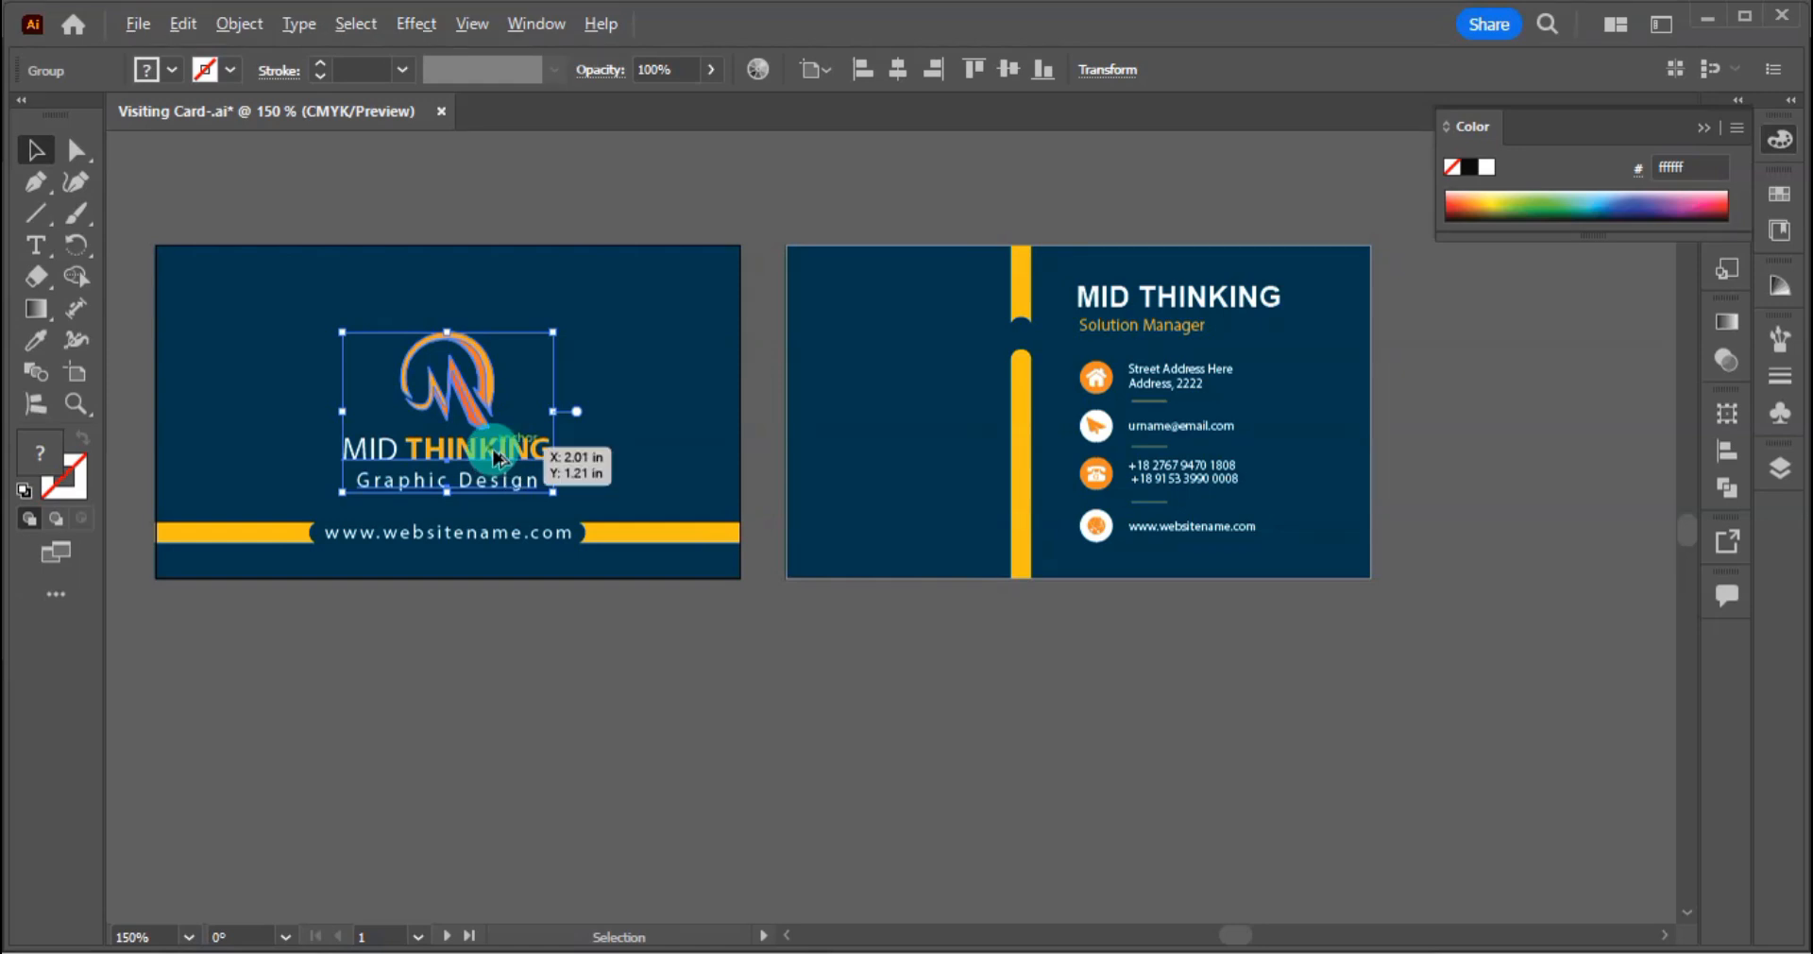
drag(496, 456, 927, 421)
click(1017, 64)
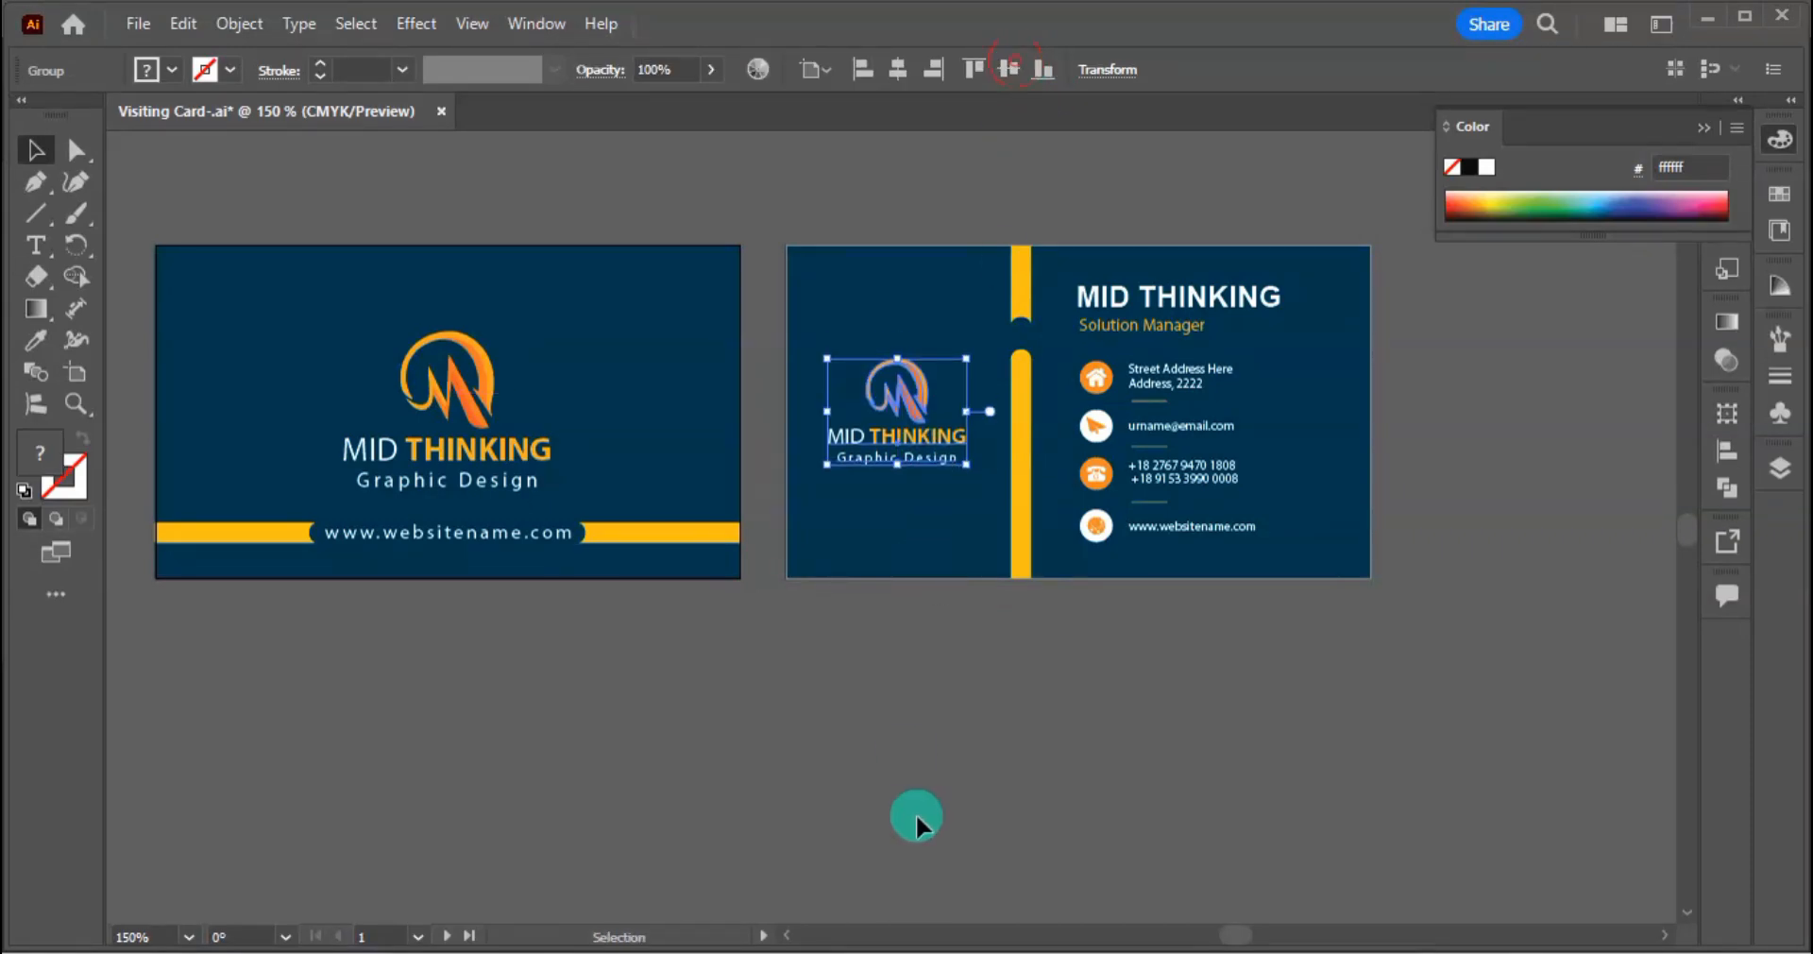
click(983, 710)
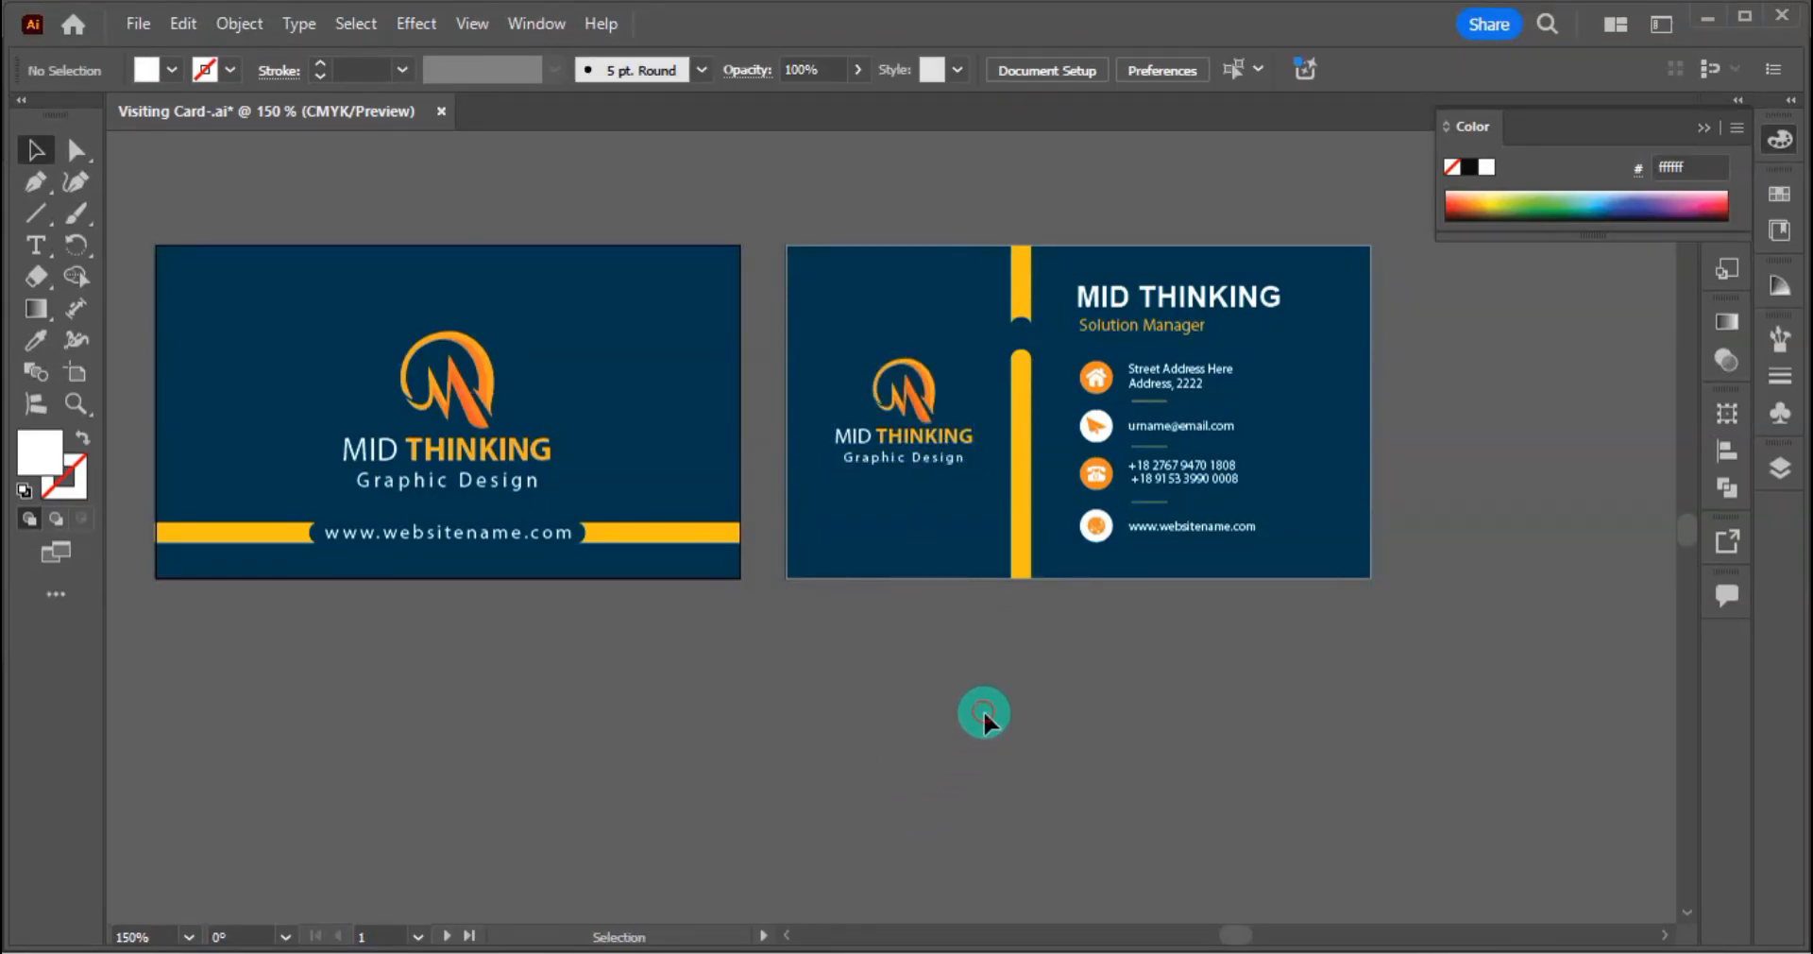
Step: Review both finished card sides up close and side by side, checking the logo, strips and contact details
key(ctrl+minus)
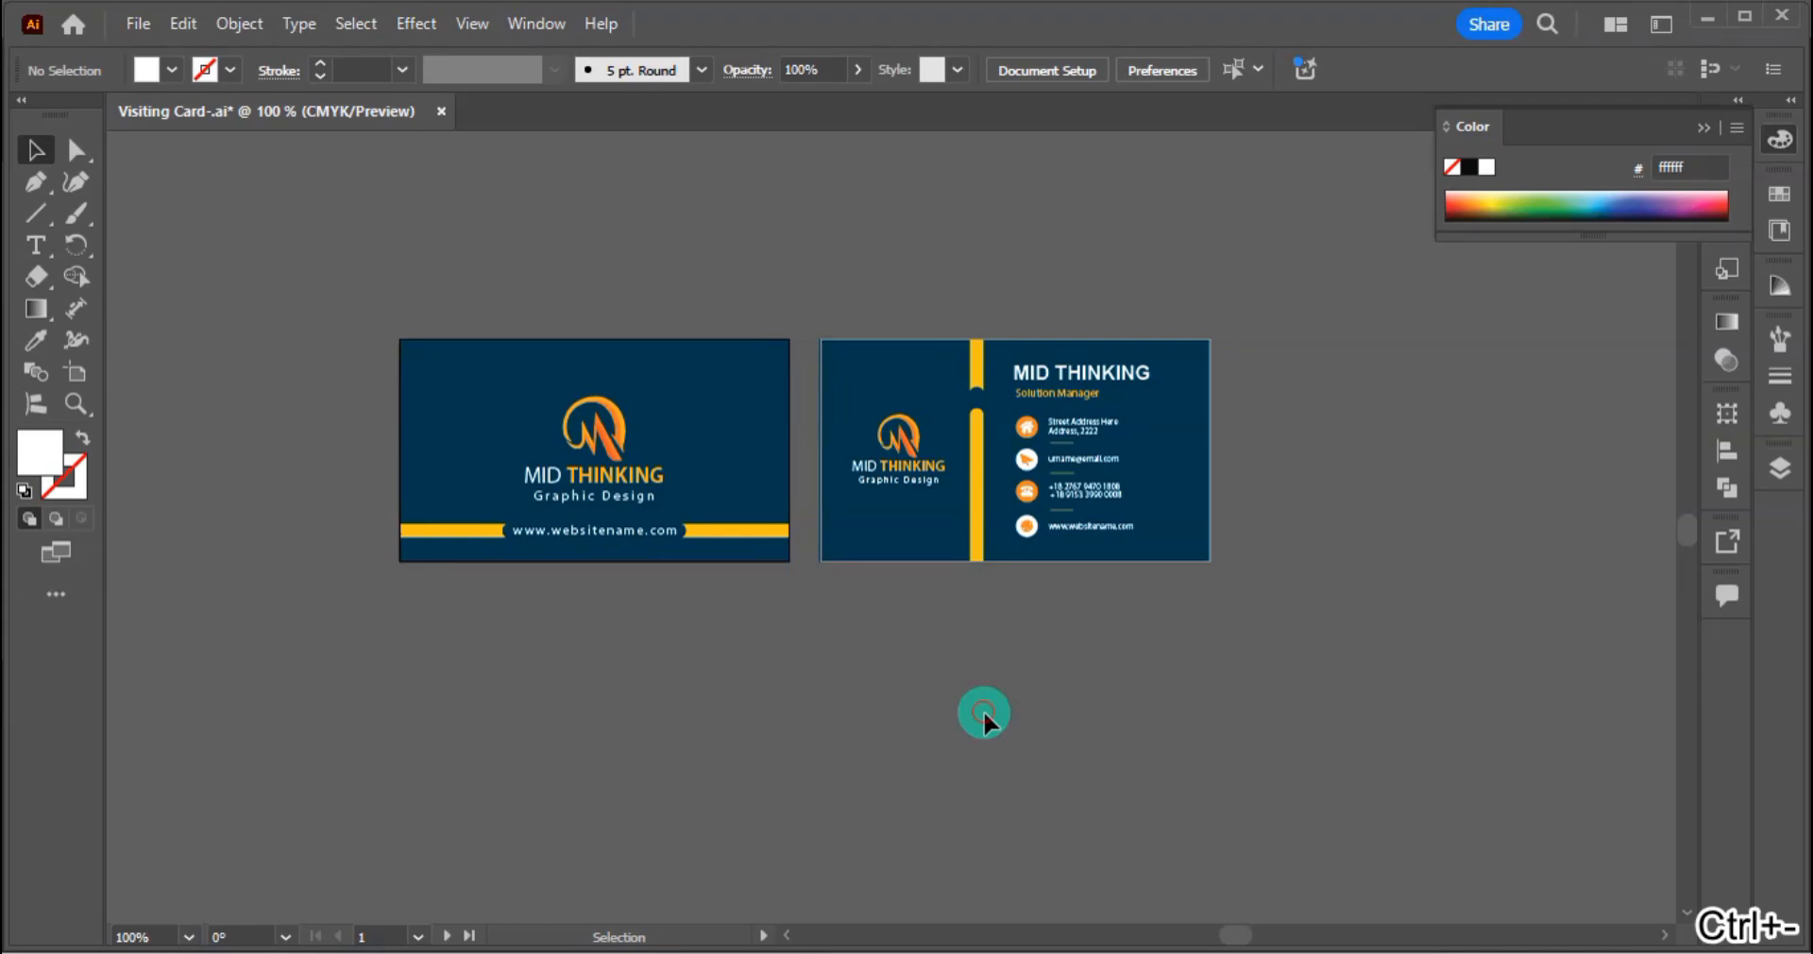
key(ctrl+0)
key(space)
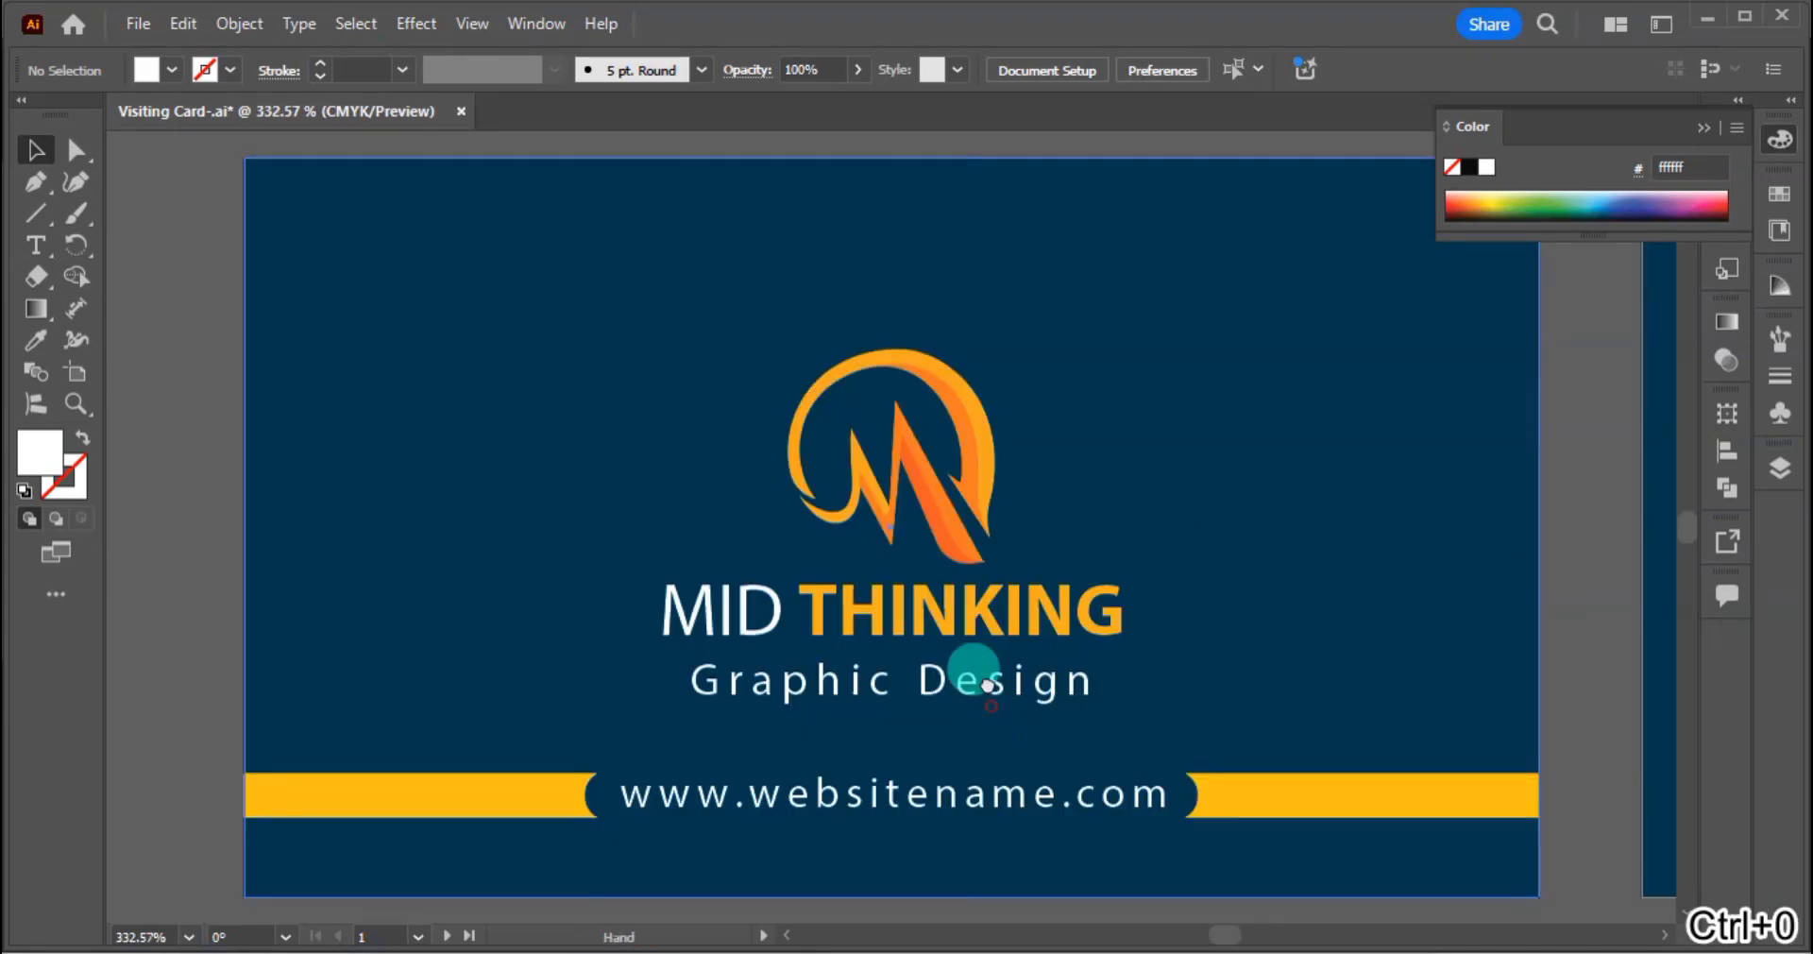
drag(1255, 671, 494, 704)
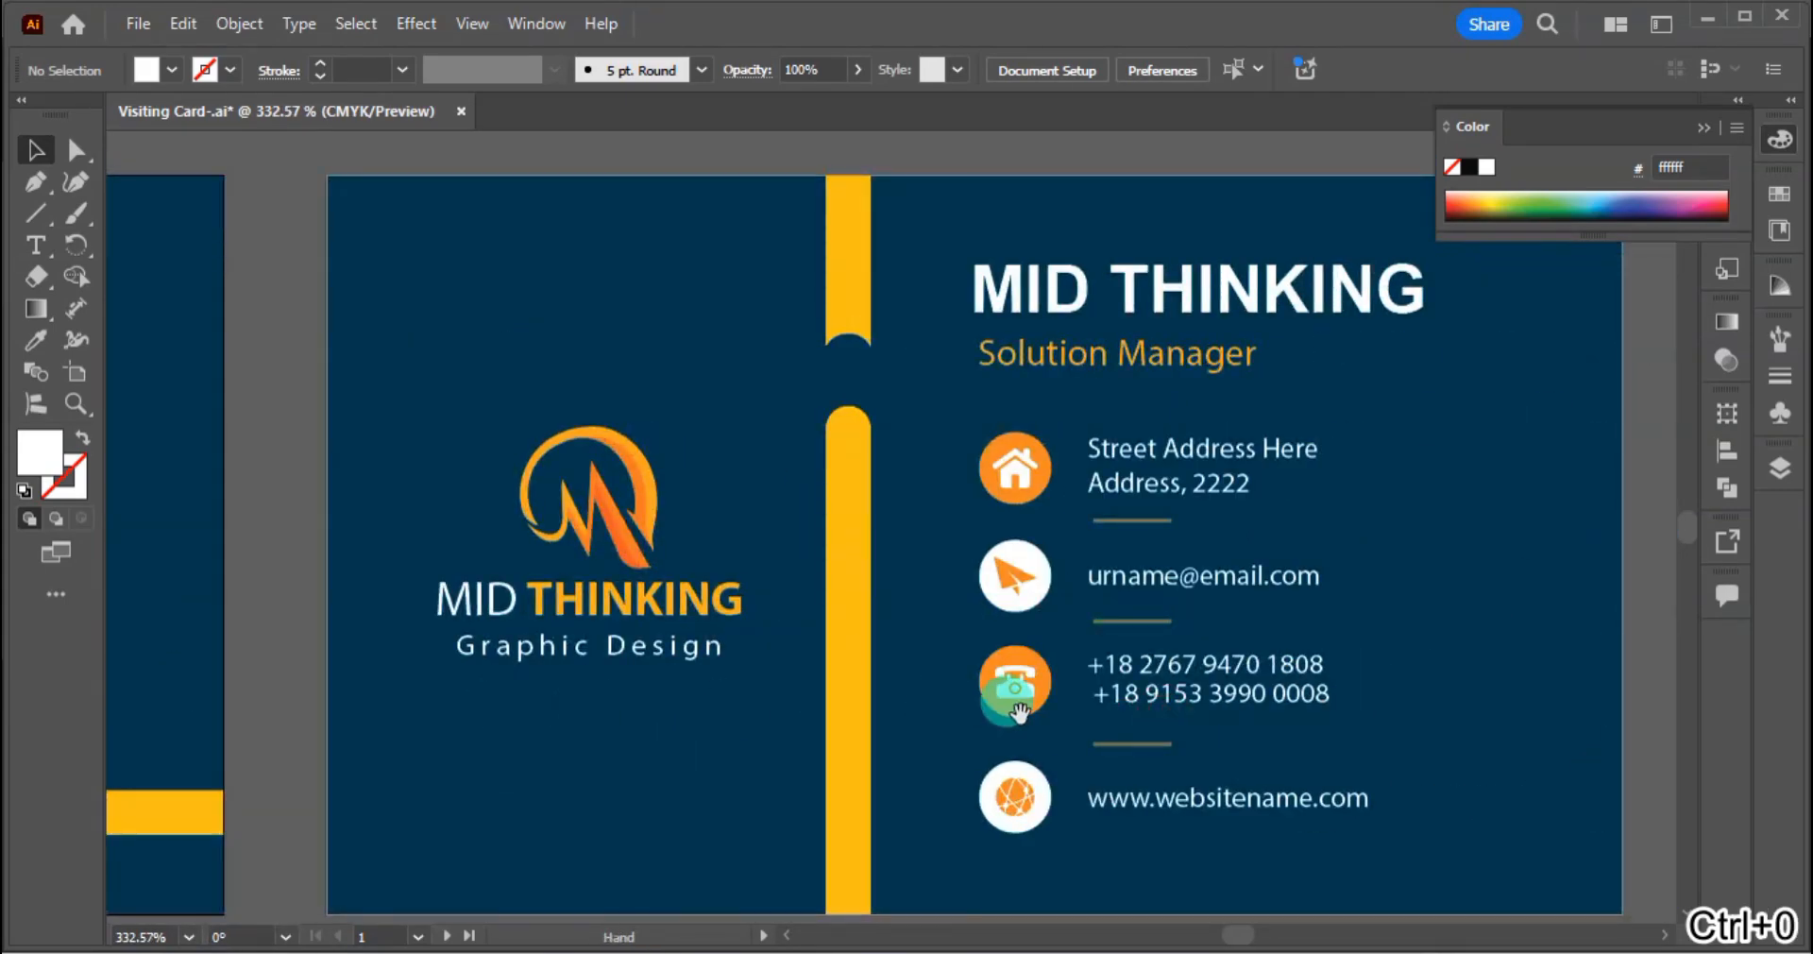
drag(996, 696, 926, 698)
key(ctrl+minus)
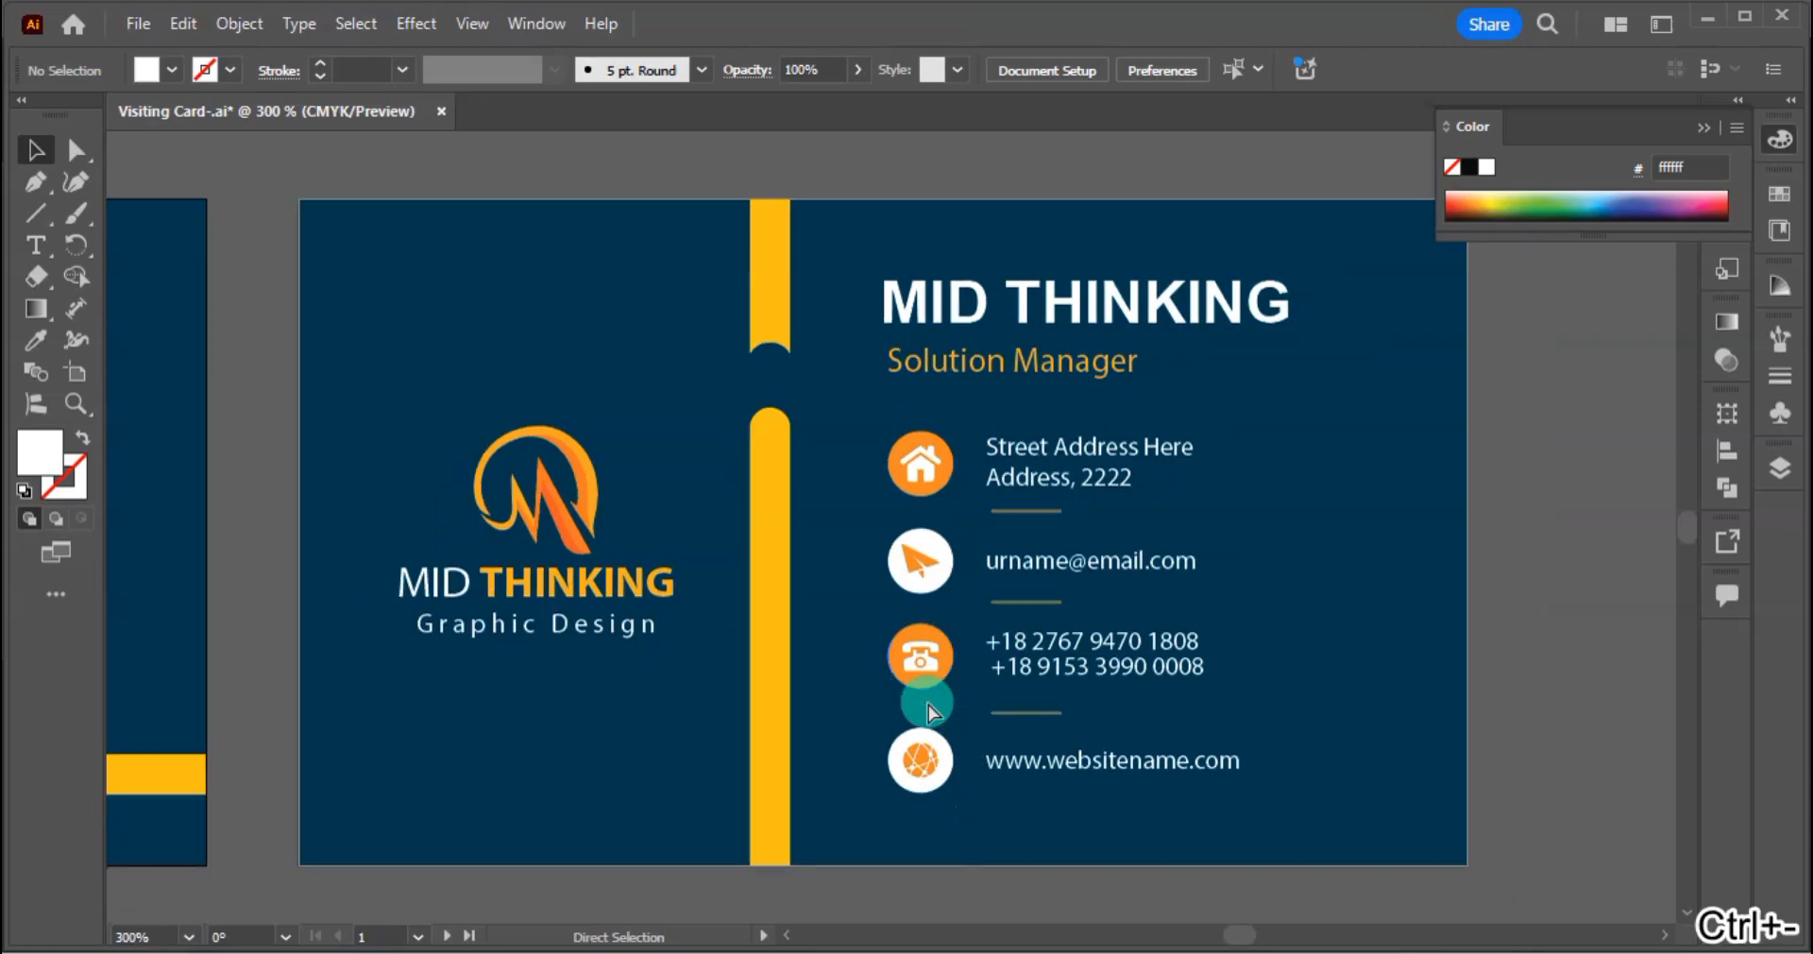
key(ctrl+minus)
key(ctrl+minus)
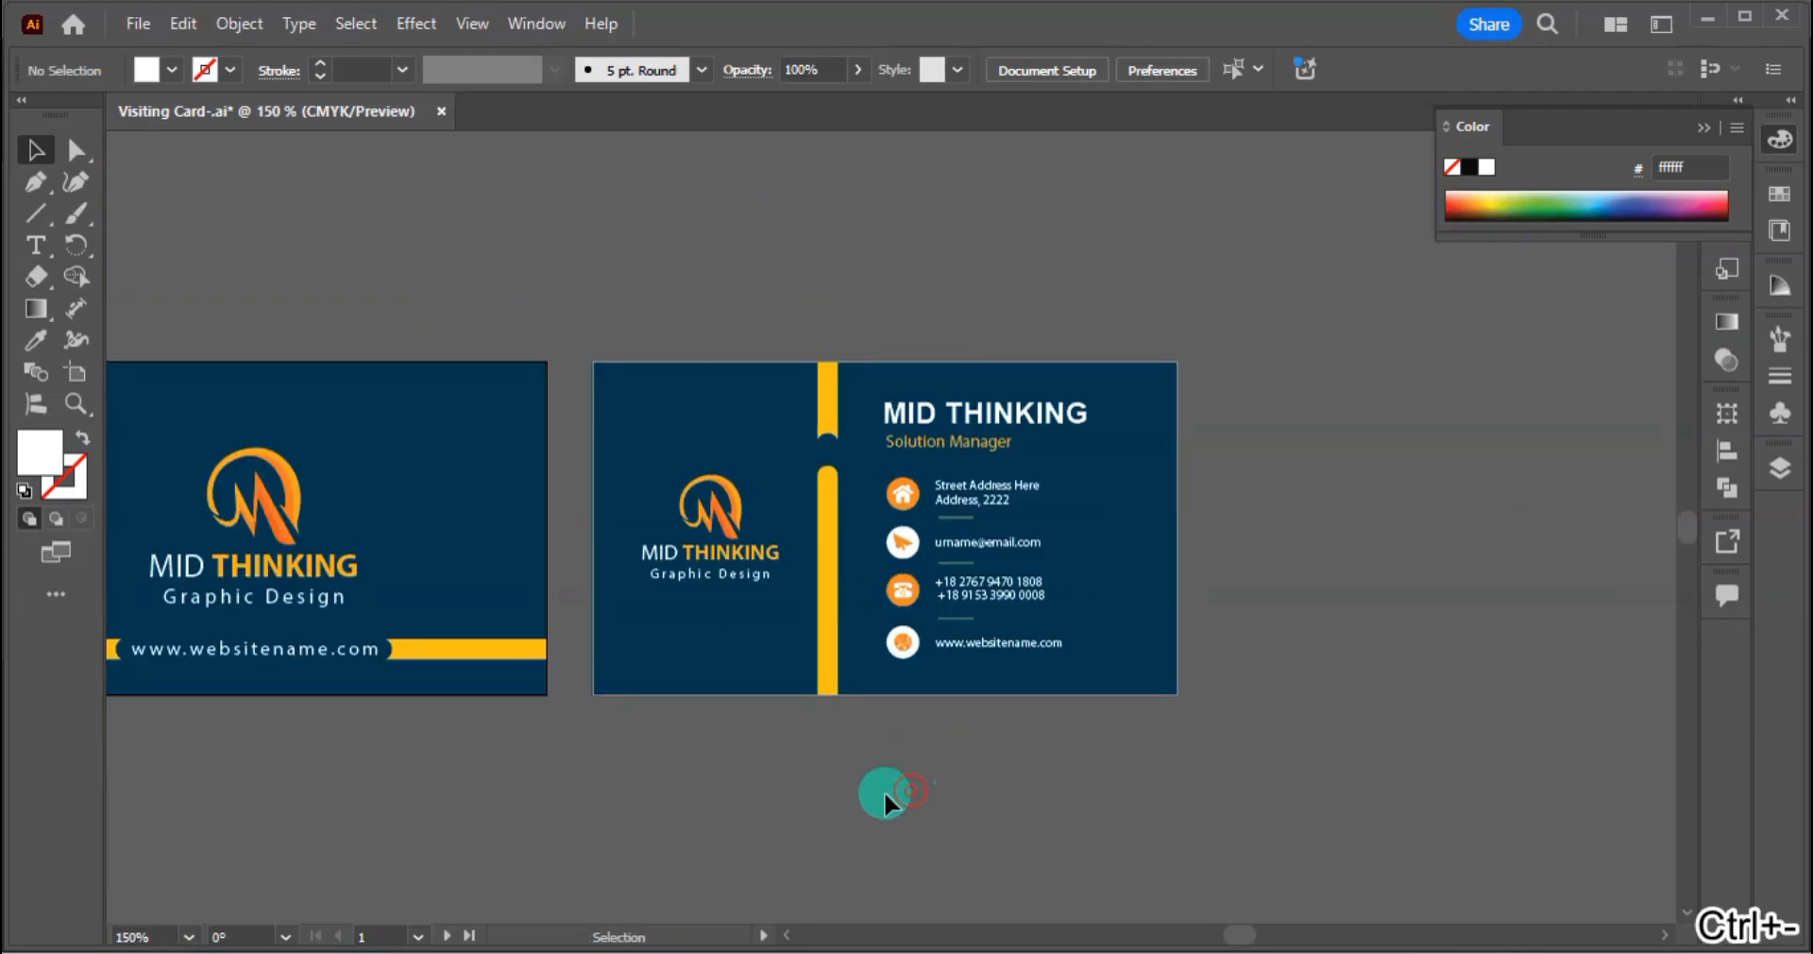
drag(884, 791, 1017, 764)
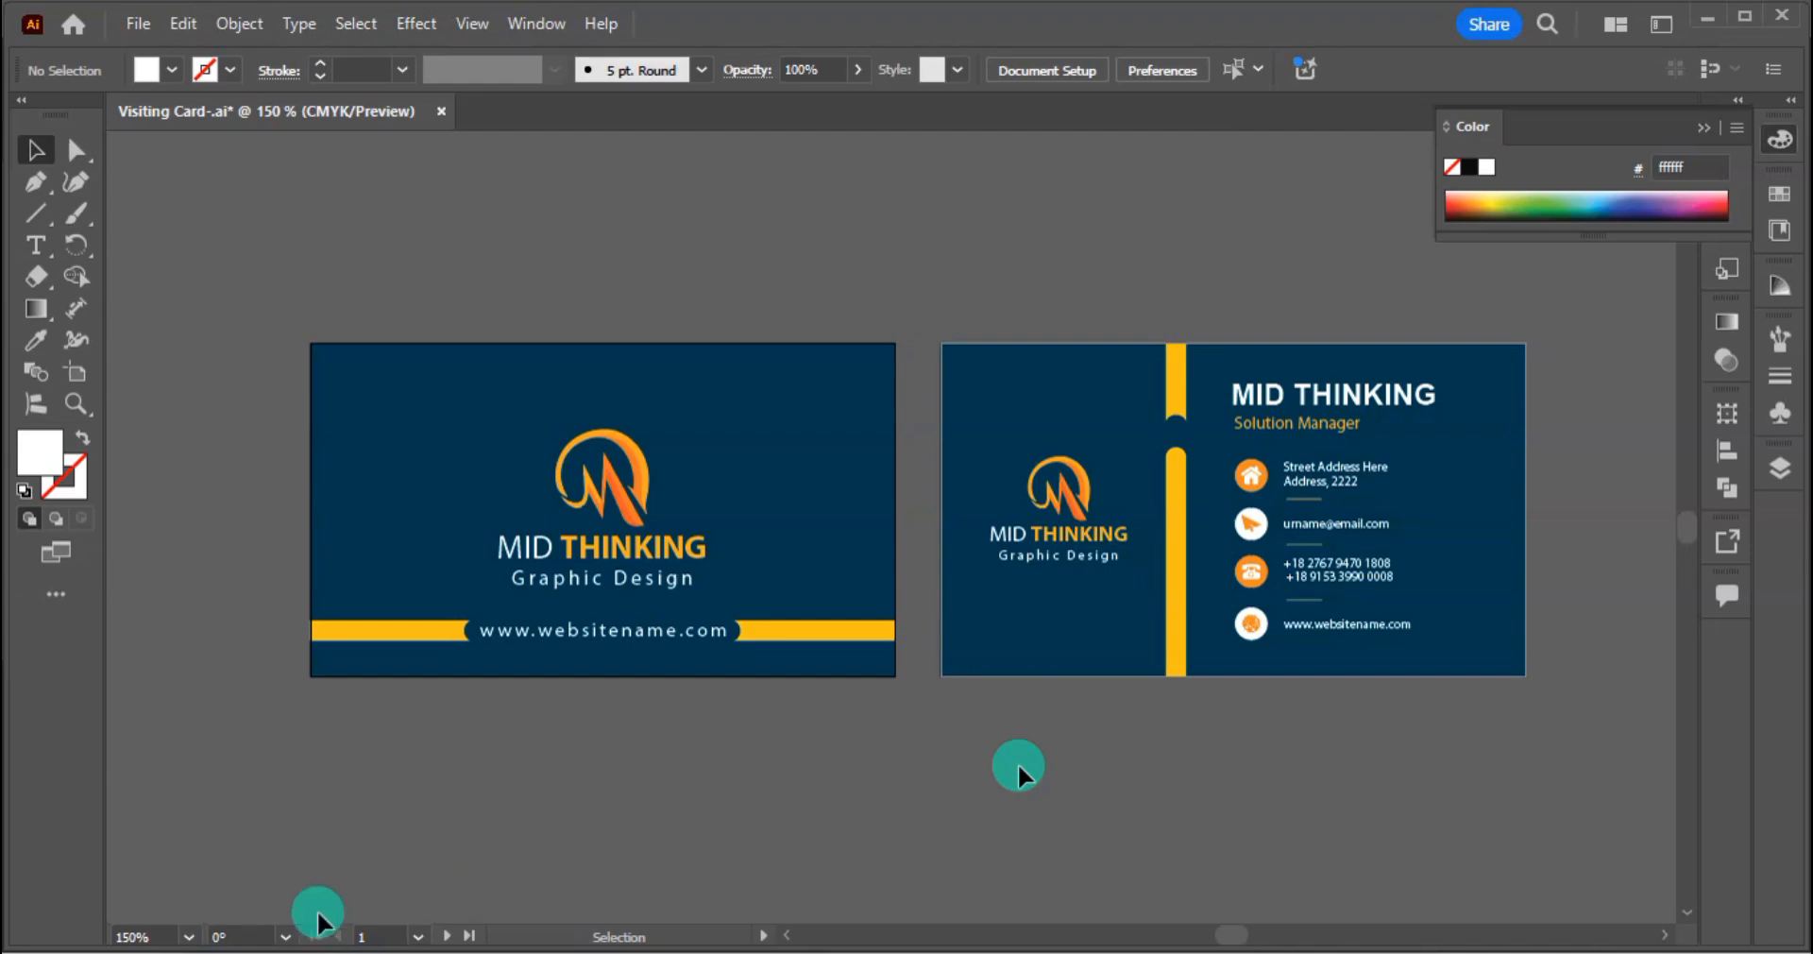